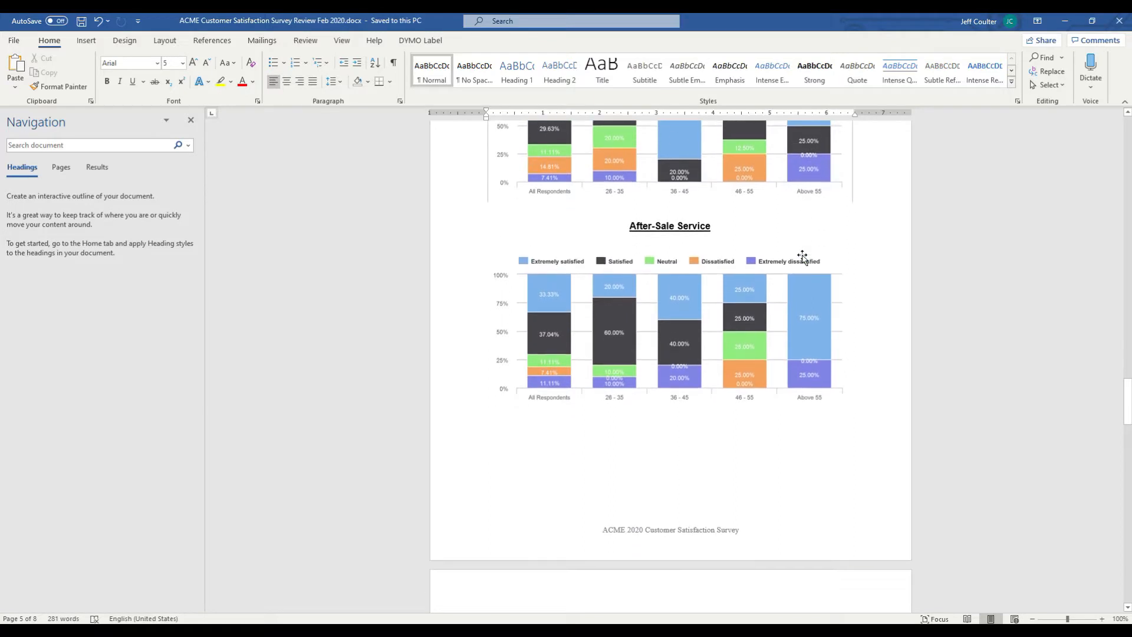
Review the satisfaction charts and the product description word chart in the finished survey report.
scroll(804, 259, down, 7)
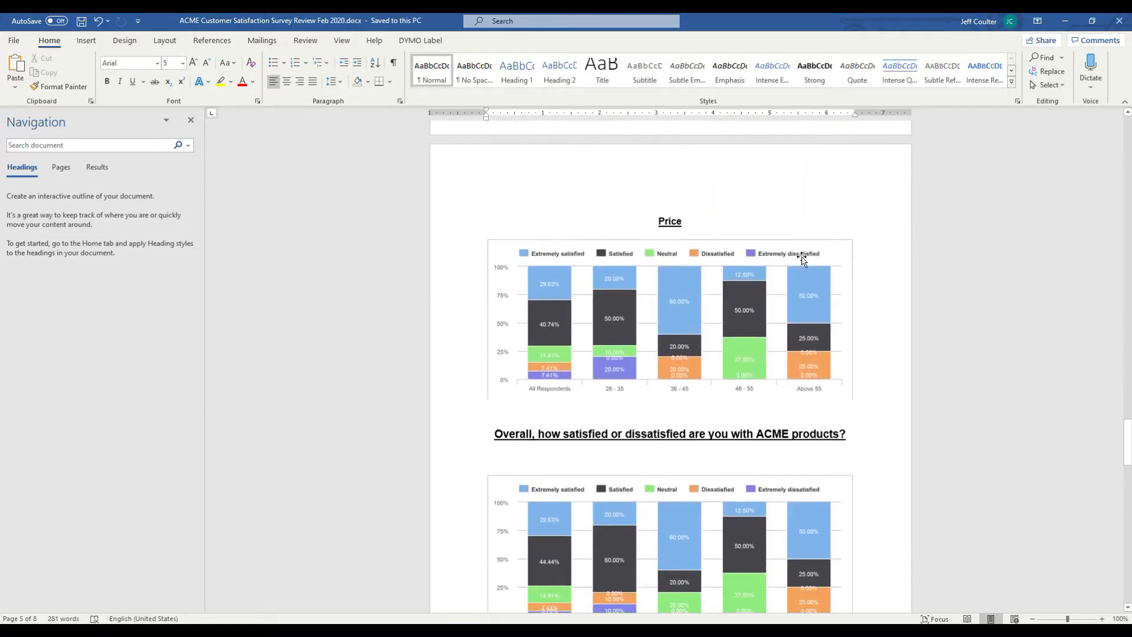
scroll(802, 260, down, 7)
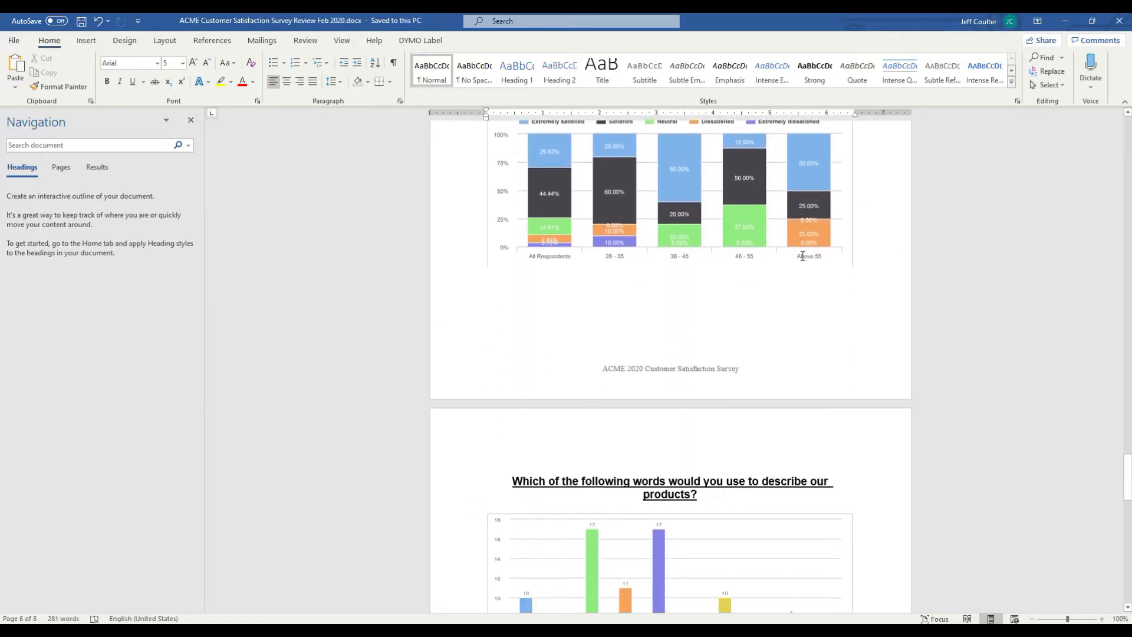
scroll(800, 259, down, 7)
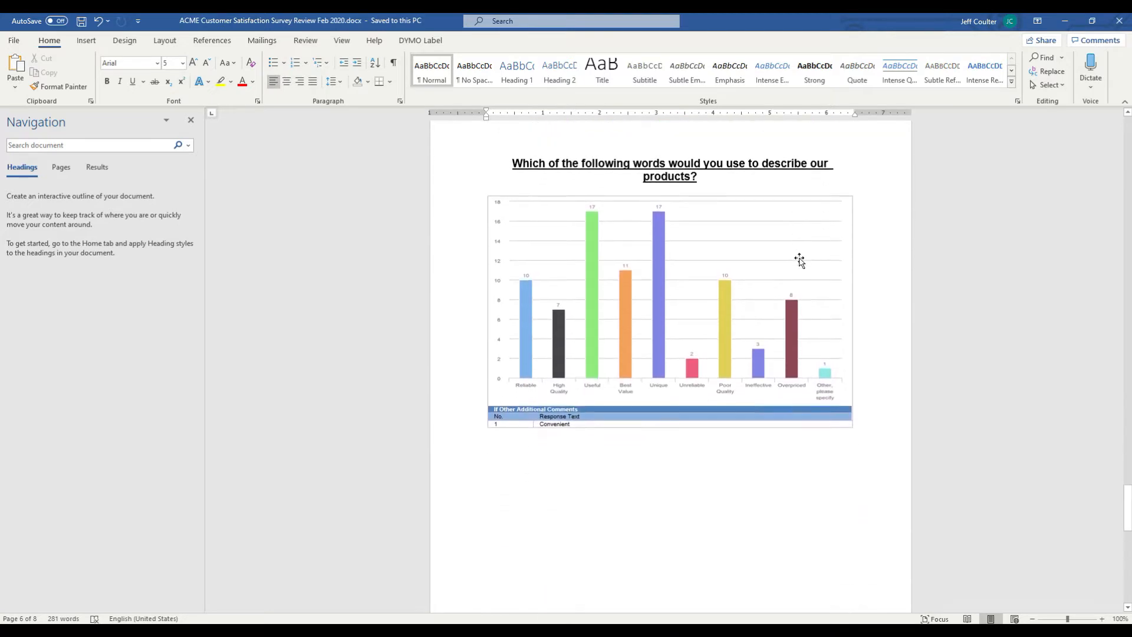
scroll(800, 260, down, 7)
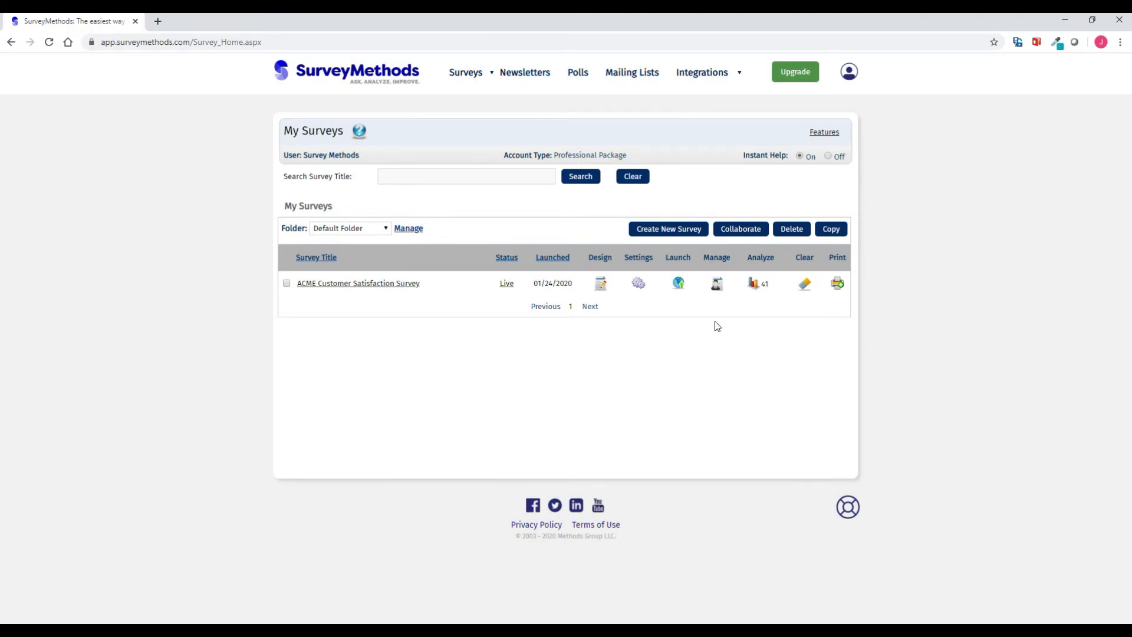
Switch to SurveyMethods, open the results analysis of the ACME Customer Satisfaction Survey and start a new Custom Report Builder report.
mouse_move(755, 287)
click(755, 285)
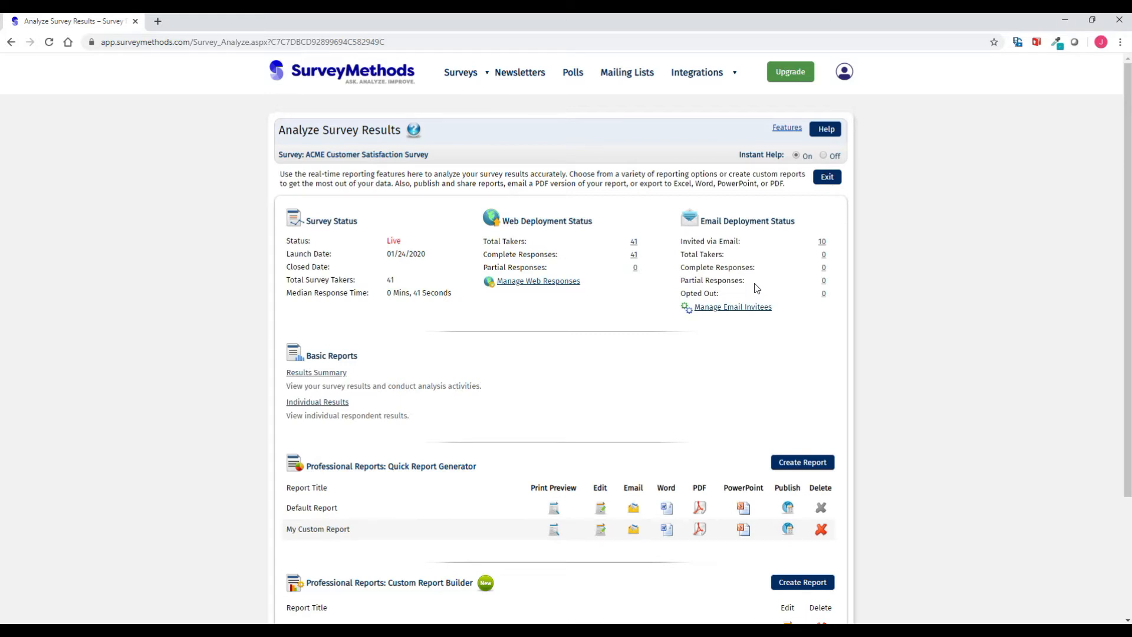
scroll(755, 287, down, 3)
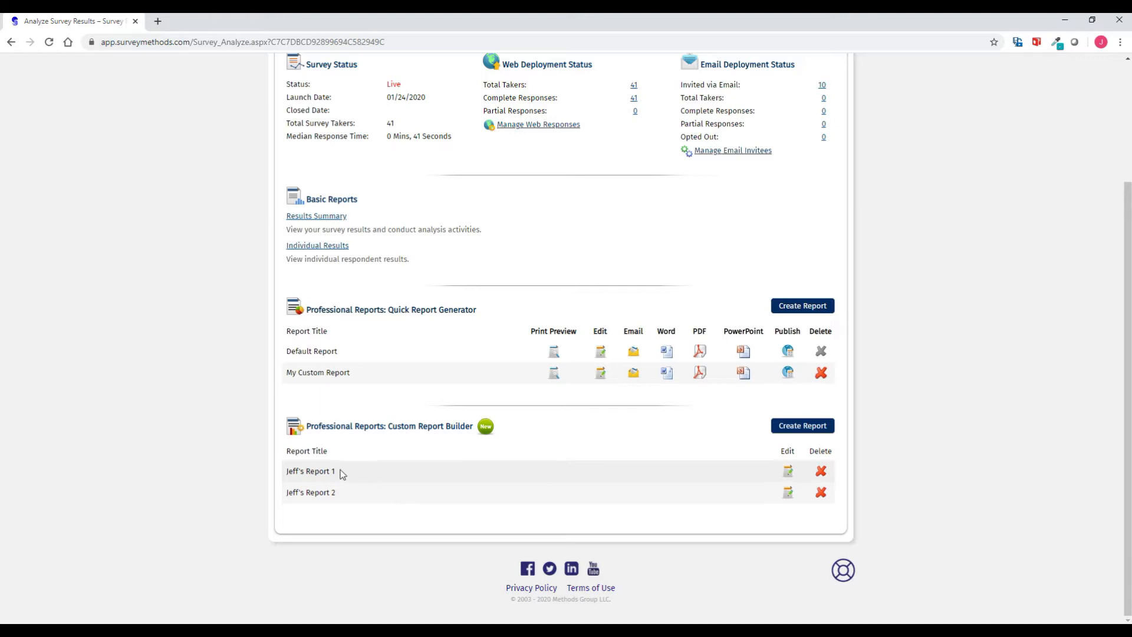
mouse_move(332, 497)
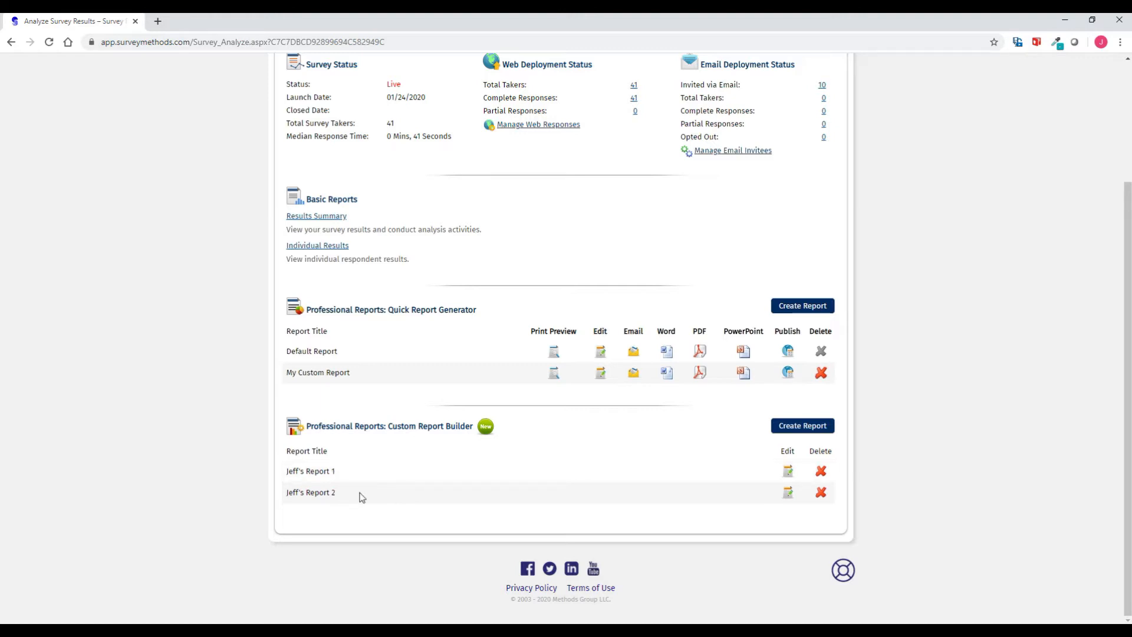
click(799, 426)
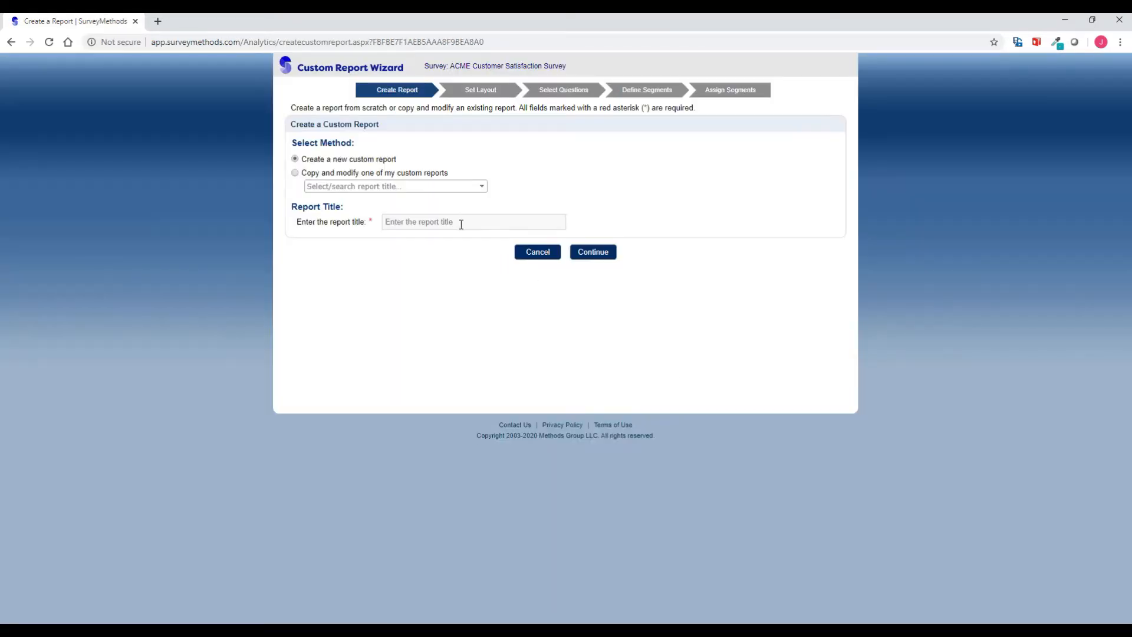
Title the new custom report "ACME Customer Satisfaction Survey Report" and proceed to its layout.
click(462, 223)
text(ACME Customer Satisfaction Report)
click(493, 221)
text(Survey)
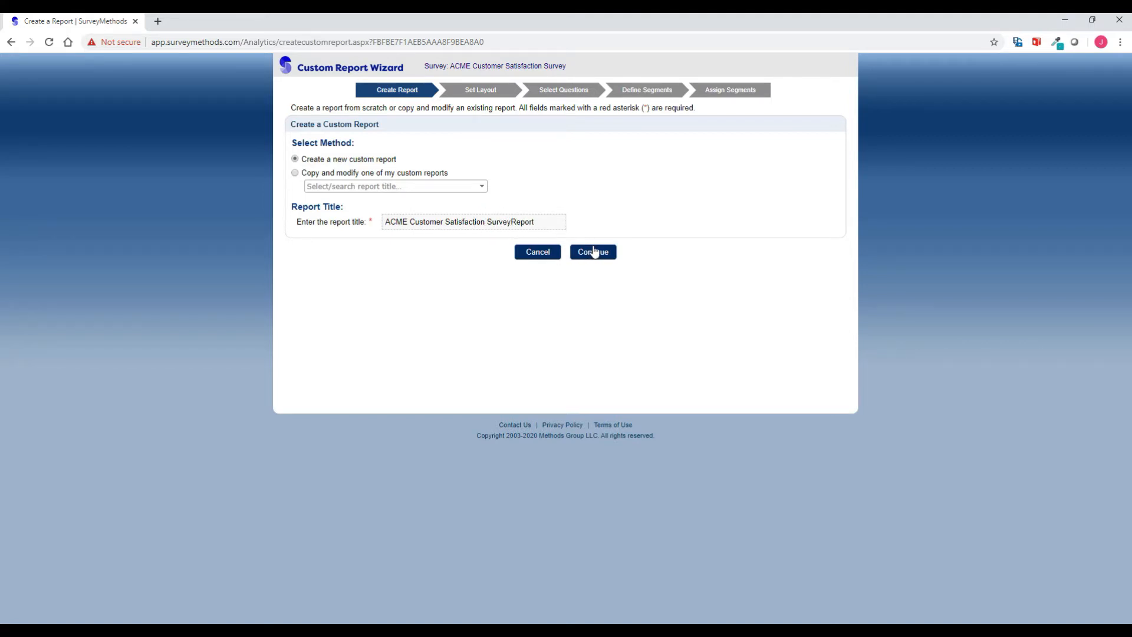
click(593, 252)
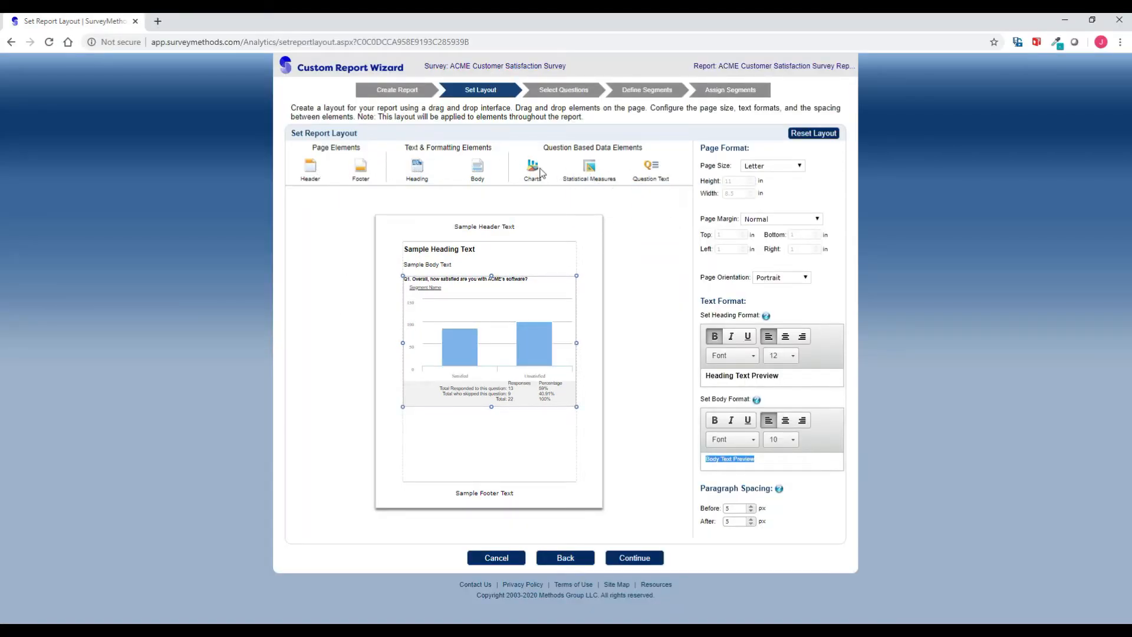
Try an extra body element below the sample chart and the chart's show/hide options for segment name, question, comments and data summary.
drag(479, 166, 452, 431)
click(571, 435)
click(517, 285)
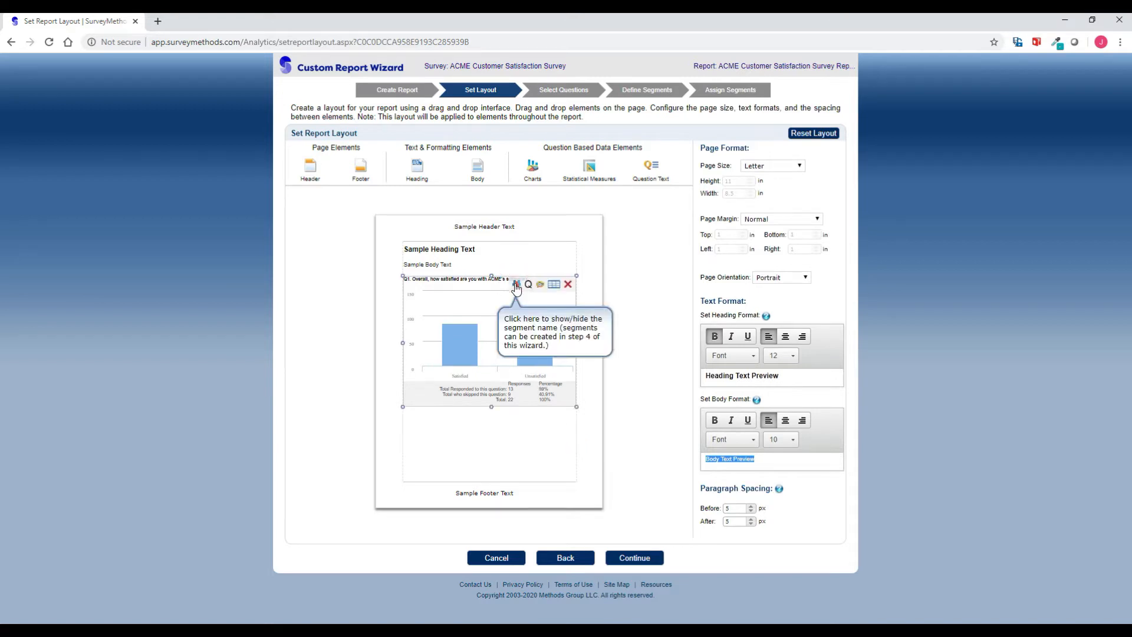
click(517, 285)
click(528, 286)
click(528, 285)
click(540, 285)
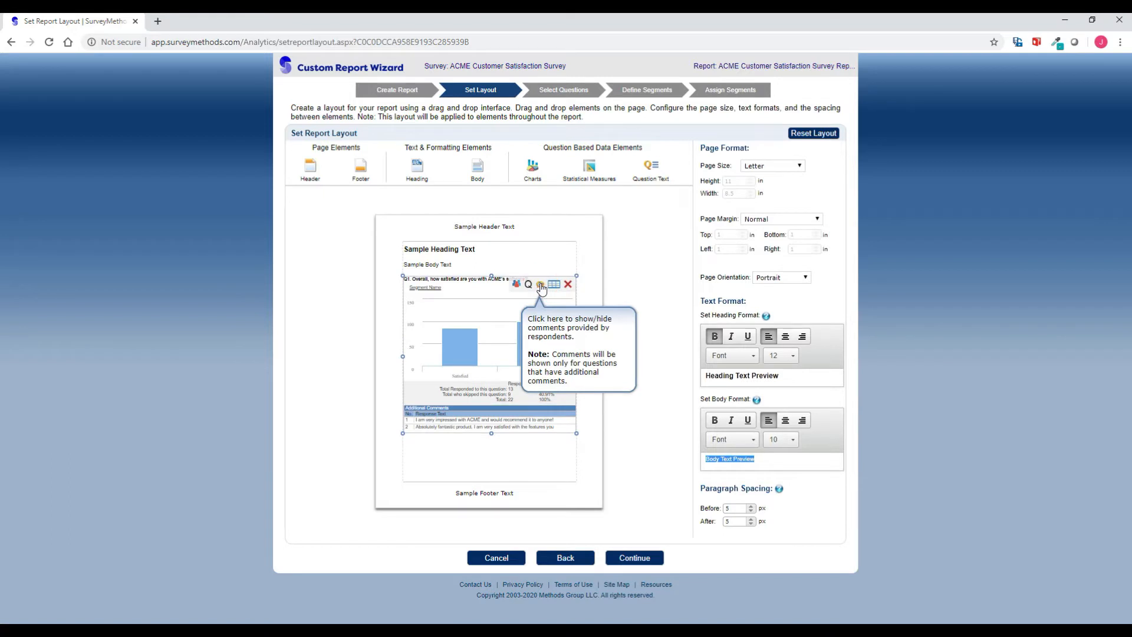
click(541, 285)
click(553, 285)
click(553, 286)
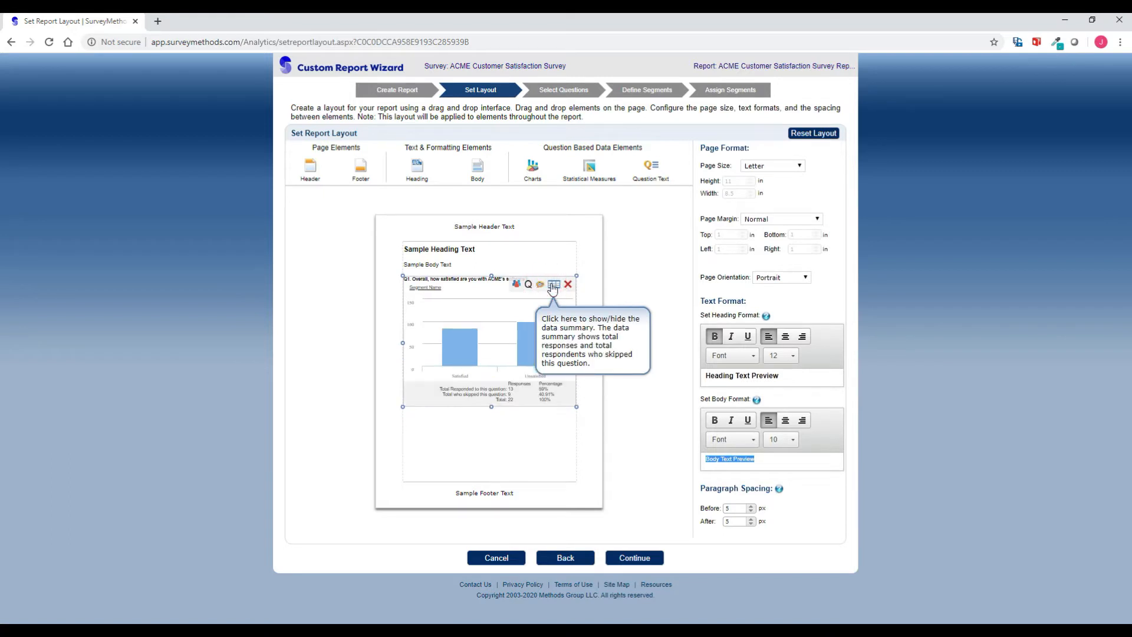
Set the report's page size to Letter and its page orientation to Portrait.
click(771, 168)
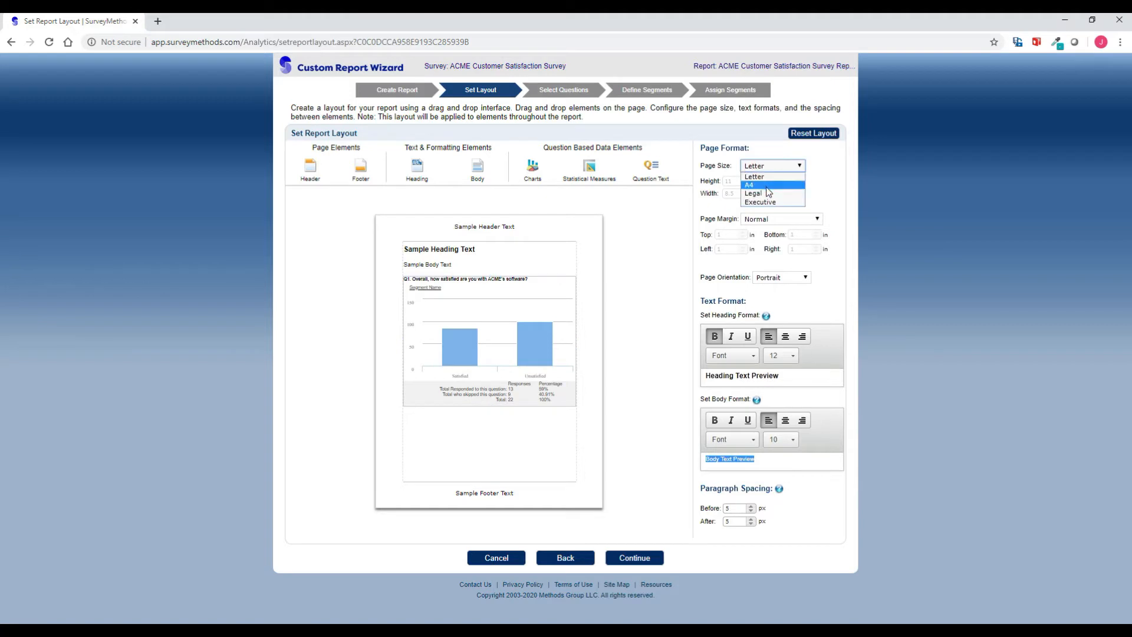
click(758, 177)
click(774, 277)
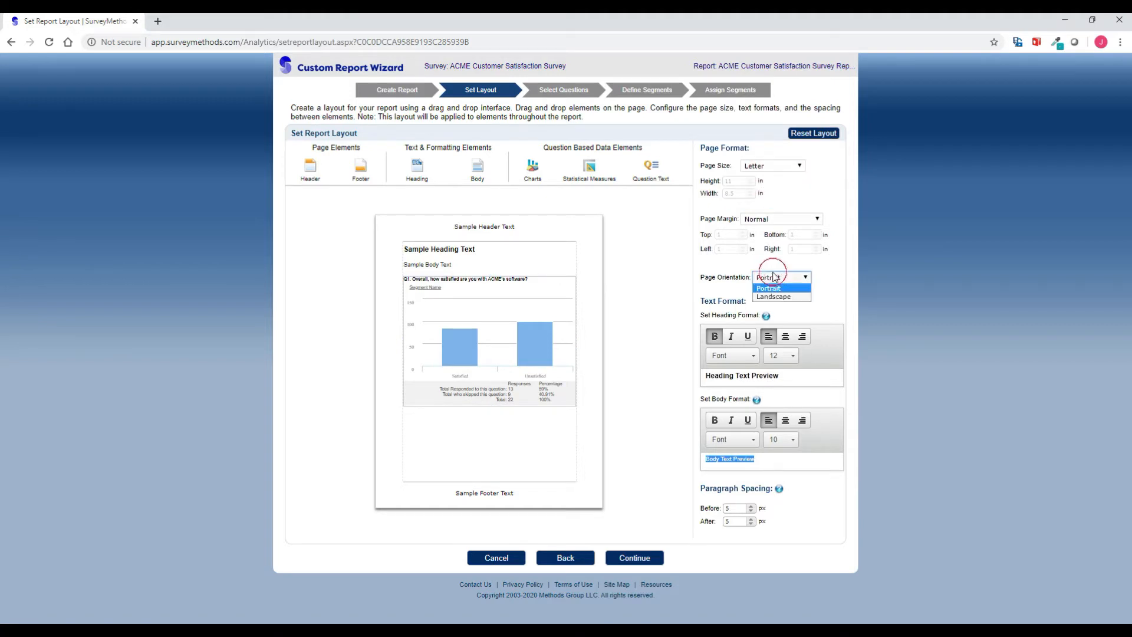
click(776, 288)
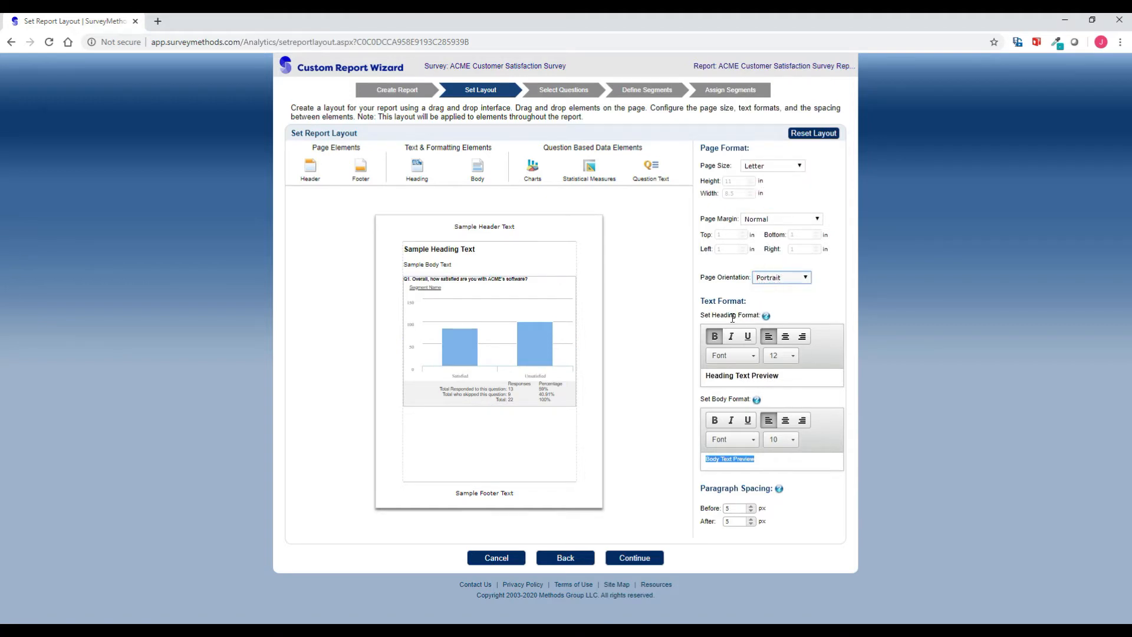
Format the heading text as centered Arial, size 16.
click(730, 359)
click(726, 377)
click(786, 336)
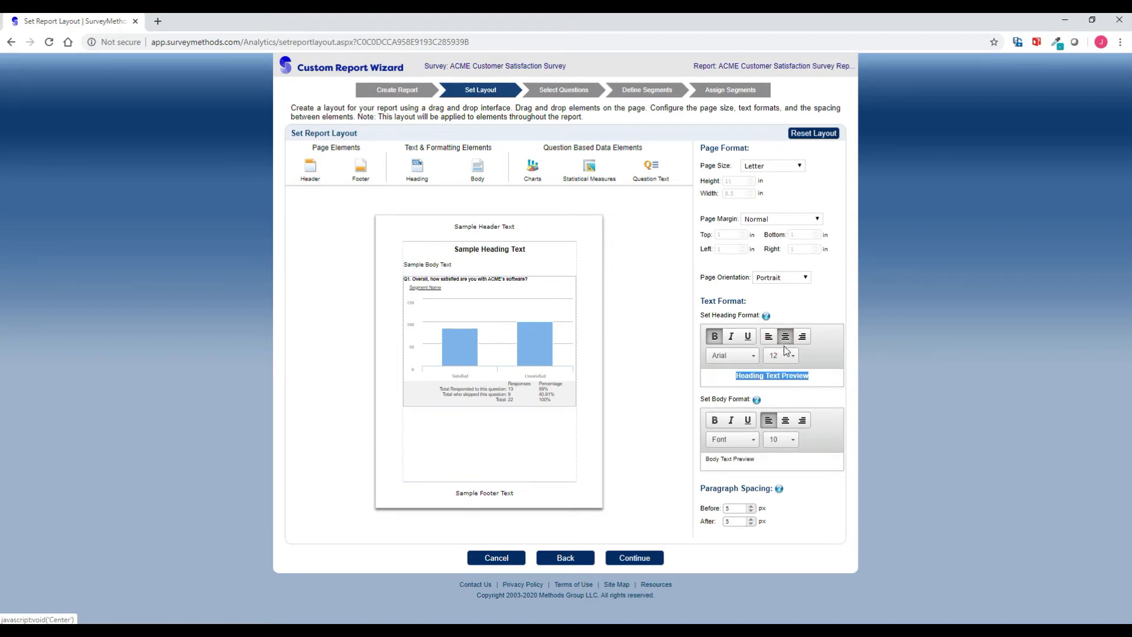
click(785, 354)
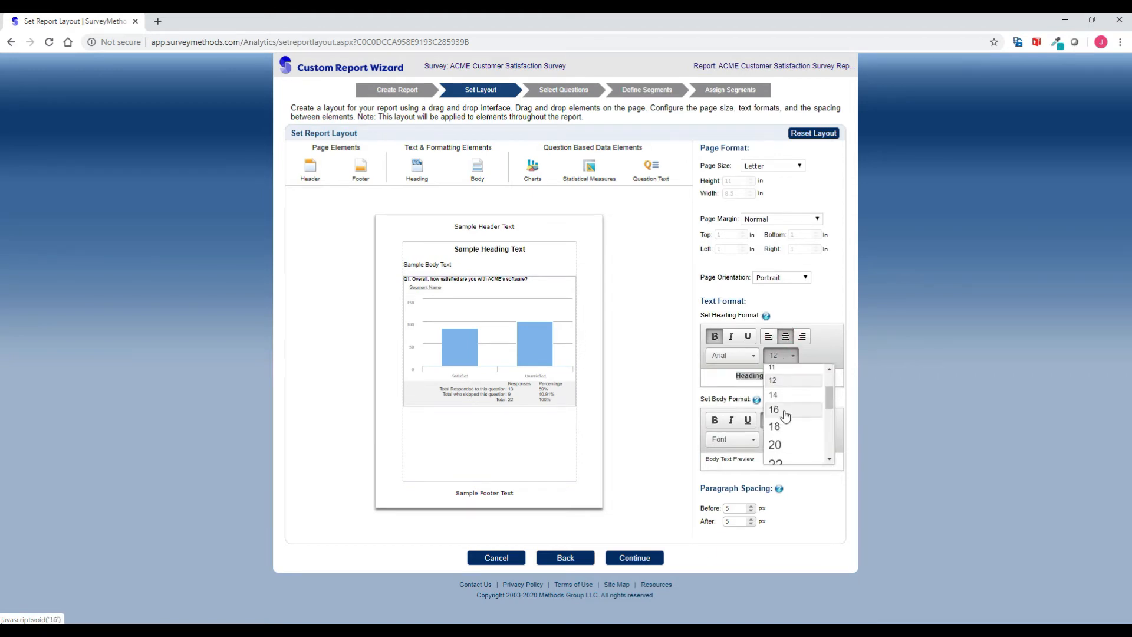
click(784, 411)
Format the body text as Arial, size 12.
click(779, 439)
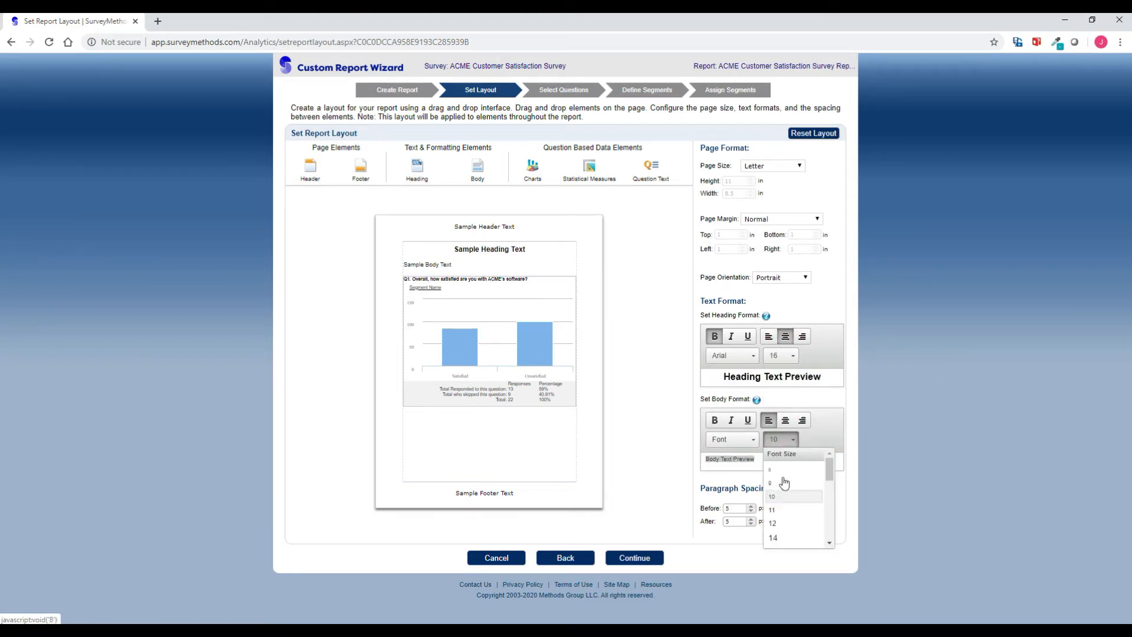
click(773, 524)
click(732, 439)
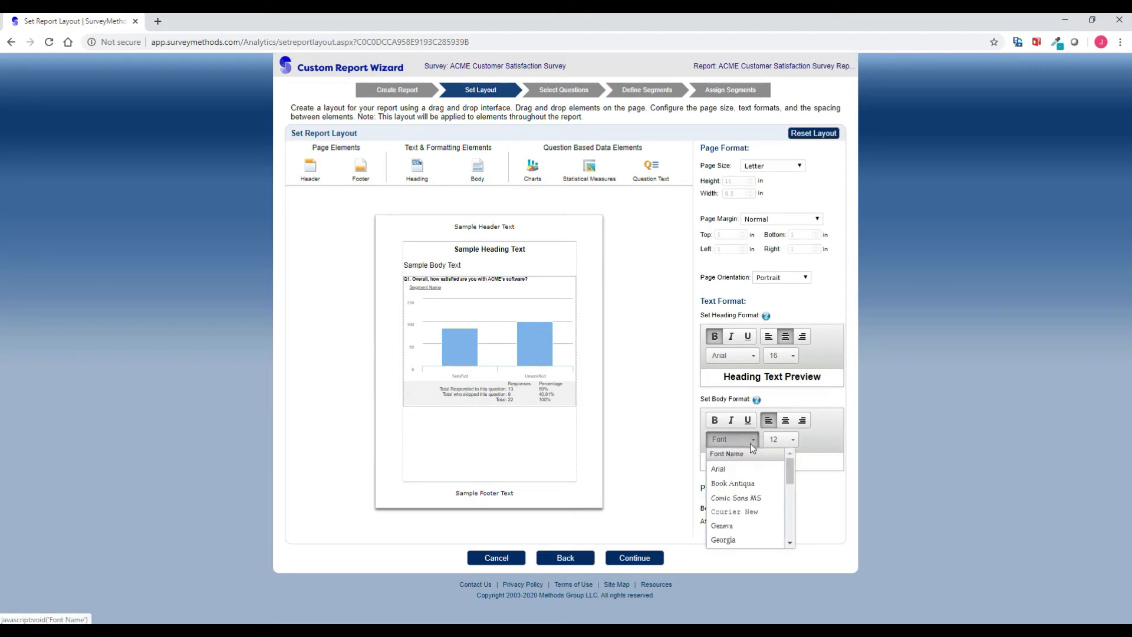
click(737, 470)
Set the paragraph spacing to 6 px before and after, and proceed to the question selection.
click(751, 505)
click(751, 519)
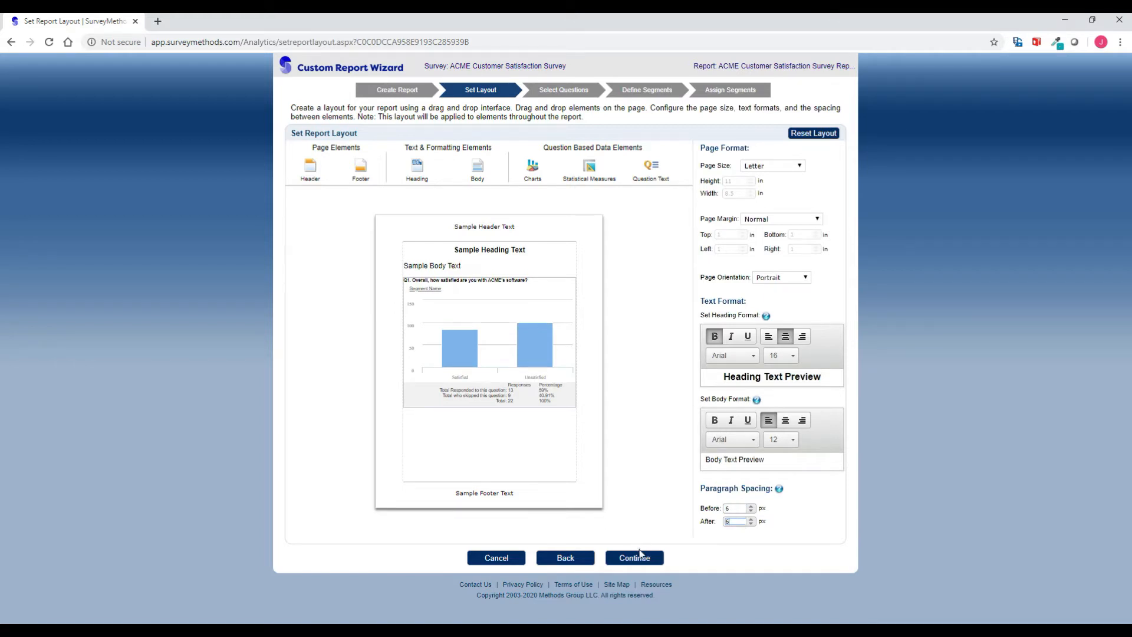
click(640, 558)
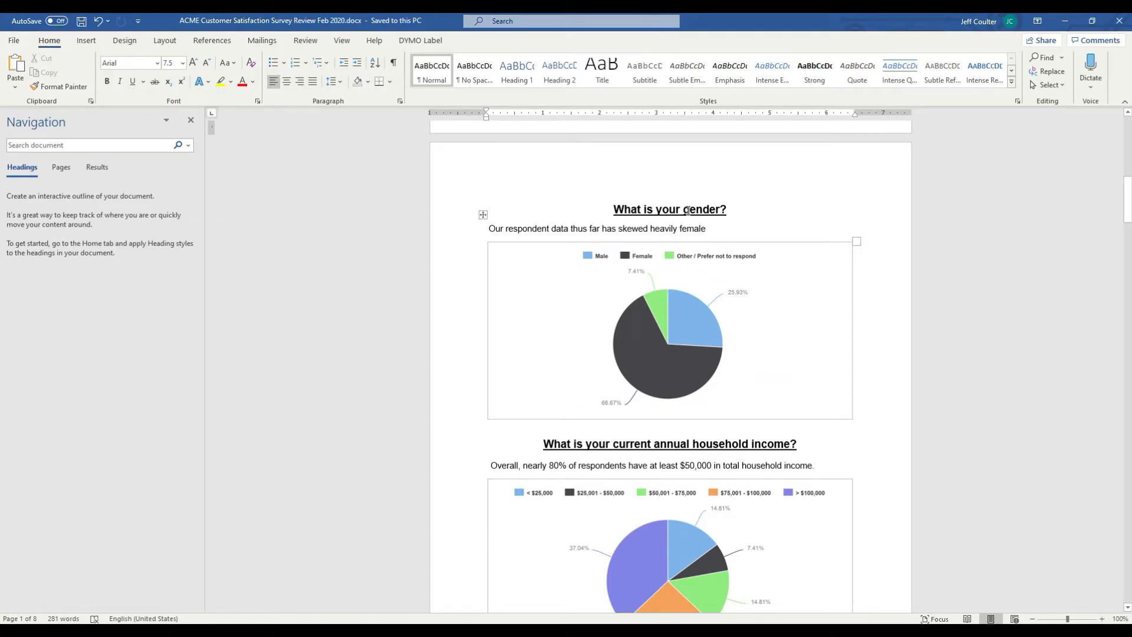
Switch to the sample report in Word and examine which survey questions it covers, from gender through additional feedback.
scroll(700, 236, down, 1)
scroll(702, 248, down, 3)
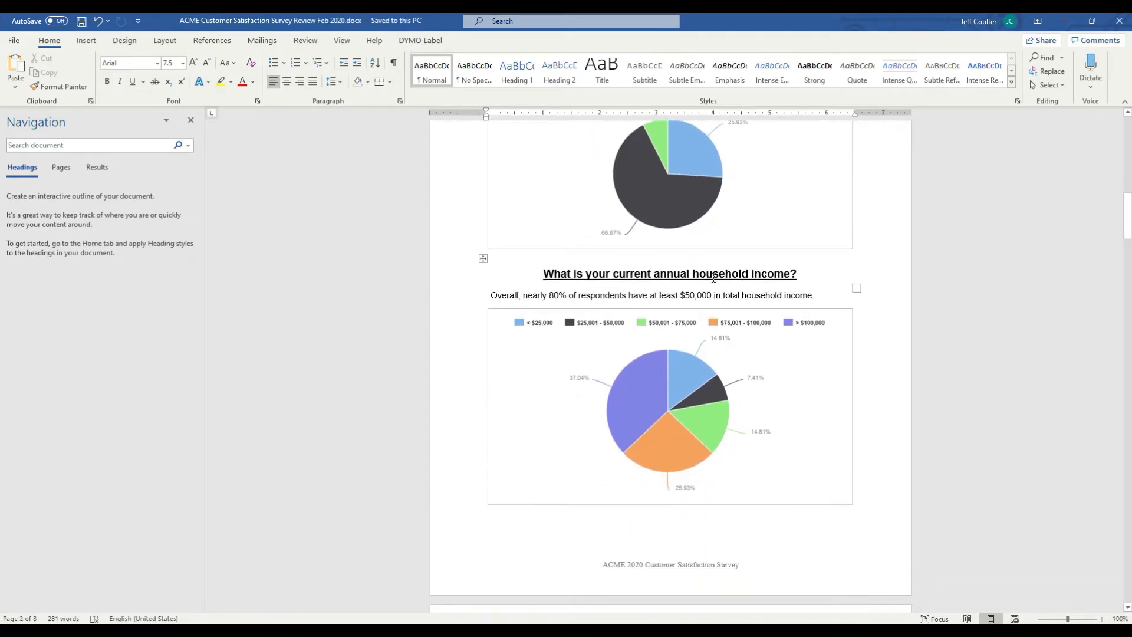
scroll(712, 287, down, 8)
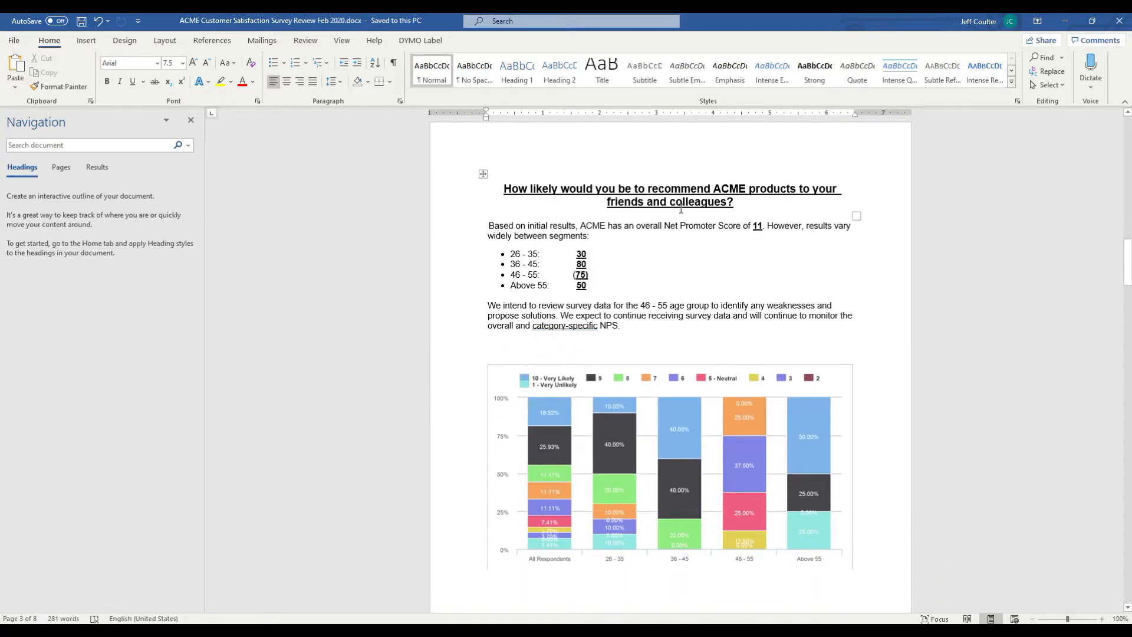
scroll(681, 209, down, 15)
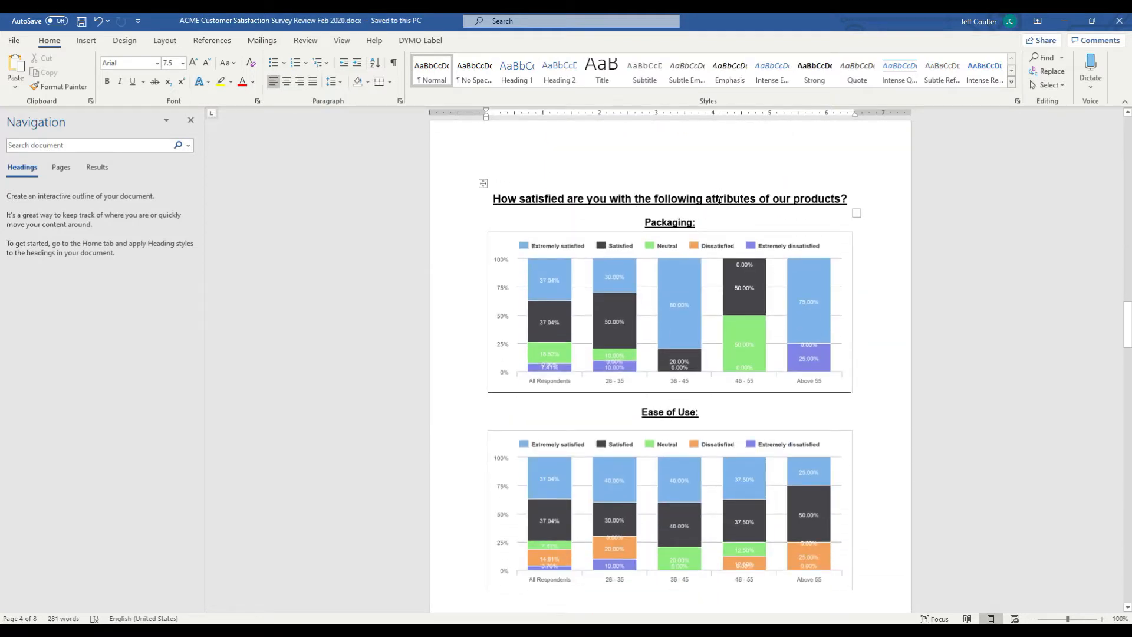
scroll(720, 200, down, 10)
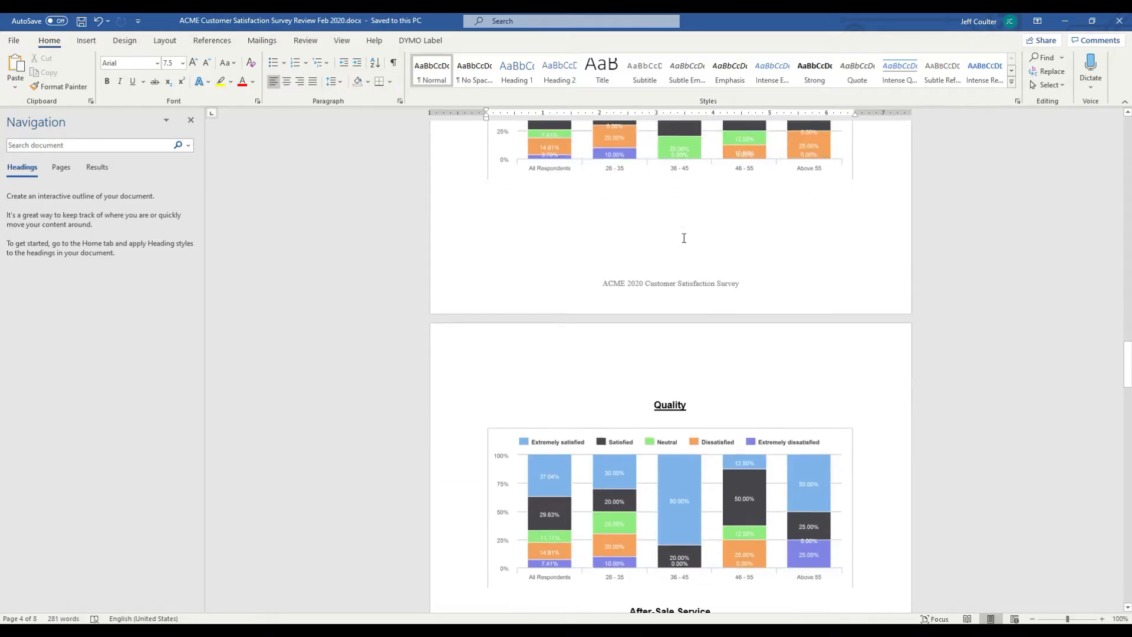
scroll(684, 238, down, 10)
scroll(688, 249, down, 9)
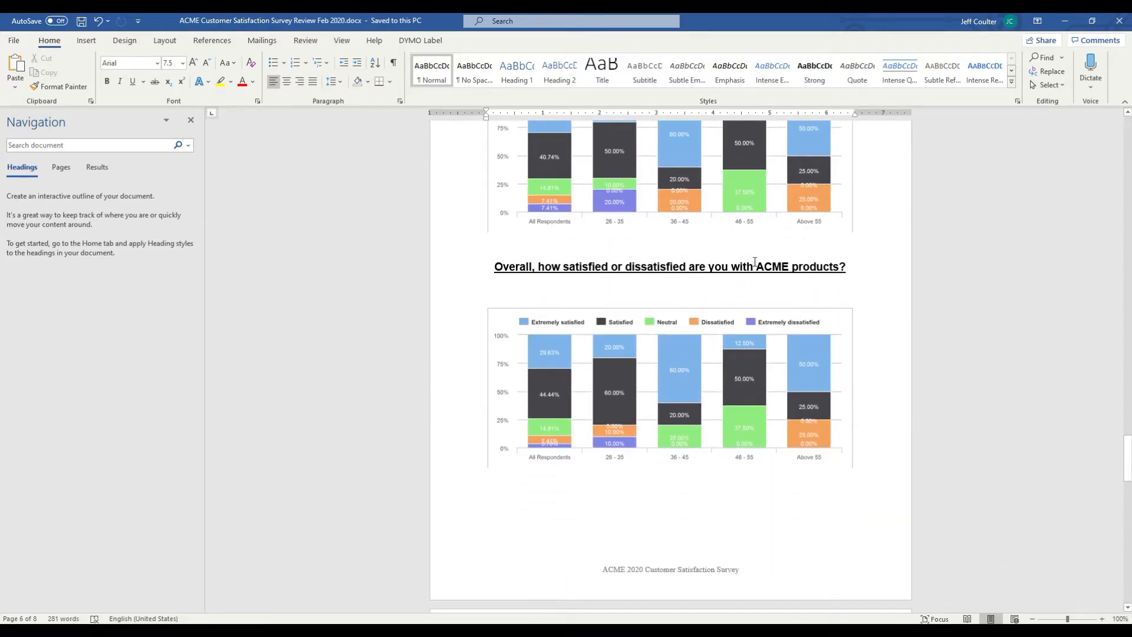
scroll(826, 263, down, 14)
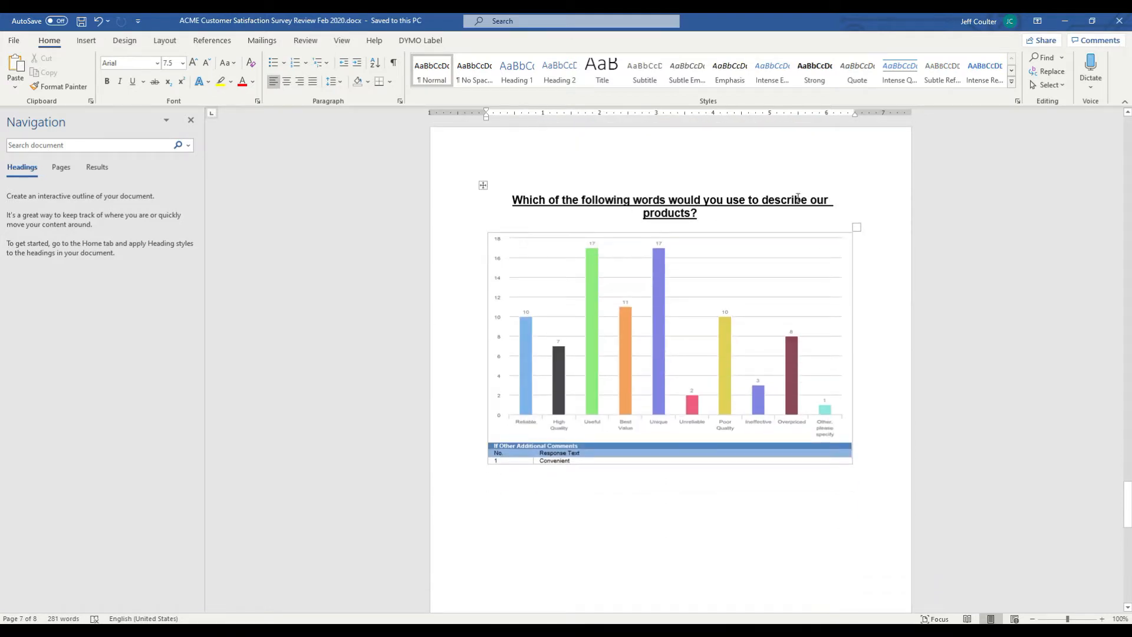
scroll(687, 218, down, 15)
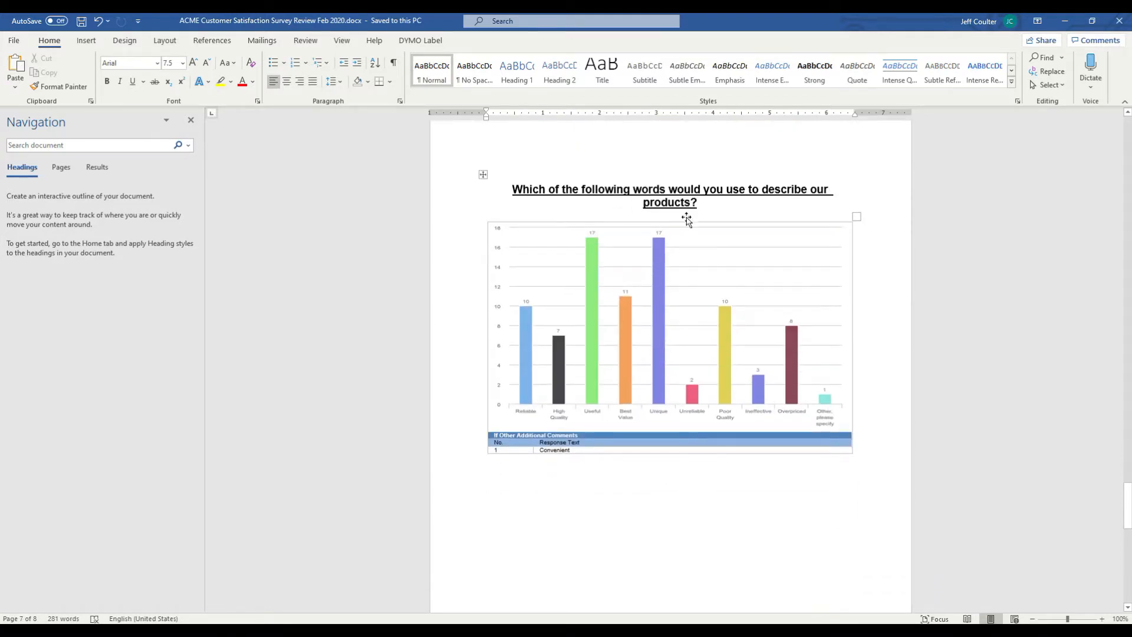
scroll(682, 223, down, 3)
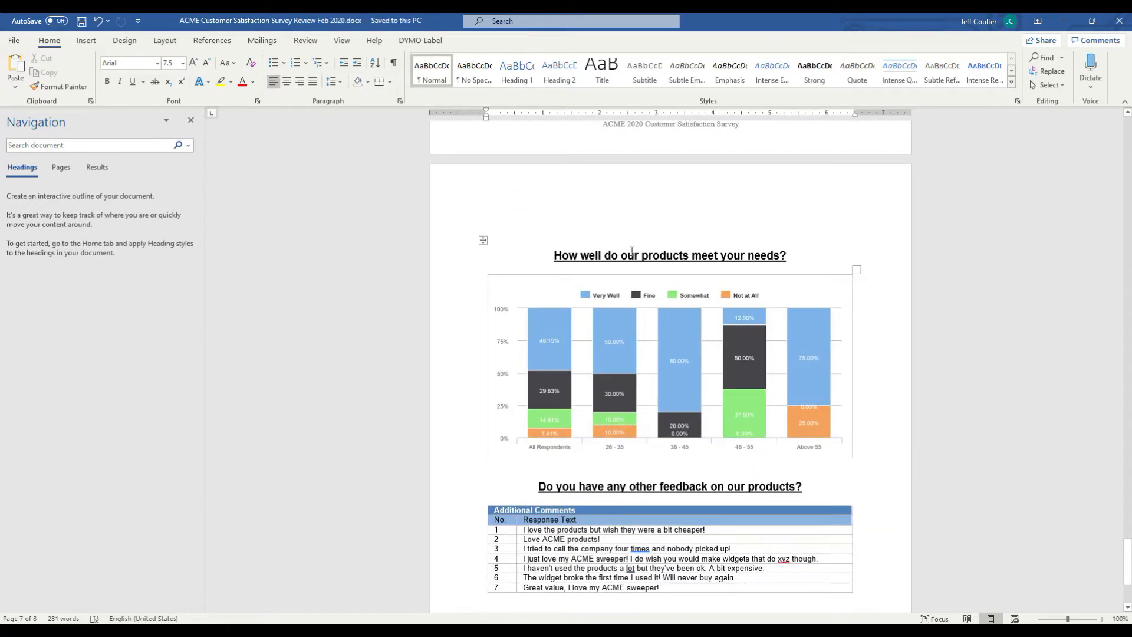
scroll(734, 251, down, 6)
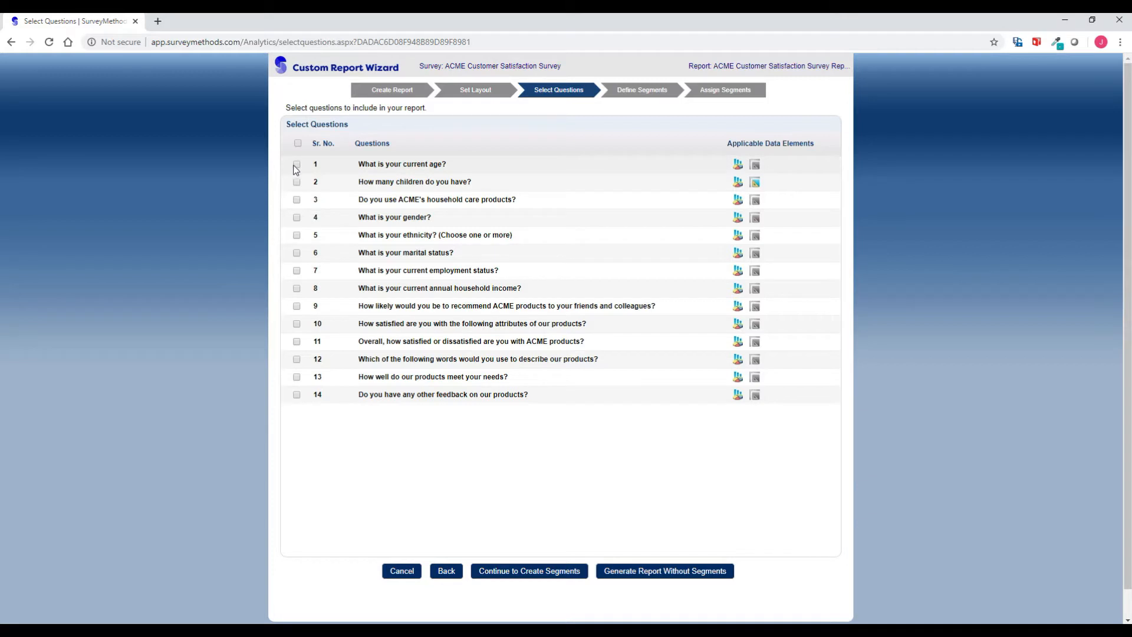
Switch back to SurveyMethods and include questions 1, 4, 8, 9, 10, 11, 13 and 14 in the custom report.
click(297, 165)
click(296, 217)
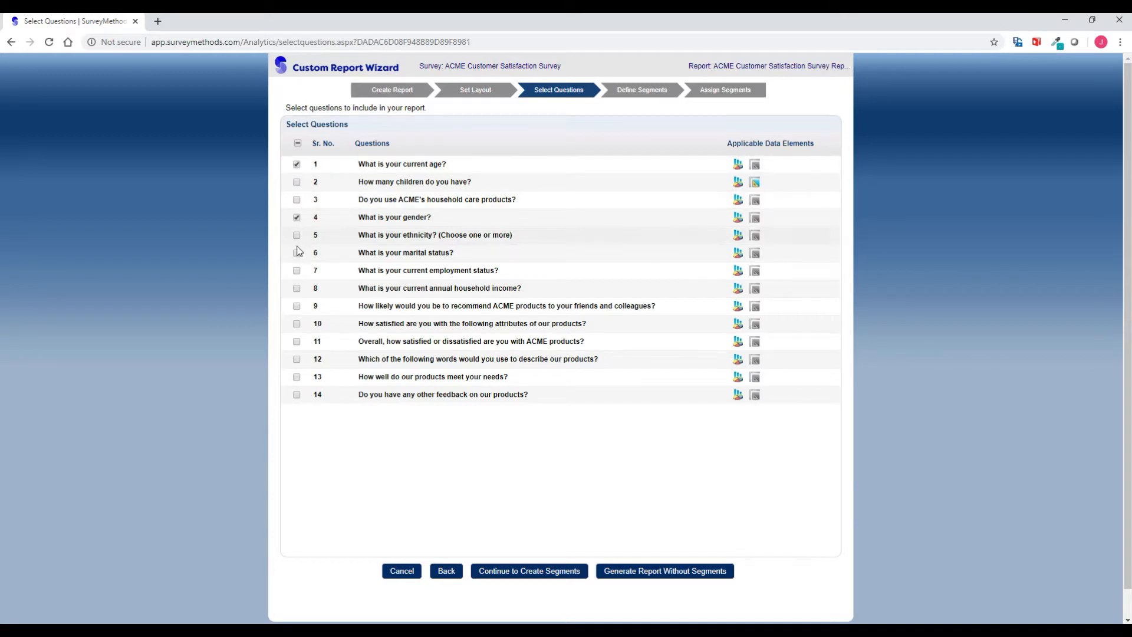
click(297, 270)
click(296, 288)
click(296, 271)
click(297, 306)
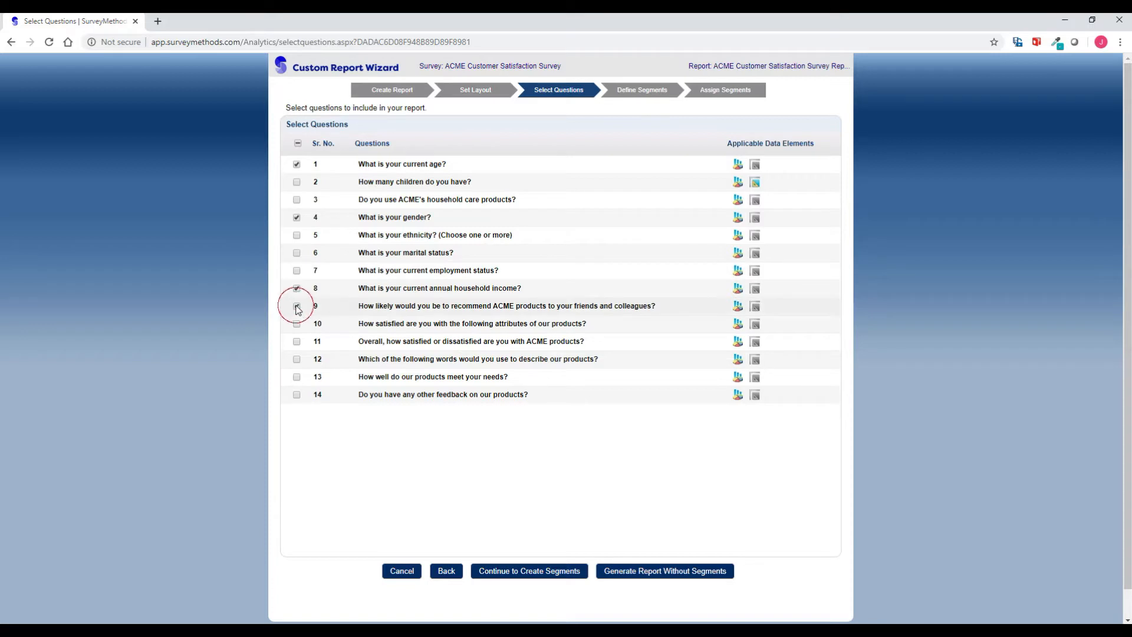
click(296, 324)
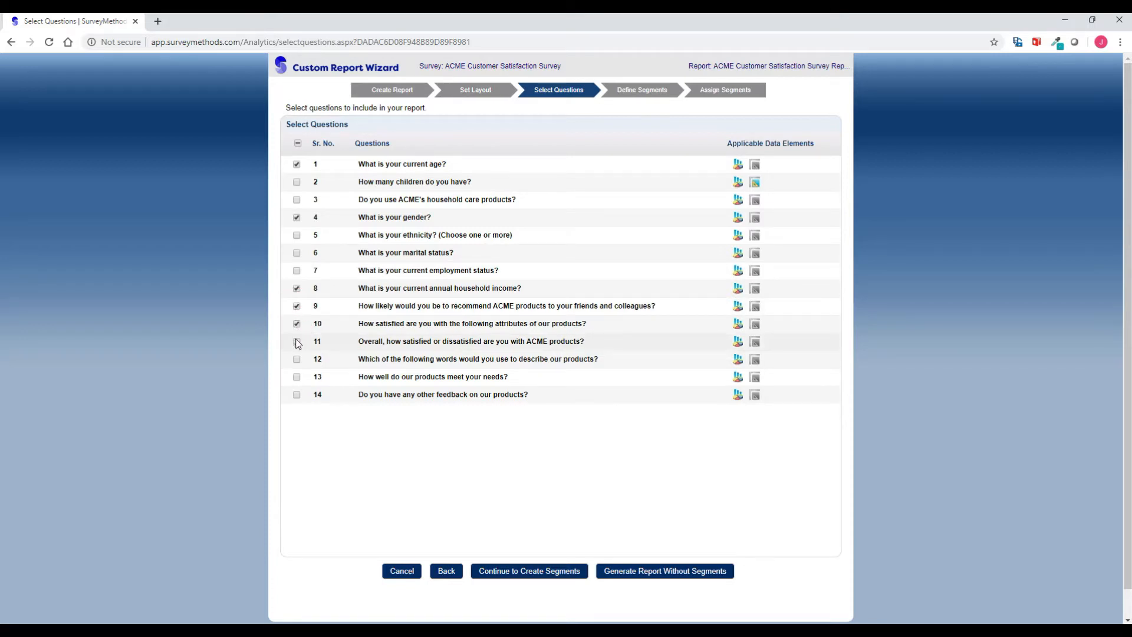
click(296, 342)
click(296, 377)
click(296, 395)
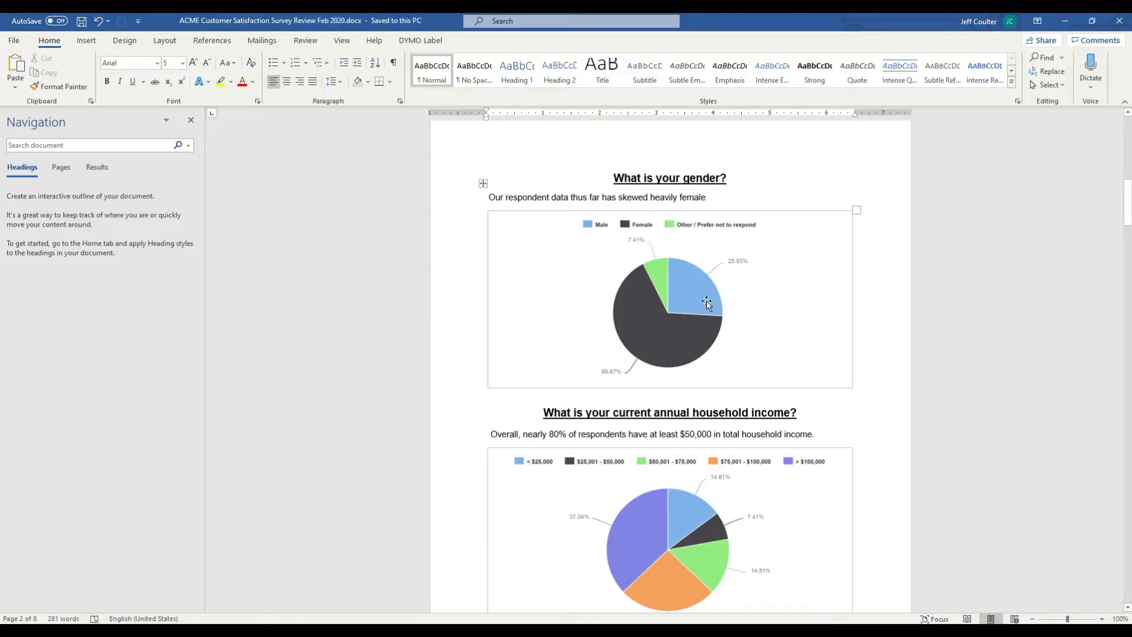
Examine the sample Word report's charts by age group, from gender and income through recommendation likelihood and product attribute satisfaction.
scroll(695, 486, down, 15)
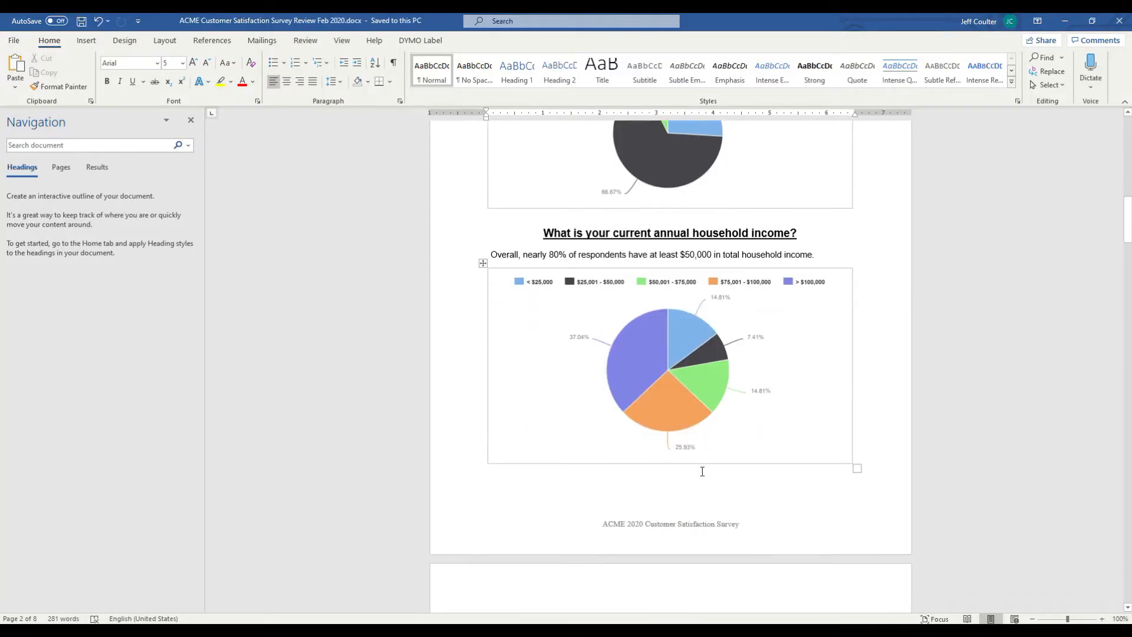
scroll(708, 464, down, 1)
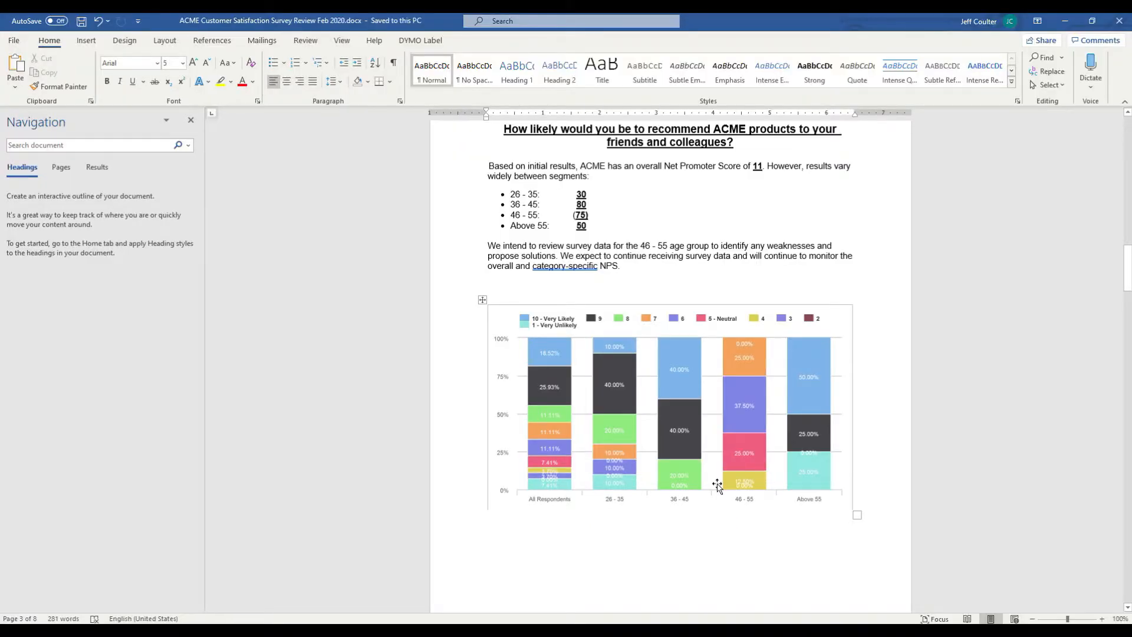
scroll(714, 484, down, 10)
scroll(712, 451, down, 13)
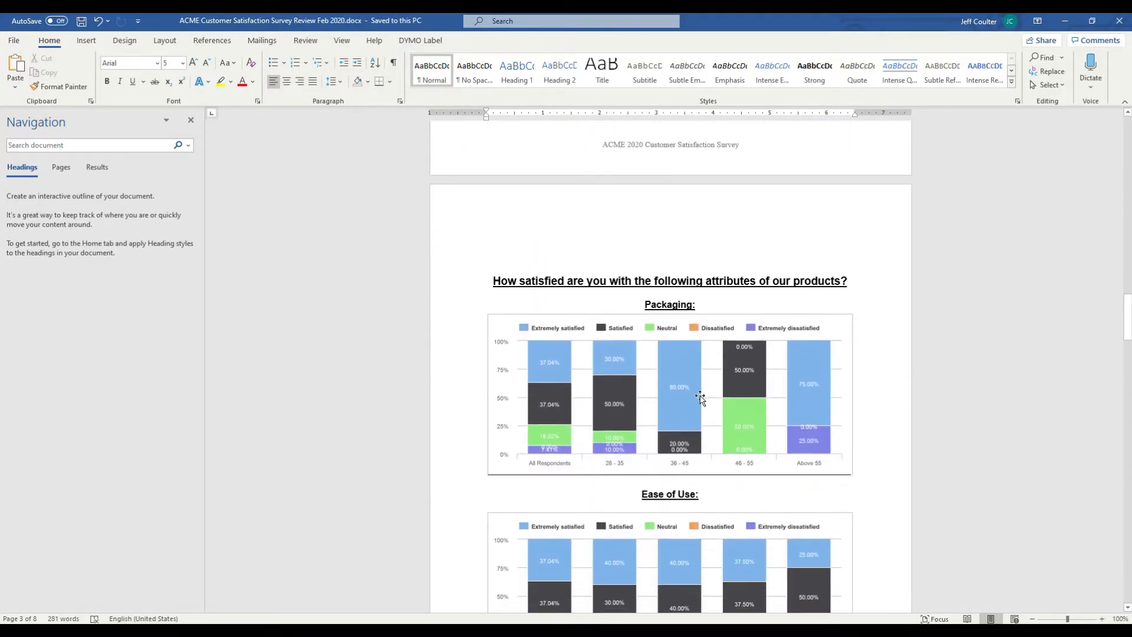
scroll(703, 391, down, 12)
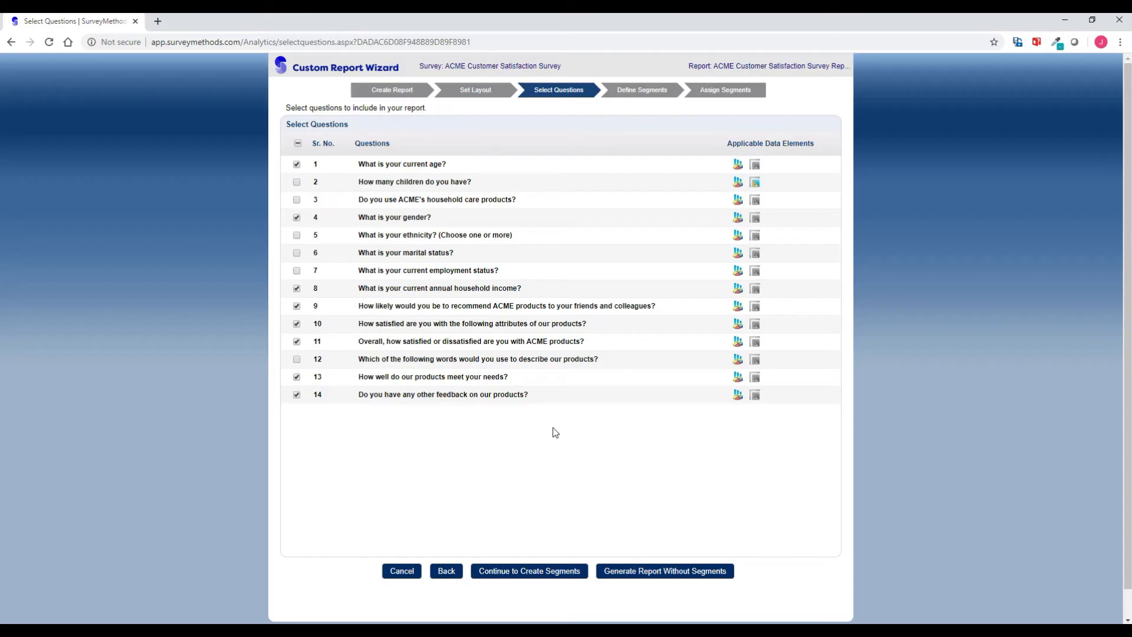
Continue from the question selection to segment creation and name the first segment 26 - 35.
click(545, 575)
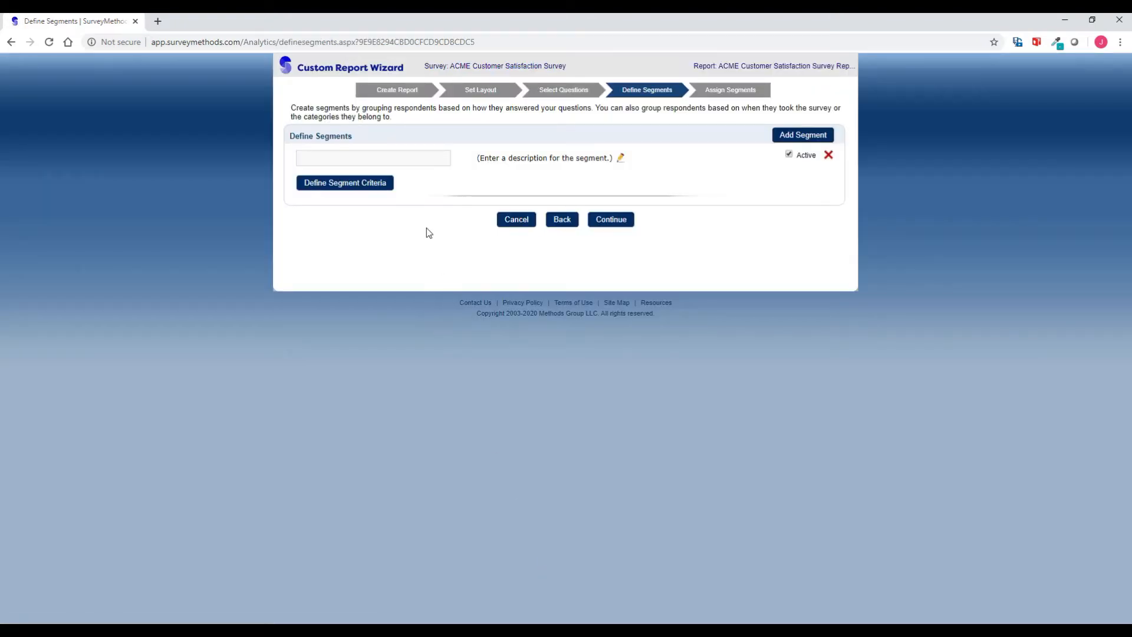
click(399, 159)
text(26 - 35)
Define the 26 - 35 segment with a question criterion where "What is your current age?" is equal to 26 - 35.
click(372, 184)
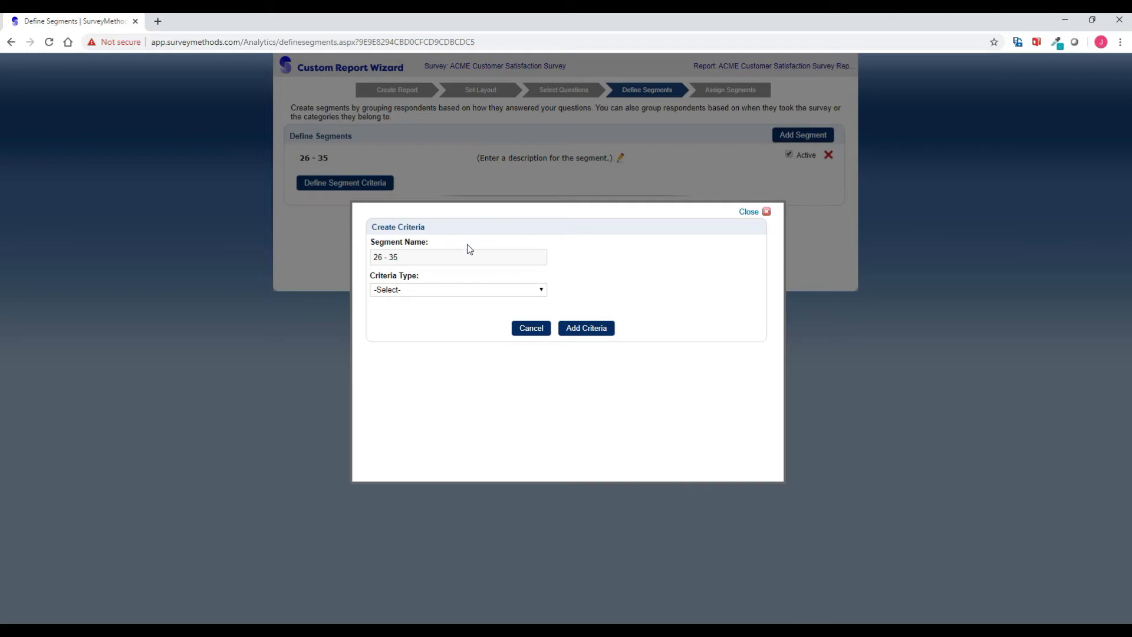
click(423, 291)
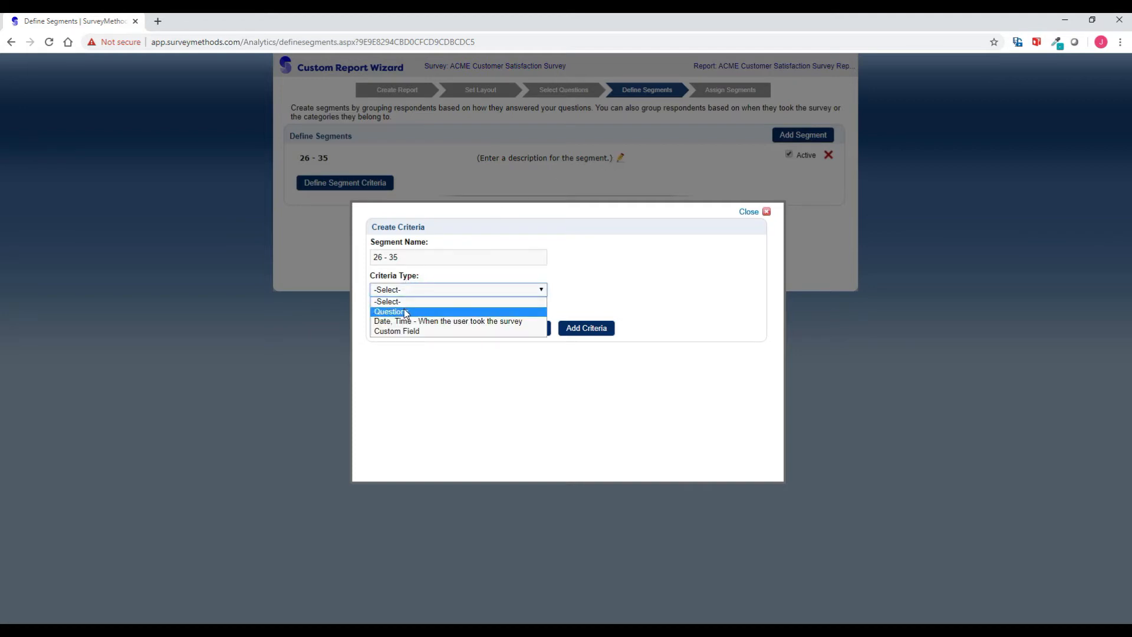
click(404, 311)
click(406, 322)
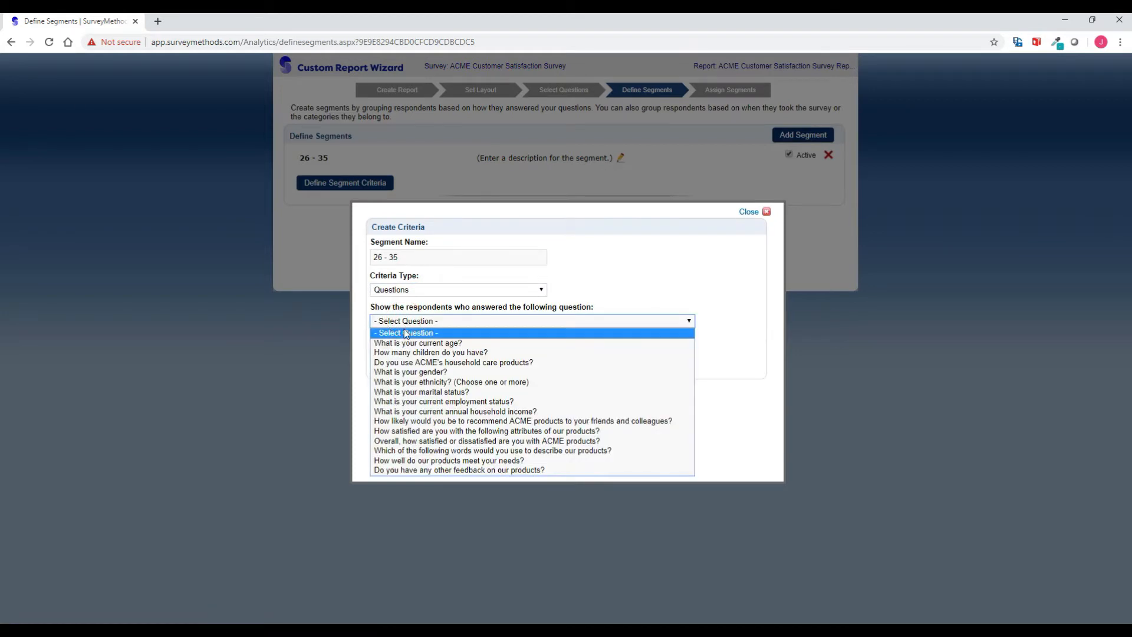
click(406, 343)
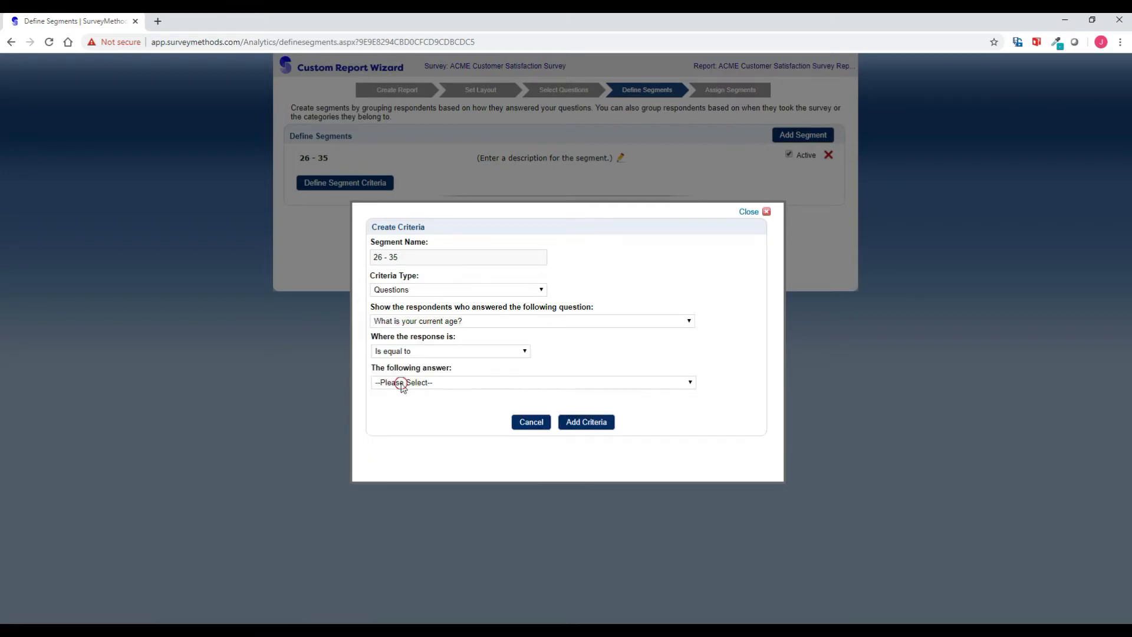
click(399, 383)
click(398, 425)
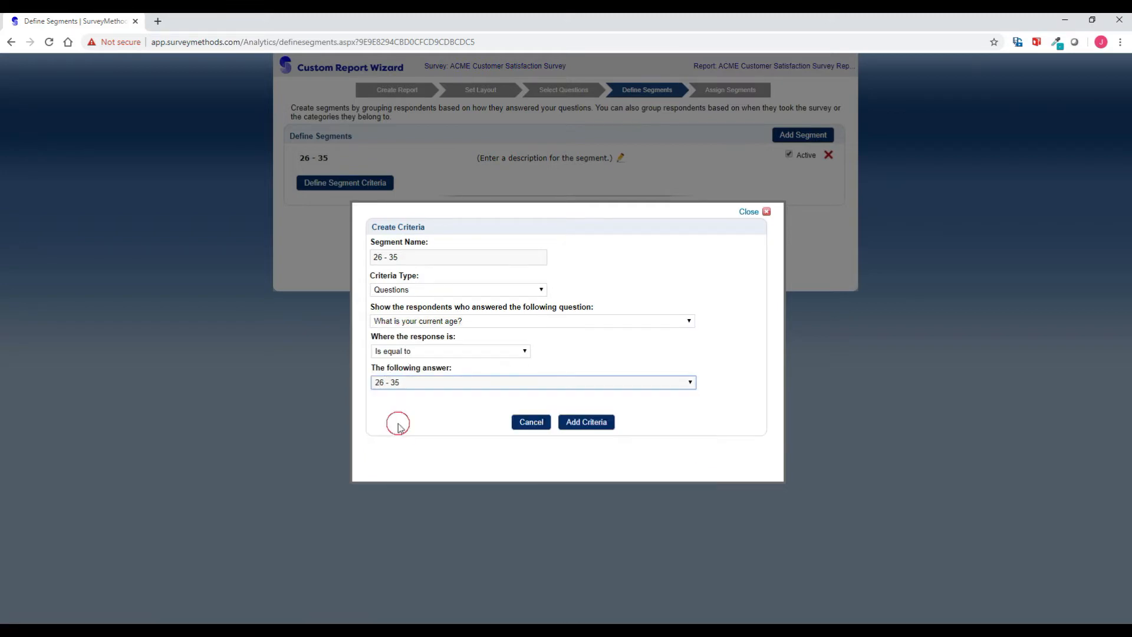
click(586, 424)
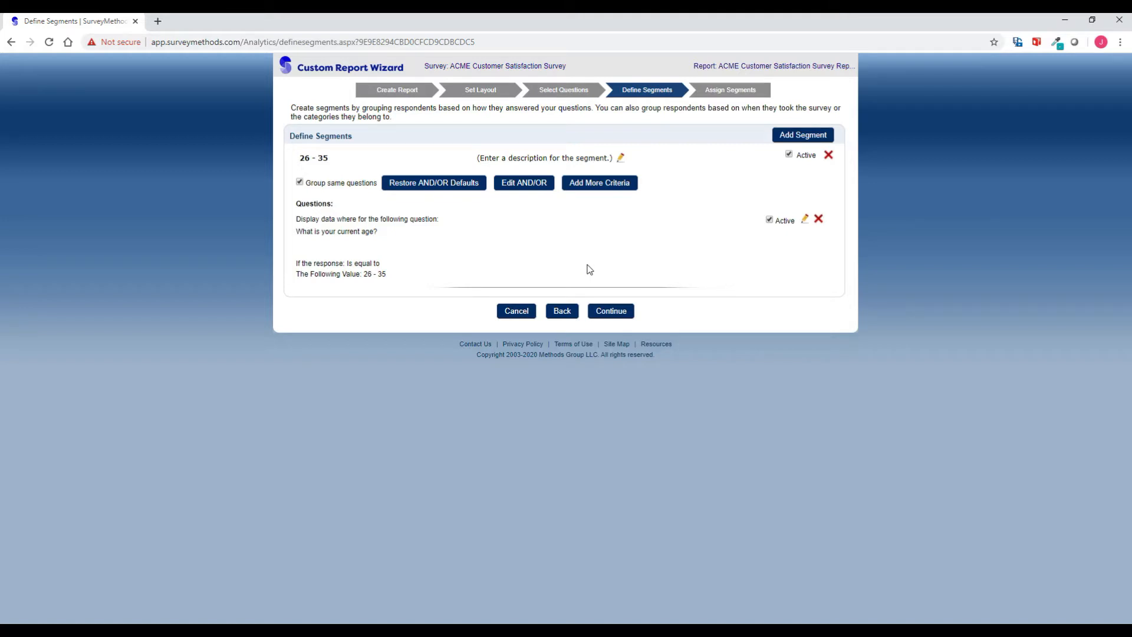
Add a second question criterion to the 26 - 35 segment where "How many children do you have?" is greater than 0.
click(599, 187)
click(430, 292)
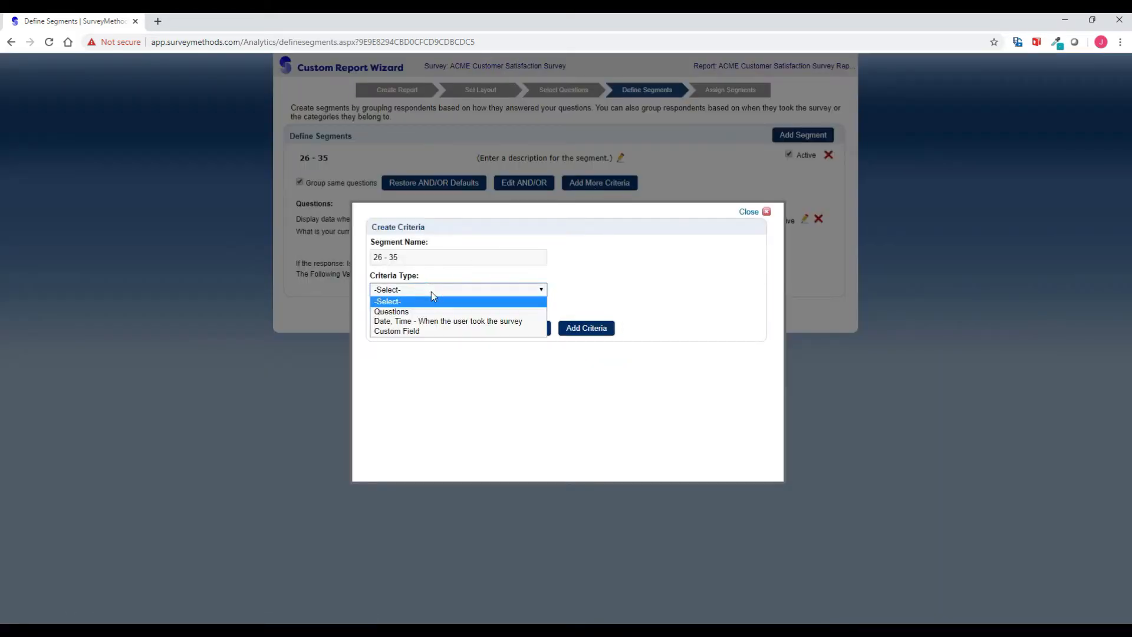
click(427, 311)
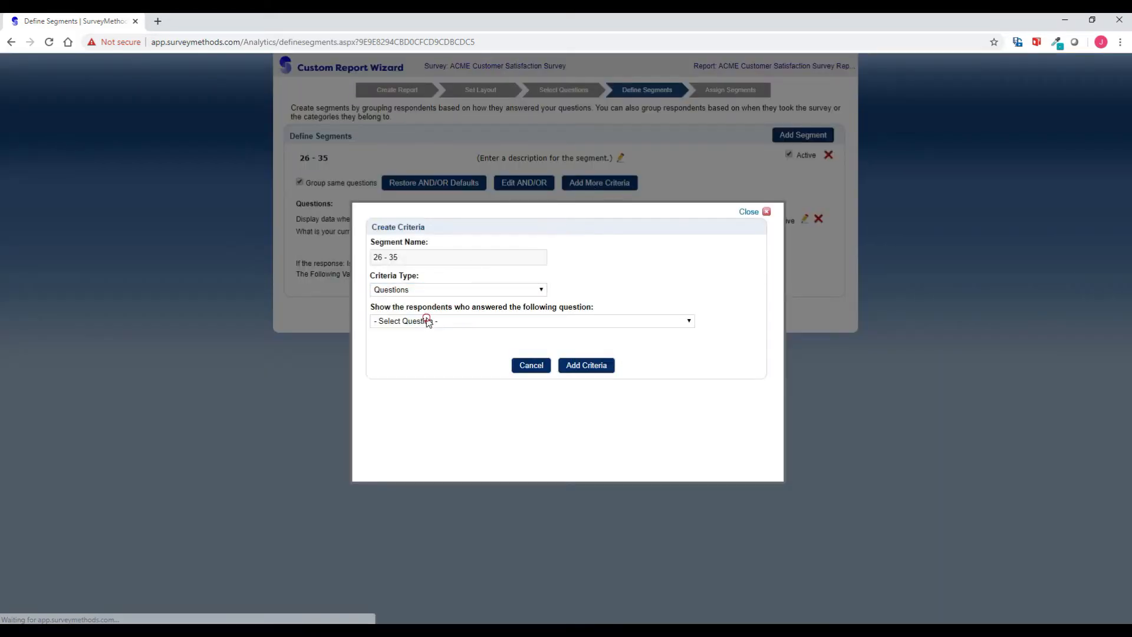
click(427, 322)
click(426, 354)
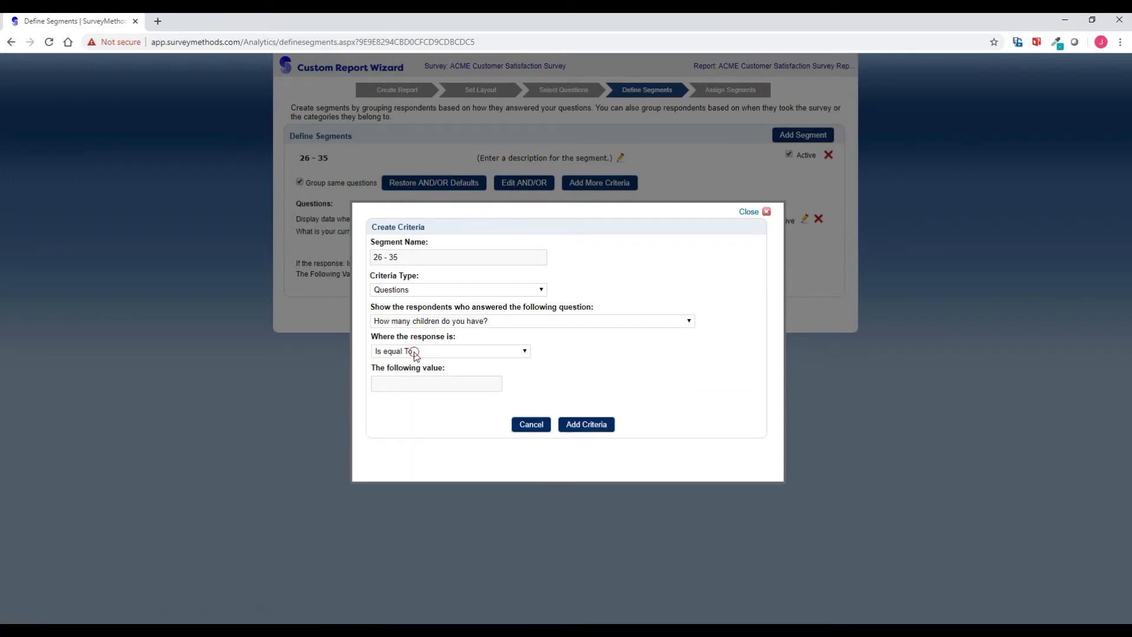
click(414, 352)
click(415, 381)
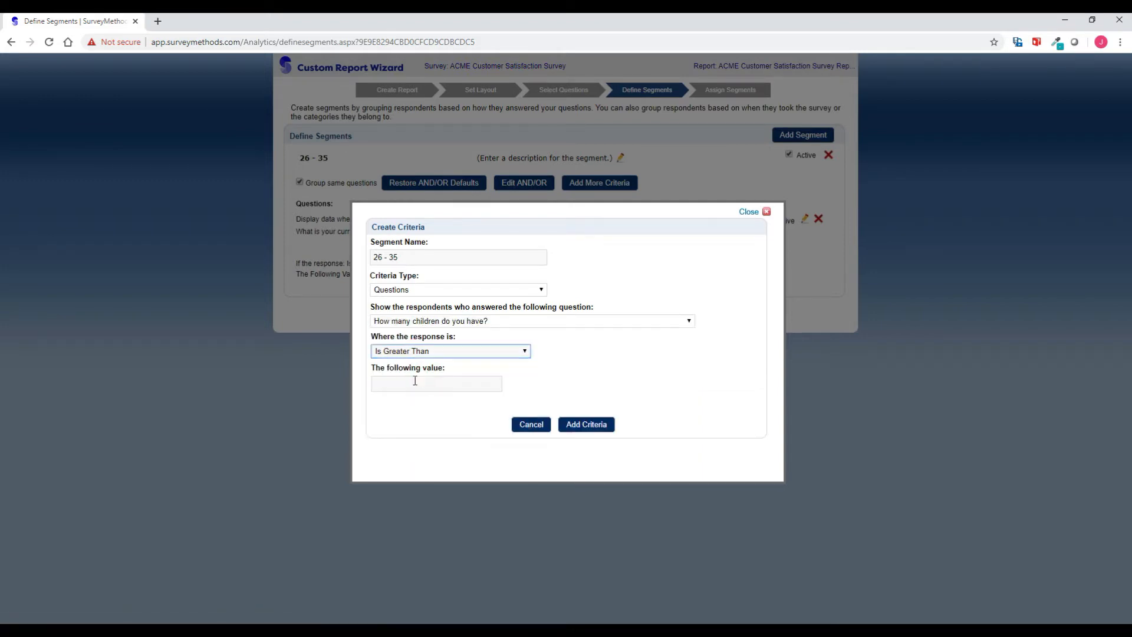
click(415, 382)
text(0)
click(578, 425)
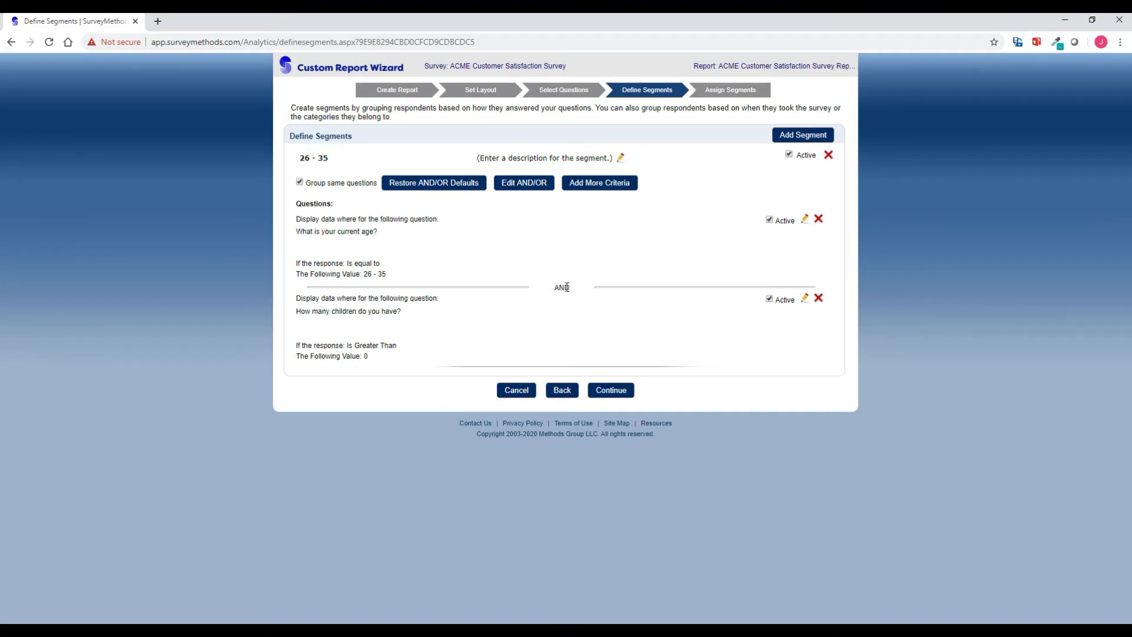
Switch the operator between the two criteria to OR, and delete the number-of-children criterion.
click(529, 184)
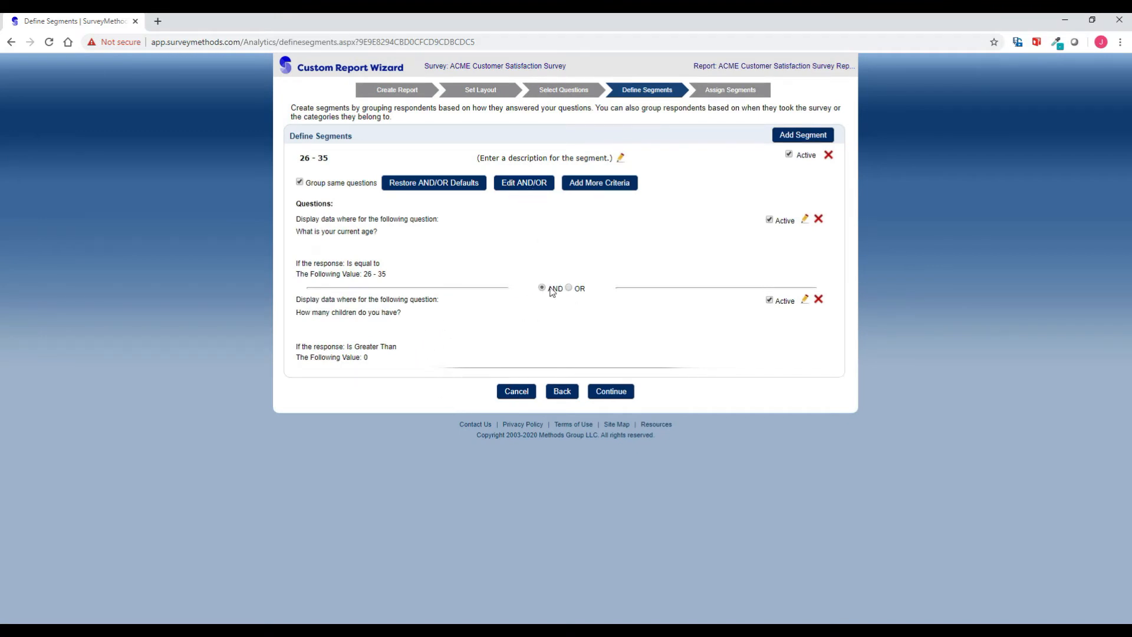
click(568, 288)
click(819, 300)
click(625, 110)
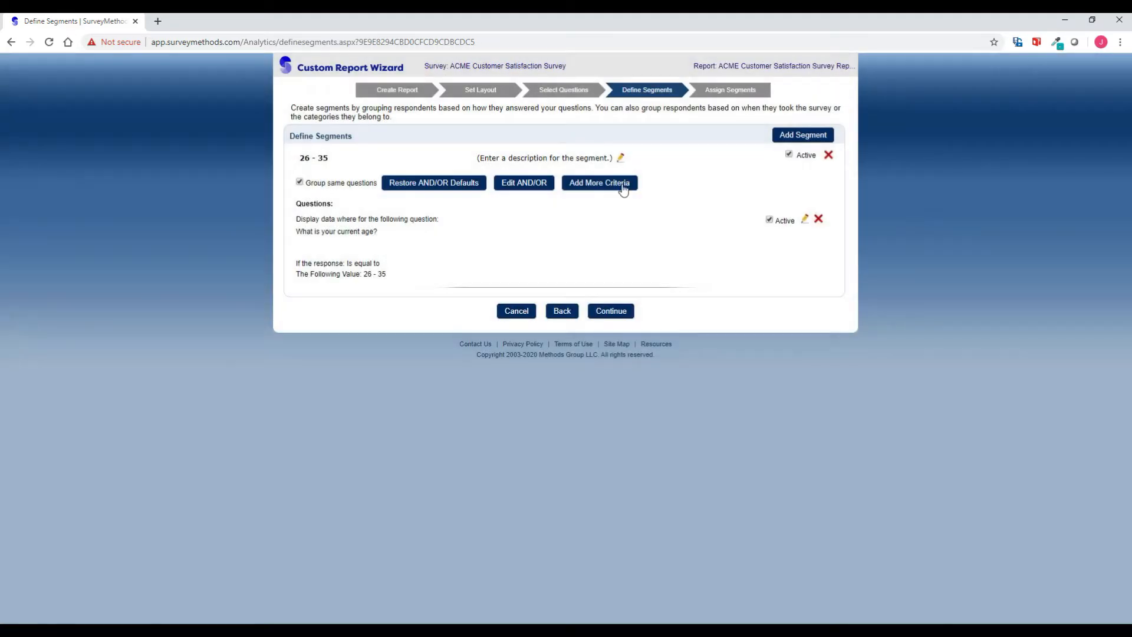
Add a segment named 36 - 45 with a question criterion where the current age is equal to 36 - 45.
click(778, 141)
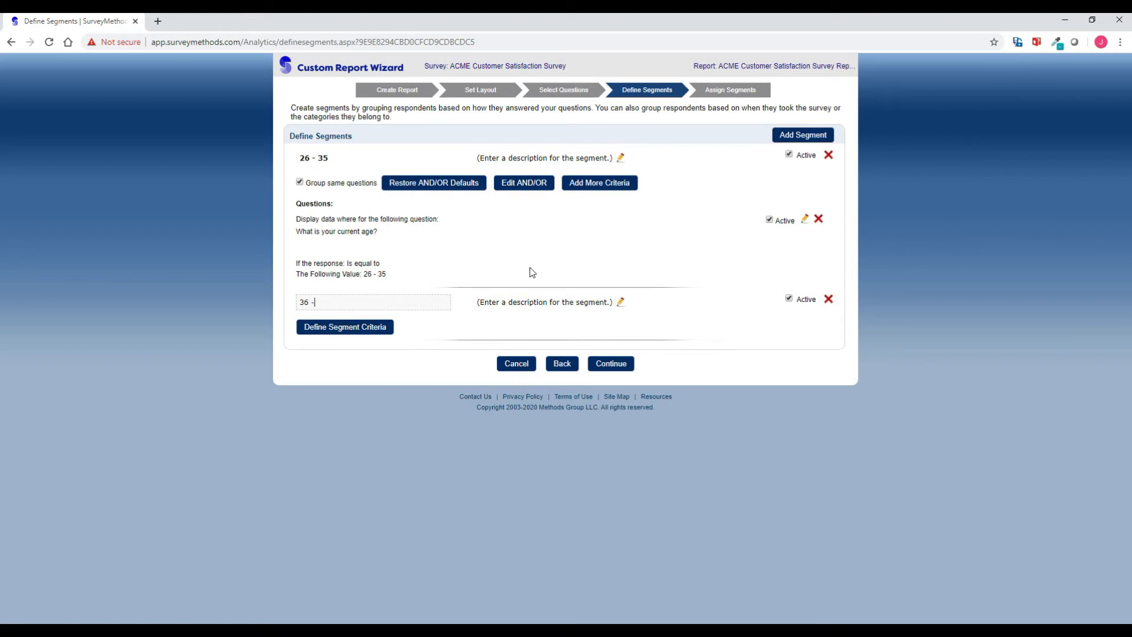
click(374, 327)
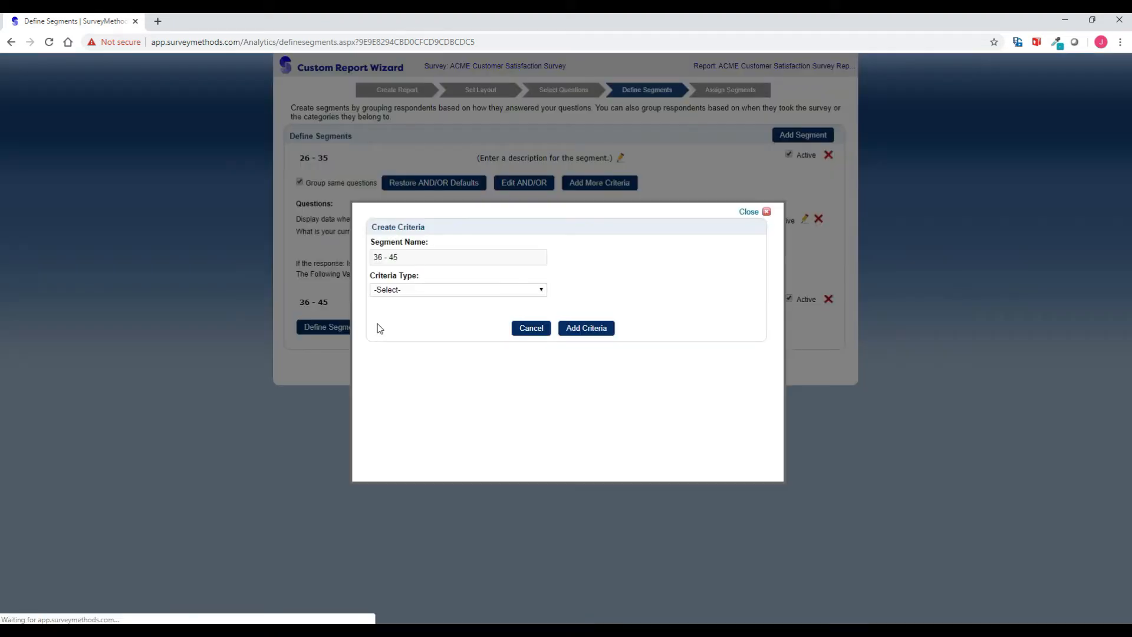
click(412, 292)
click(413, 311)
click(412, 323)
click(427, 356)
click(412, 382)
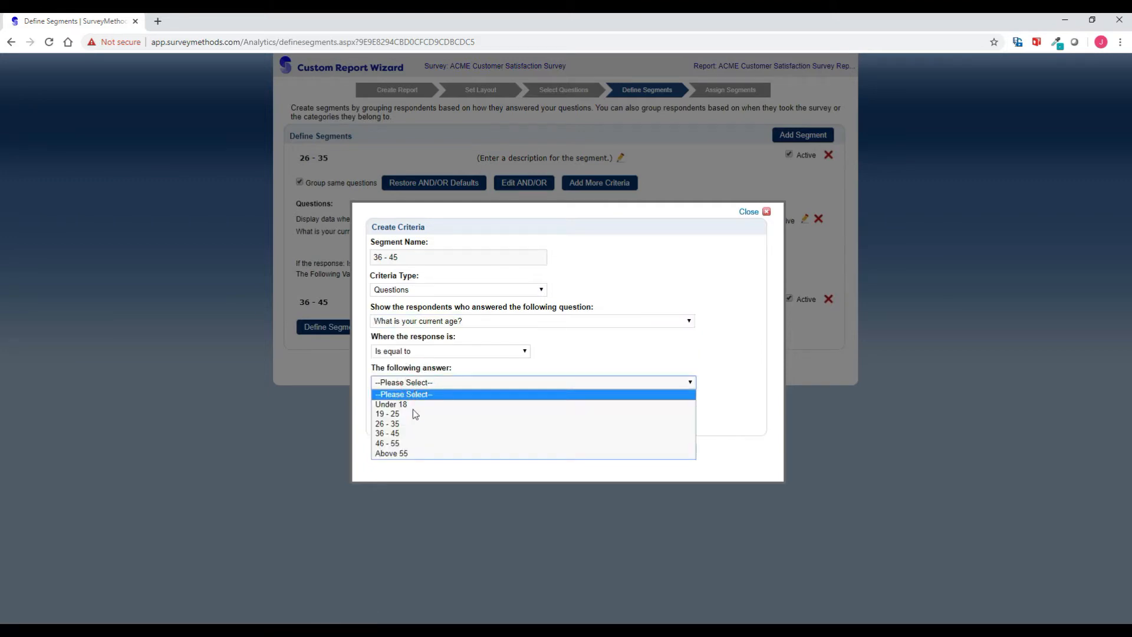
click(408, 435)
click(581, 422)
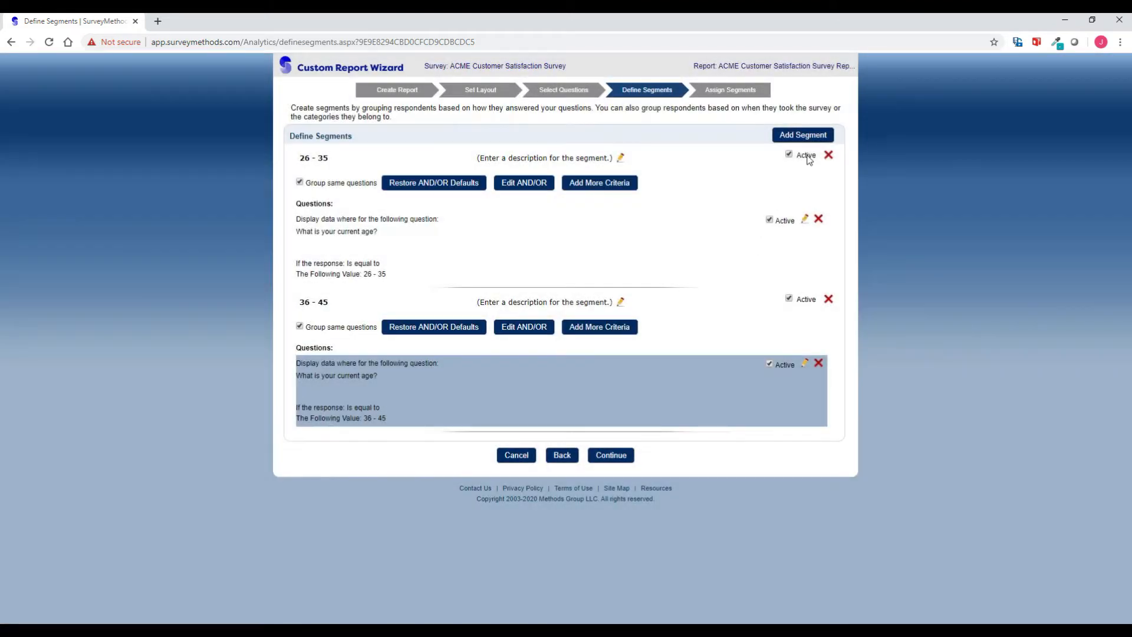
Add a segment named 46 - 55 with a question criterion where the current age is equal to 46 - 55.
click(802, 135)
text(46 - 55)
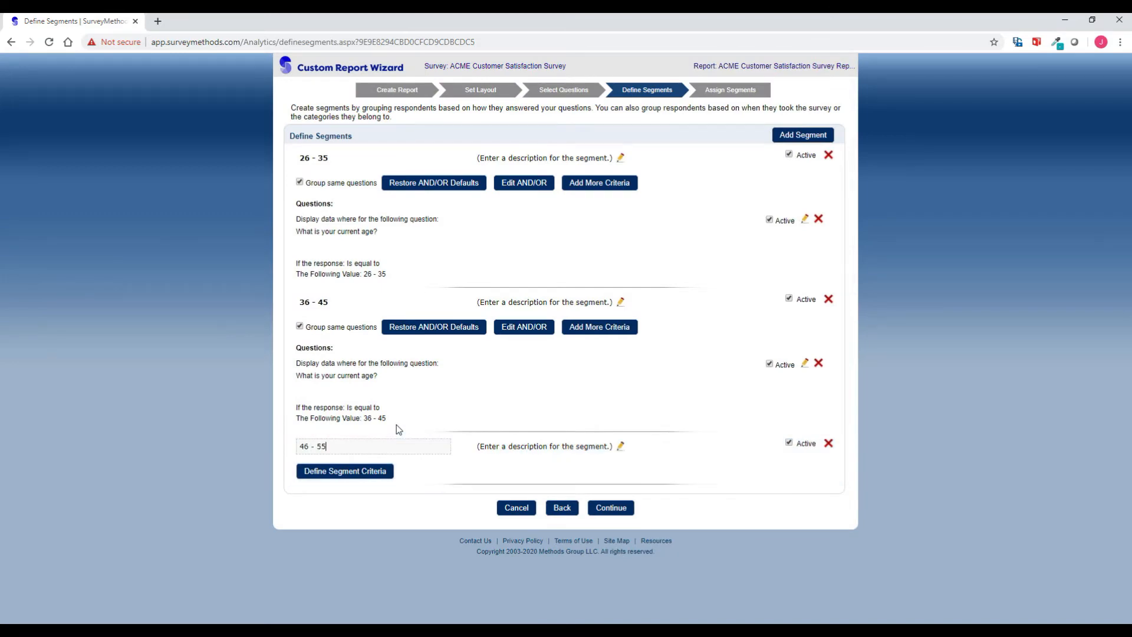
click(365, 470)
click(421, 292)
click(418, 312)
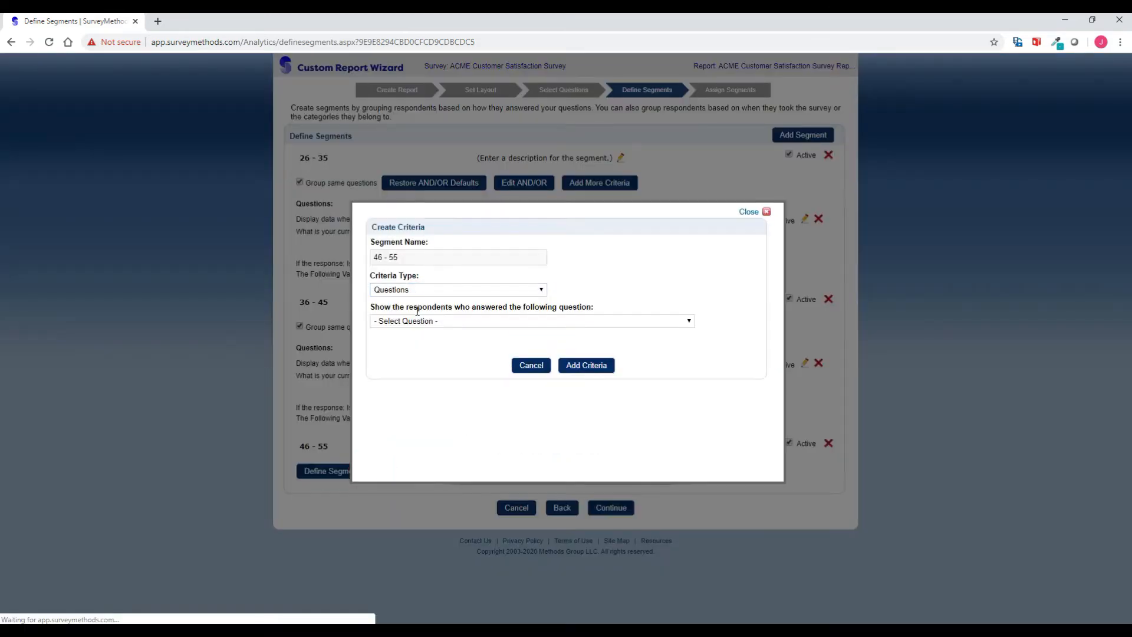
click(419, 321)
click(412, 344)
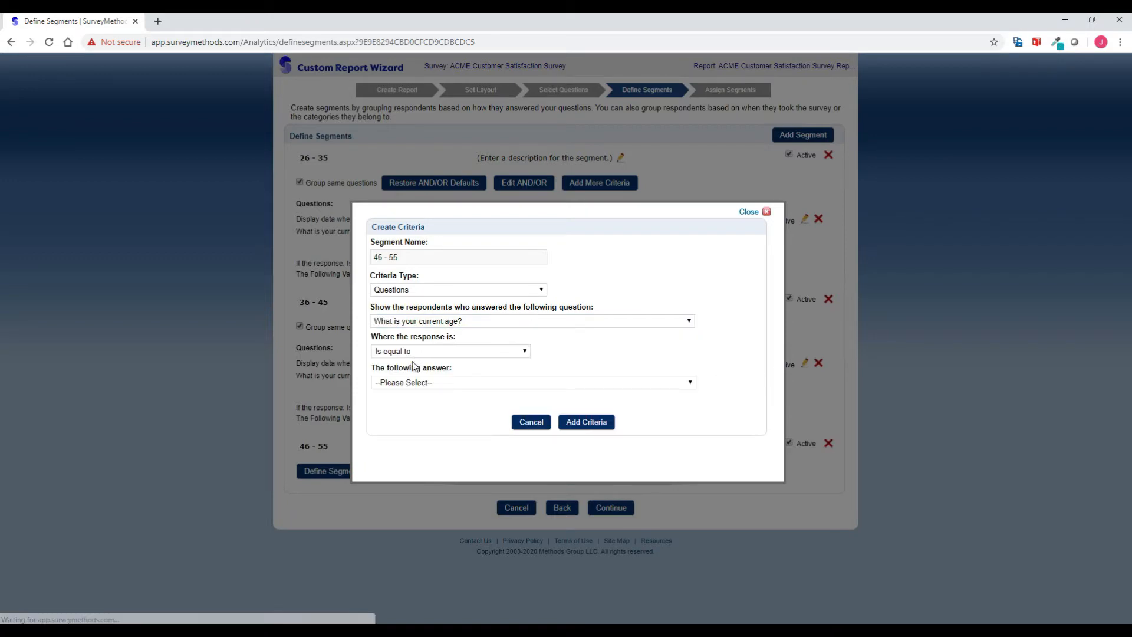
click(412, 383)
click(394, 442)
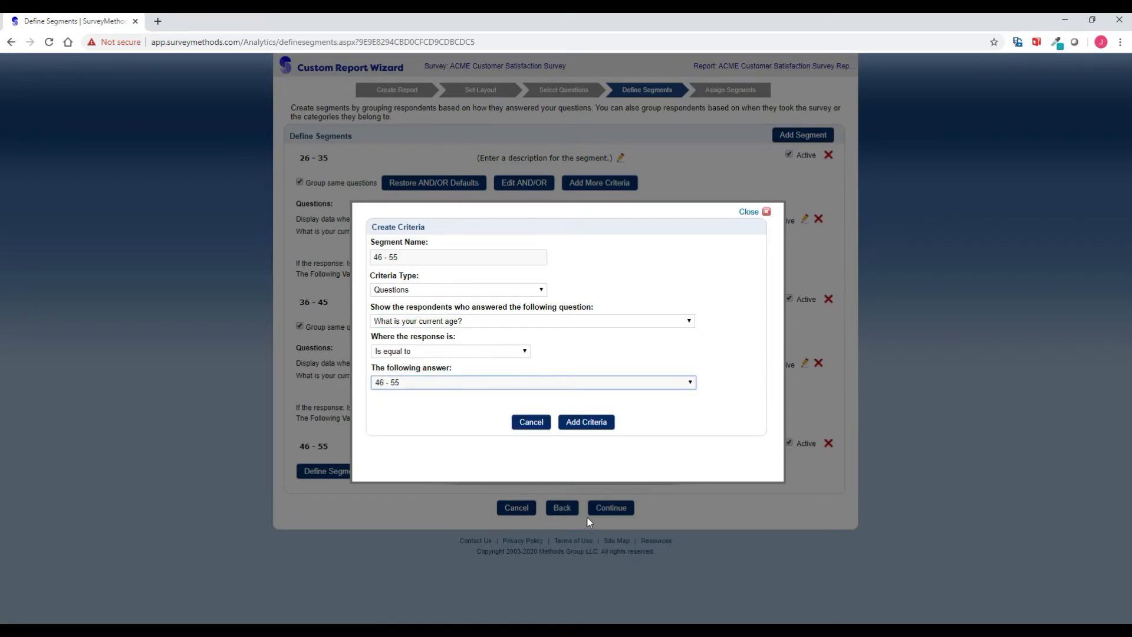
click(587, 422)
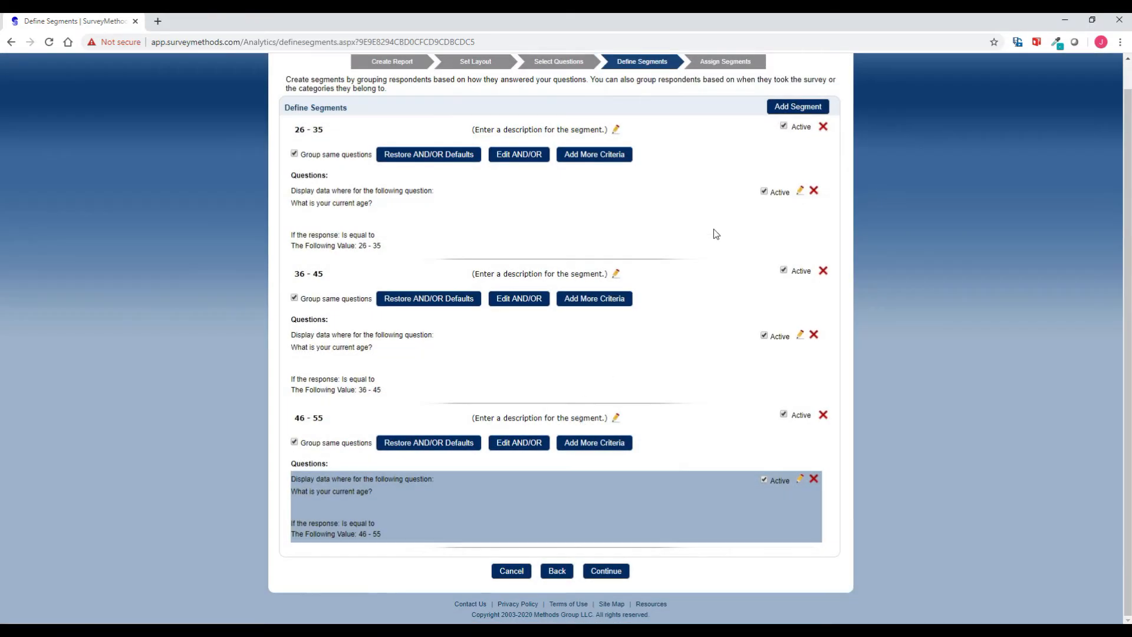
Add a segment named Above 55 with a question criterion where the current age is equal to Above 55.
click(798, 106)
text(Above 55)
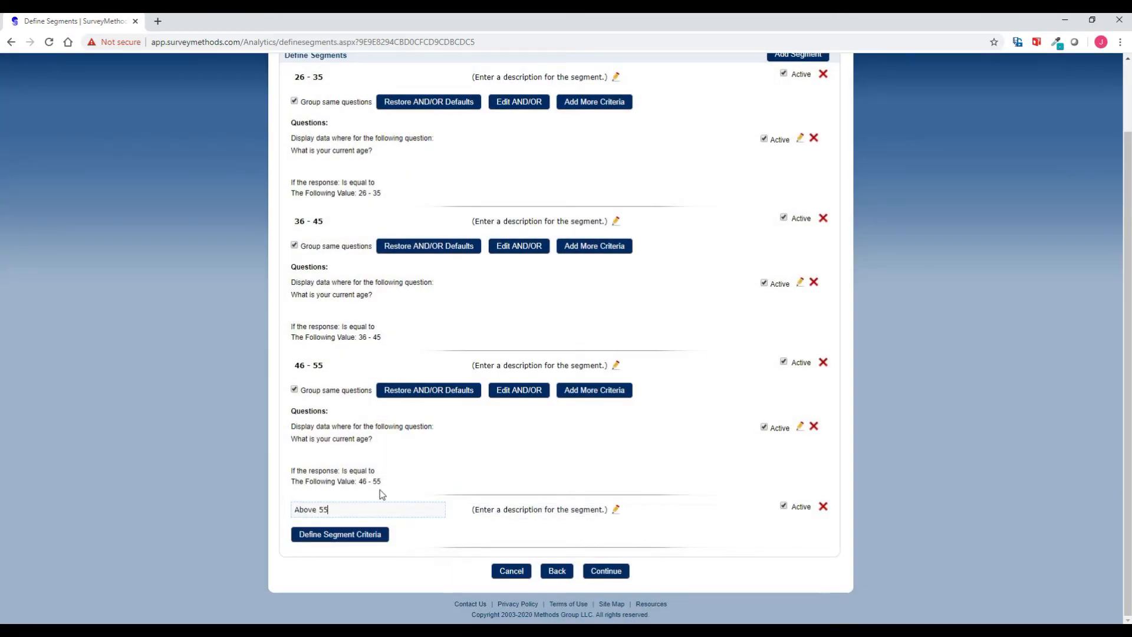
click(360, 534)
click(454, 289)
click(450, 301)
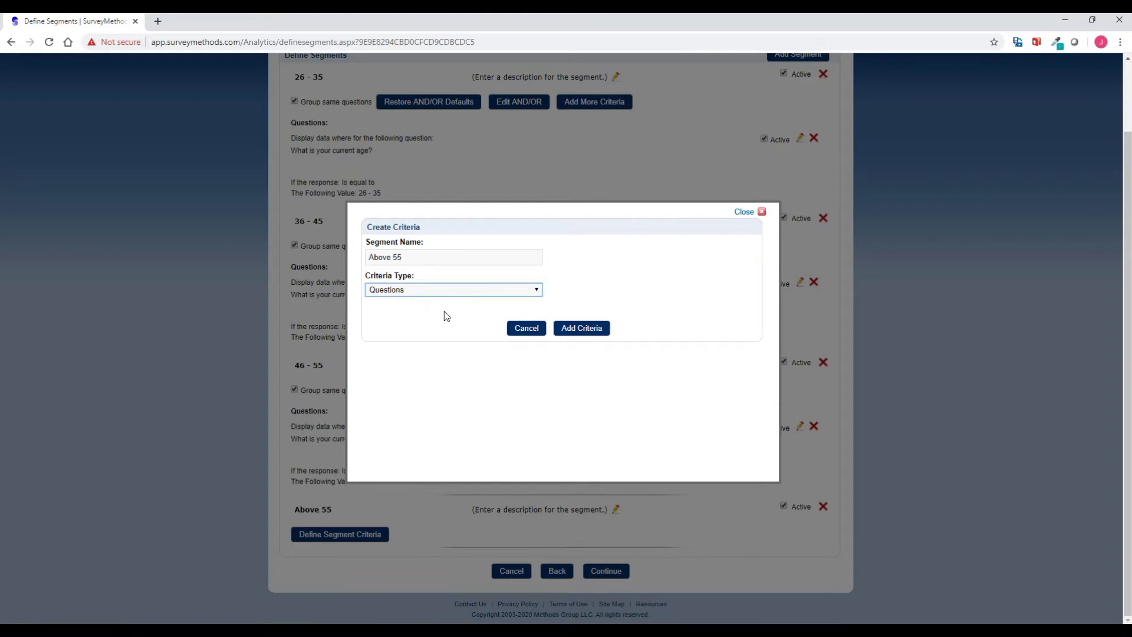
click(437, 321)
click(435, 343)
click(417, 382)
click(418, 450)
click(581, 422)
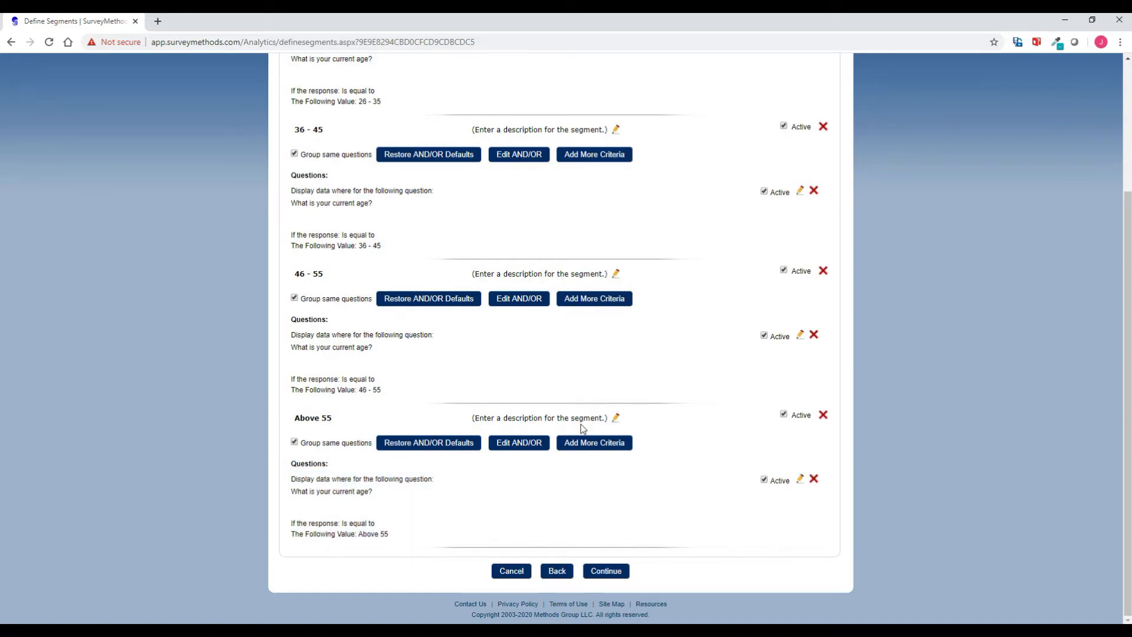
Continue to segment assignment, assign the 26 - 35, 36 - 45, 46 - 55 and Above 55 segments to question 1, and generate the report.
click(608, 571)
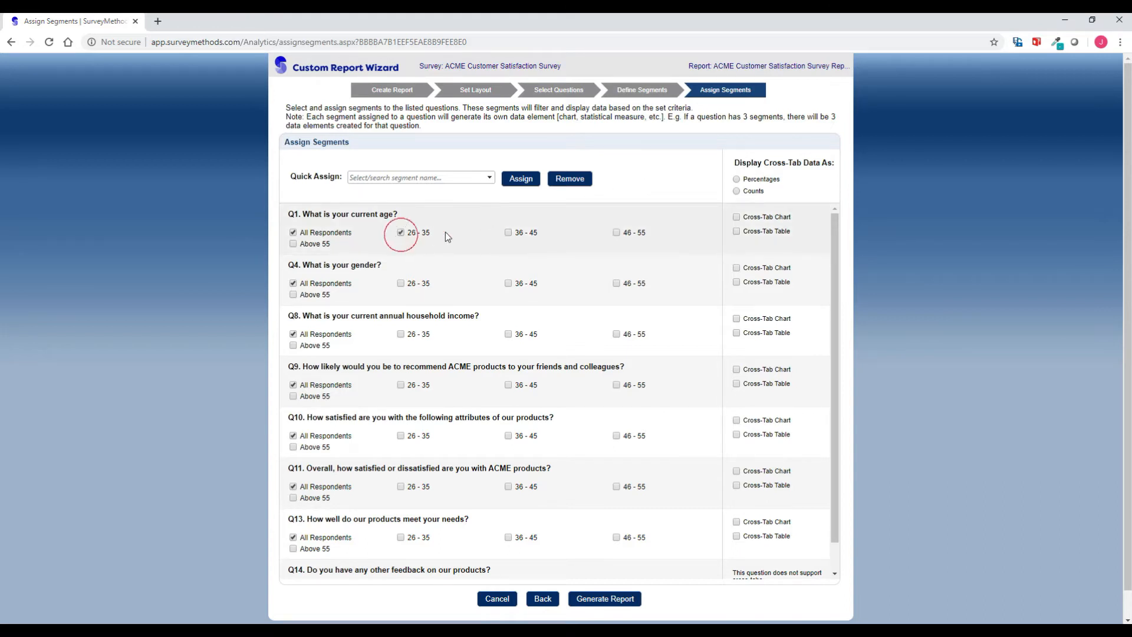
click(508, 232)
click(615, 234)
click(618, 598)
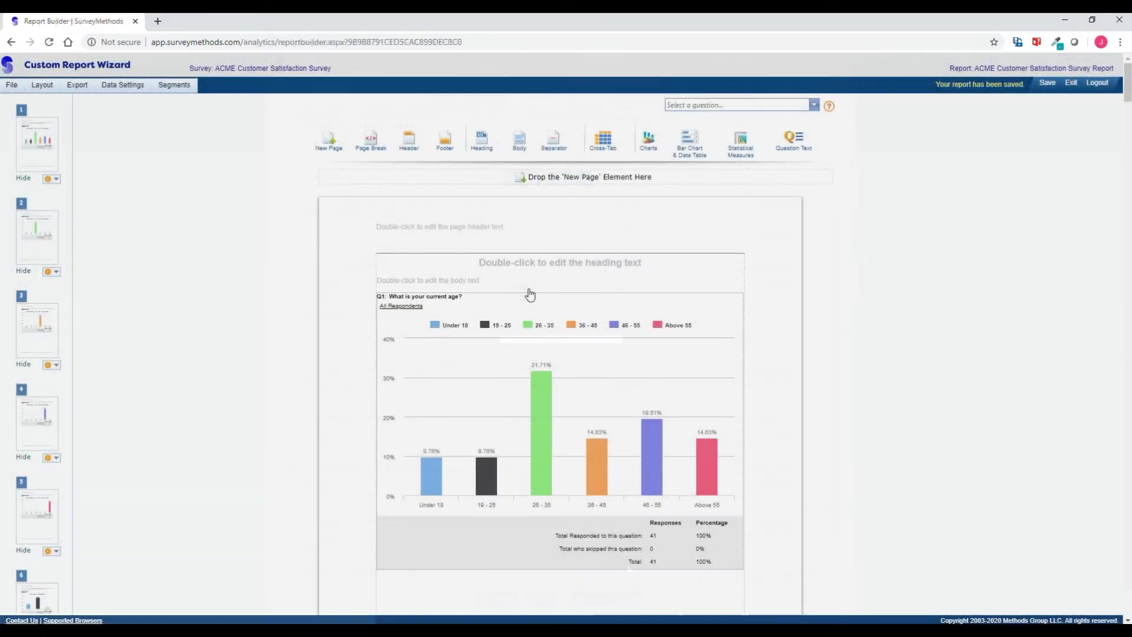
Look through the generated report's question 1 pages for All Respondents, 26 - 35, 36 - 45, 46 - 55 and Above 55.
mouse_move(450, 304)
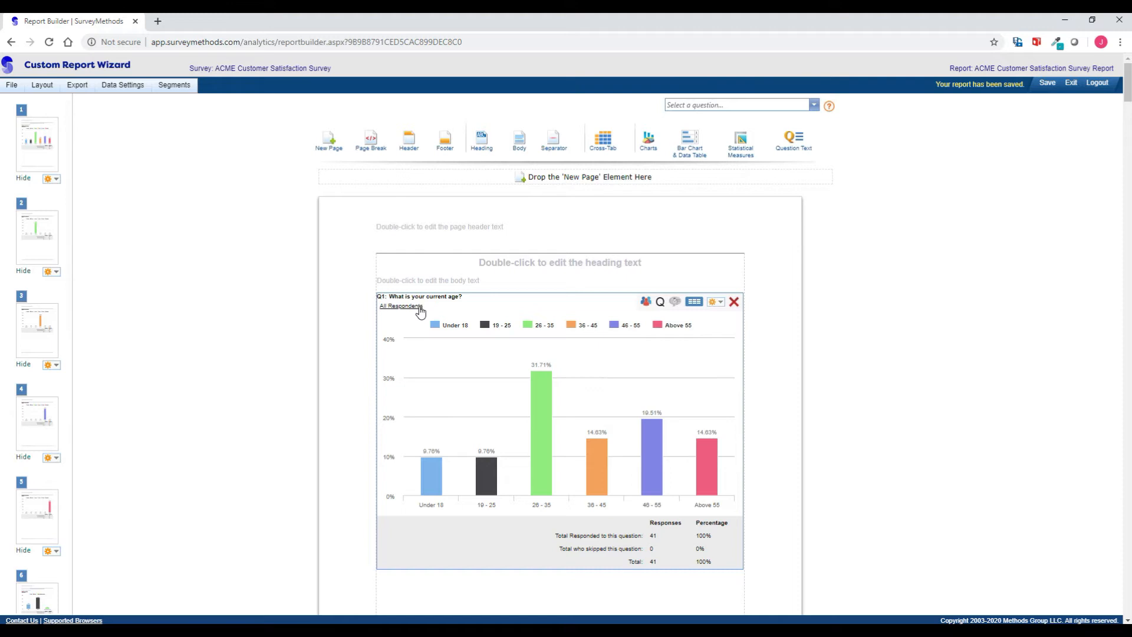
scroll(426, 309, down, 13)
scroll(410, 240, up, 1)
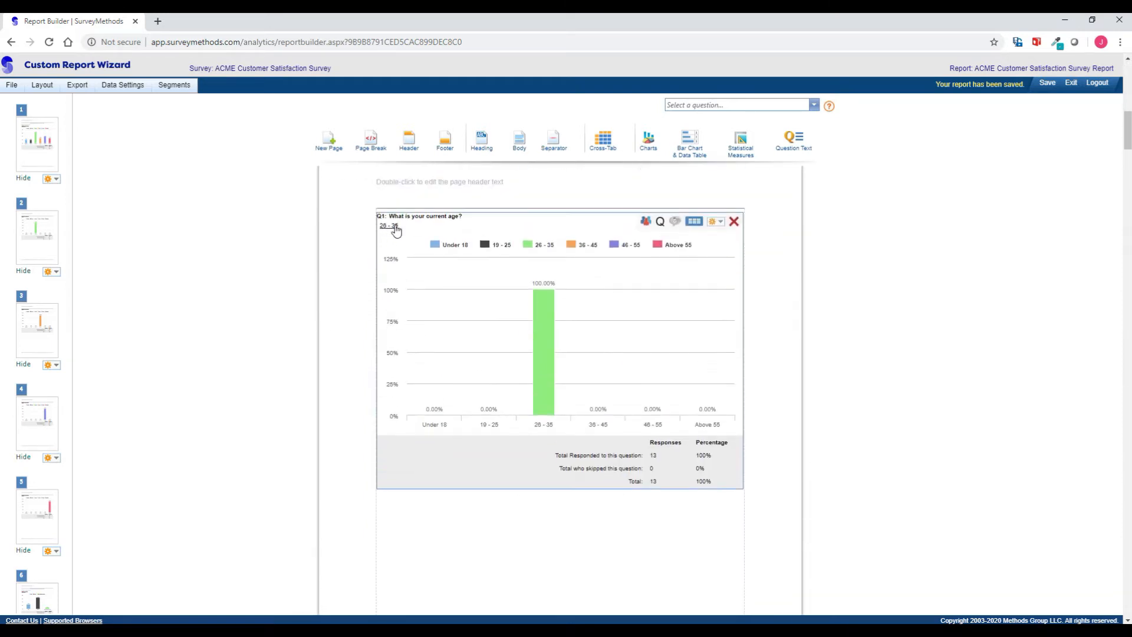
scroll(410, 265, down, 5)
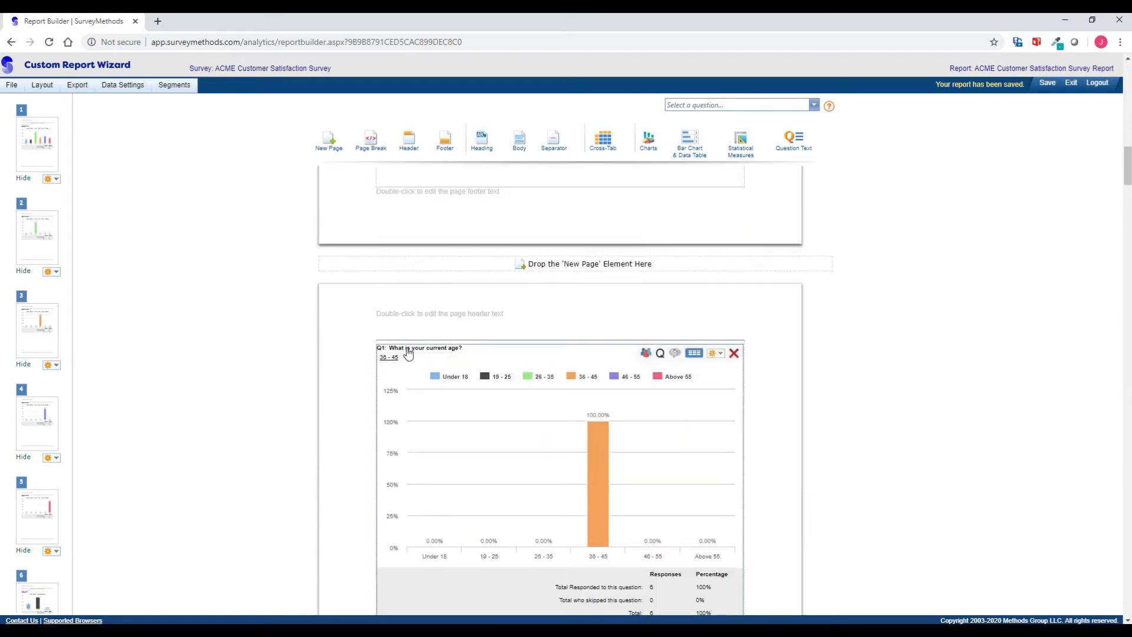
scroll(407, 354, down, 5)
scroll(438, 322, down, 3)
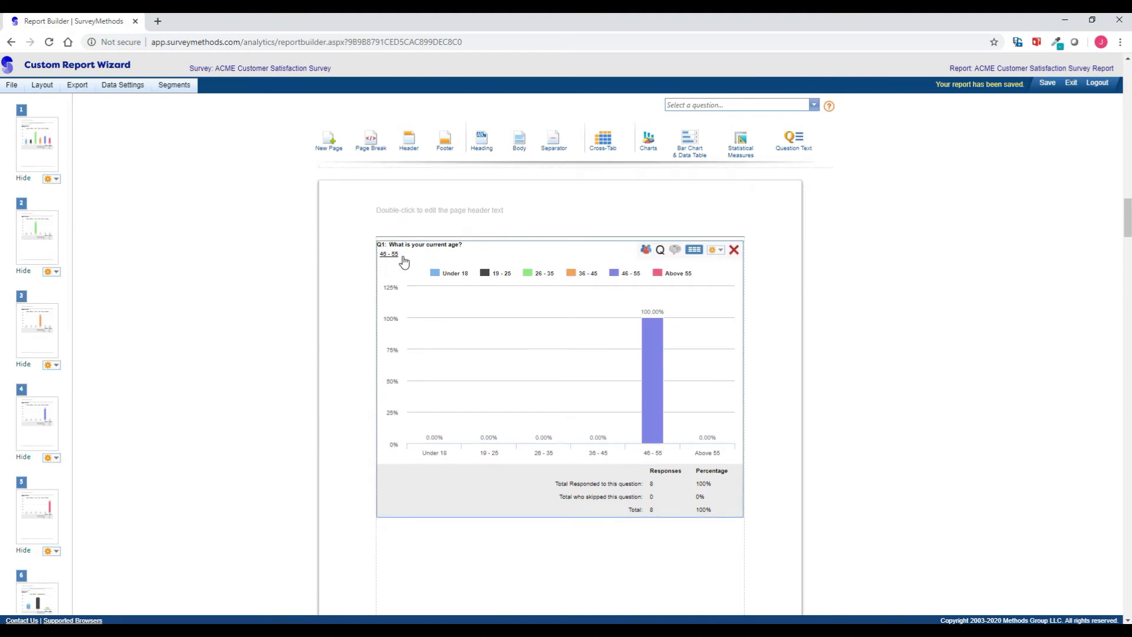
scroll(432, 265, up, 6)
scroll(419, 274, down, 8)
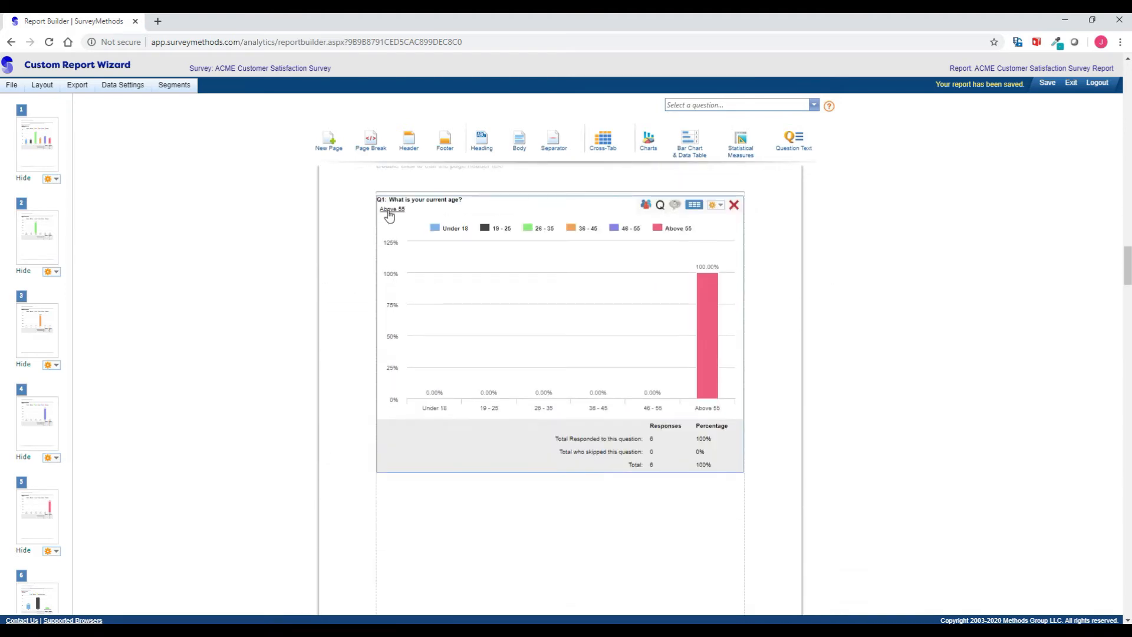
scroll(436, 233, down, 3)
scroll(465, 245, down, 7)
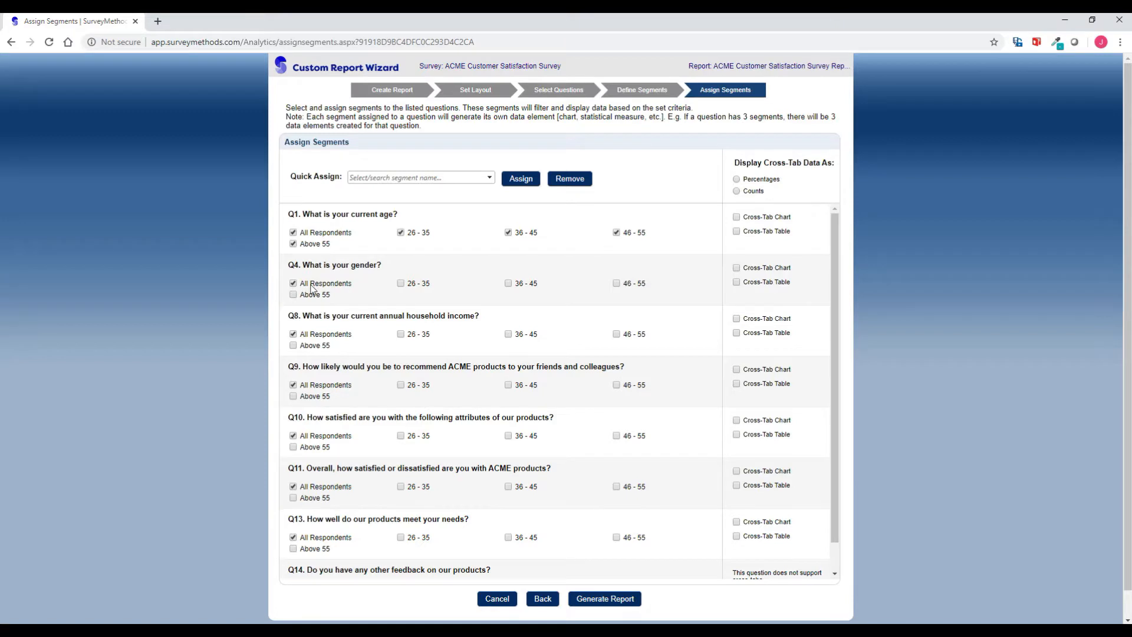
Unassign the 26 - 35, 36 - 45, 46 - 55 and Above 55 segments from question 1 about current age.
click(401, 232)
click(508, 233)
click(616, 233)
click(293, 243)
Assign the 26 - 35, 36 - 45, 46 - 55 and Above 55 segments to question 4 and enable its cross-tab chart and table.
click(401, 283)
click(509, 283)
click(616, 283)
click(293, 294)
click(736, 268)
click(737, 282)
Set cross-tab data to display as percentages and generate the report.
click(604, 598)
click(563, 378)
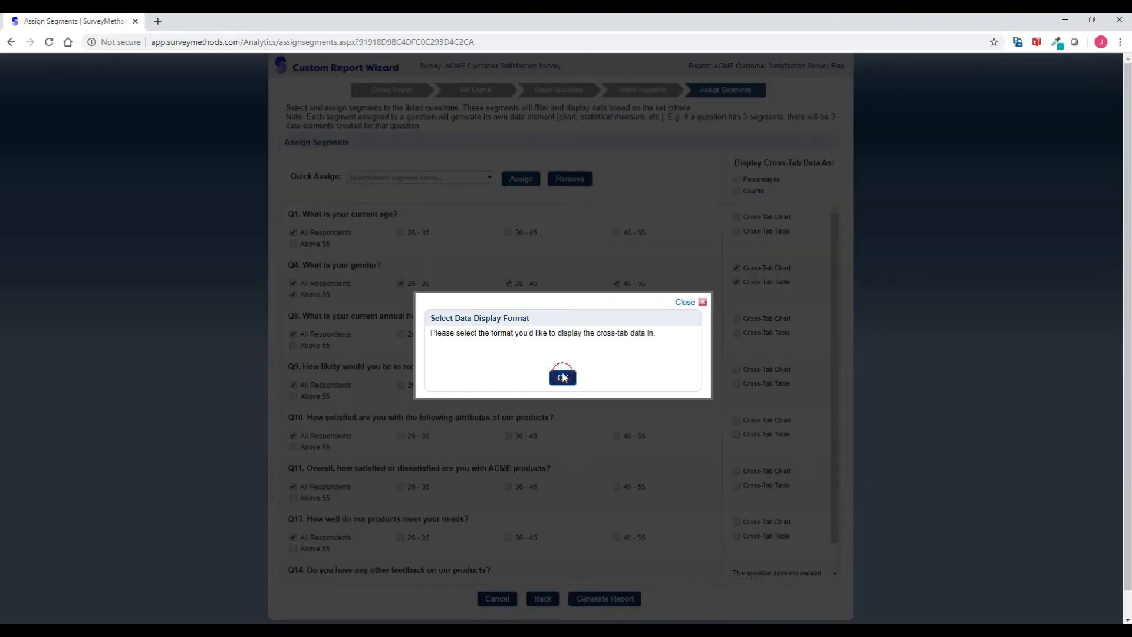
click(737, 180)
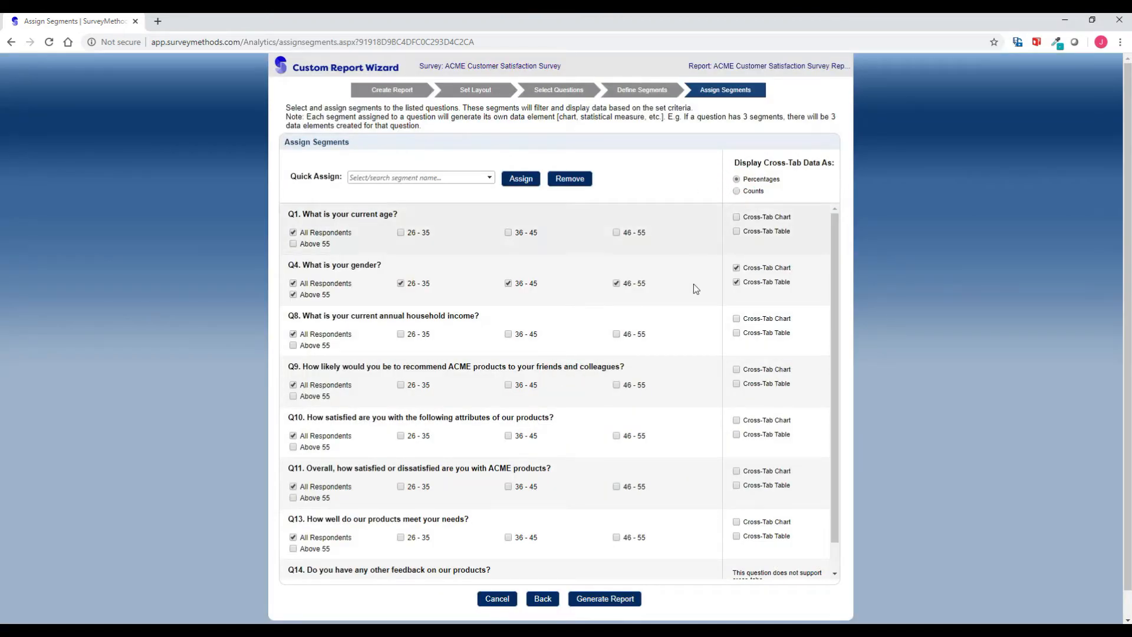
click(614, 601)
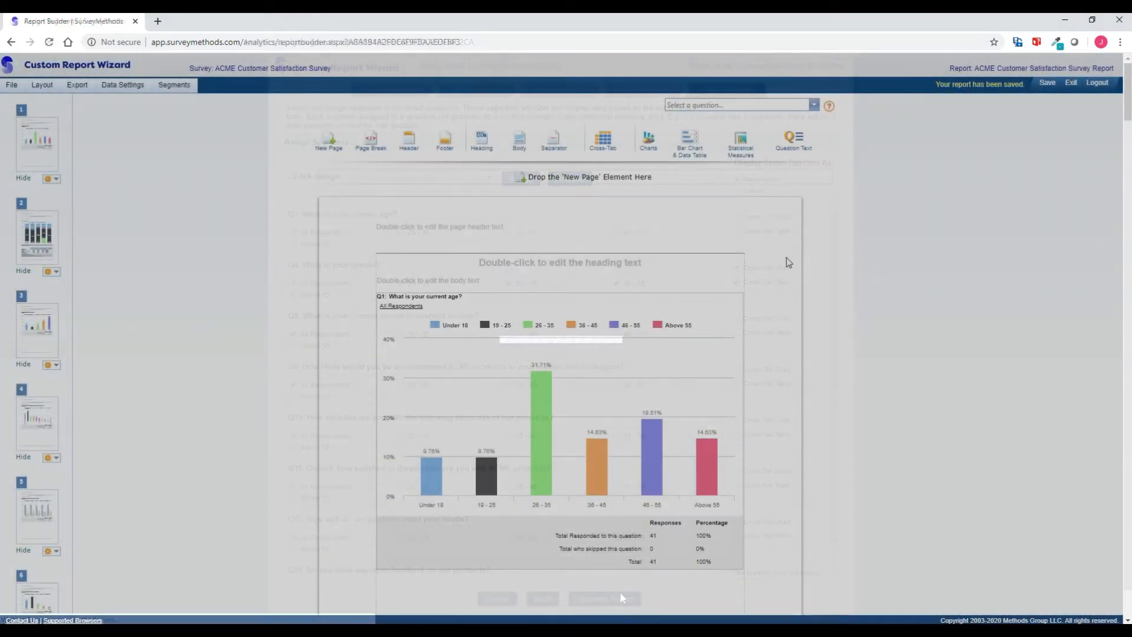
Set the data labels of the question 4 gender cross-tab chart to Display Totals and save the chart settings.
scroll(789, 264, down, 5)
scroll(787, 259, down, 5)
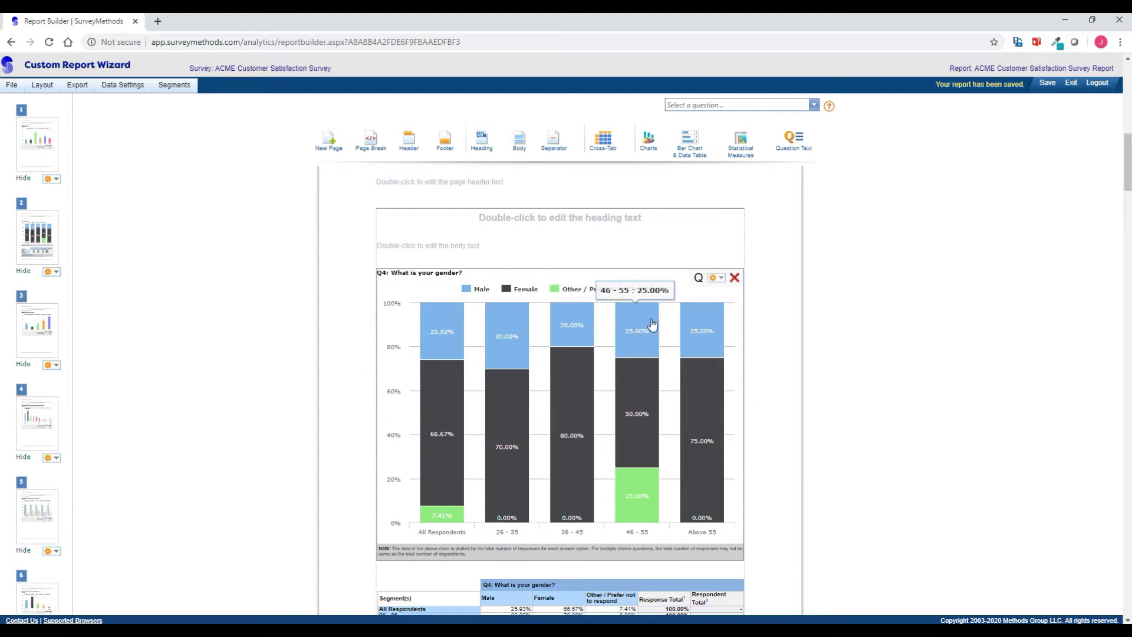
scroll(700, 430, down, 1)
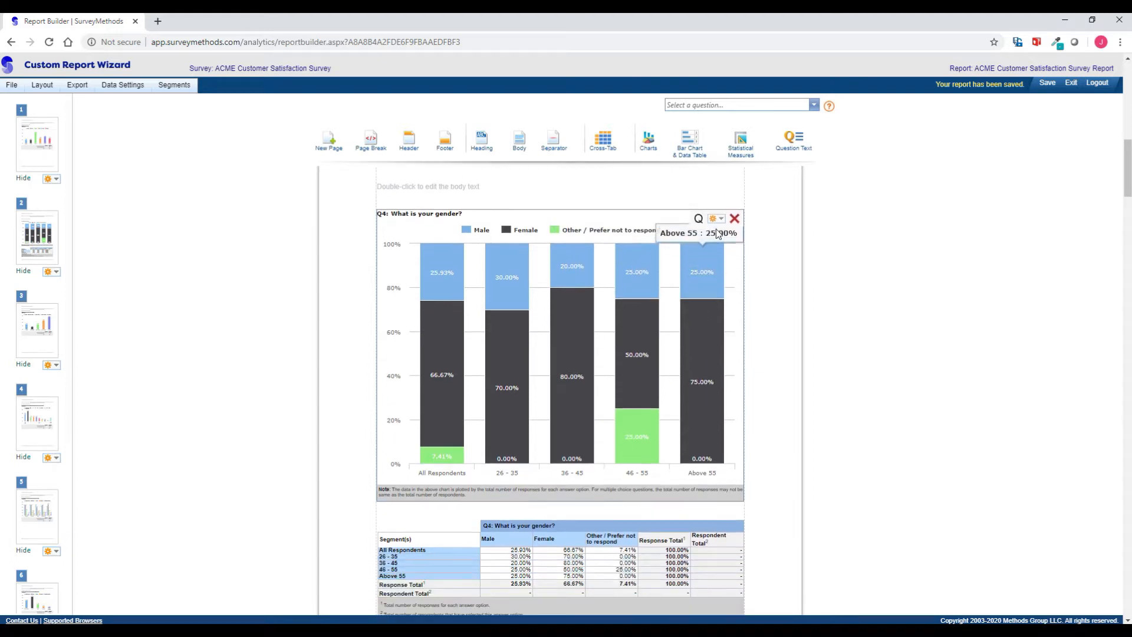
click(715, 219)
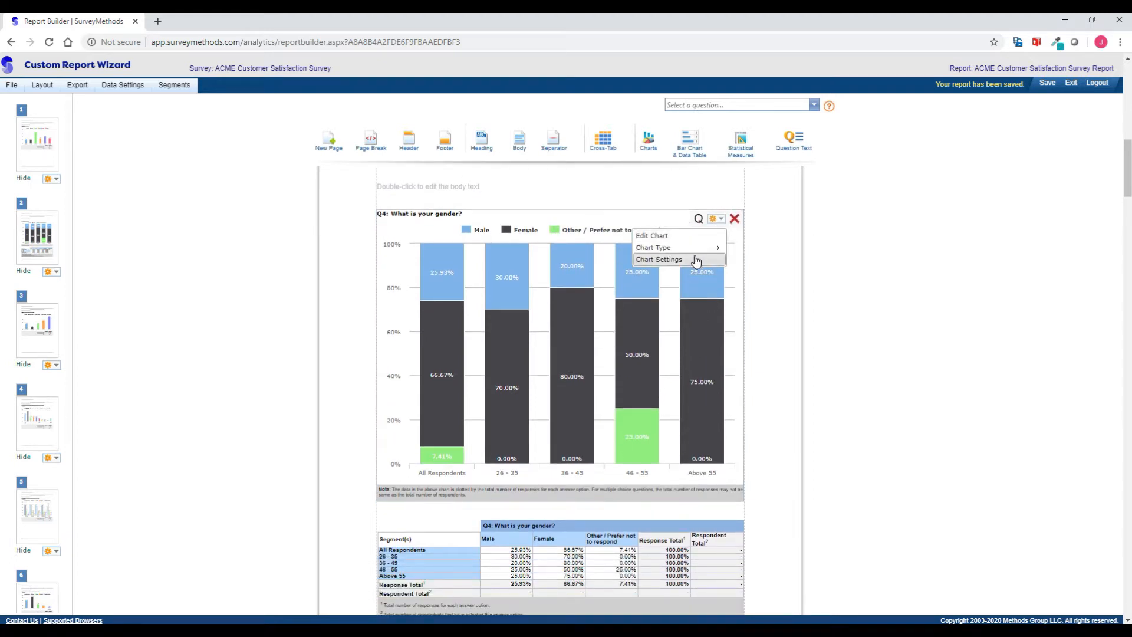
click(696, 258)
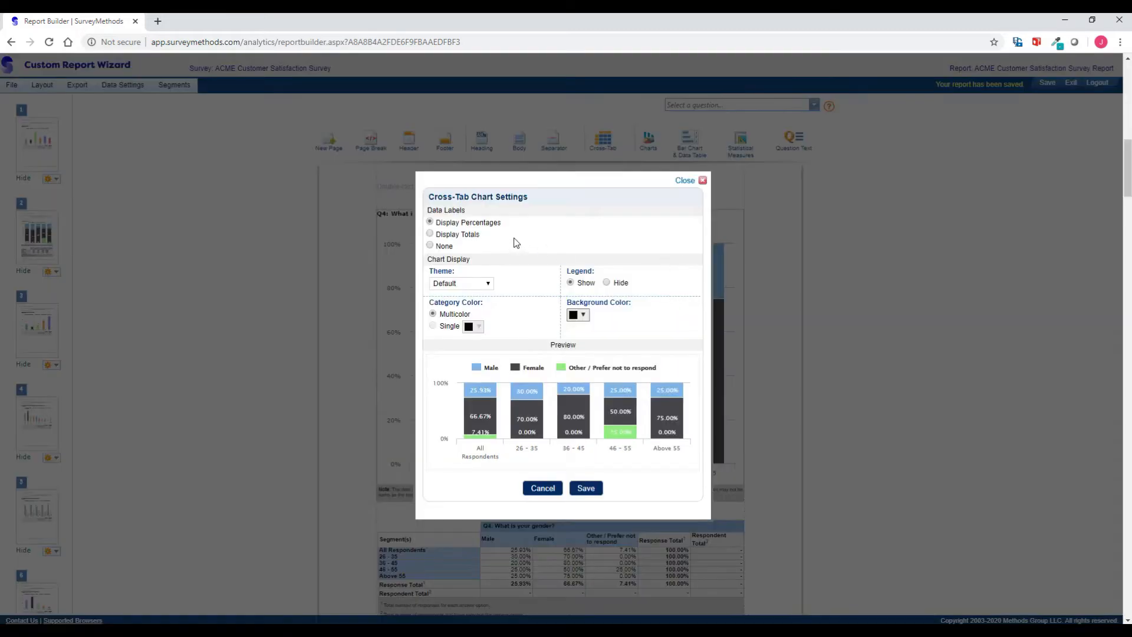
click(466, 235)
click(586, 488)
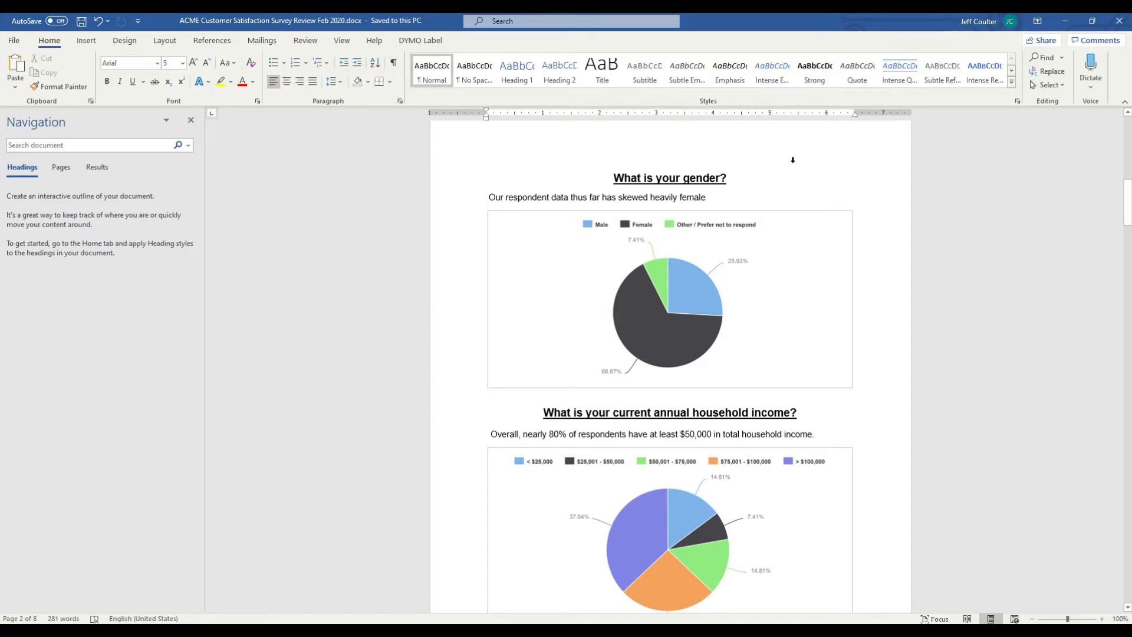
Examine the finished Word report from the gender question to the final feedback question to see which charts are split by age segment.
scroll(758, 203, down, 2)
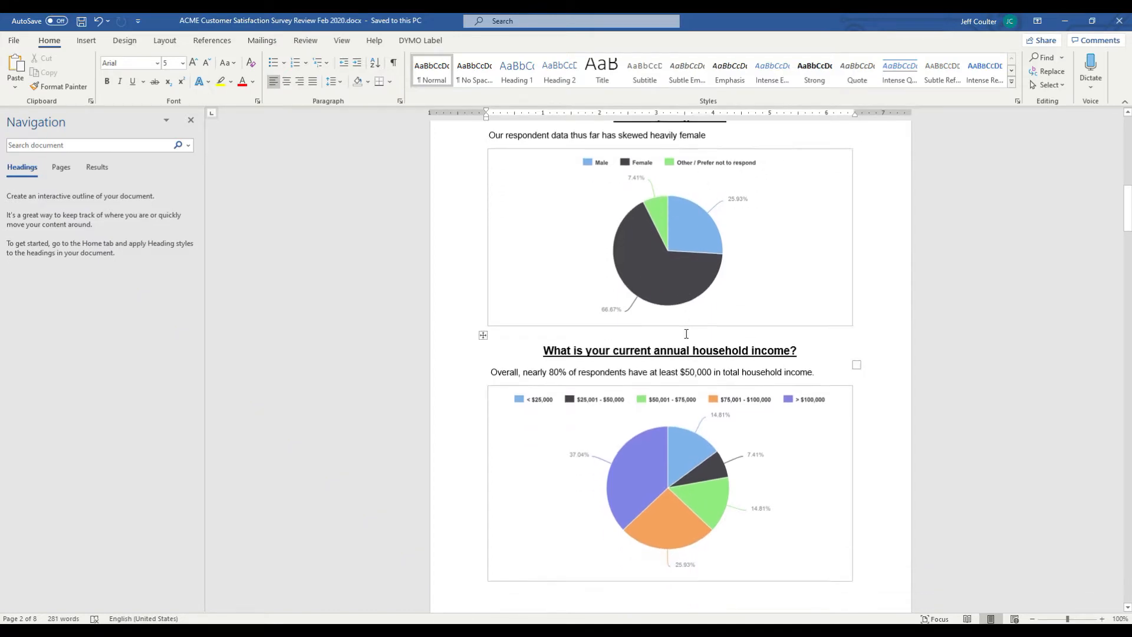
scroll(687, 334, down, 2)
scroll(663, 424, down, 18)
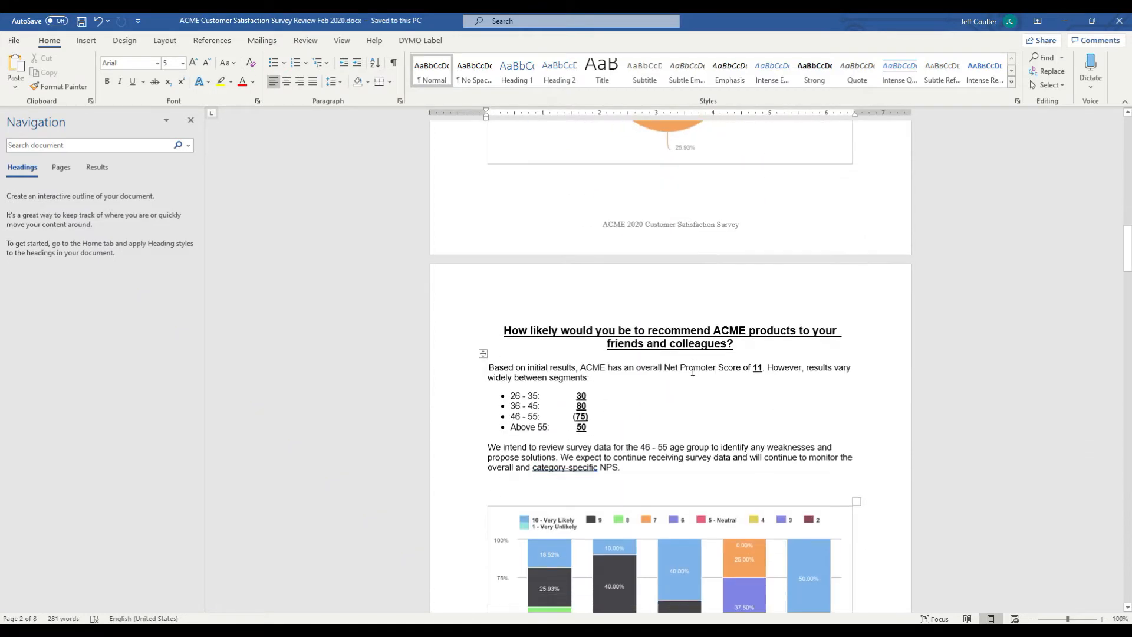
scroll(743, 444, down, 20)
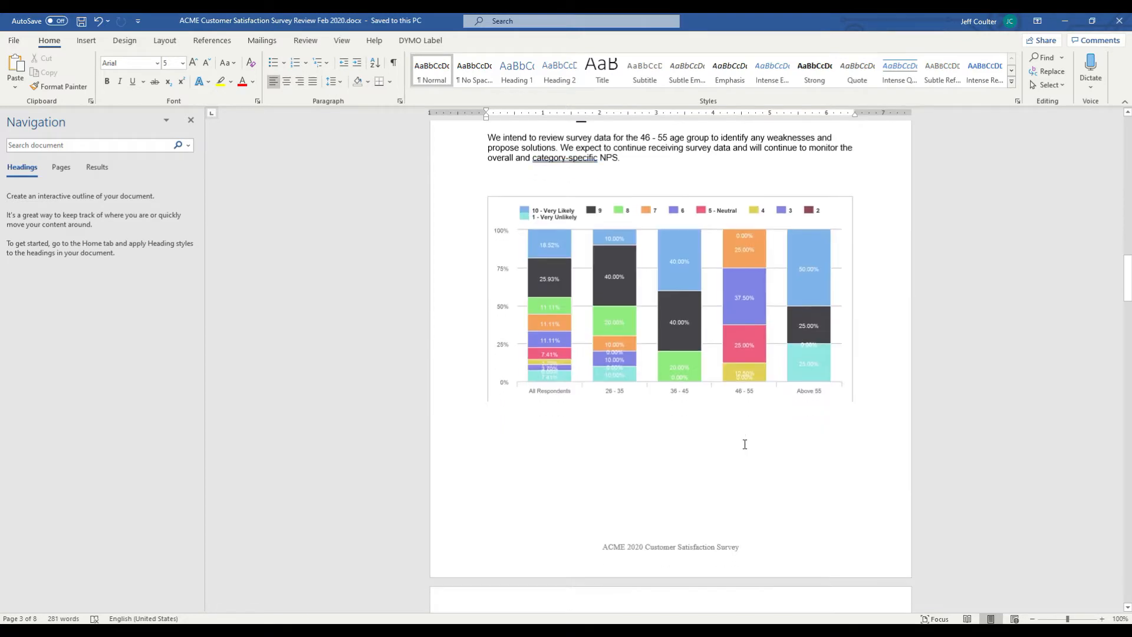
scroll(695, 369, down, 20)
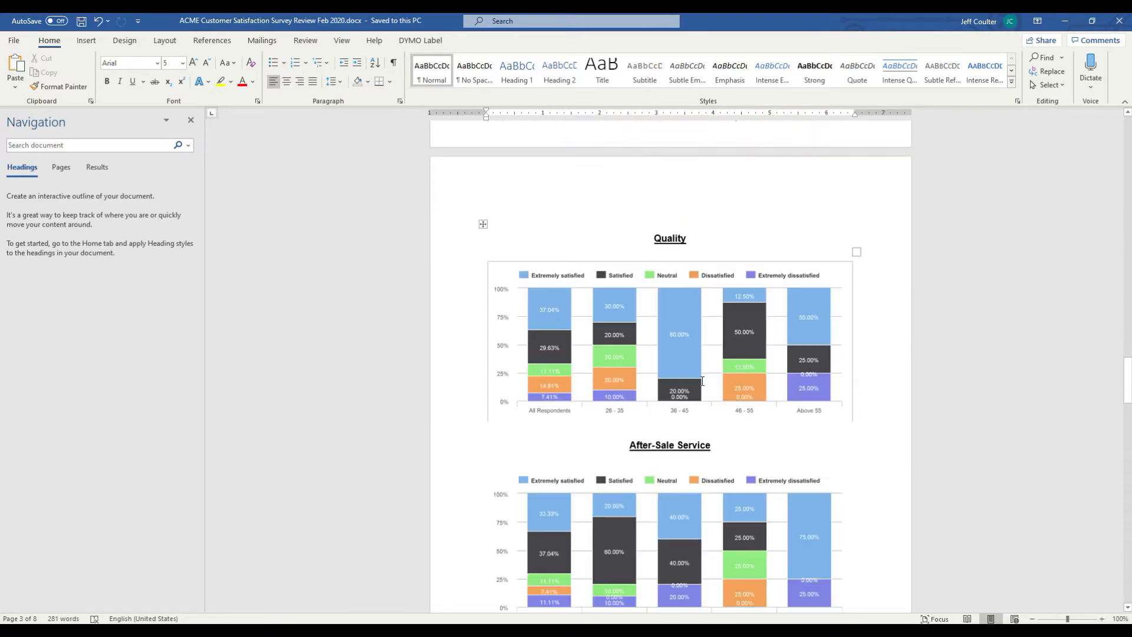
scroll(694, 390, down, 20)
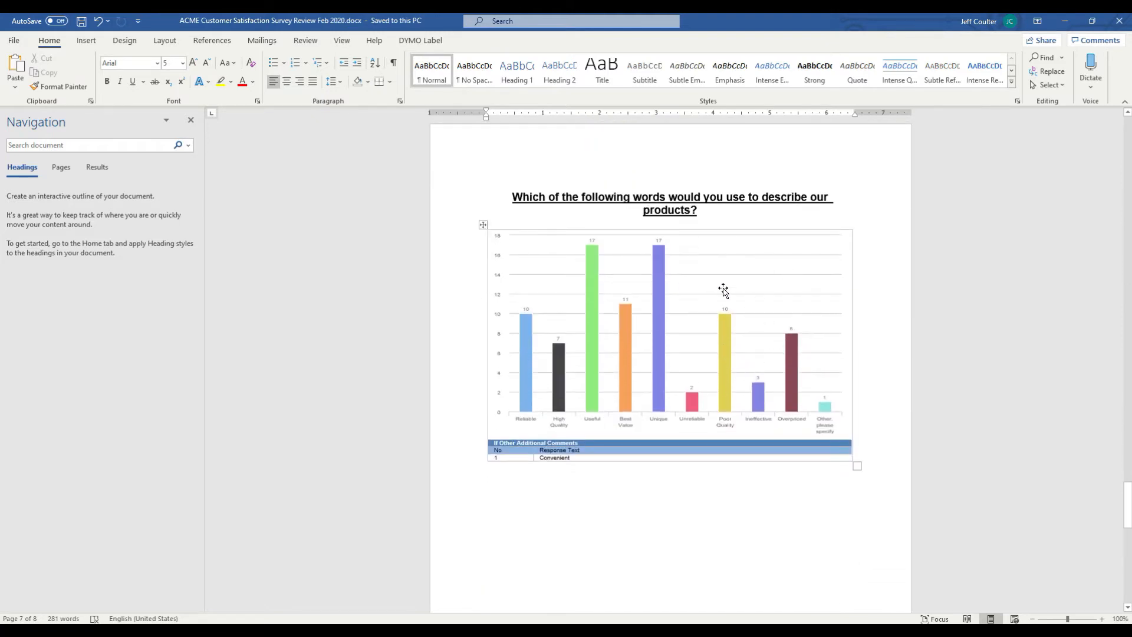
scroll(727, 295, down, 20)
scroll(726, 293, down, 3)
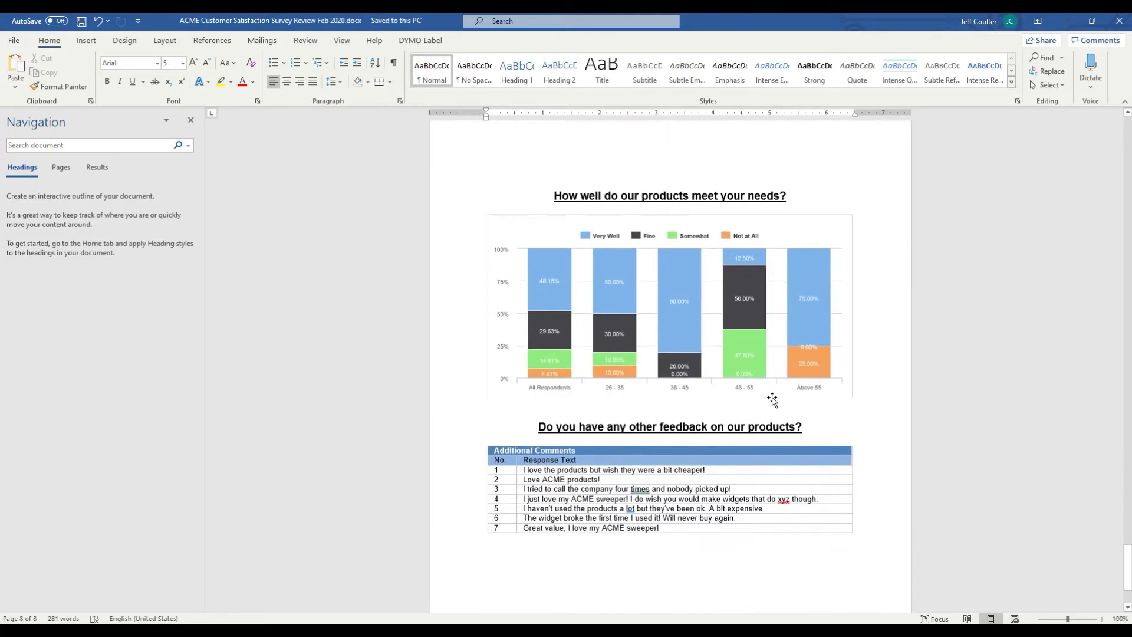
scroll(654, 375, down, 2)
scroll(654, 375, down, 1)
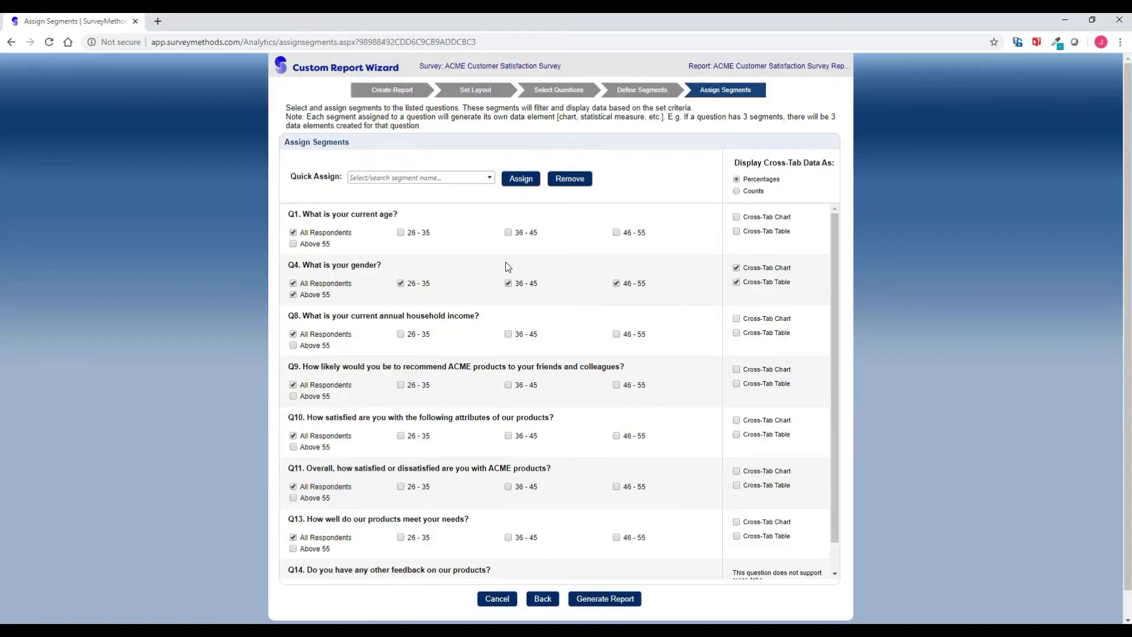
Unassign the four age segments from question 4 and disable its cross-tab chart and table.
click(401, 283)
click(509, 284)
click(616, 283)
click(293, 295)
click(736, 269)
click(737, 283)
Assign the 26 - 35, 36 - 45, 46 - 55 and Above 55 segments to questions 9 and 10.
click(401, 386)
click(508, 386)
click(616, 386)
click(293, 396)
click(401, 436)
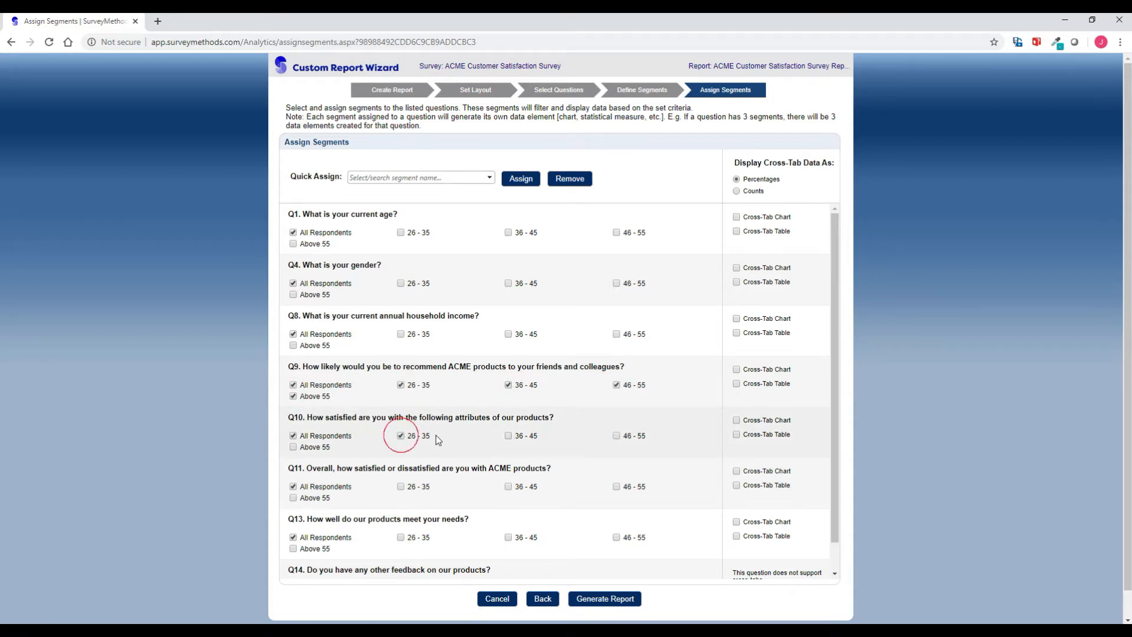
click(509, 436)
click(617, 436)
click(293, 448)
Assign the 26 - 35, 36 - 45, 46 - 55 and Above 55 segments to questions 11 and 13.
click(401, 486)
click(509, 488)
click(617, 487)
click(293, 499)
click(401, 538)
click(511, 537)
click(617, 537)
click(293, 549)
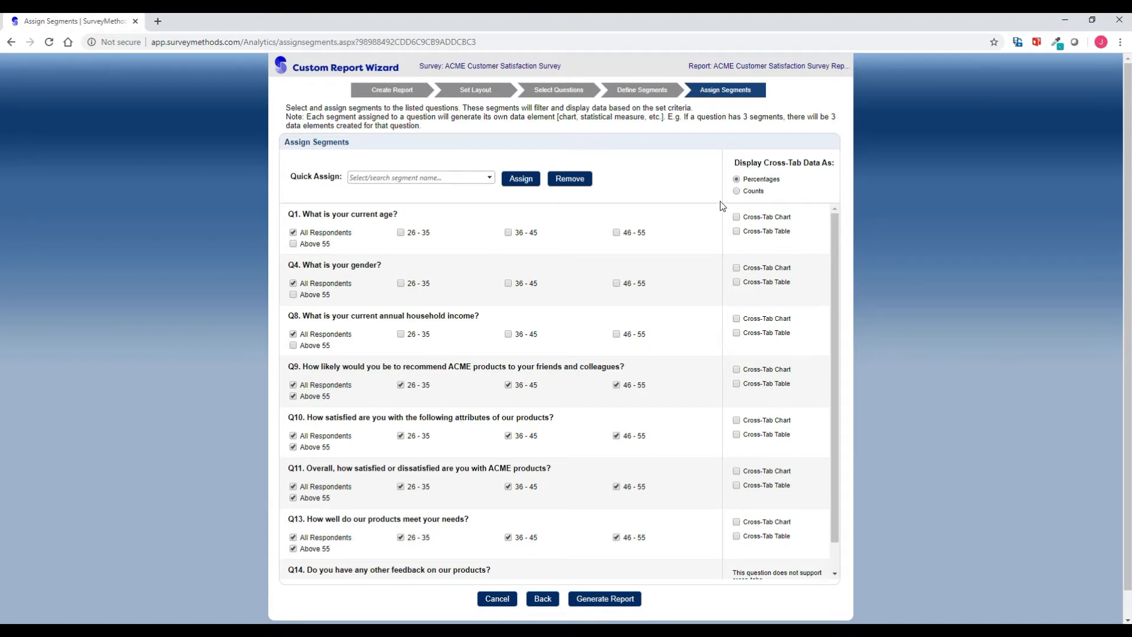
Enable cross-tab charts for questions 9, 10, 11 and 13 plus a cross-tab table for question 11, and generate the report.
click(735, 369)
click(736, 420)
click(736, 470)
click(737, 522)
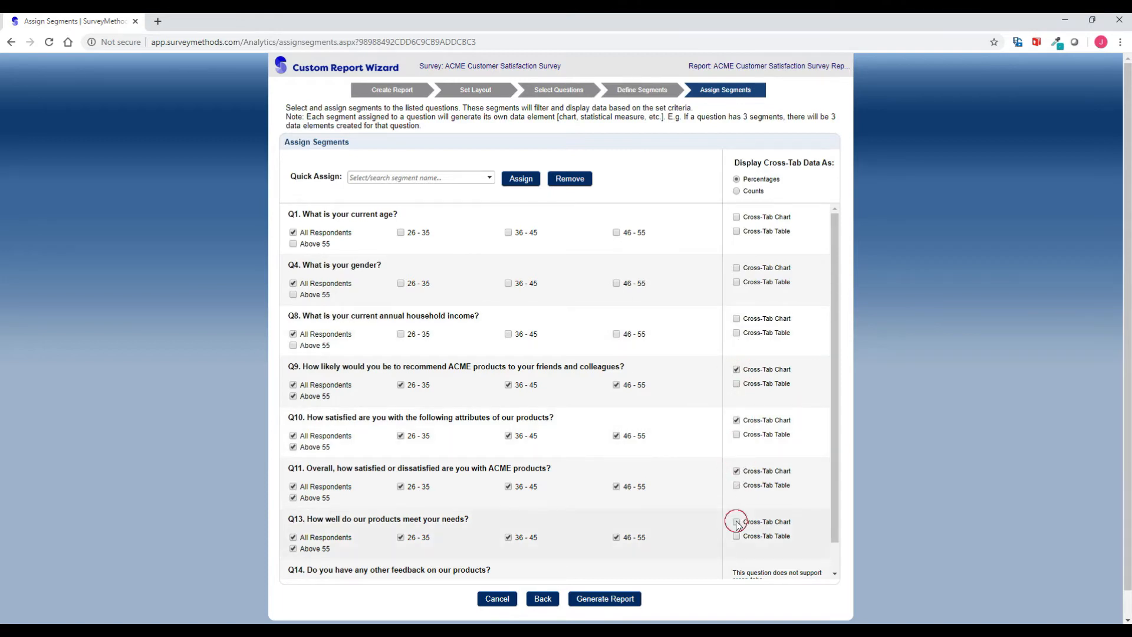
click(737, 485)
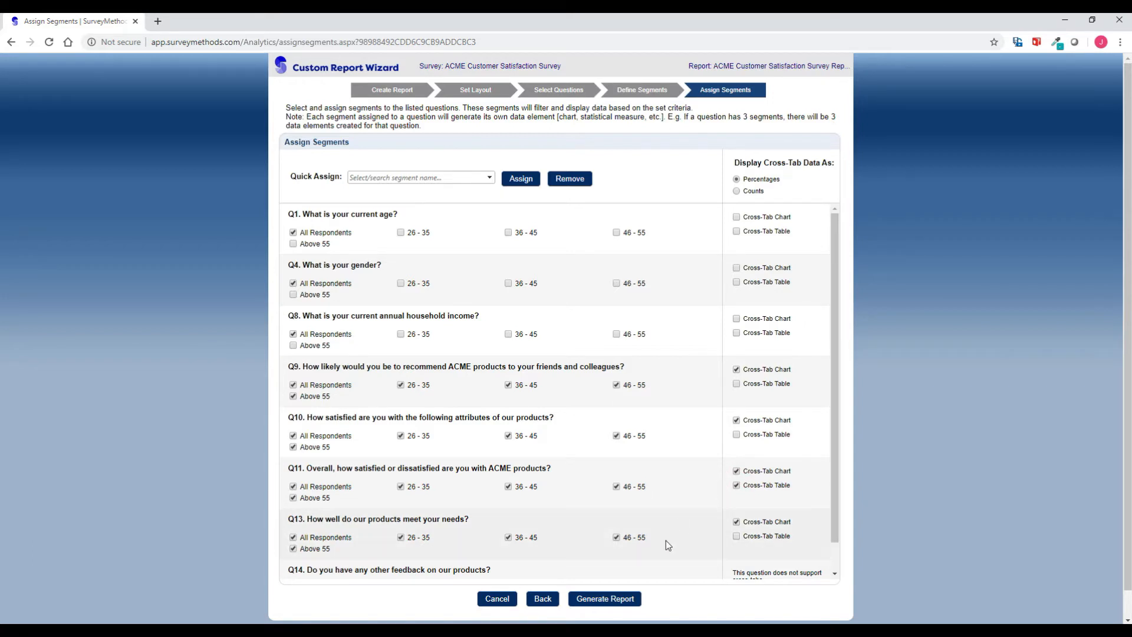
click(603, 599)
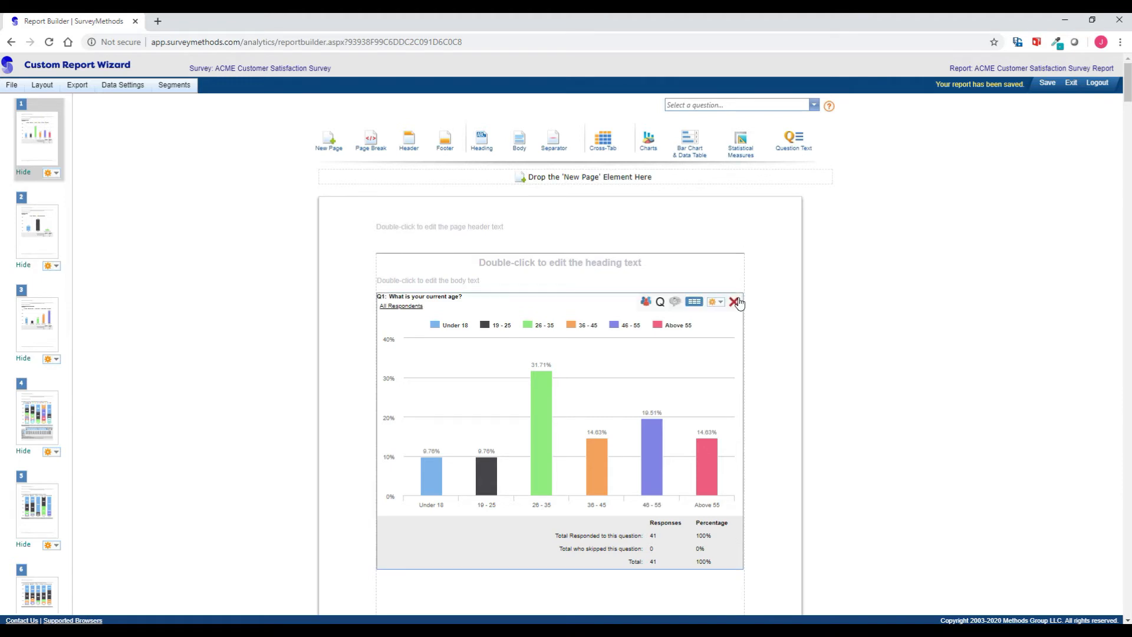
Review the generated report from the question 1 age chart through the question 9 and question 10 cross-tab pages.
mouse_move(448, 484)
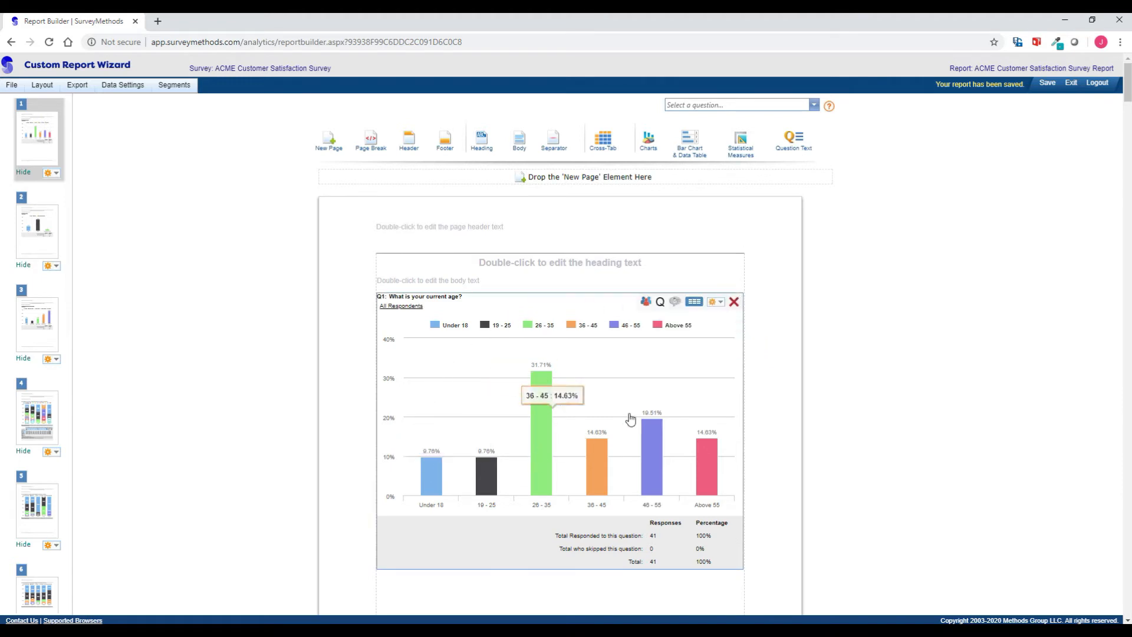
scroll(758, 362, down, 1)
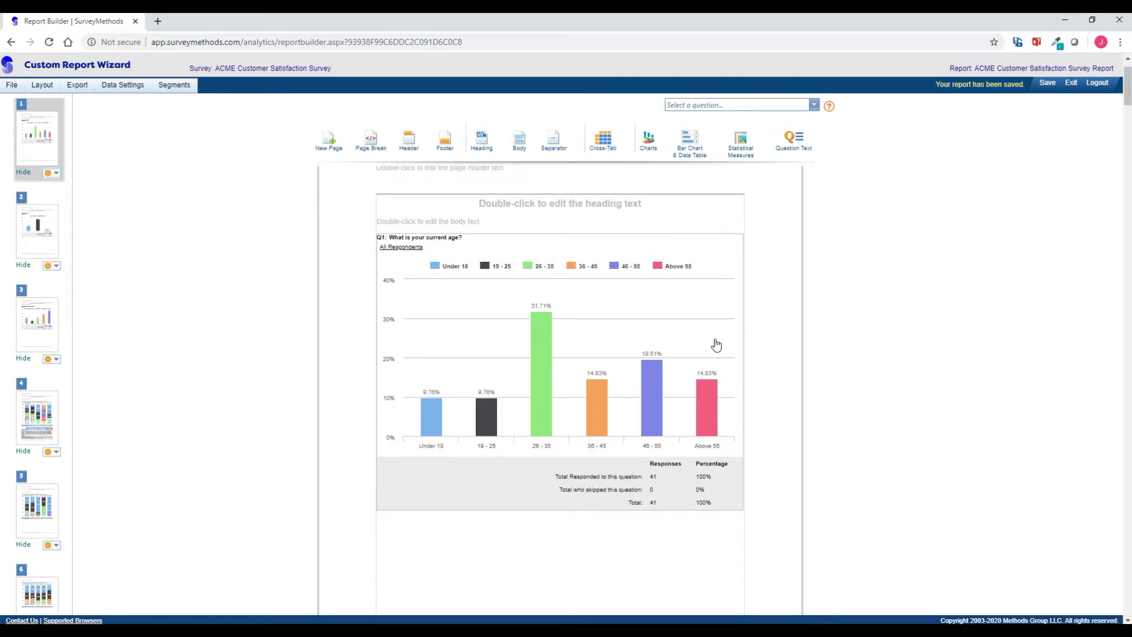
scroll(607, 329, down, 10)
scroll(601, 356, up, 10)
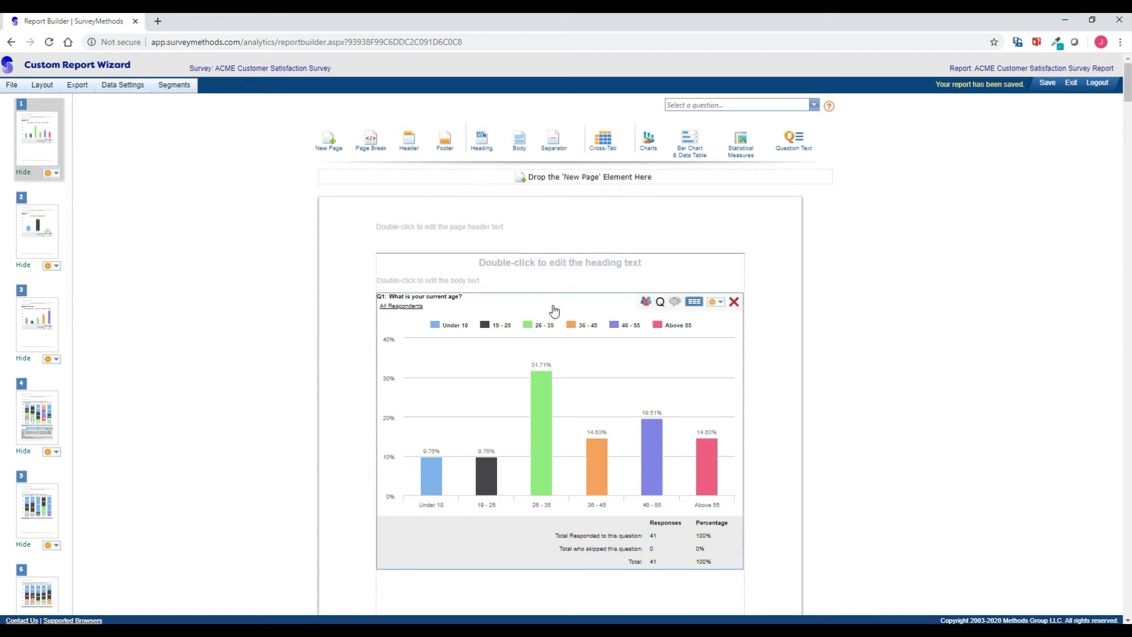
scroll(554, 312, down, 15)
scroll(501, 314, down, 14)
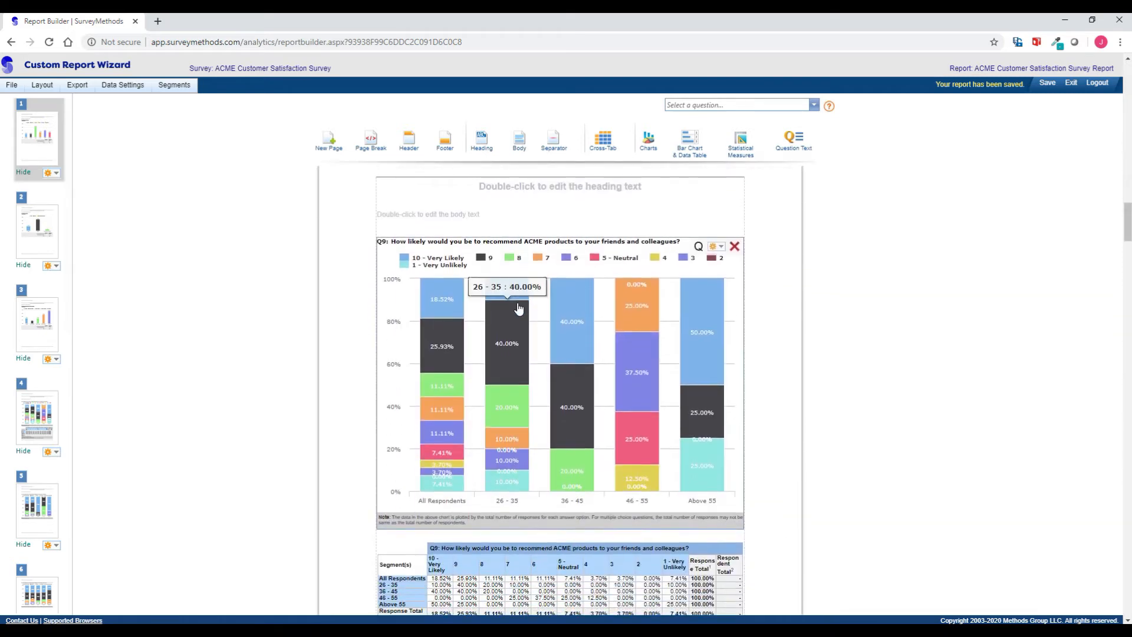
scroll(518, 308, down, 1)
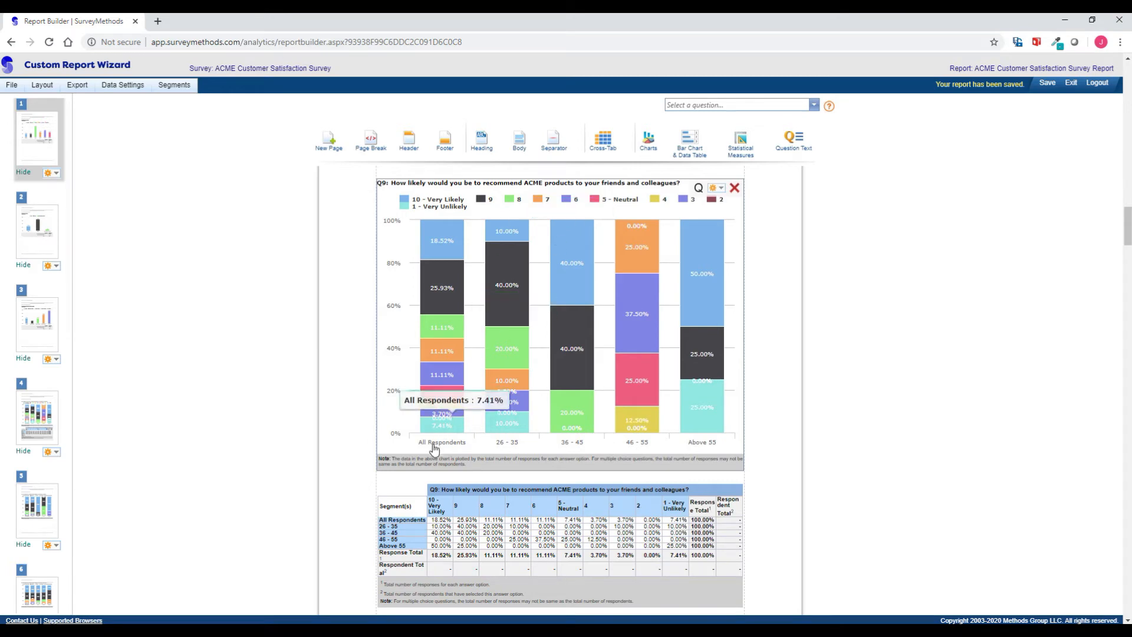
scroll(752, 418, down, 1)
scroll(754, 419, down, 3)
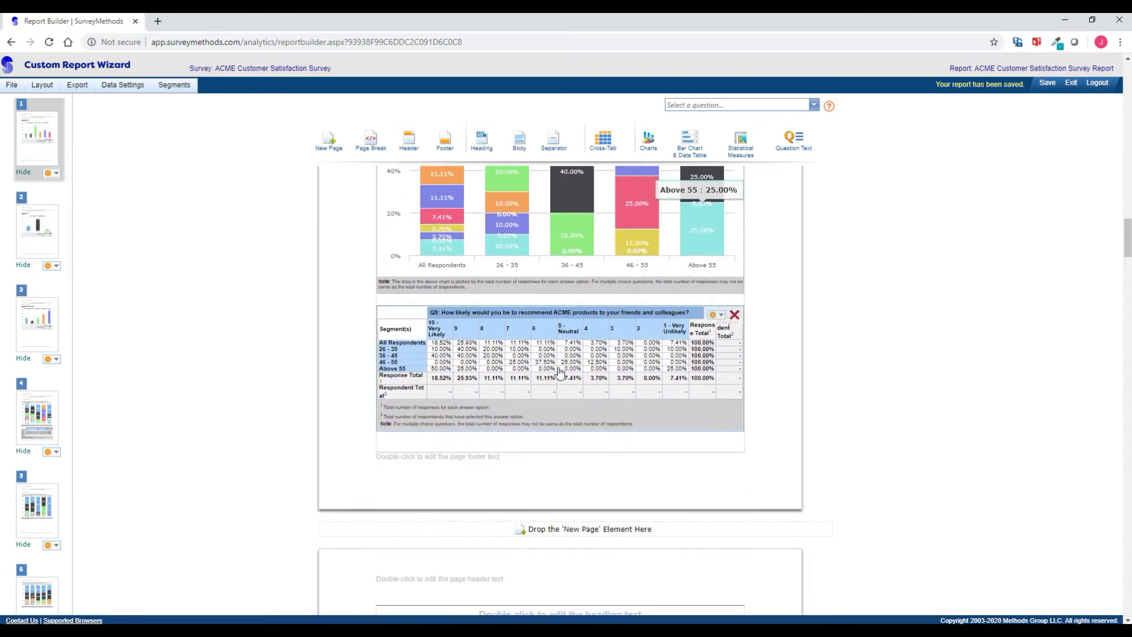
scroll(639, 347, down, 7)
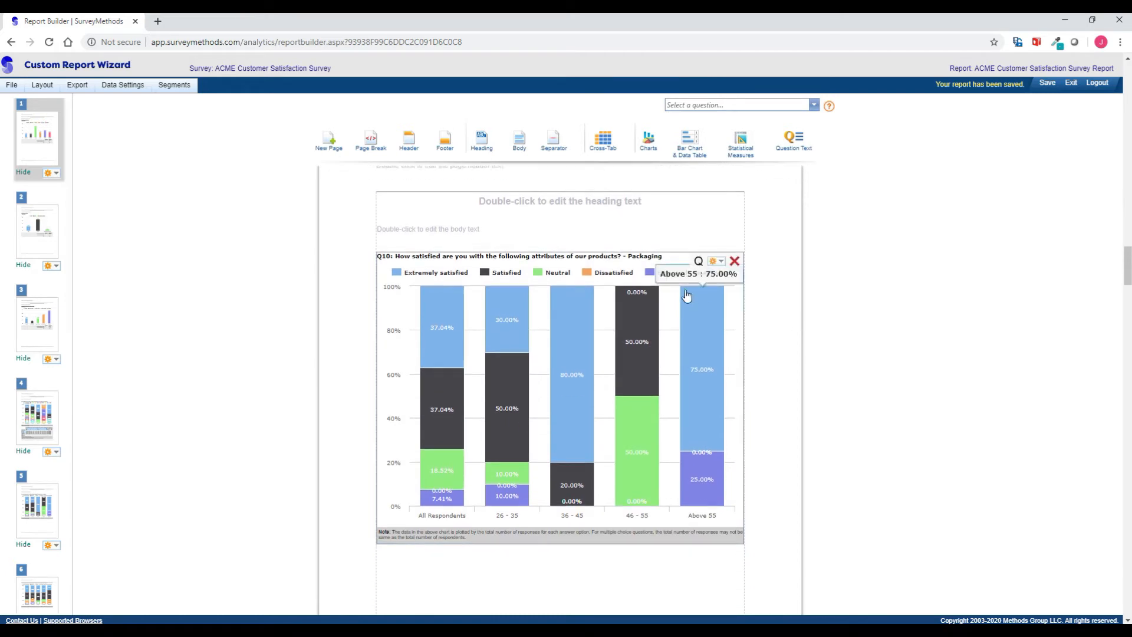
scroll(654, 337, down, 9)
scroll(655, 337, down, 9)
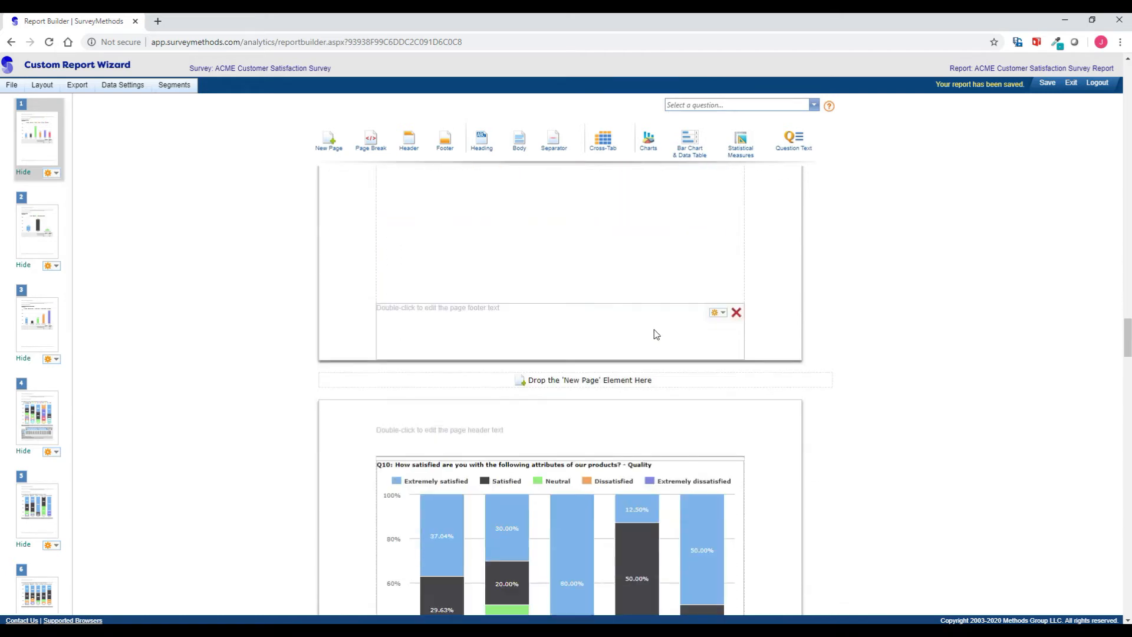
scroll(654, 326, down, 9)
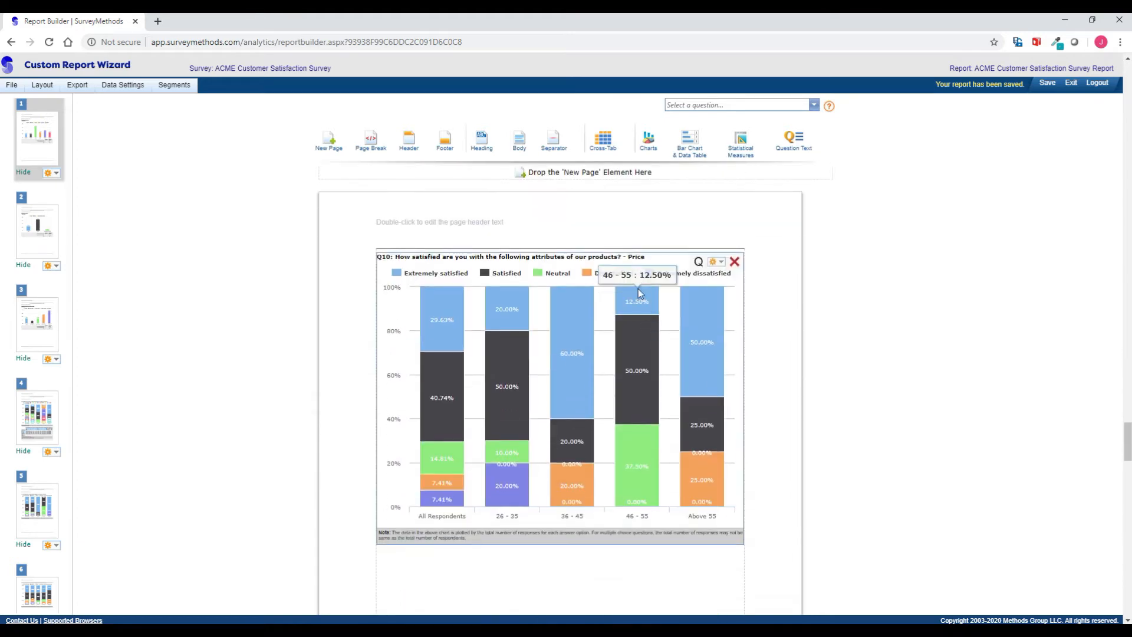
Review the remaining report pages from the question 10 cross-tabs through question 14, and return to the question 1 age chart.
scroll(639, 284, down, 9)
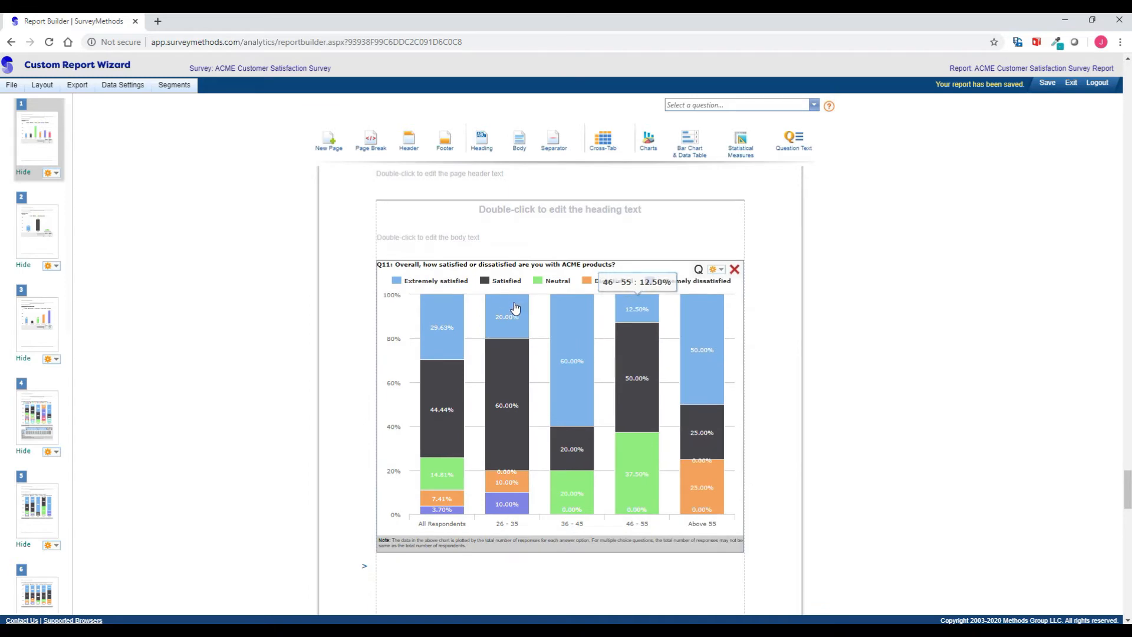
scroll(515, 306, down, 20)
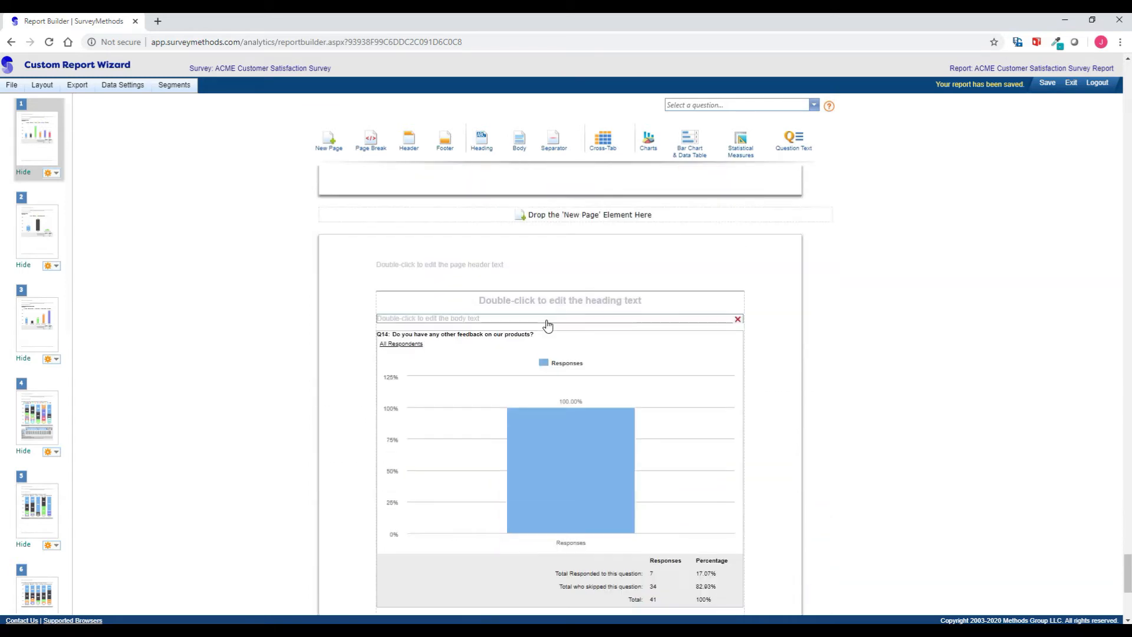
scroll(479, 352, down, 1)
scroll(592, 319, up, 20)
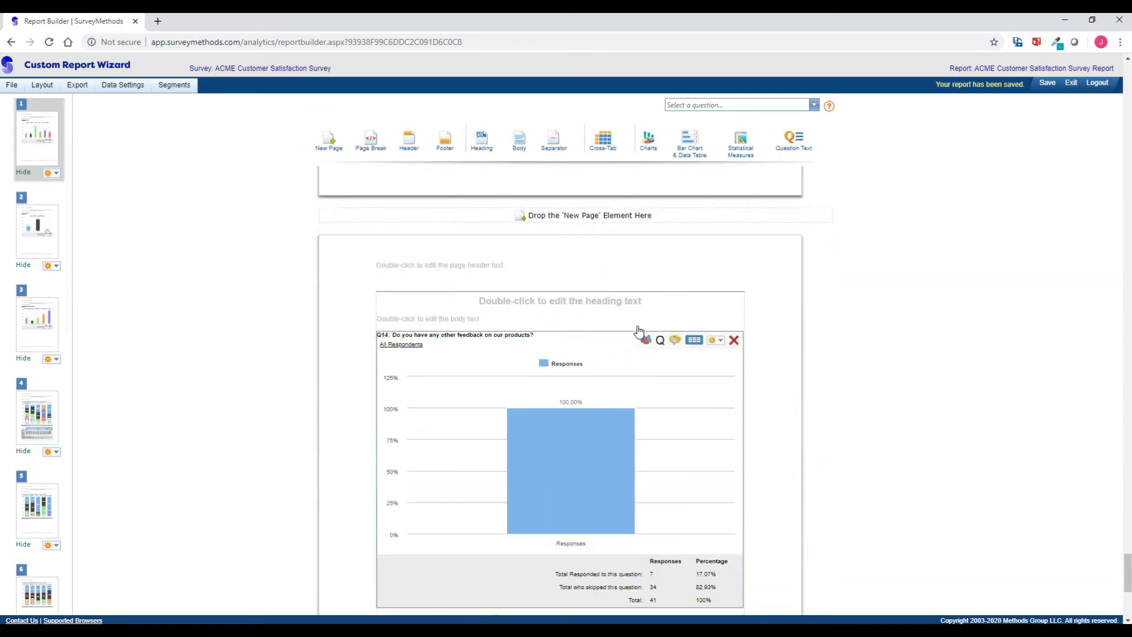
scroll(637, 331, down, 10)
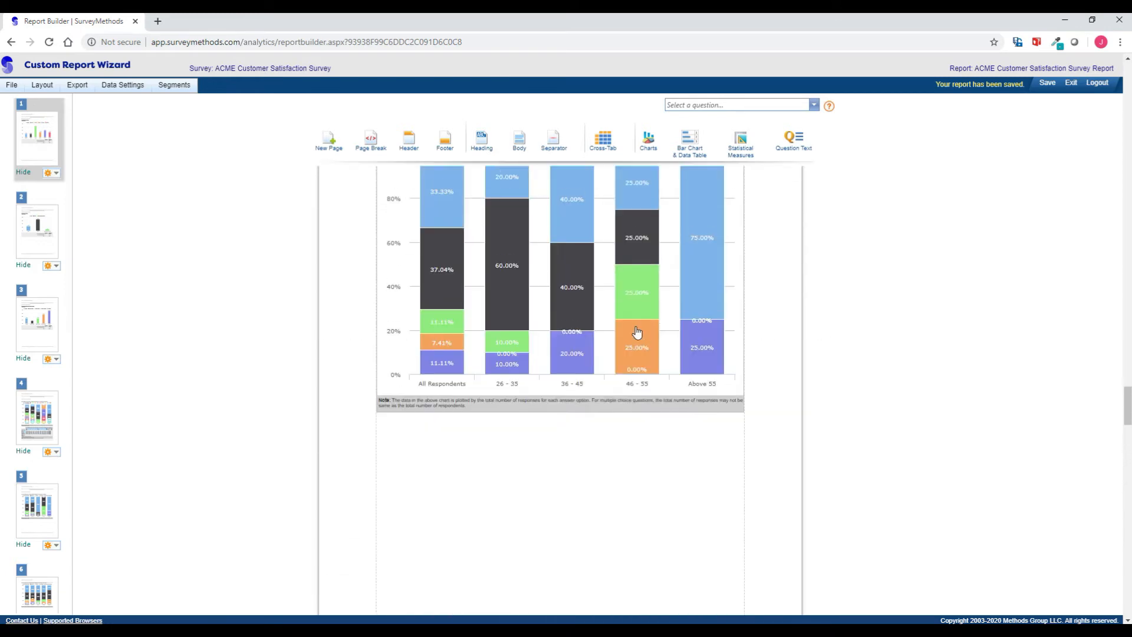
scroll(636, 331, down, 7)
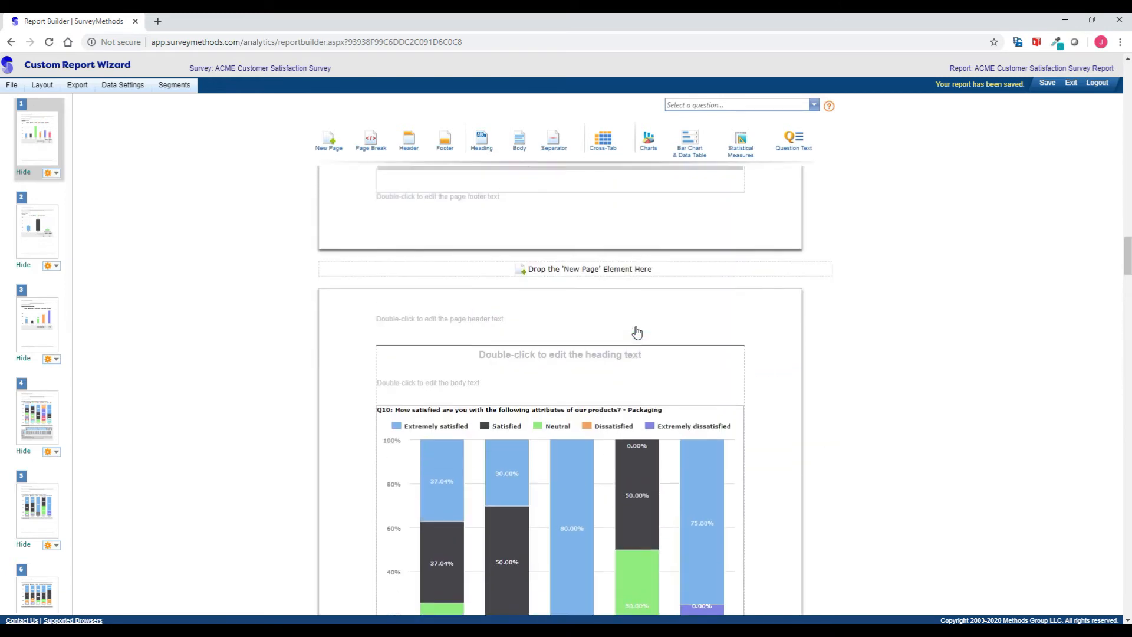
scroll(636, 331, up, 2)
scroll(637, 332, up, 20)
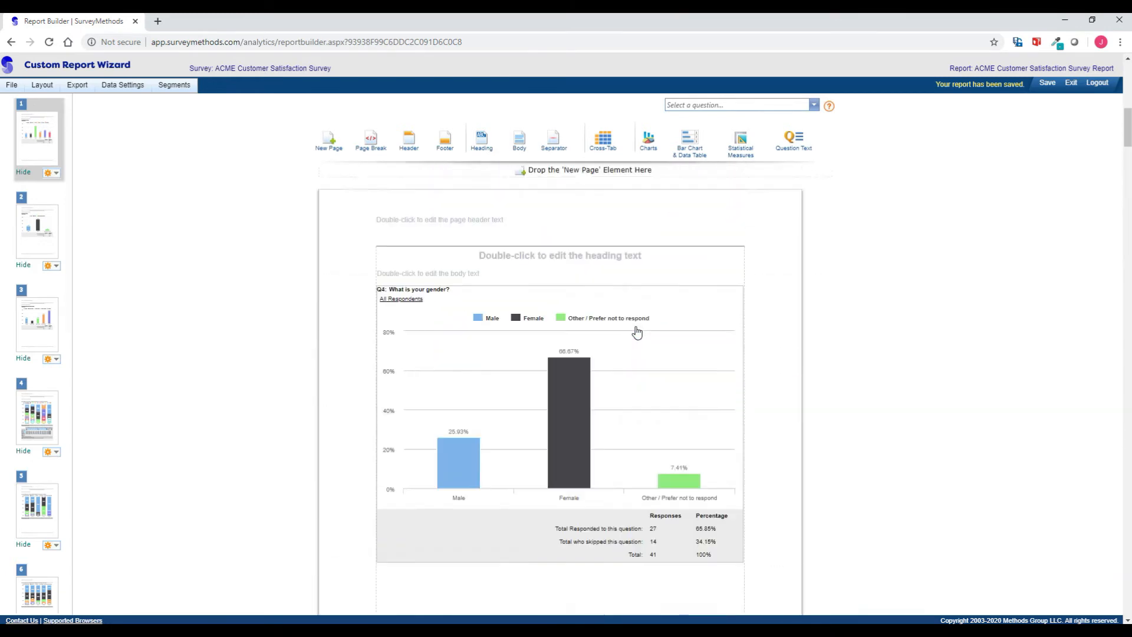
mouse_move(633, 334)
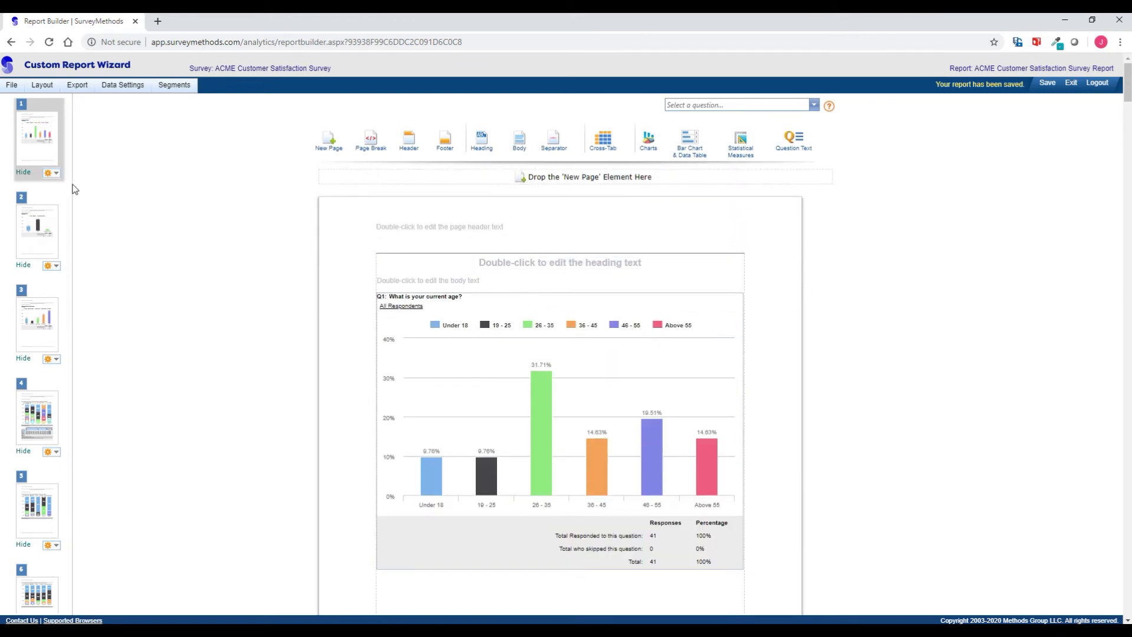
Add a new page above page 1 and place the heading "ACME 2020 Customer Satisfaction Survey Review" on it.
click(52, 173)
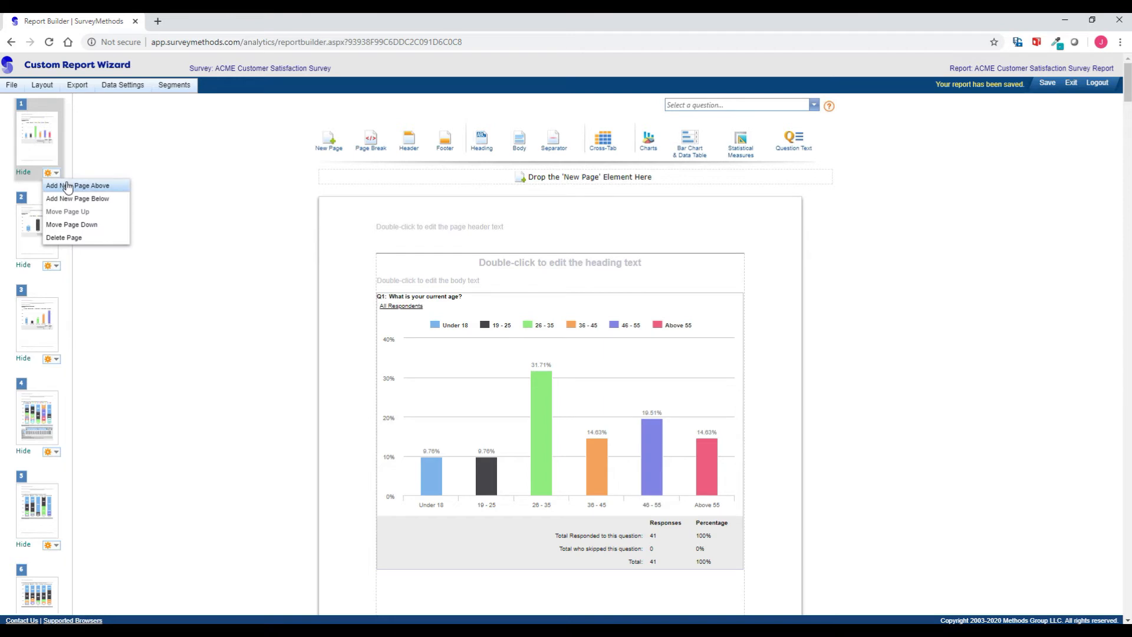
click(67, 186)
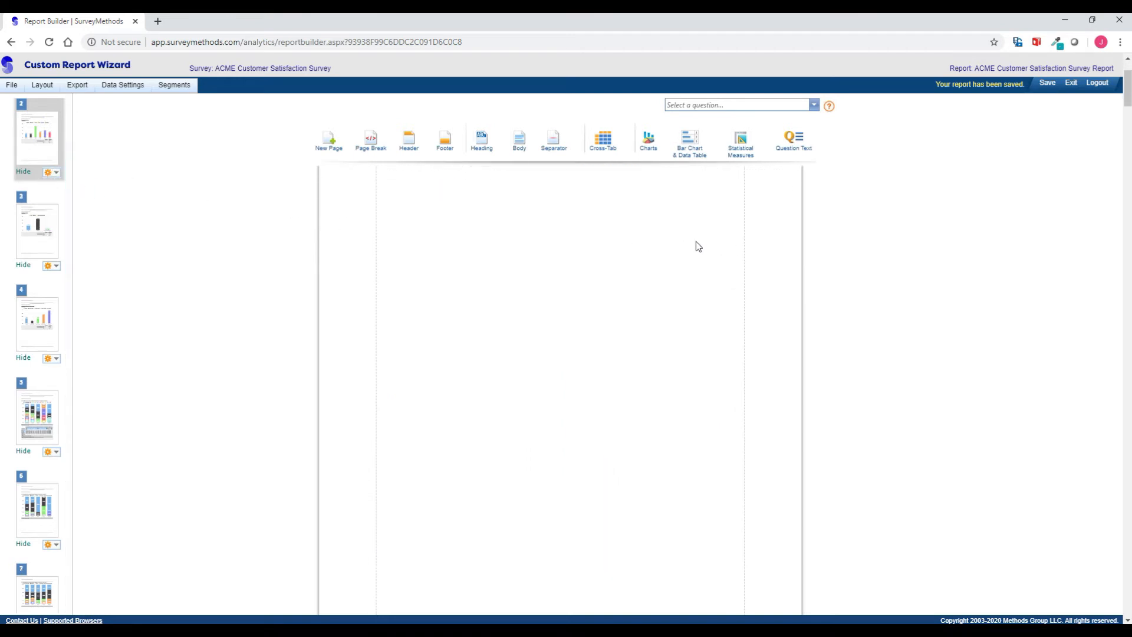
drag(481, 141, 546, 321)
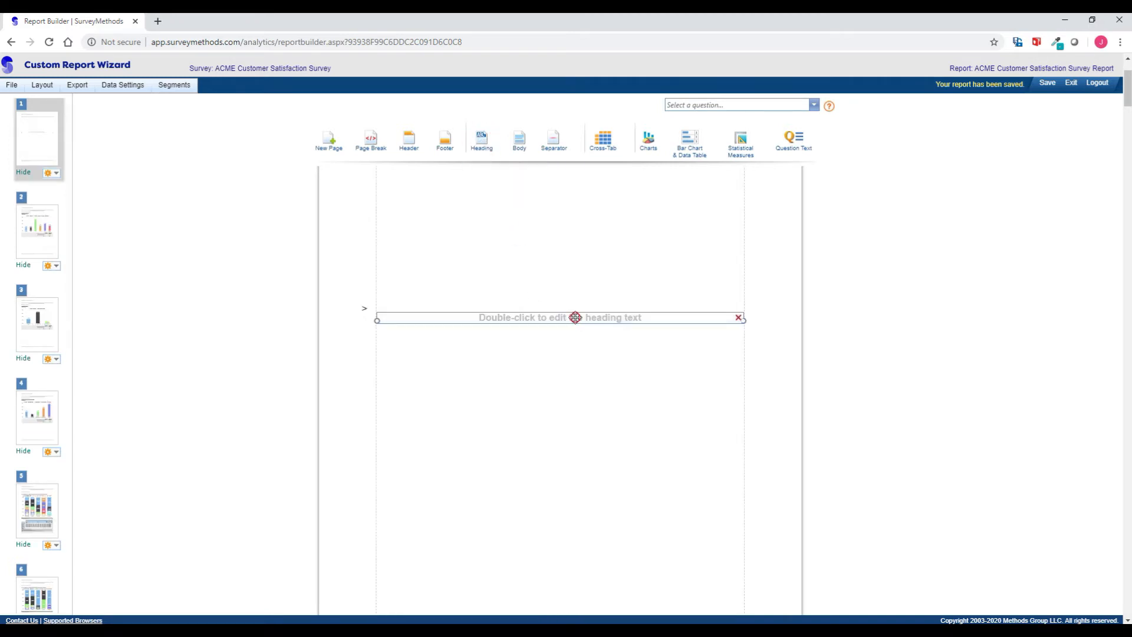
double_click(575, 318)
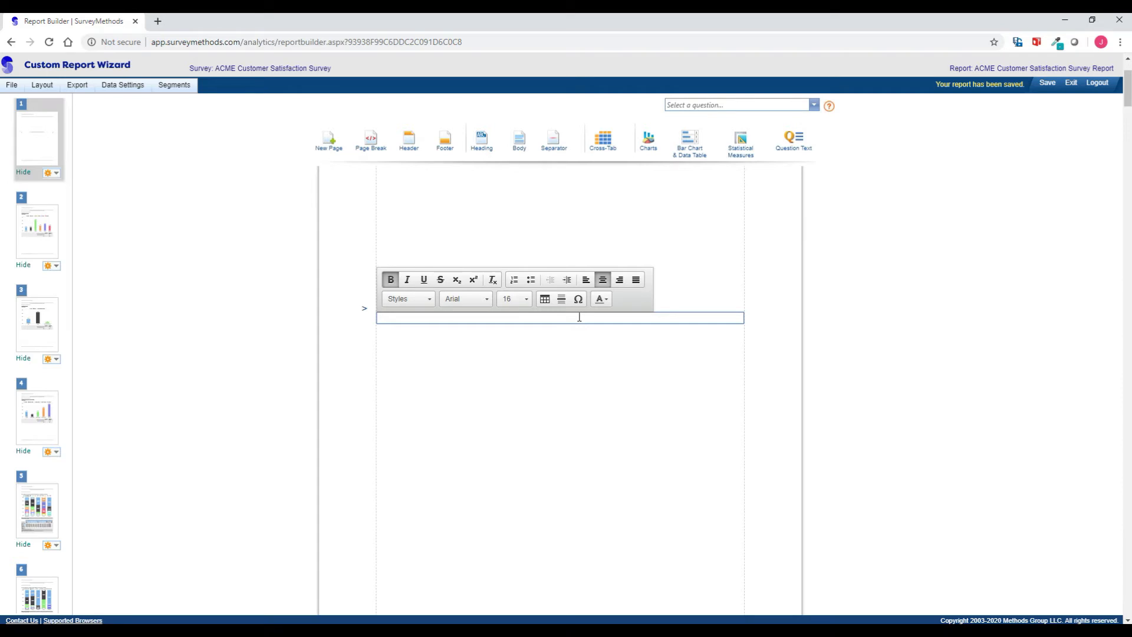
text(ACME 2020 Customer Satisfaction Survey Review)
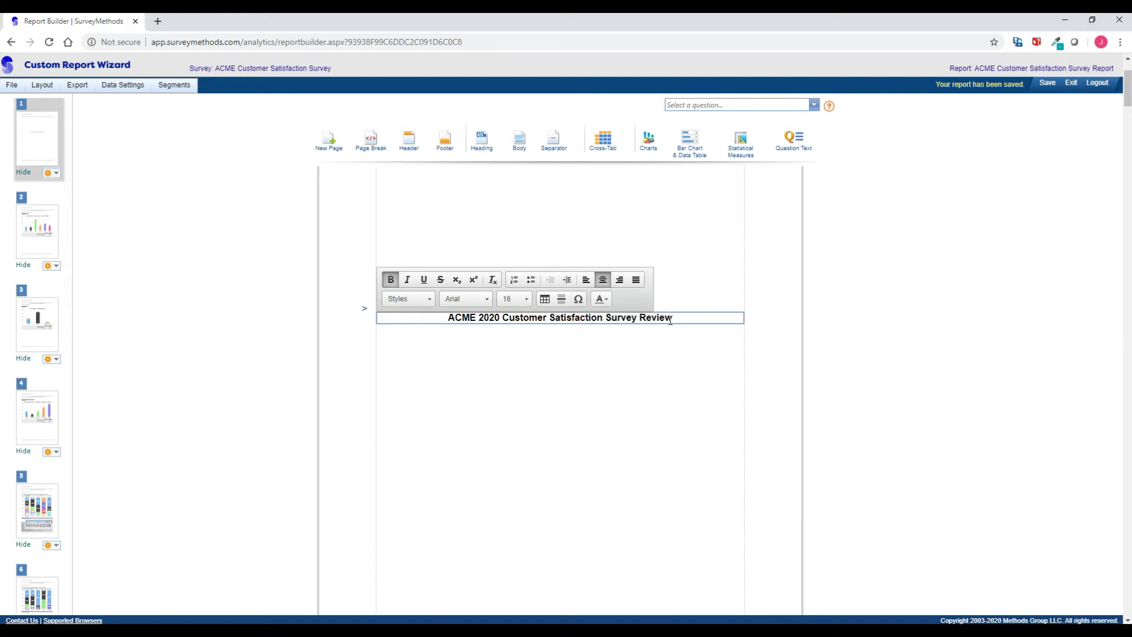
Set the cover page heading to font size 18 and keep it centred.
drag(671, 320, 457, 322)
click(513, 301)
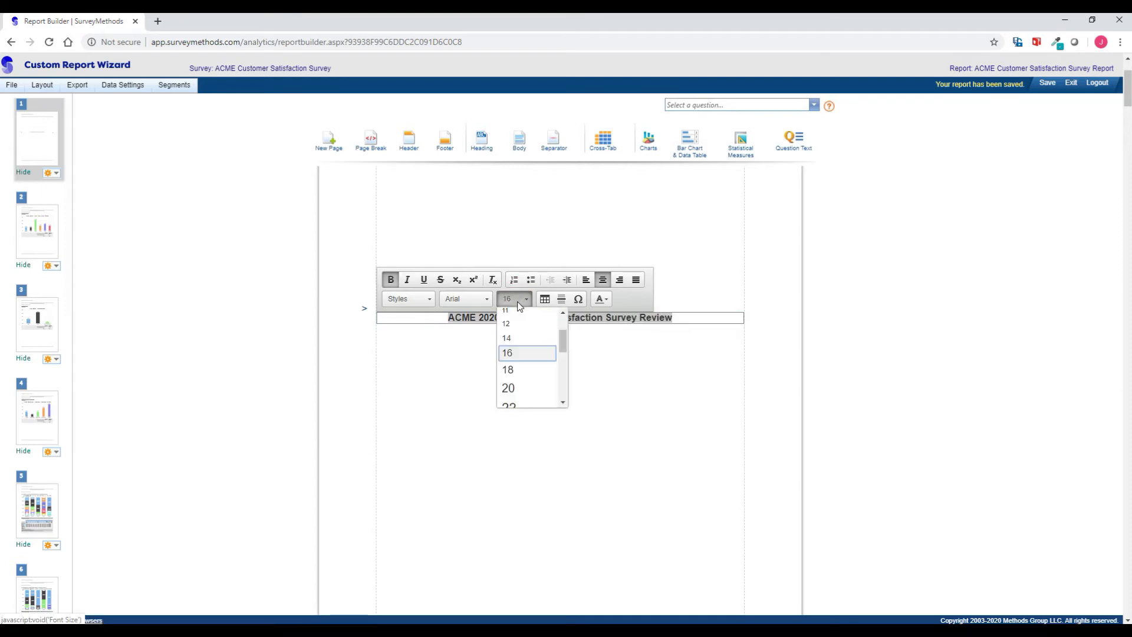
click(510, 368)
click(585, 282)
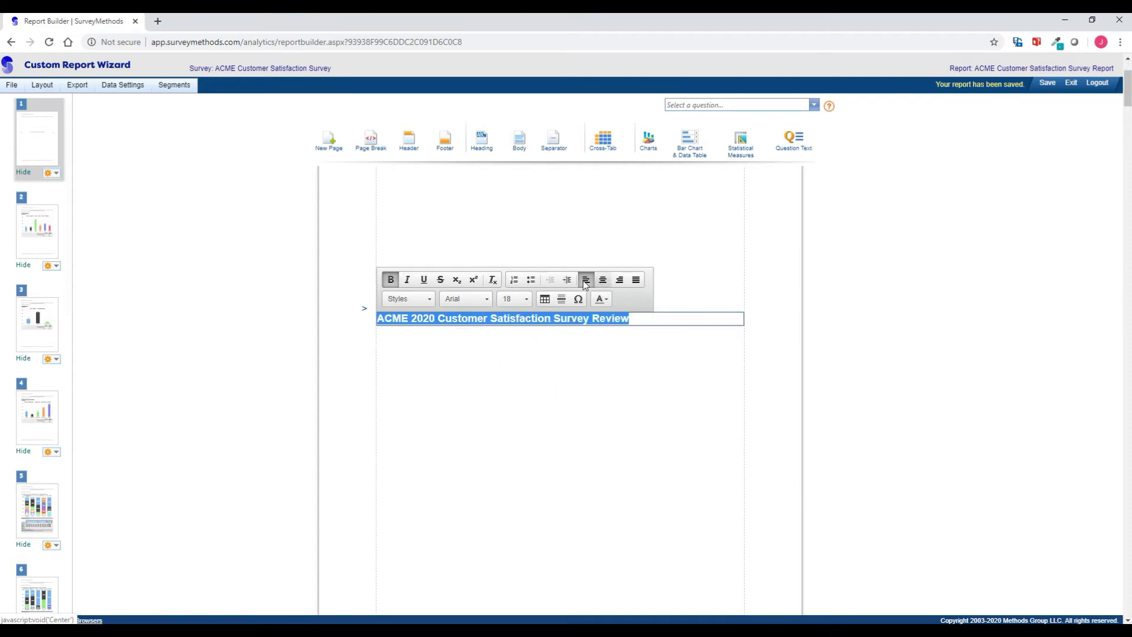
click(601, 280)
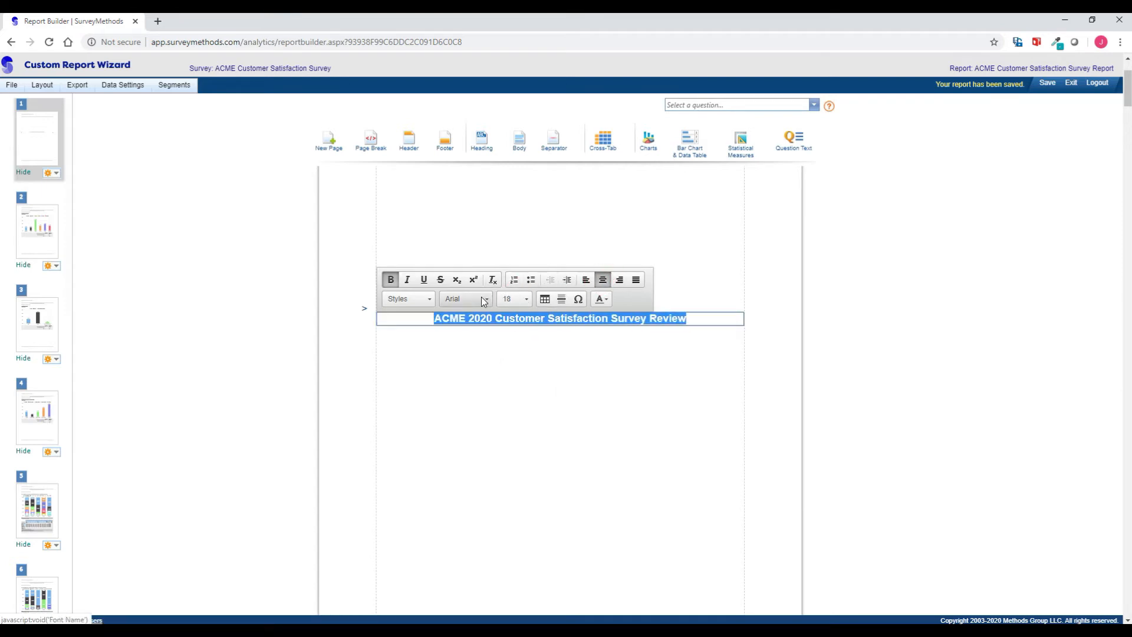
click(598, 337)
Insert blank space above the cover page heading so it sits lower on the page.
click(417, 255)
click(397, 263)
click(398, 279)
click(397, 244)
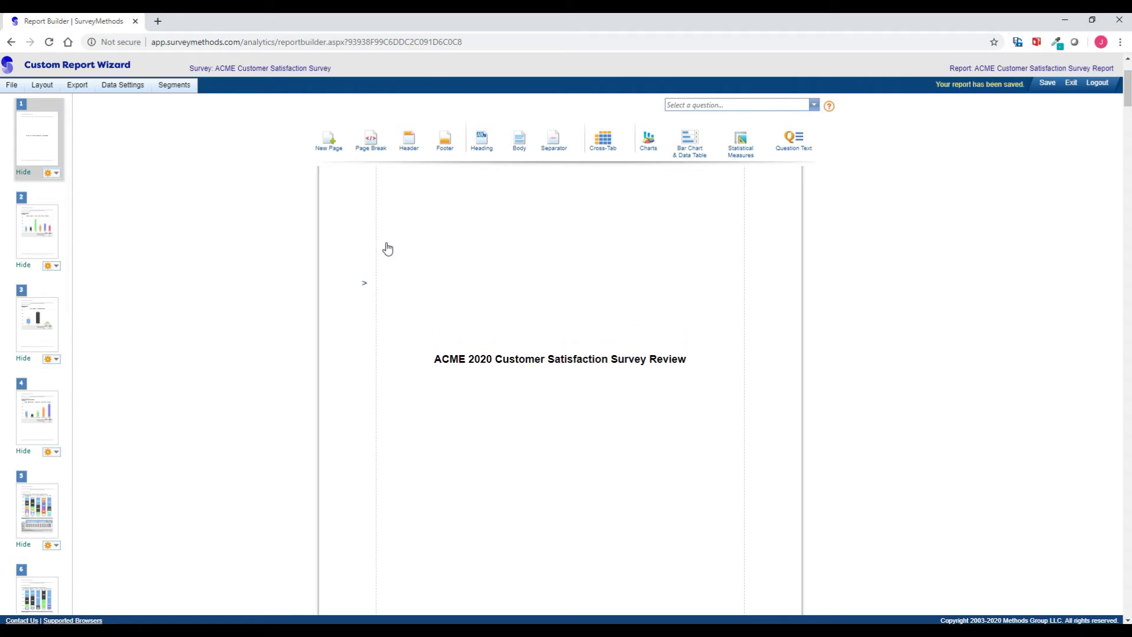
Place a body text element below the cover page heading and enter "Preliminary Review" in it.
scroll(473, 261, down, 3)
drag(519, 141, 528, 271)
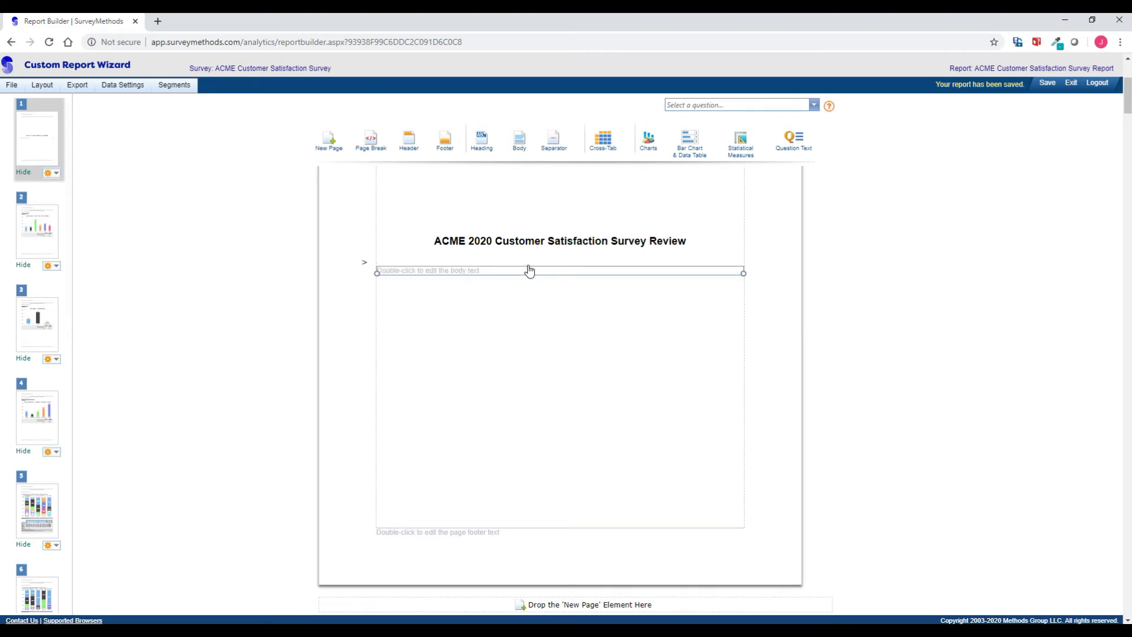
double_click(478, 272)
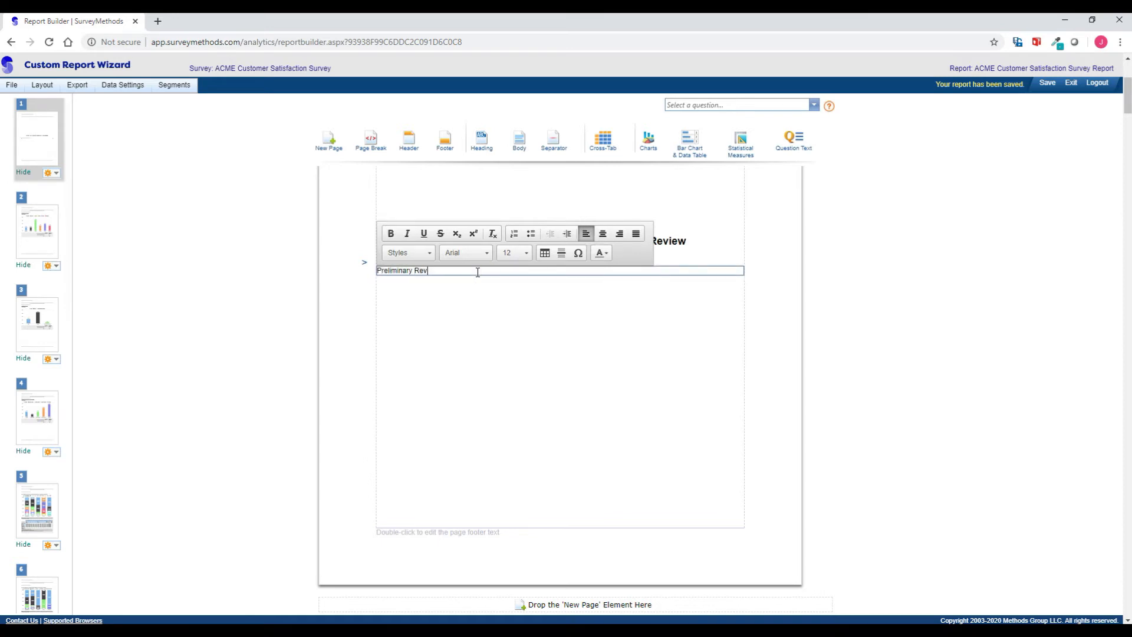
Format the "Preliminary Review" text as bold, font size 14 and centred.
key(ctrl+a)
click(390, 234)
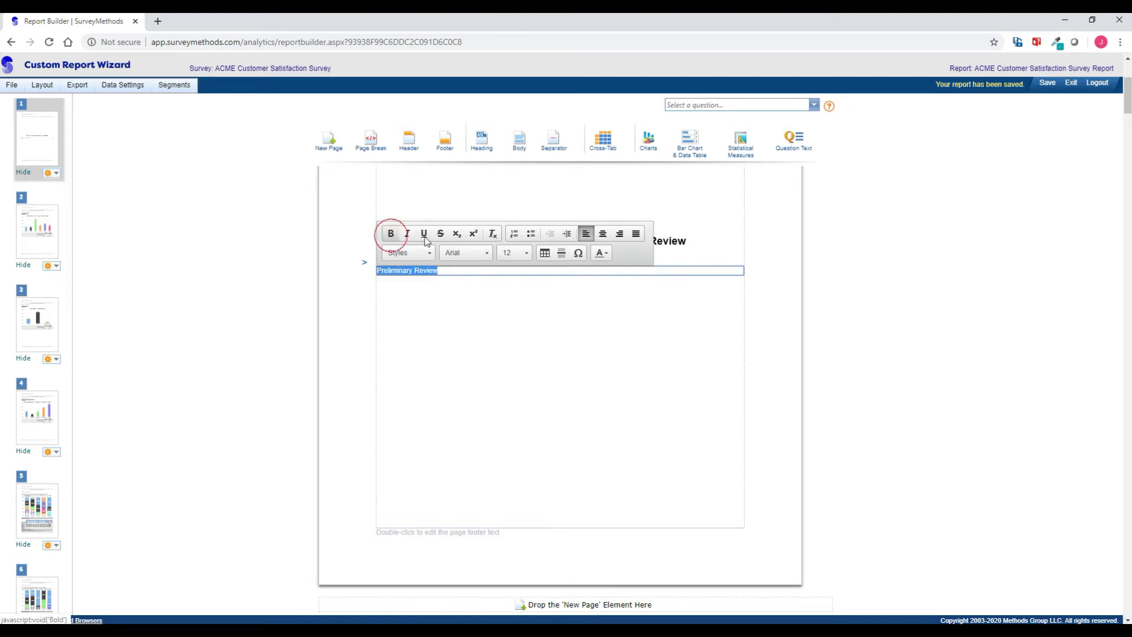
click(514, 253)
click(516, 350)
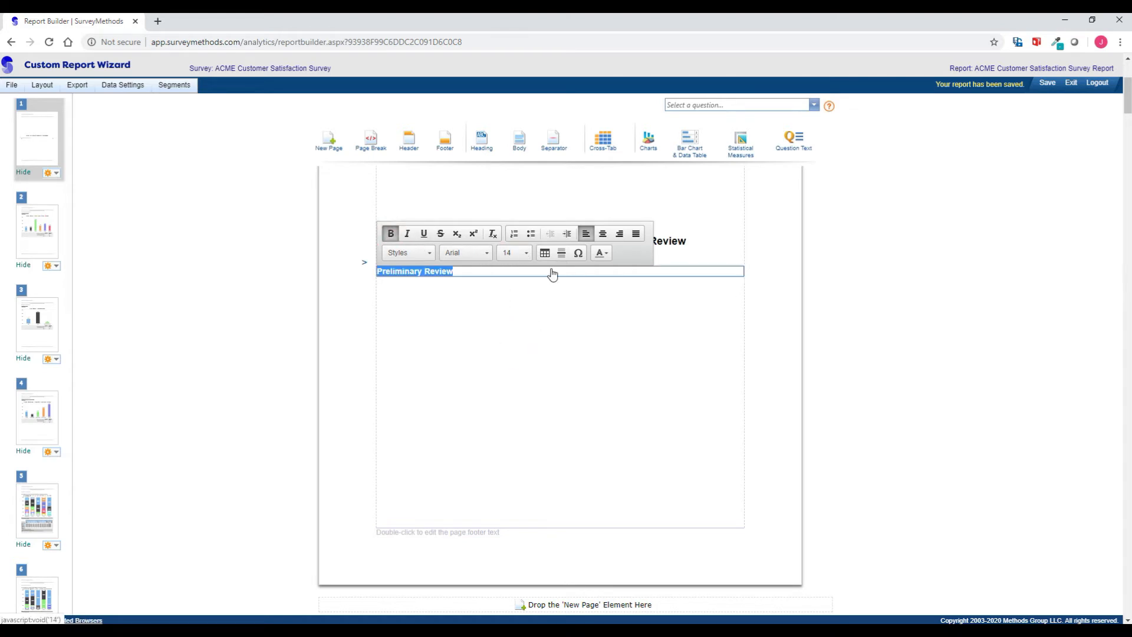
click(603, 233)
click(607, 321)
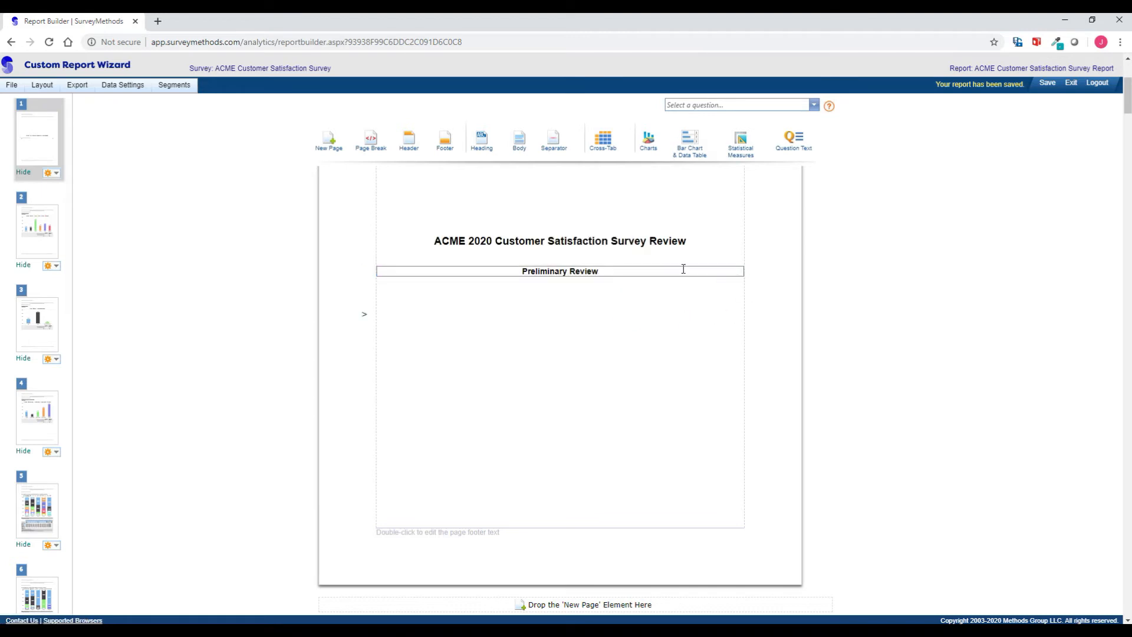
Delete the question 1 age chart from page 2 and confirm the deletion.
scroll(707, 273, up, 3)
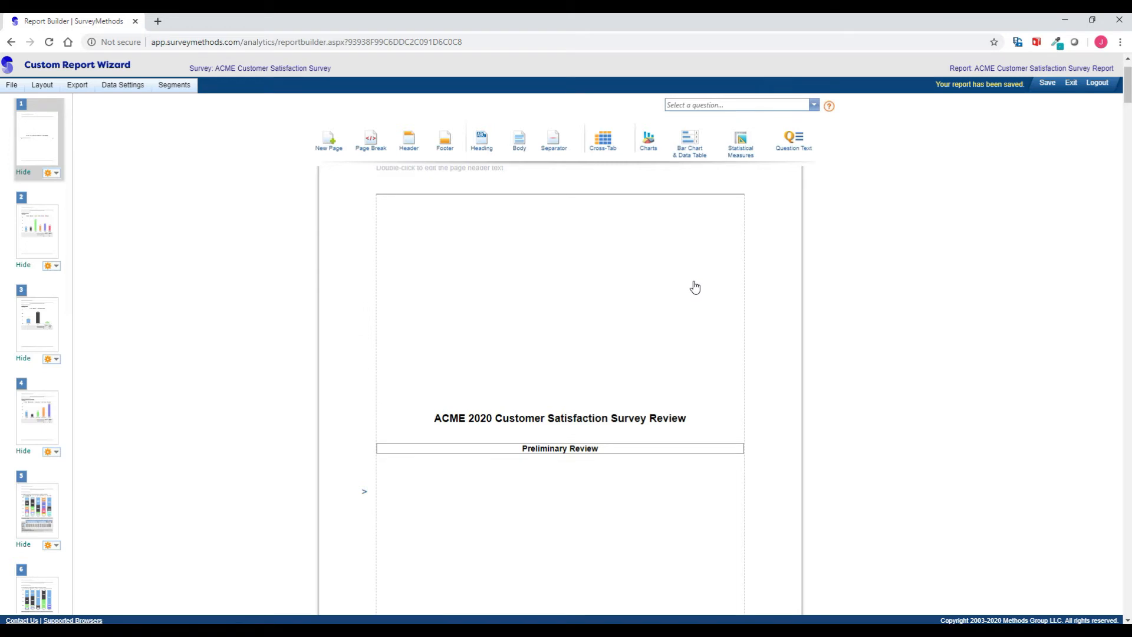
scroll(694, 287, down, 2)
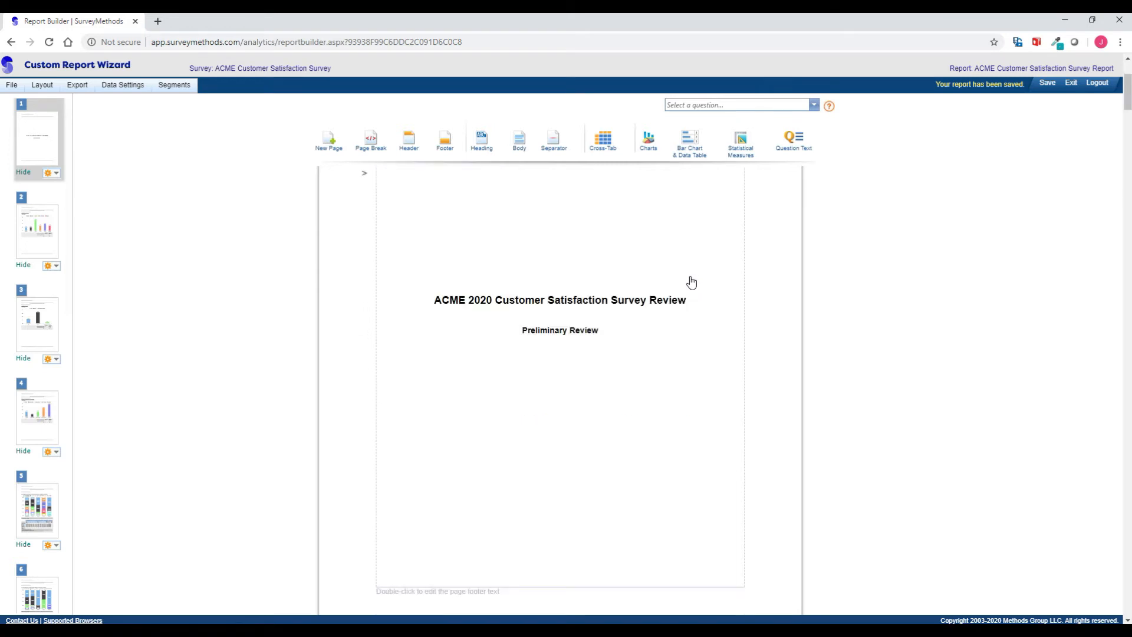
scroll(688, 257, down, 9)
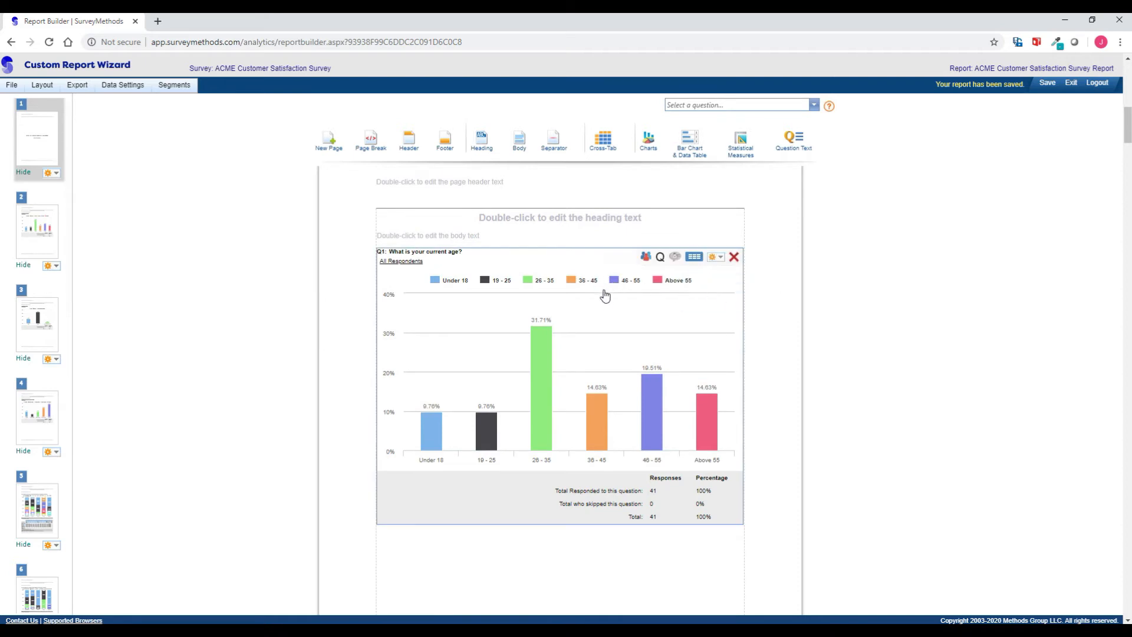
click(734, 257)
click(580, 359)
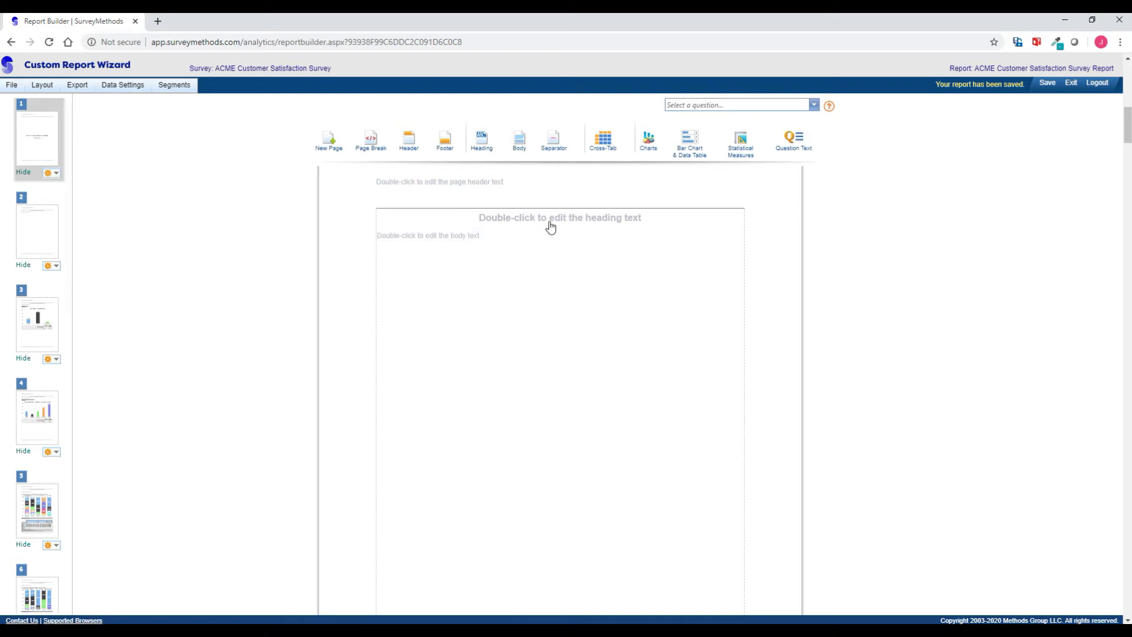
Delete the emptied page 2 from the report and confirm the deletion.
click(53, 268)
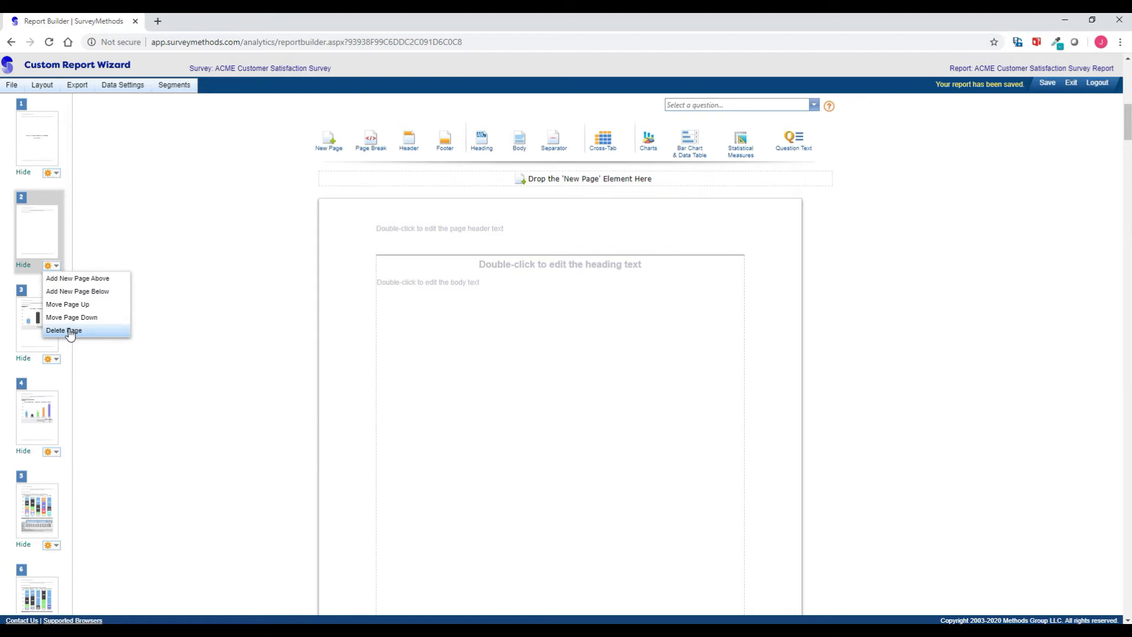
click(68, 330)
click(577, 361)
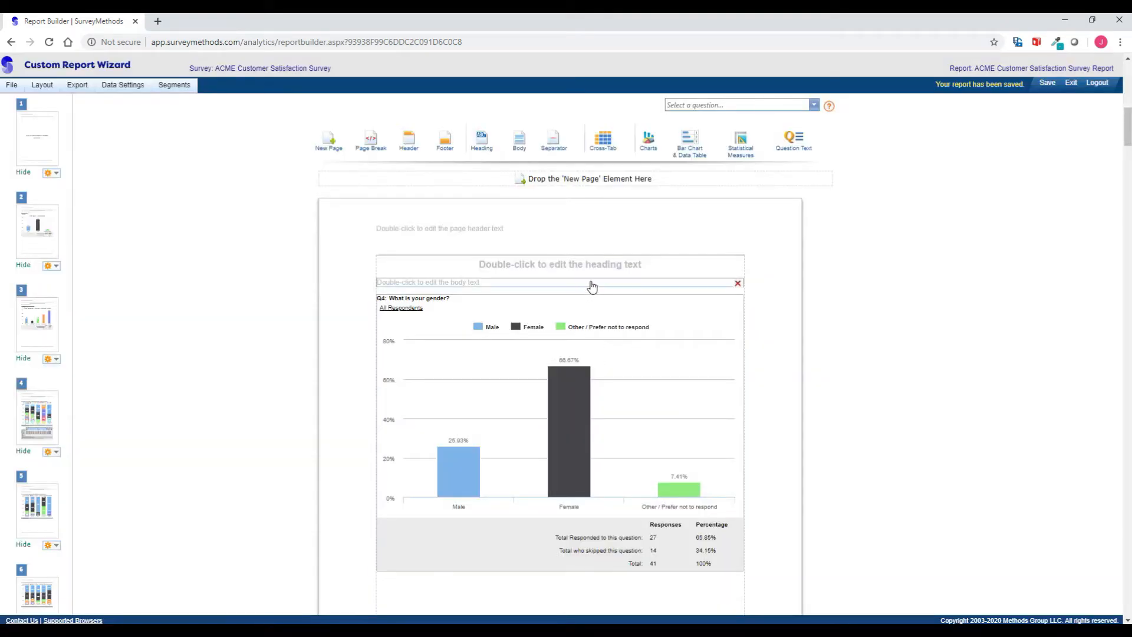
Hide page 2 with the gender chart and unhide it again.
click(24, 266)
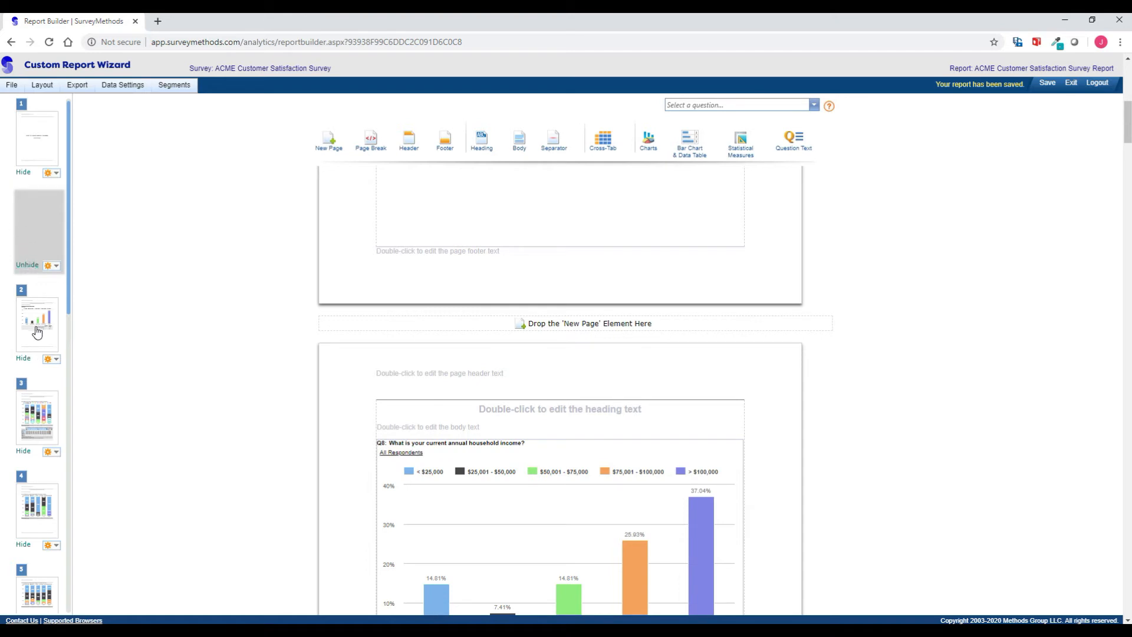
click(30, 264)
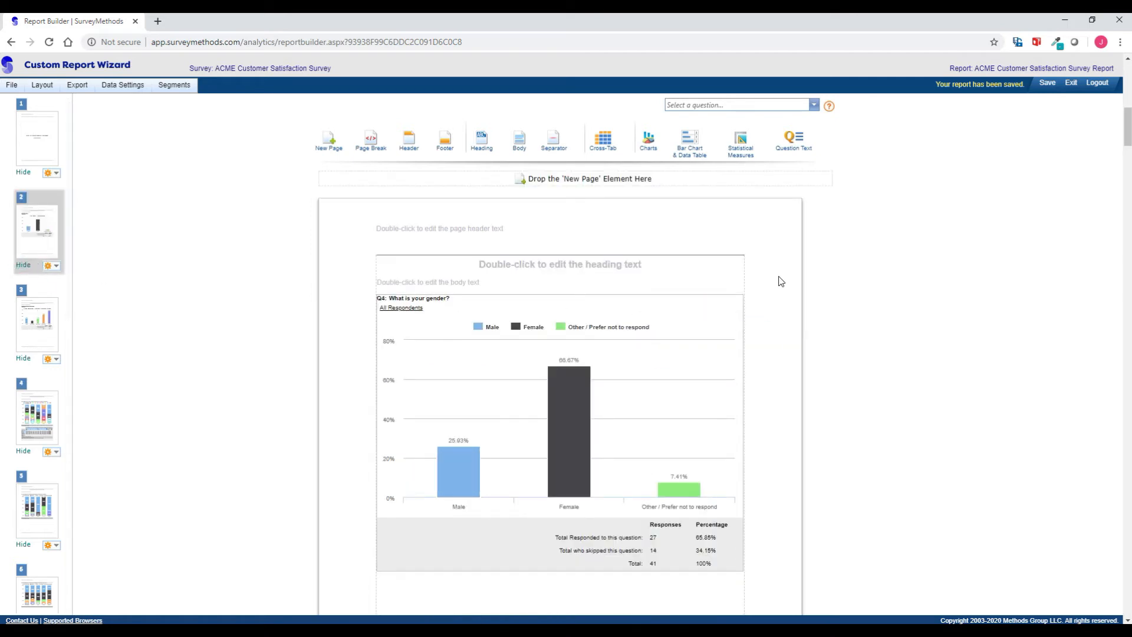
Enter the heading "What is your gender?" on the question 4 gender page and underline it.
scroll(781, 281, down, 1)
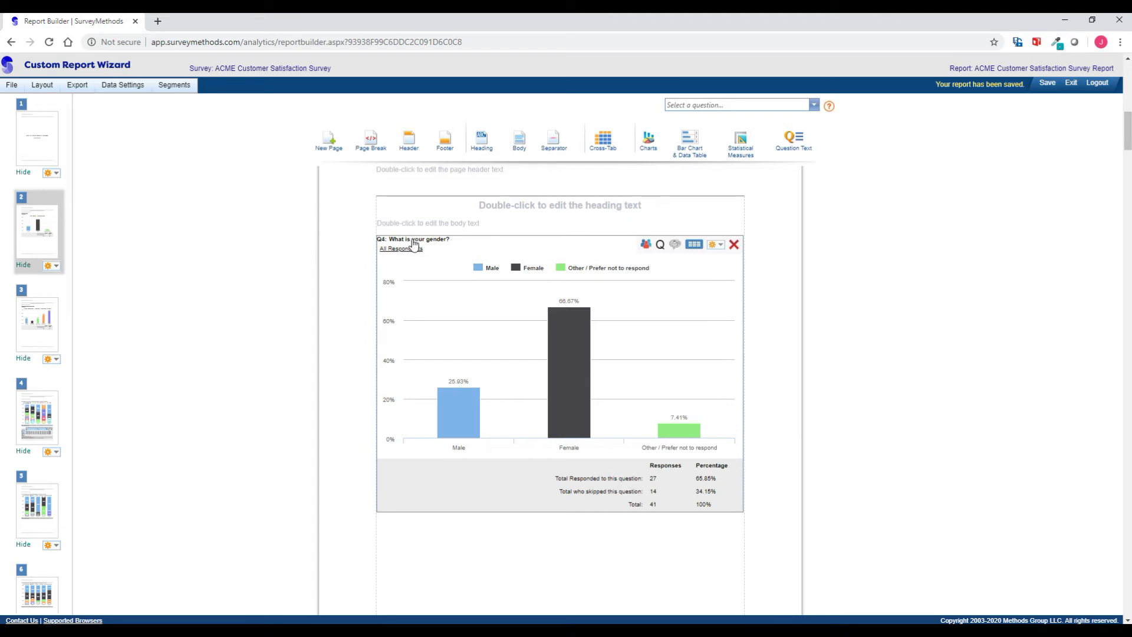
double_click(547, 204)
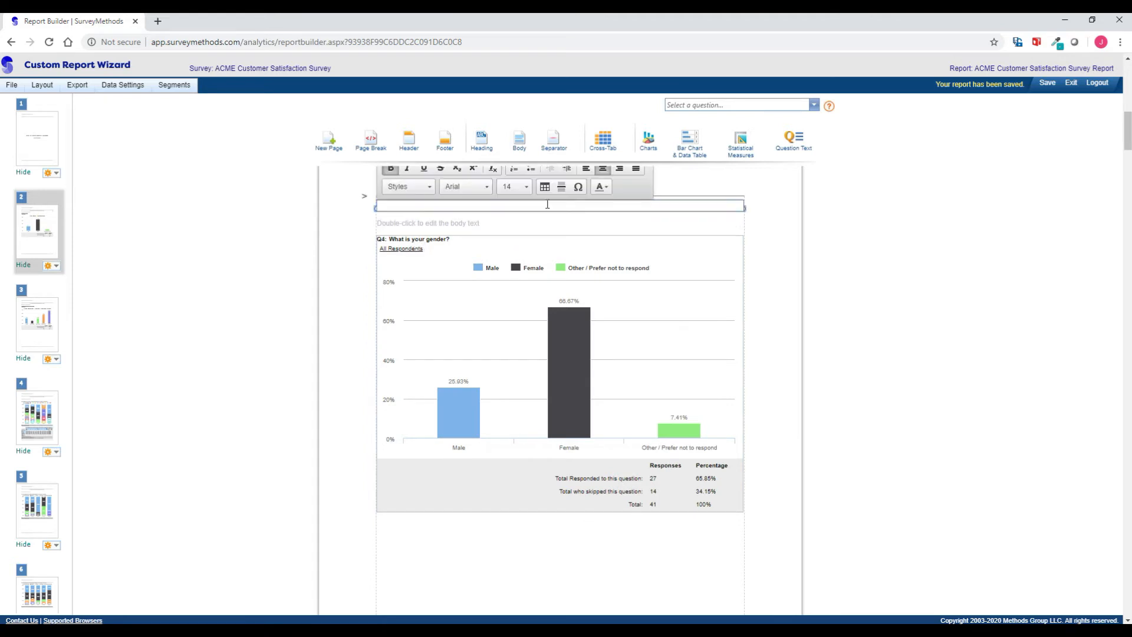
text(What is your gender?)
triple_click(550, 206)
scroll(437, 201, up, 1)
click(425, 227)
Enter the body text "Our respondent data thus far has skewed heavily female." above the gender chart and hide the chart's segment name.
click(442, 283)
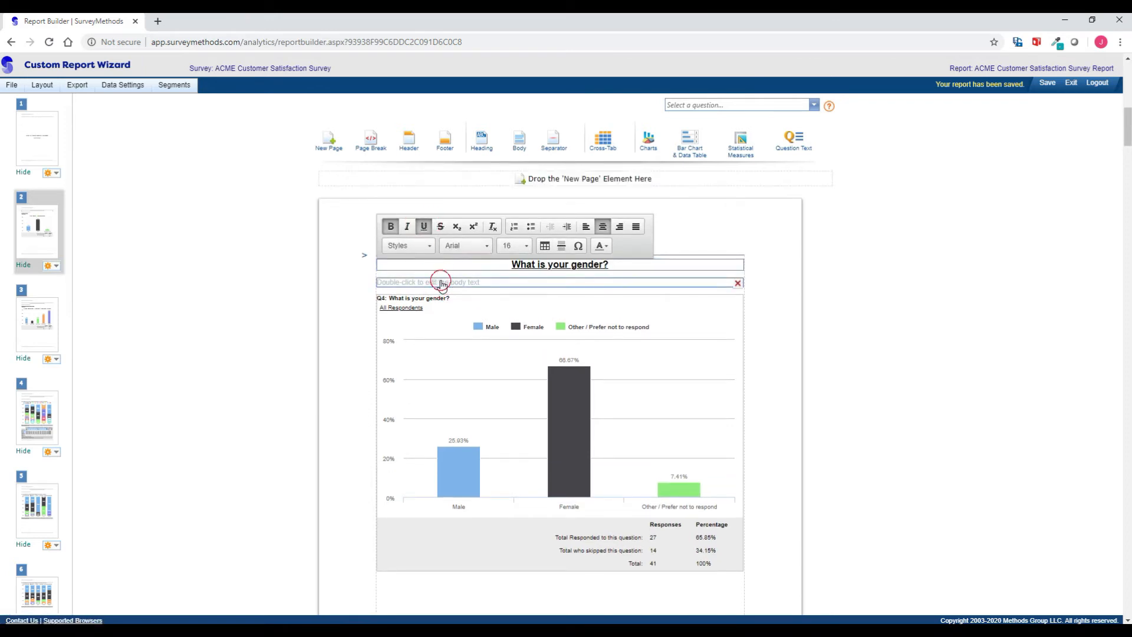
double_click(441, 282)
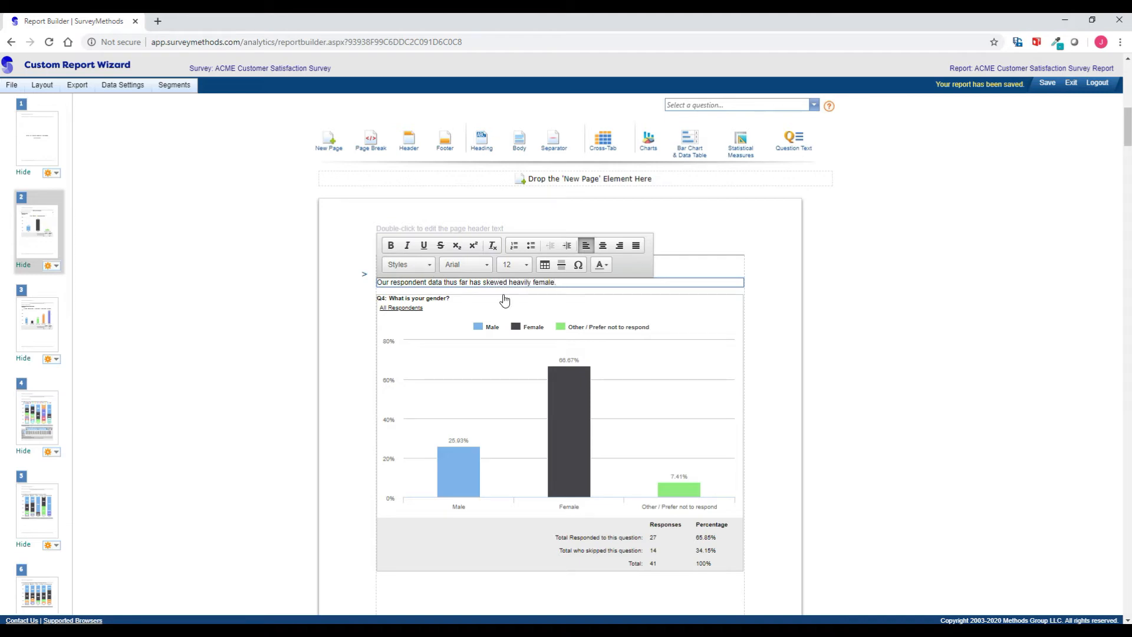
click(586, 389)
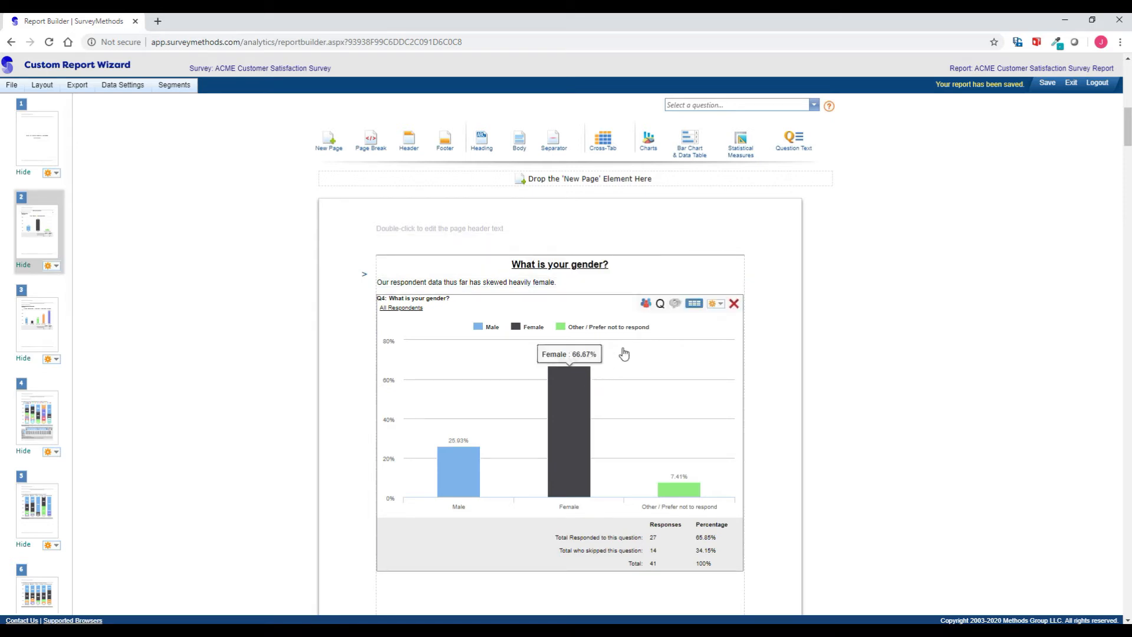
click(644, 304)
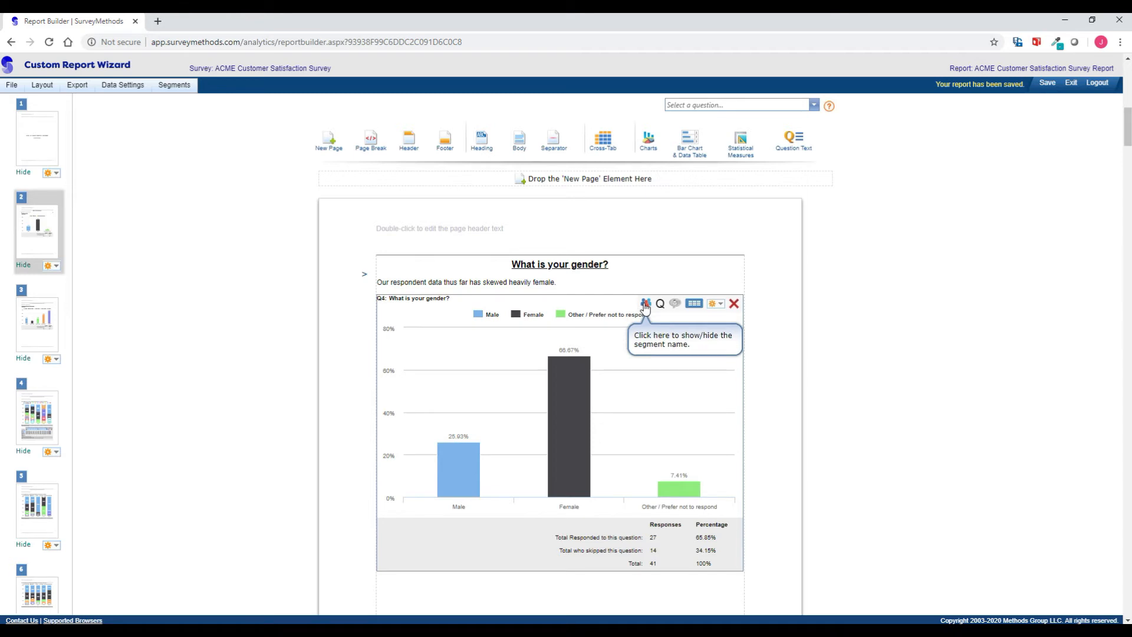
Hide the question text and the response totals table on the gender chart.
click(660, 304)
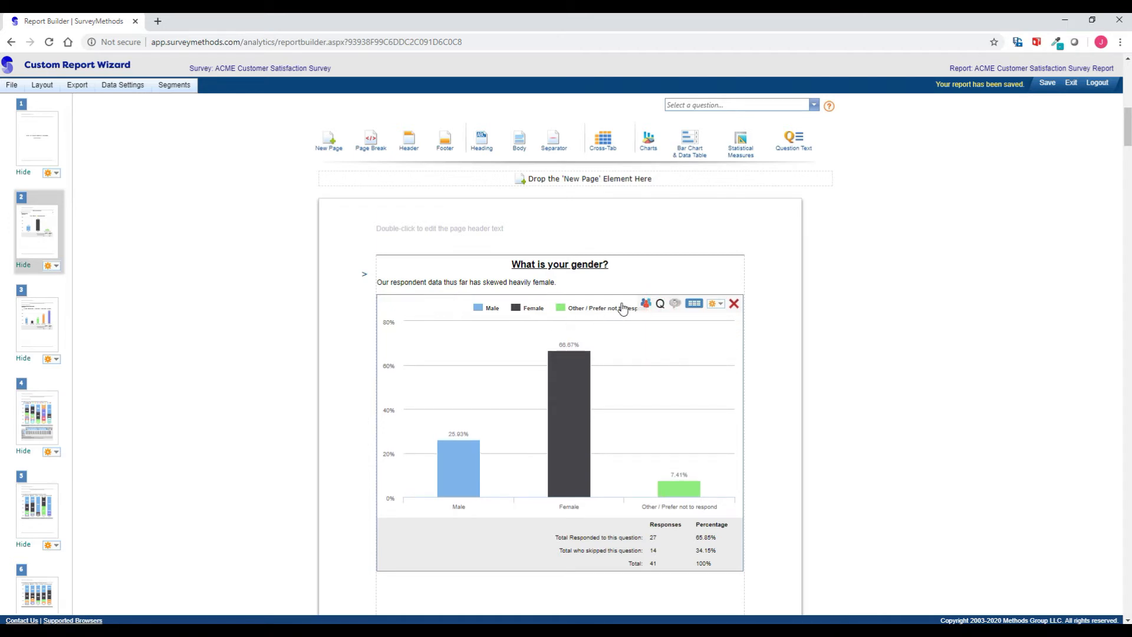
click(693, 305)
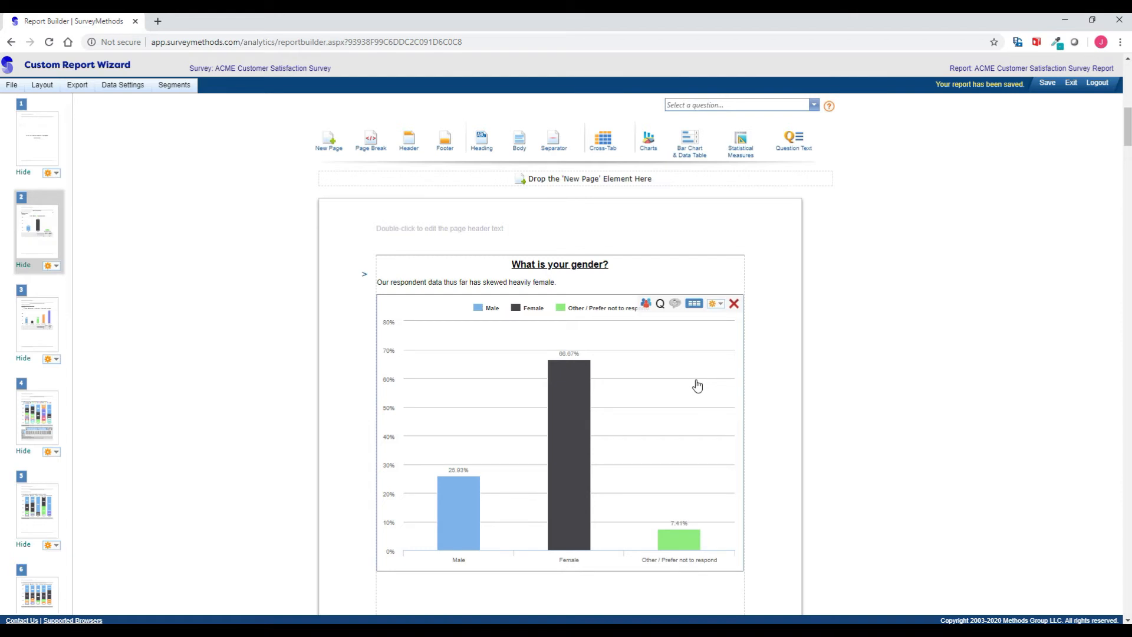
click(713, 305)
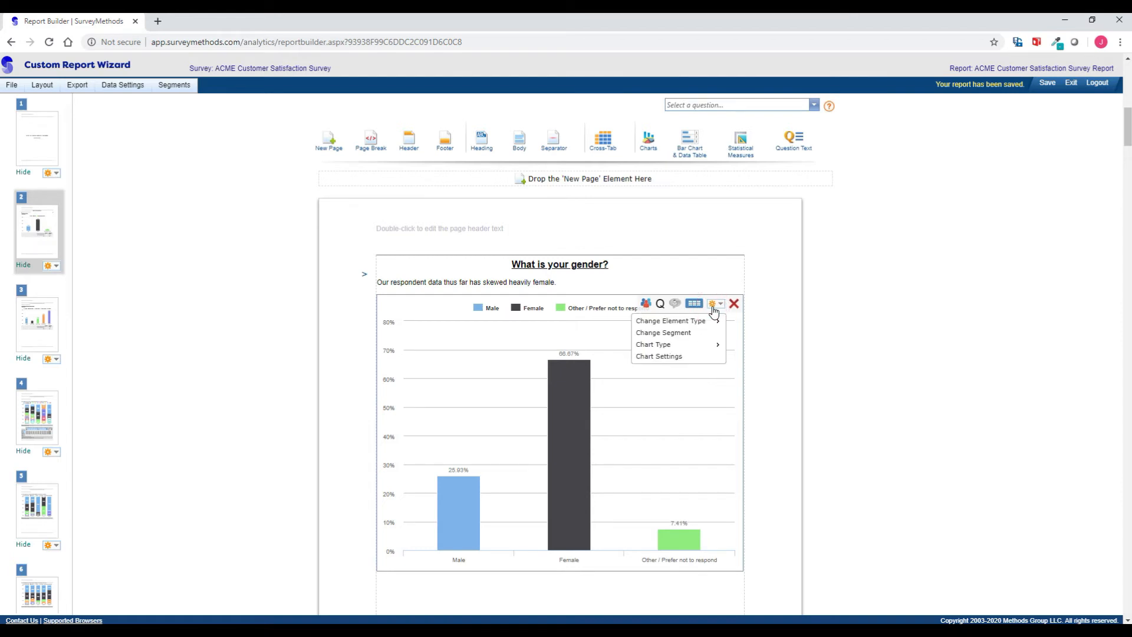
mouse_move(703, 325)
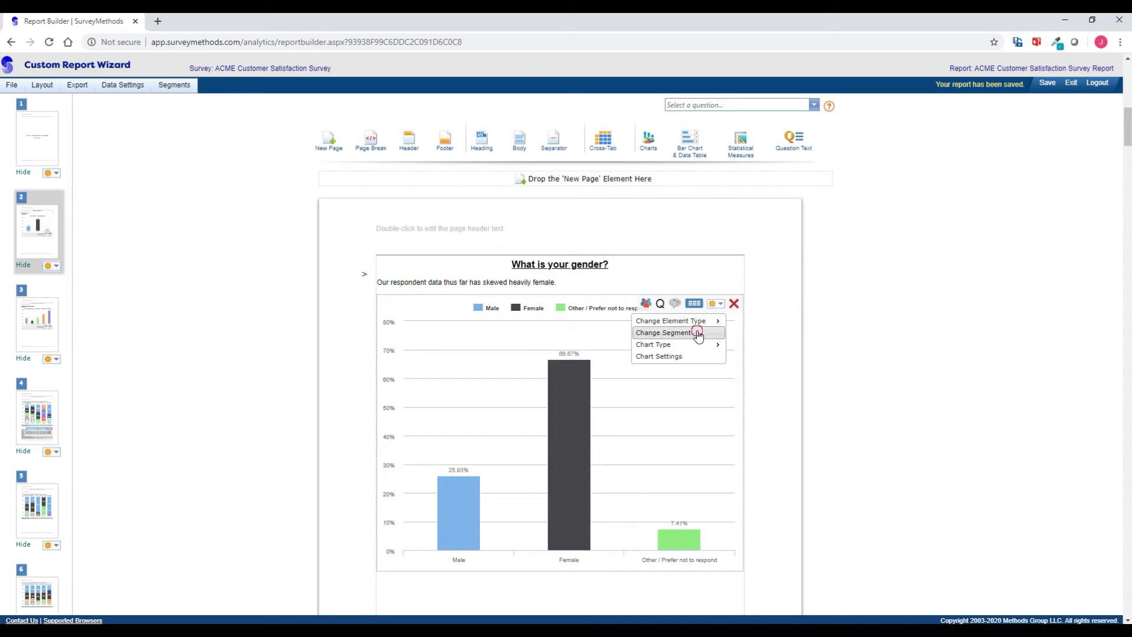
click(697, 333)
click(543, 402)
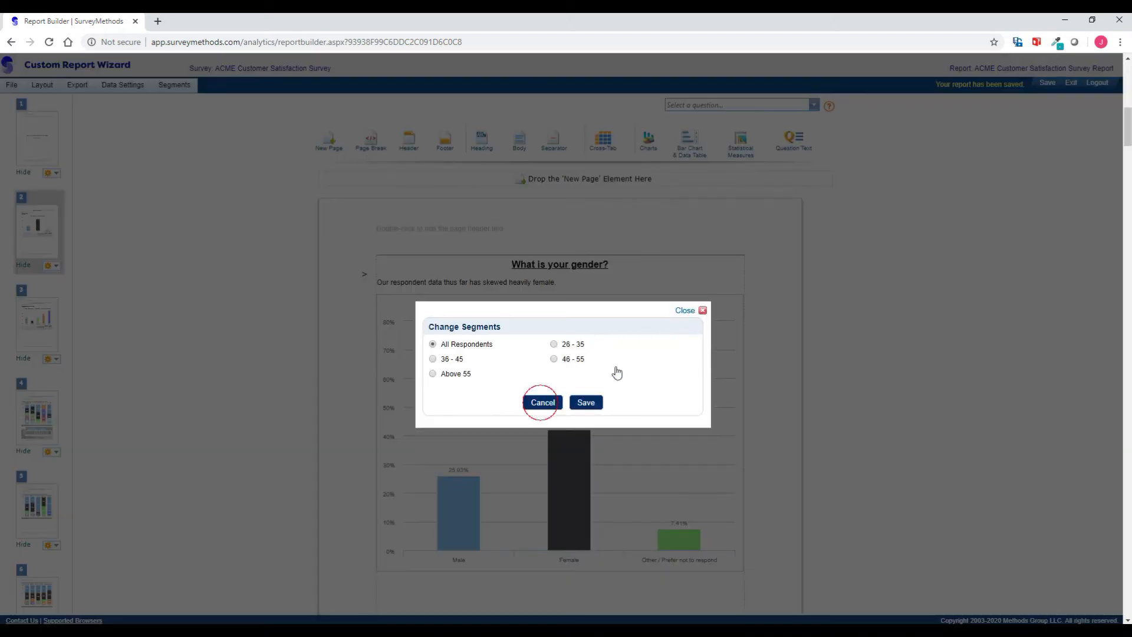
Try the Bubble, Column-Horizontal, Column-Vertical, Pie and Scatter chart types on the gender chart.
click(714, 305)
mouse_move(673, 348)
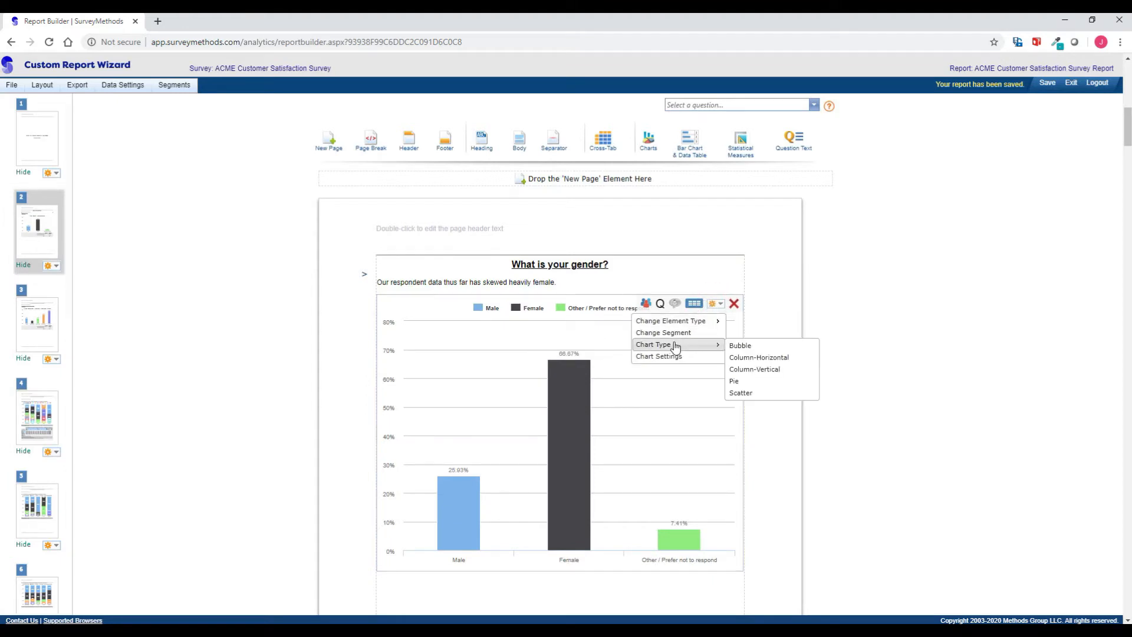
click(739, 346)
click(717, 304)
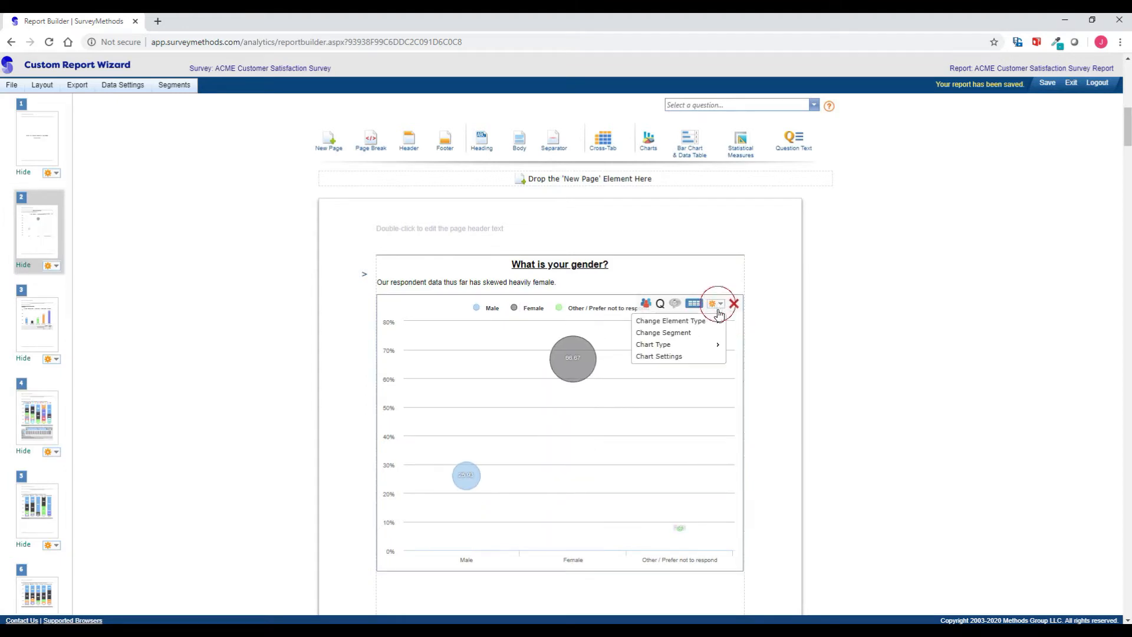
mouse_move(718, 350)
click(757, 357)
click(715, 304)
mouse_move(708, 348)
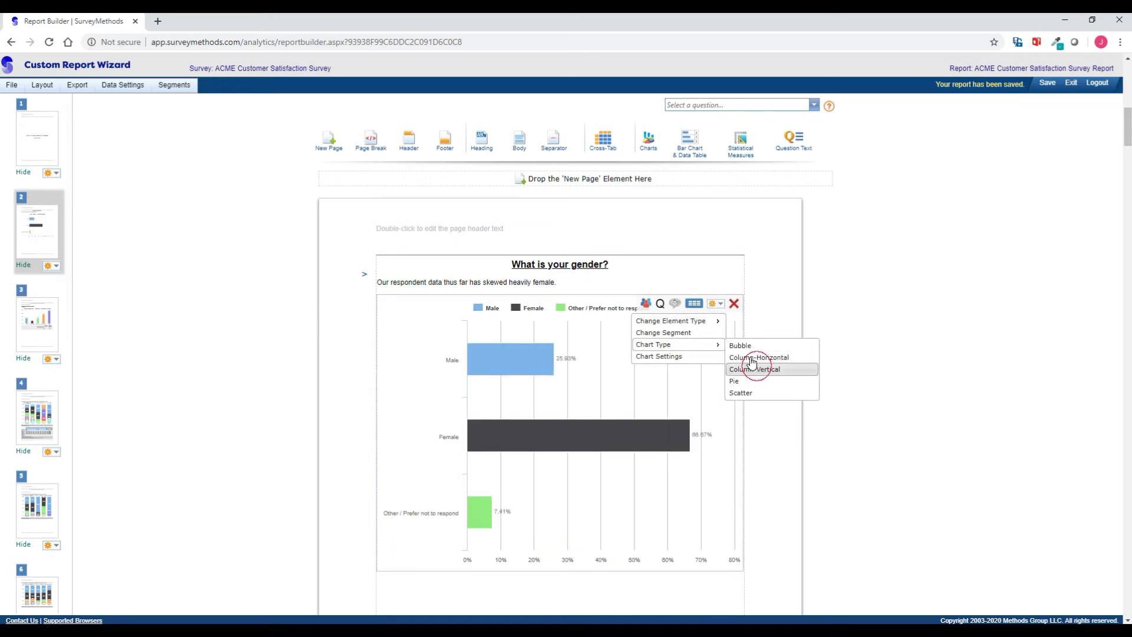
click(757, 370)
click(715, 304)
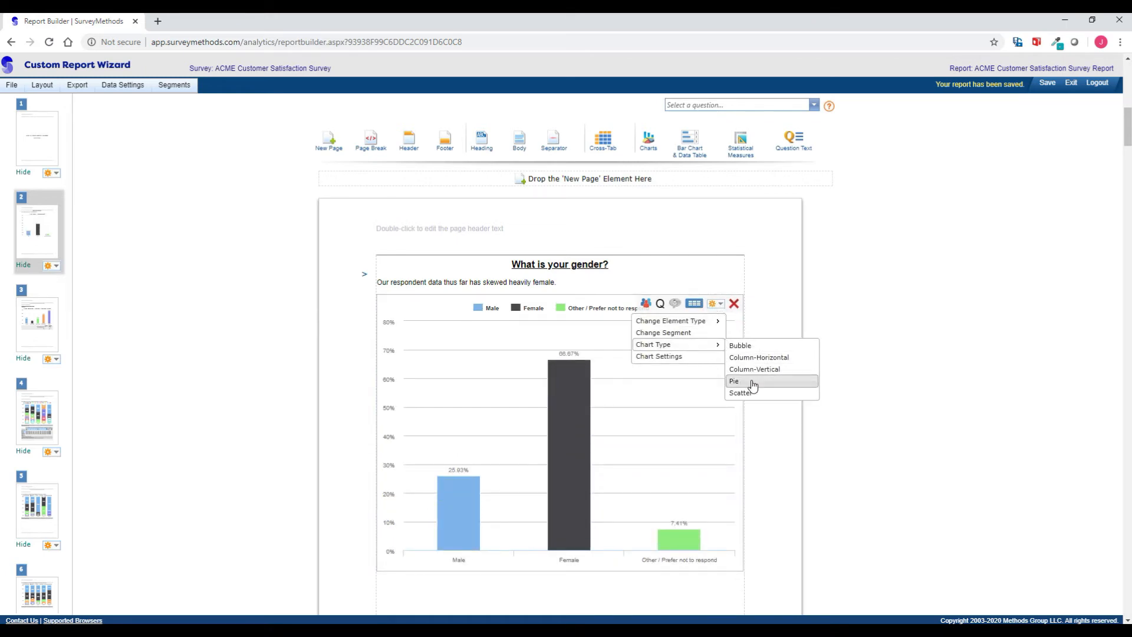
click(759, 381)
click(717, 304)
mouse_move(691, 345)
click(753, 393)
Change the gender chart's type to Pie.
click(716, 304)
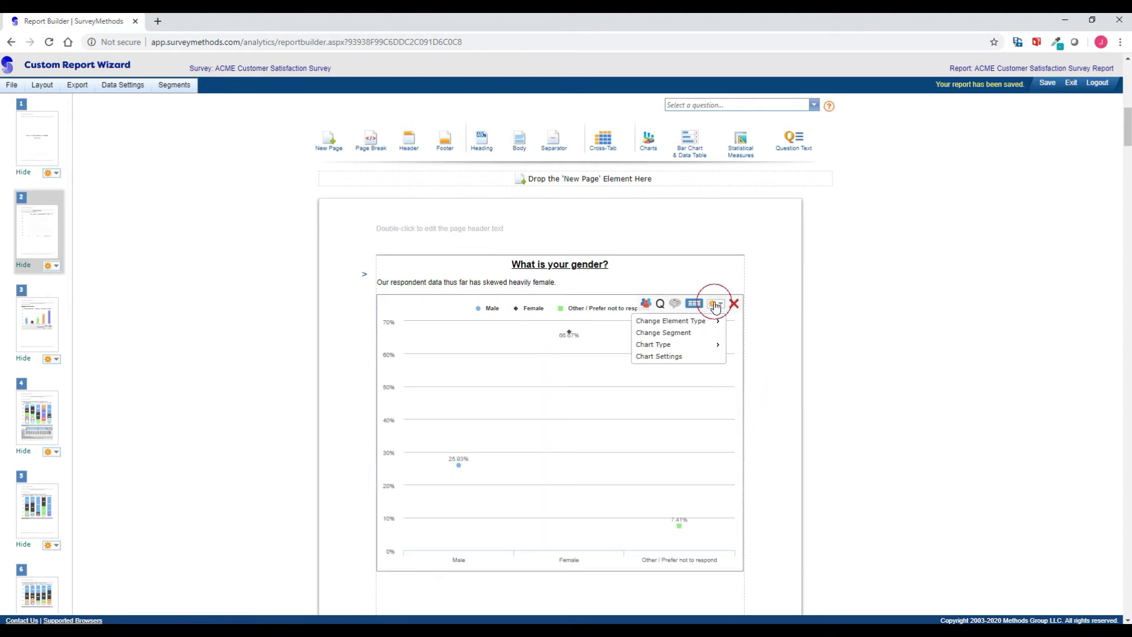
mouse_move(696, 347)
click(753, 381)
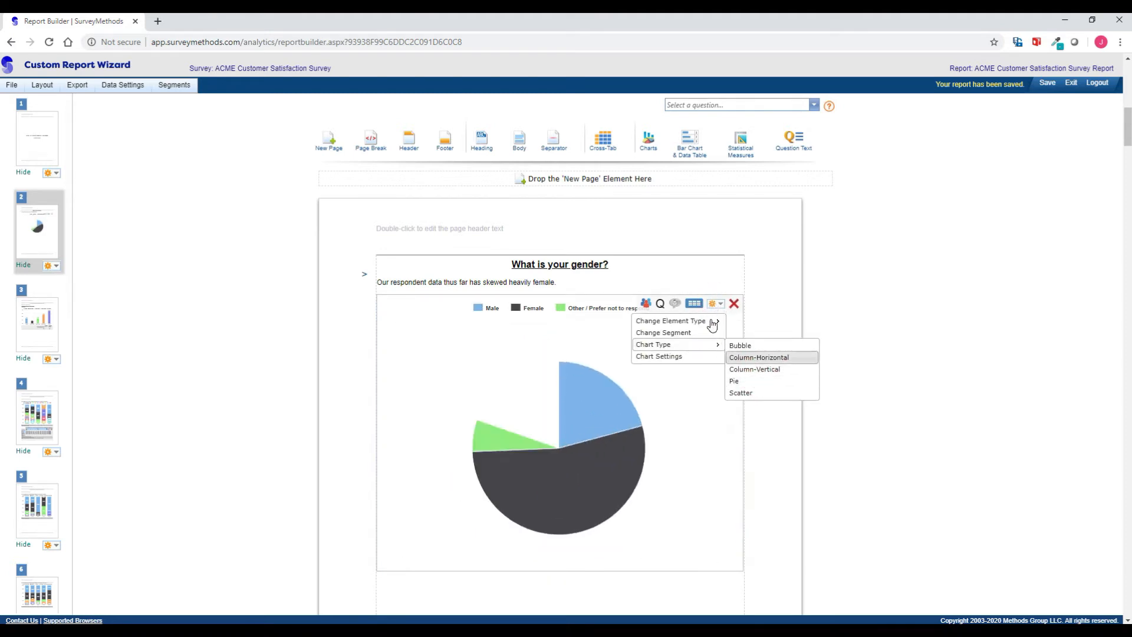
Preview a hidden legend and the Gray theme for the gender pie chart, and save its settings with the legend shown and the Default theme.
click(712, 304)
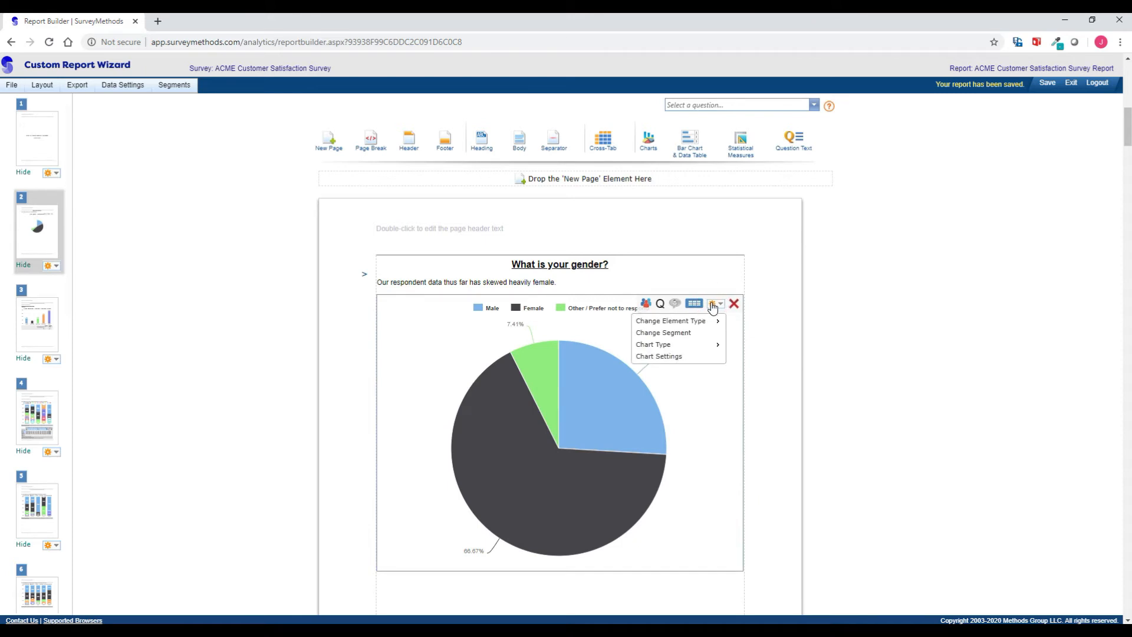
click(687, 355)
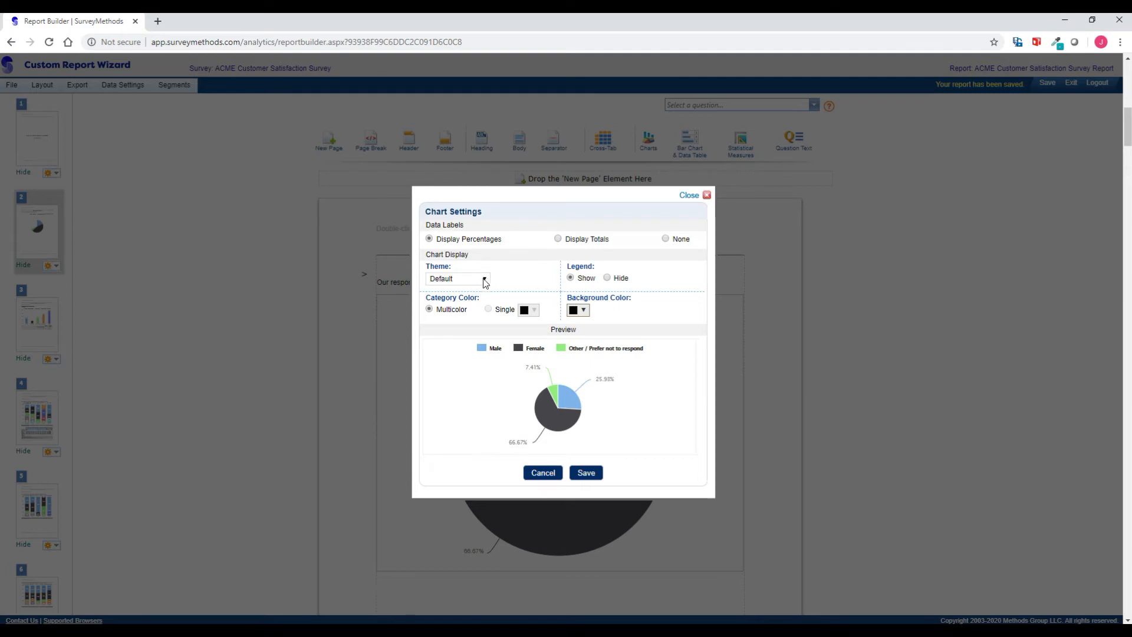
click(607, 277)
click(570, 278)
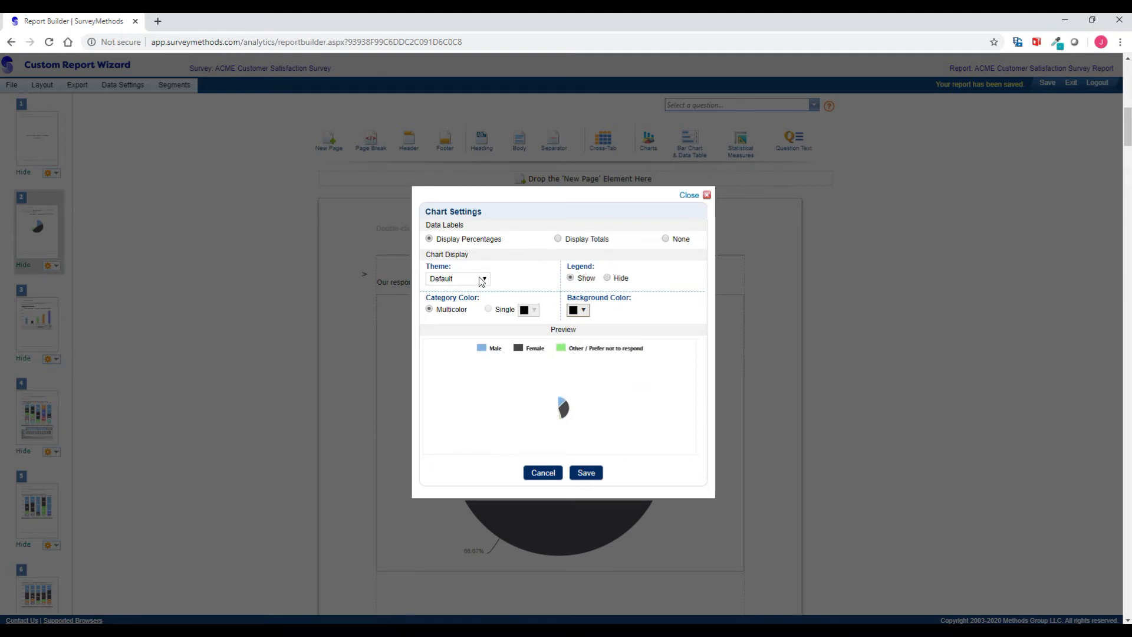
click(454, 279)
click(453, 324)
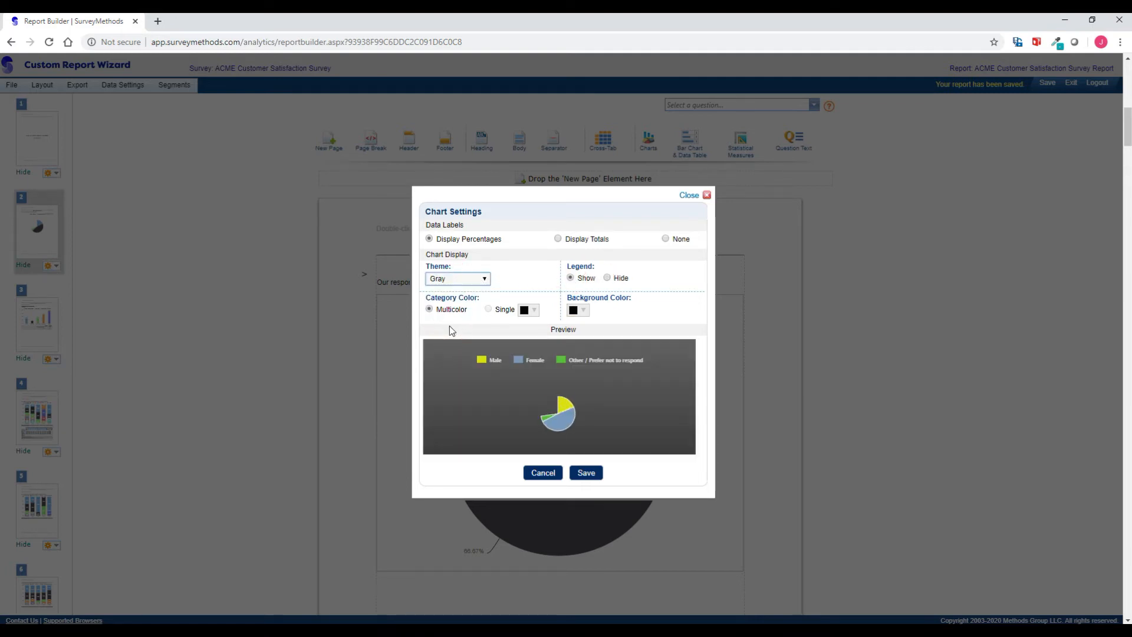
click(466, 280)
click(463, 335)
click(468, 280)
click(451, 290)
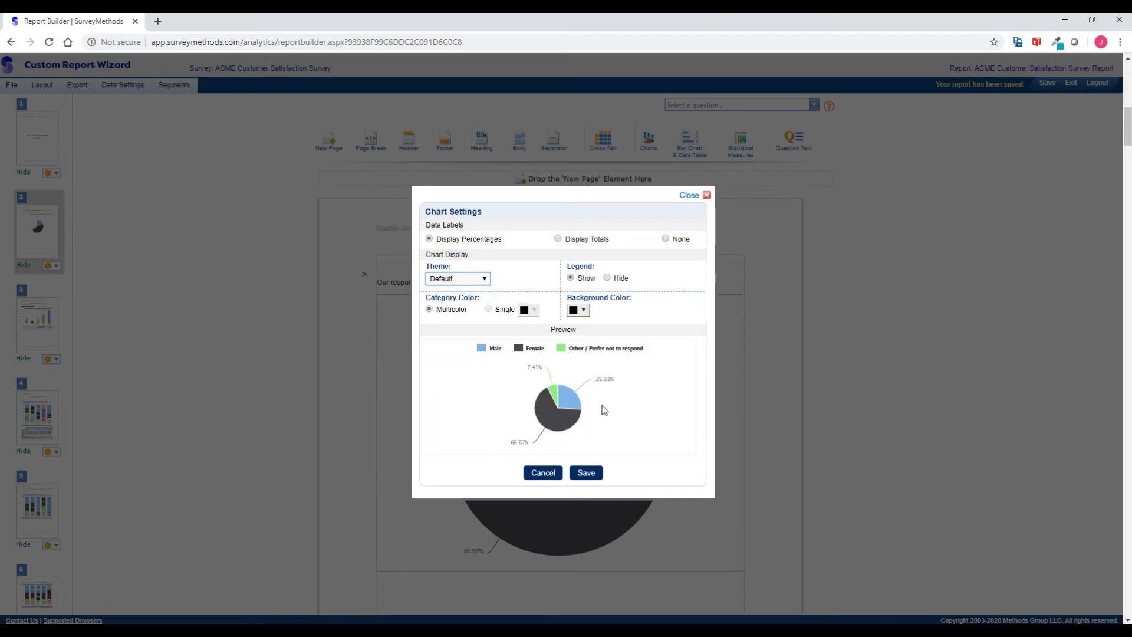
click(586, 473)
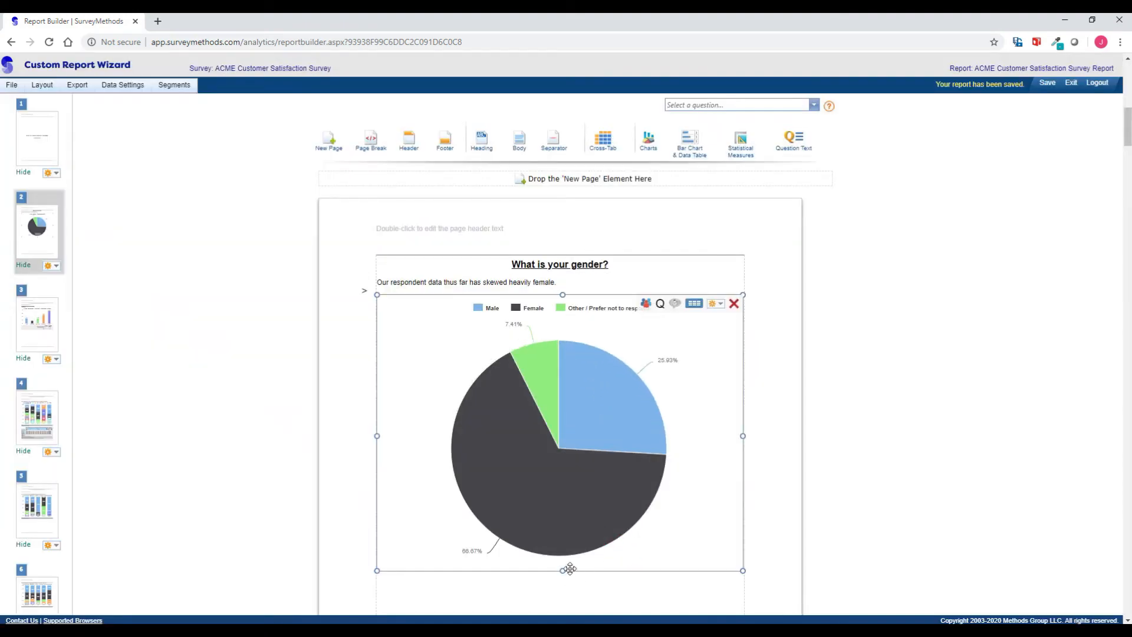
Reduce the height of the gender pie chart to free space beneath it on page 2.
drag(570, 569, 578, 468)
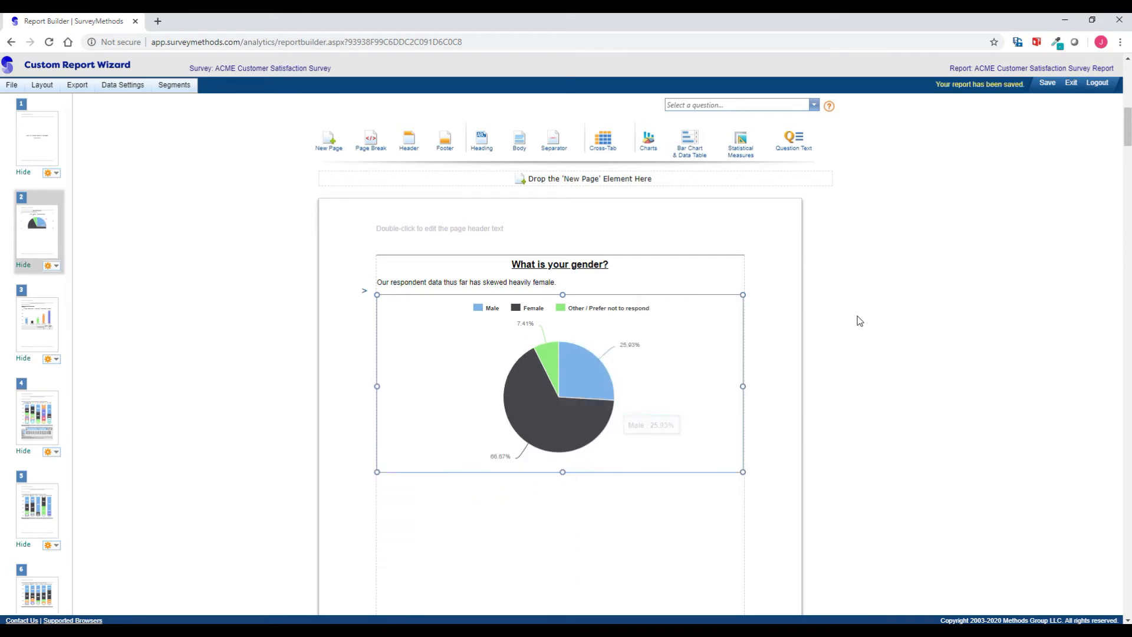
click(788, 345)
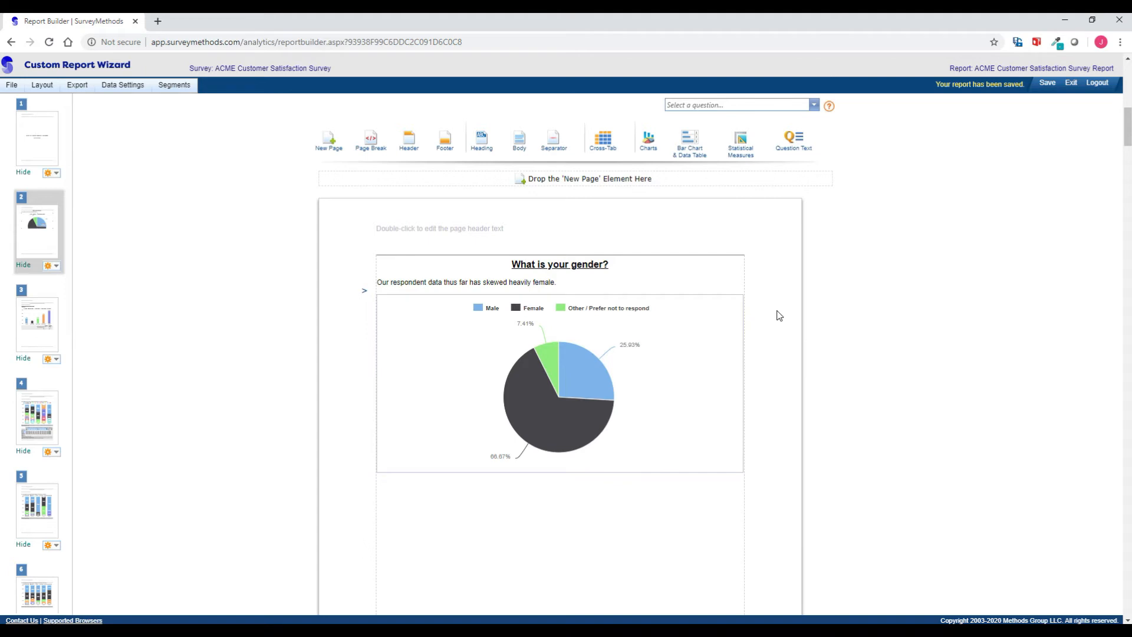
Move the empty heading and body text elements from the household income page to below the gender pie chart on page 2.
scroll(779, 302, down, 8)
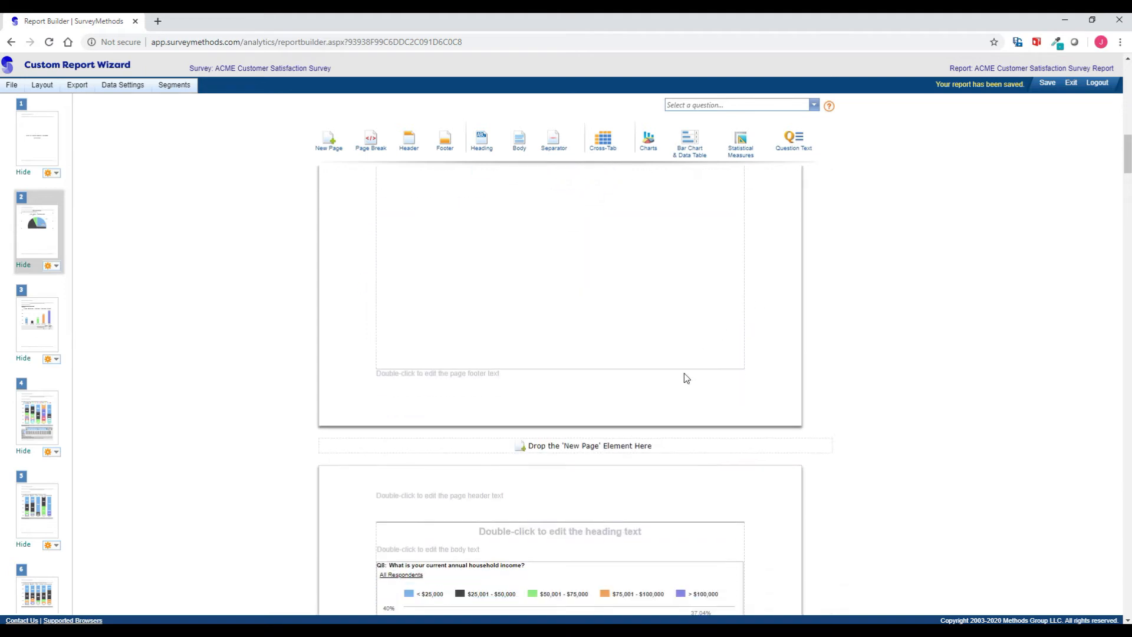
click(562, 517)
drag(561, 517, 578, 401)
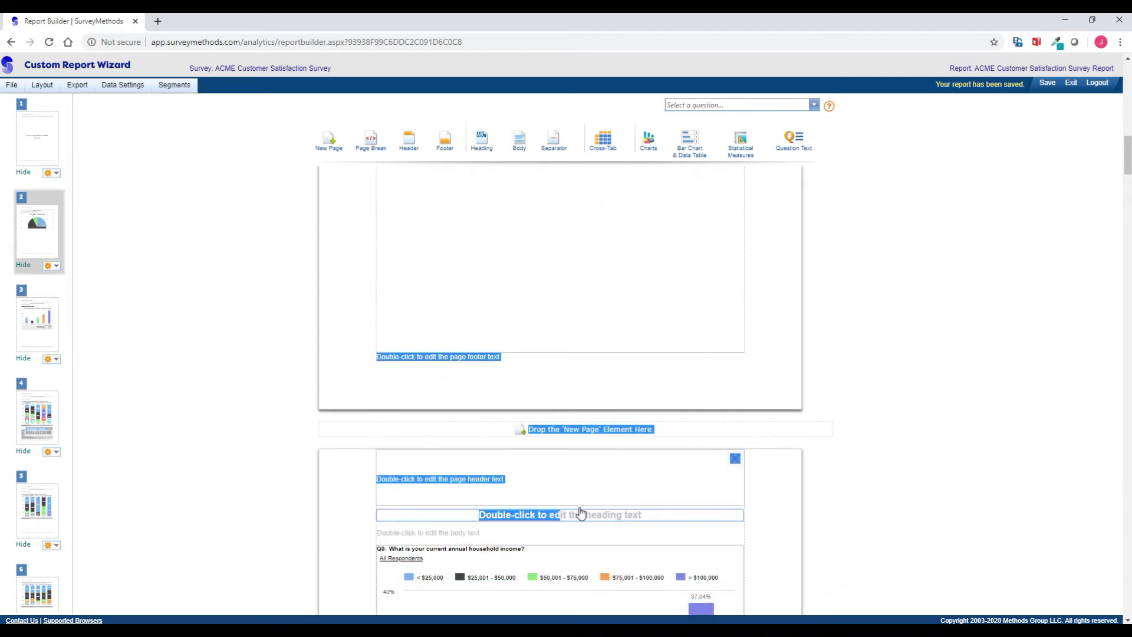
click(579, 513)
drag(592, 514, 590, 332)
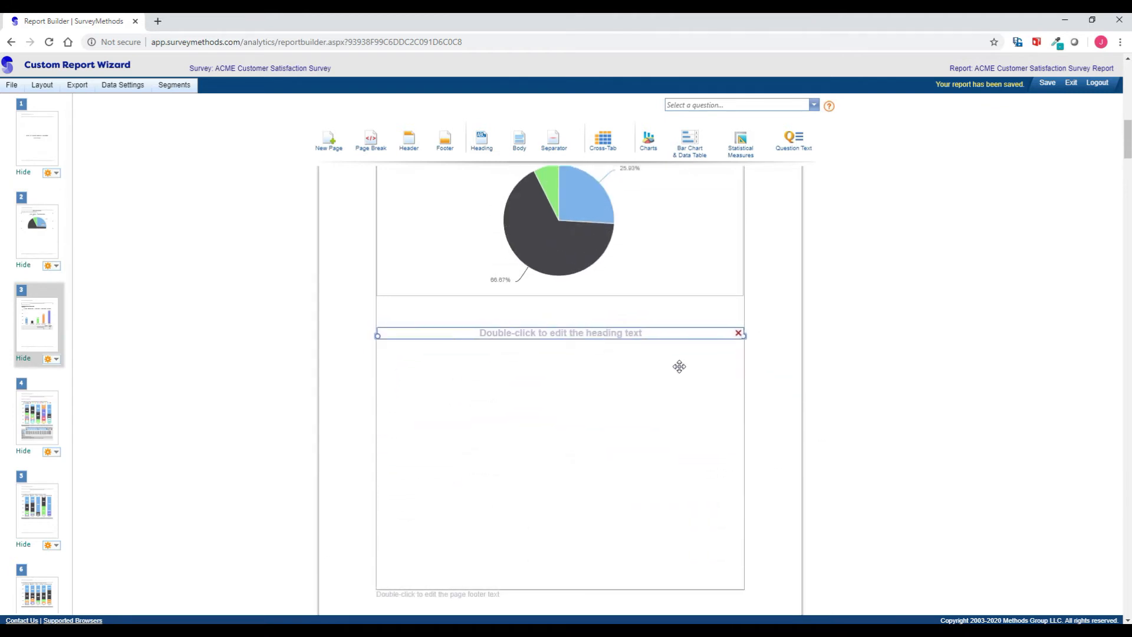
scroll(701, 366, down, 7)
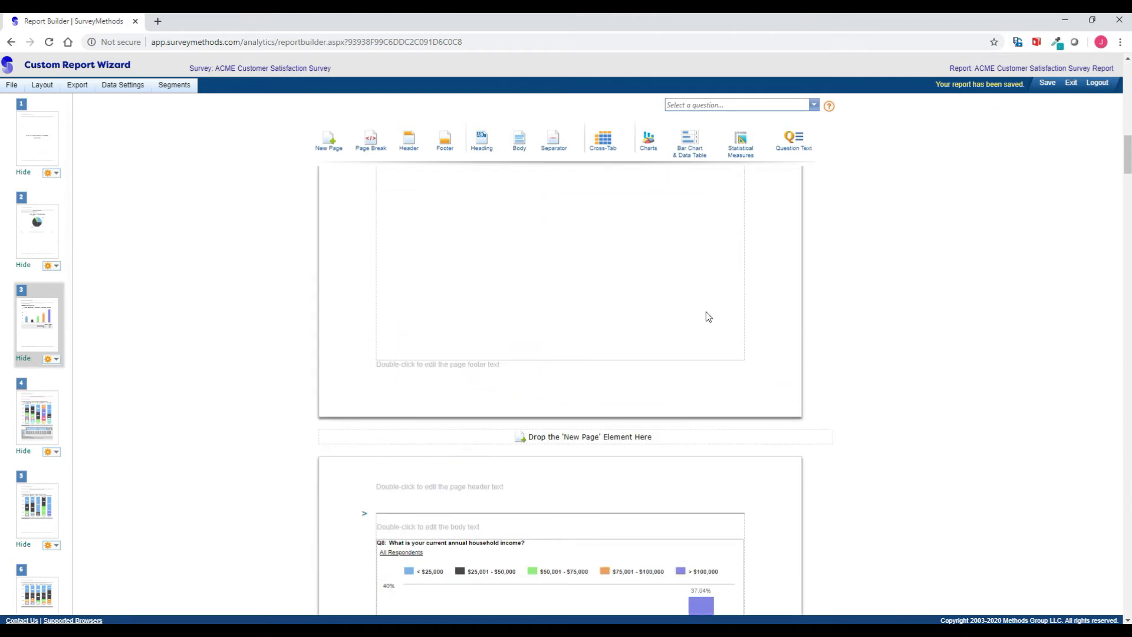
drag(467, 336, 614, 266)
Reduce the height of the household income chart and move it below the empty body text on page 2.
scroll(602, 290, down, 5)
scroll(602, 290, down, 1)
click(585, 372)
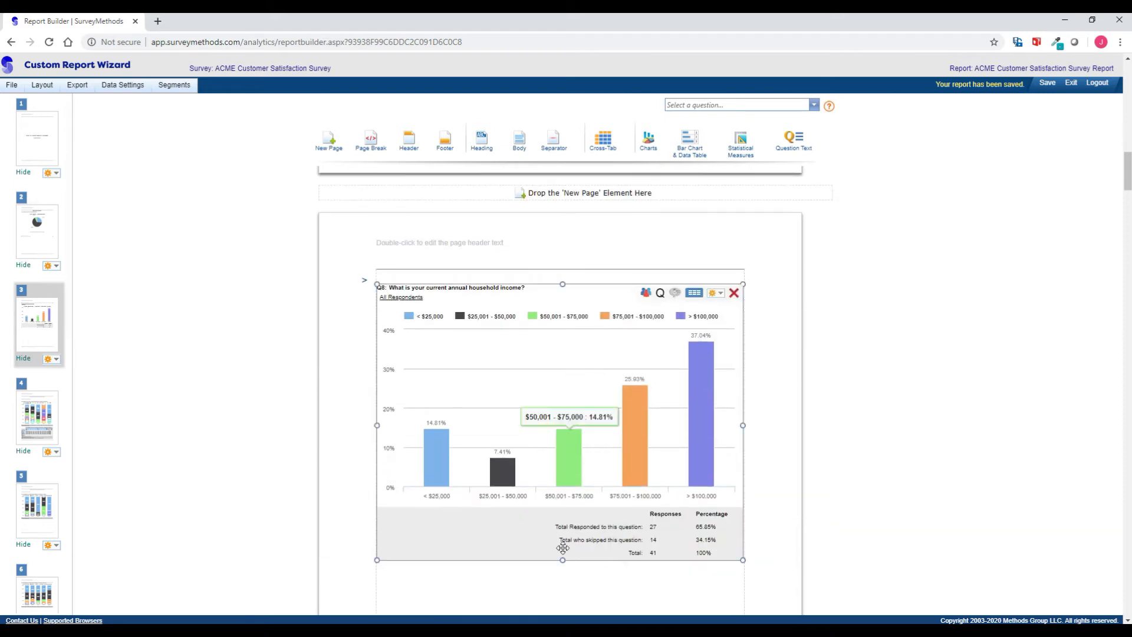
drag(562, 560, 559, 461)
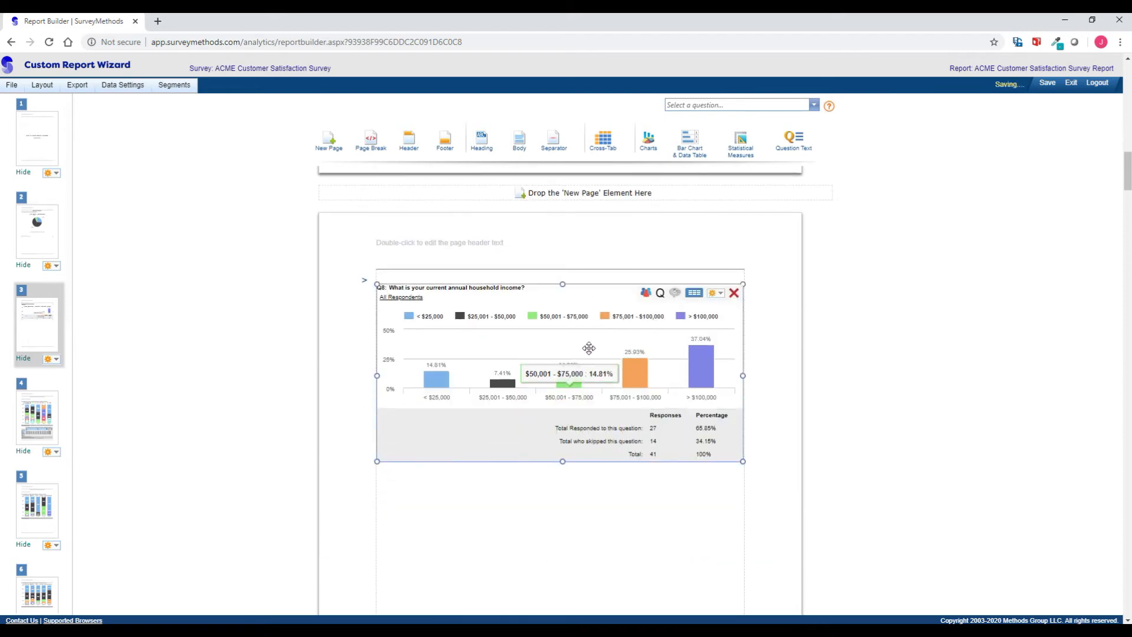
drag(593, 335, 593, 280)
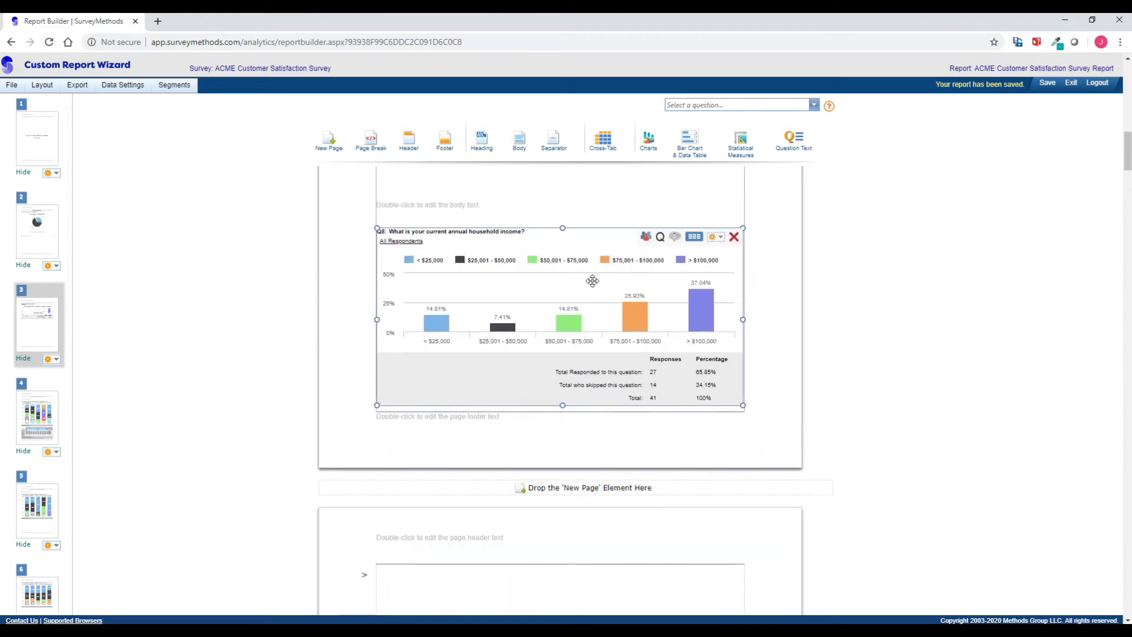
Enter the heading "What is your current annual household income?" below the gender pie chart.
scroll(776, 306, up, 3)
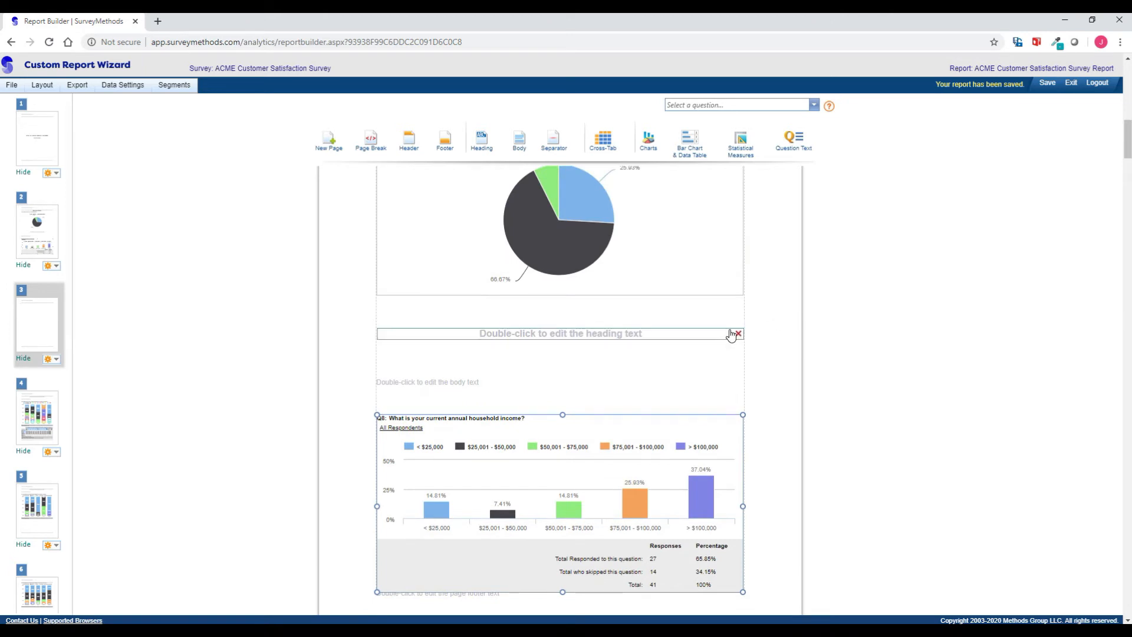
double_click(599, 334)
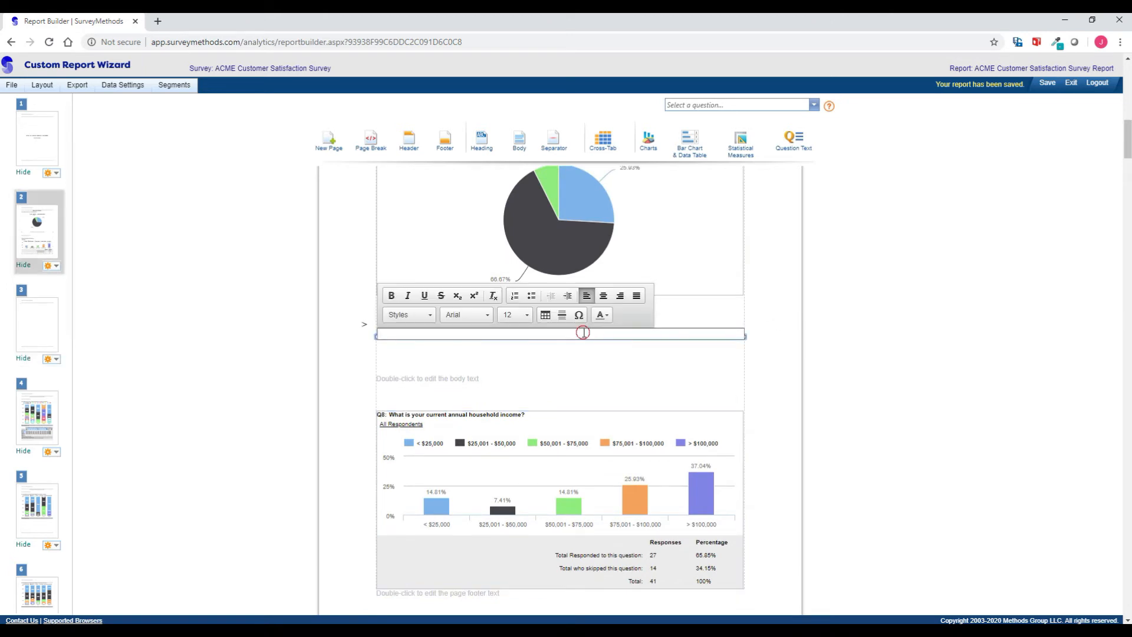
text(What is your cu)
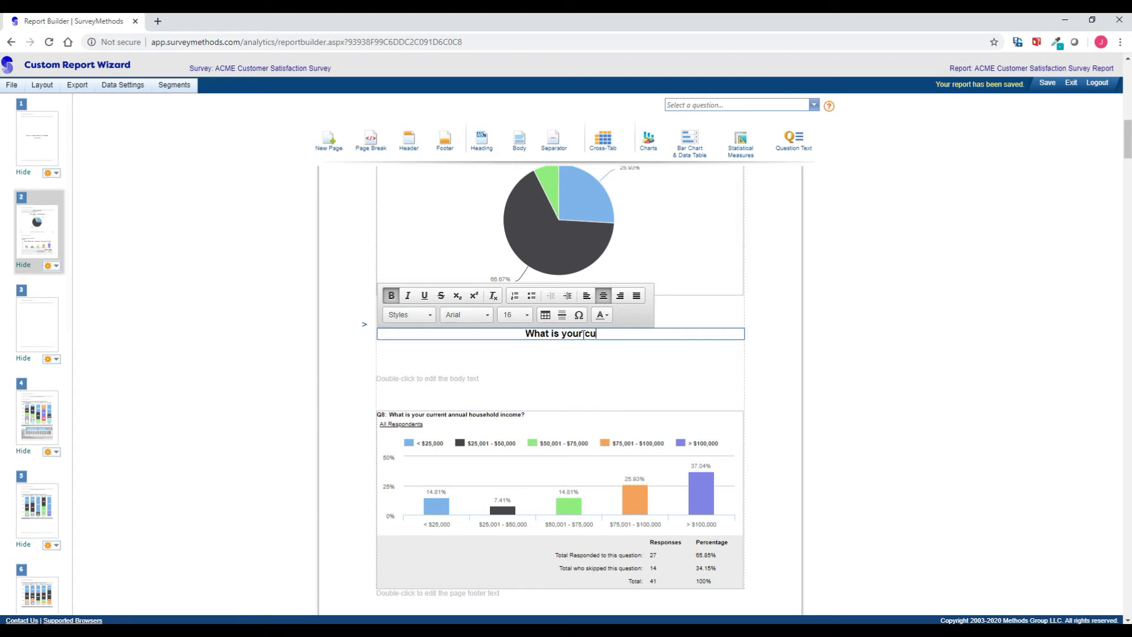
text(rrent annual househ)
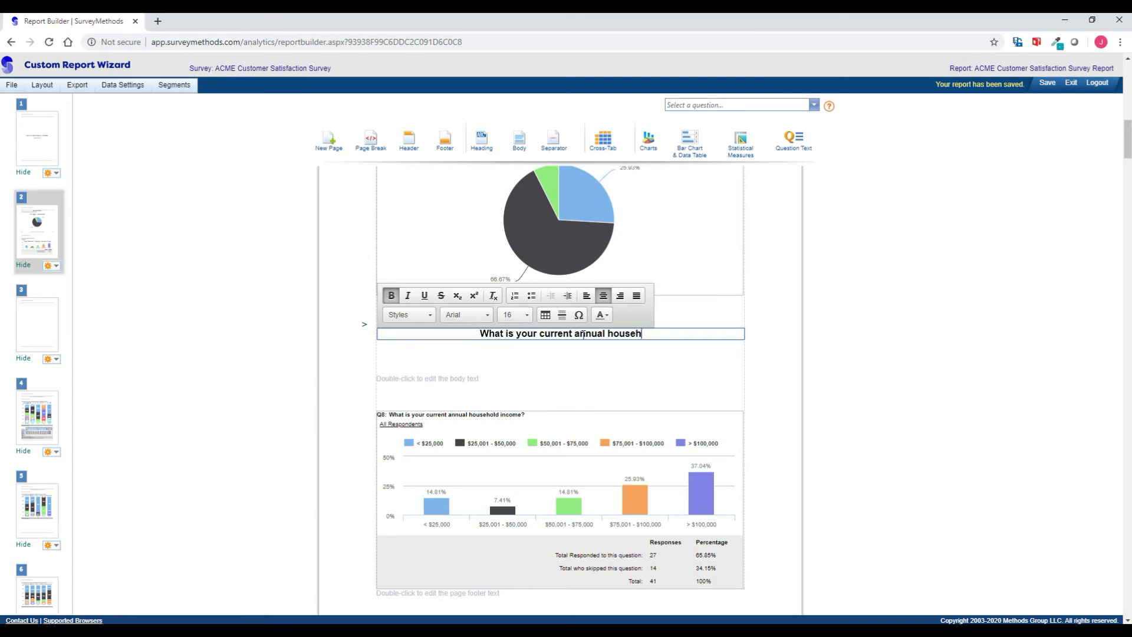
text(old income?)
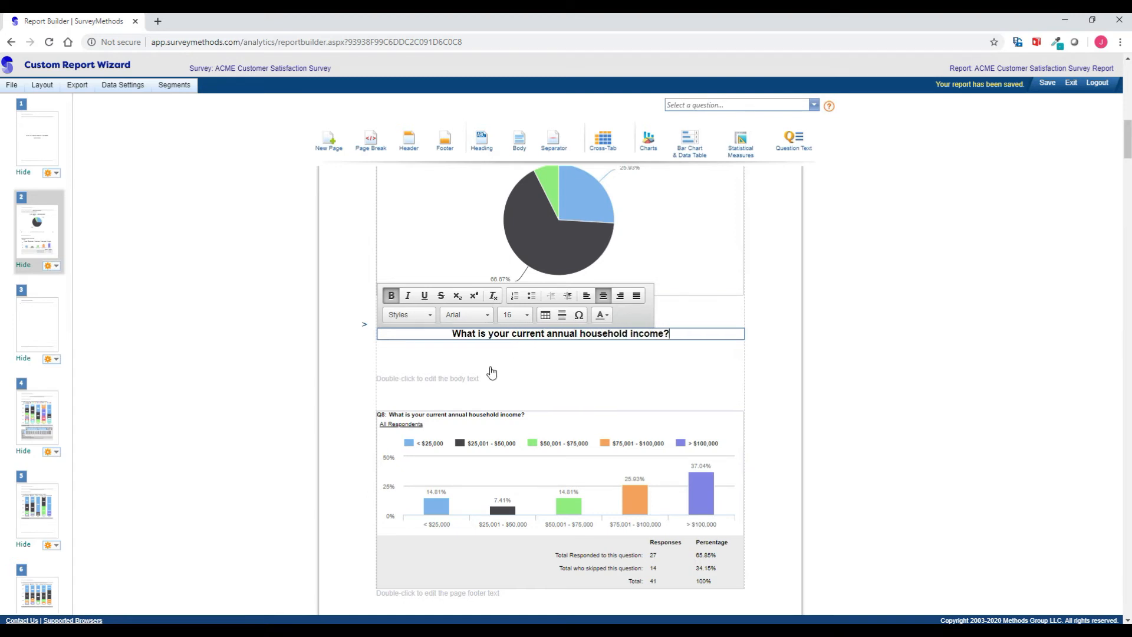
Enter the body text "Nearly 80% of our respondents report at least $50,000 of household income." above the household income chart.
click(473, 378)
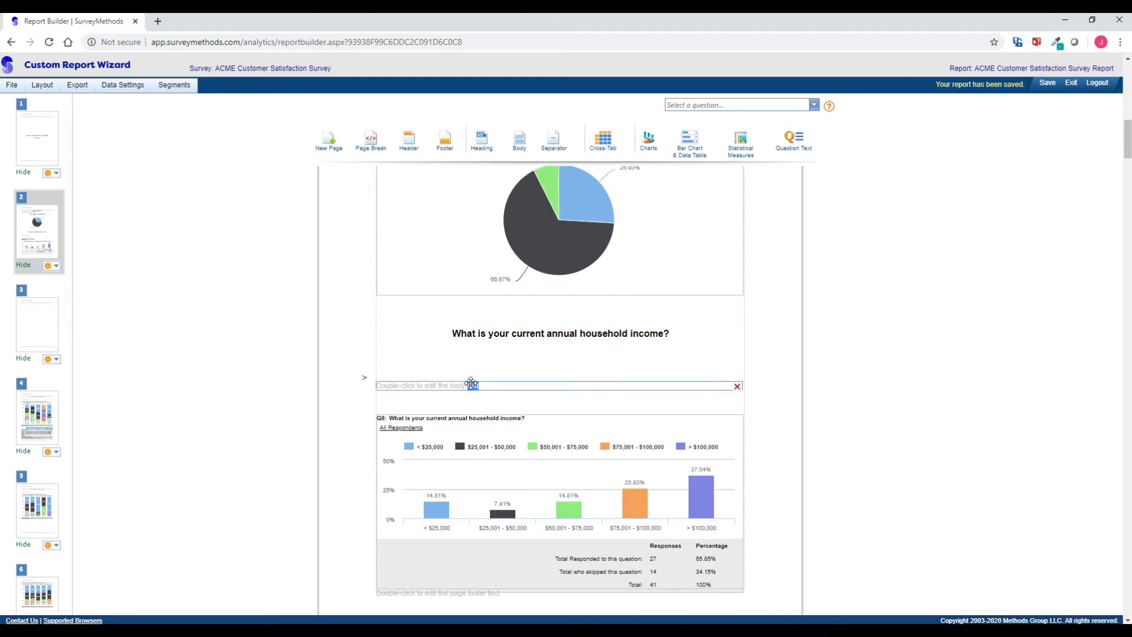
double_click(470, 386)
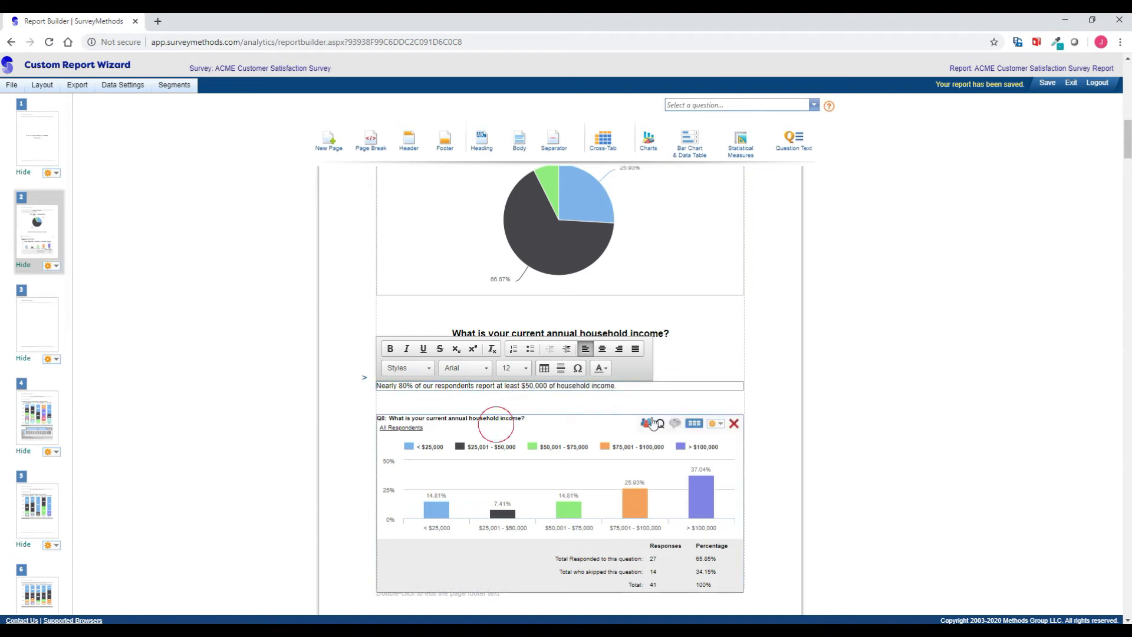
Hide the question text and response table of the household income chart and change its chart type to Pie.
click(647, 424)
click(647, 431)
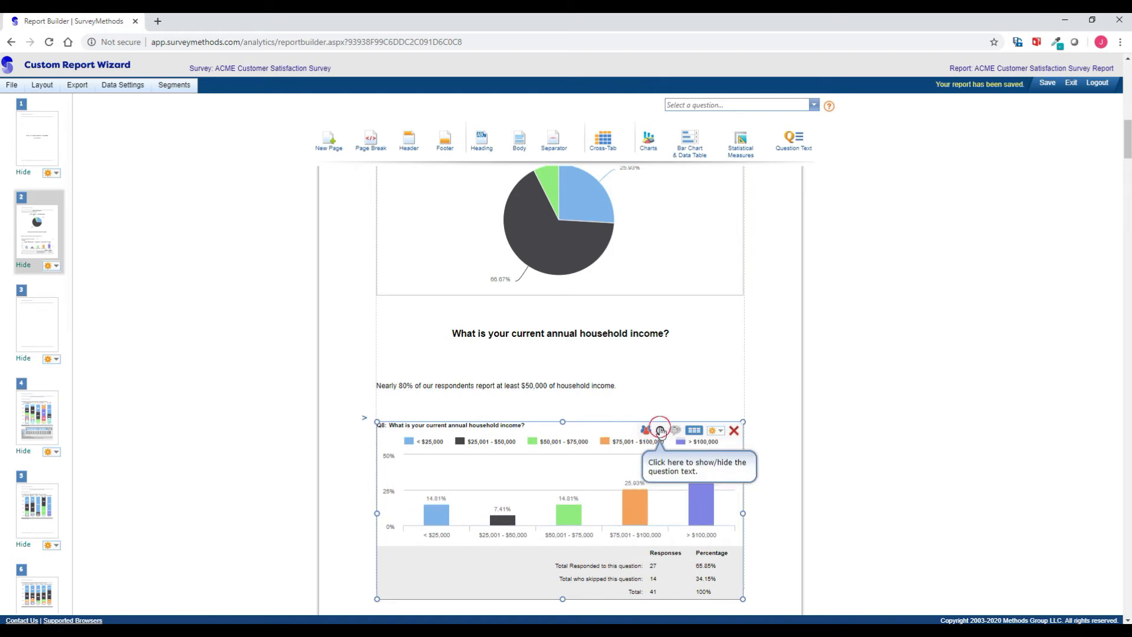
click(694, 432)
click(716, 431)
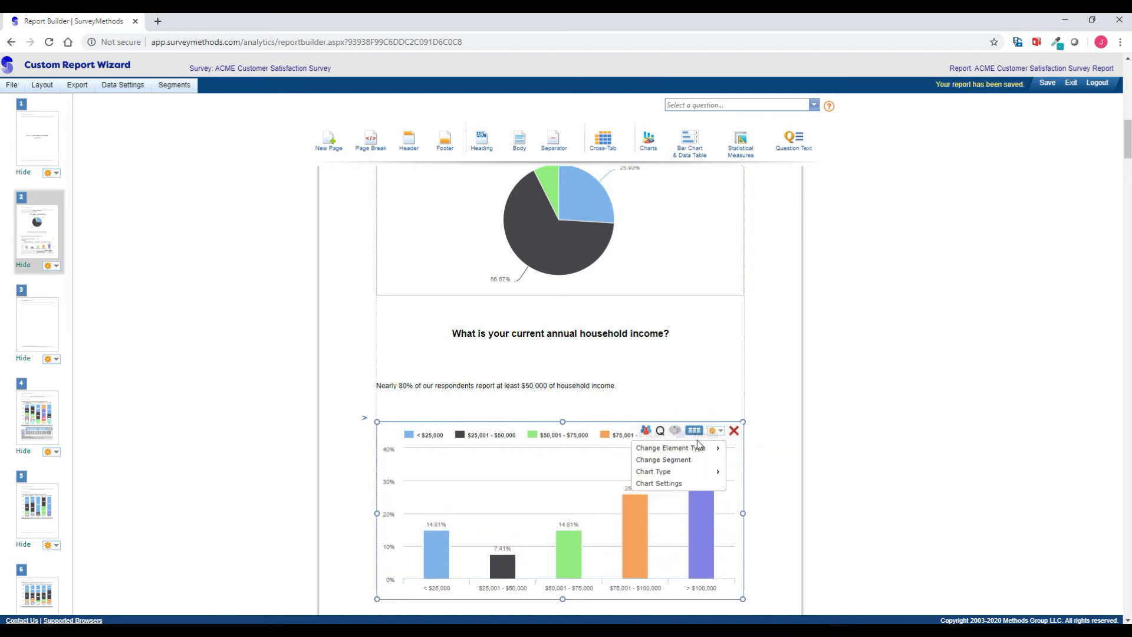
mouse_move(700, 473)
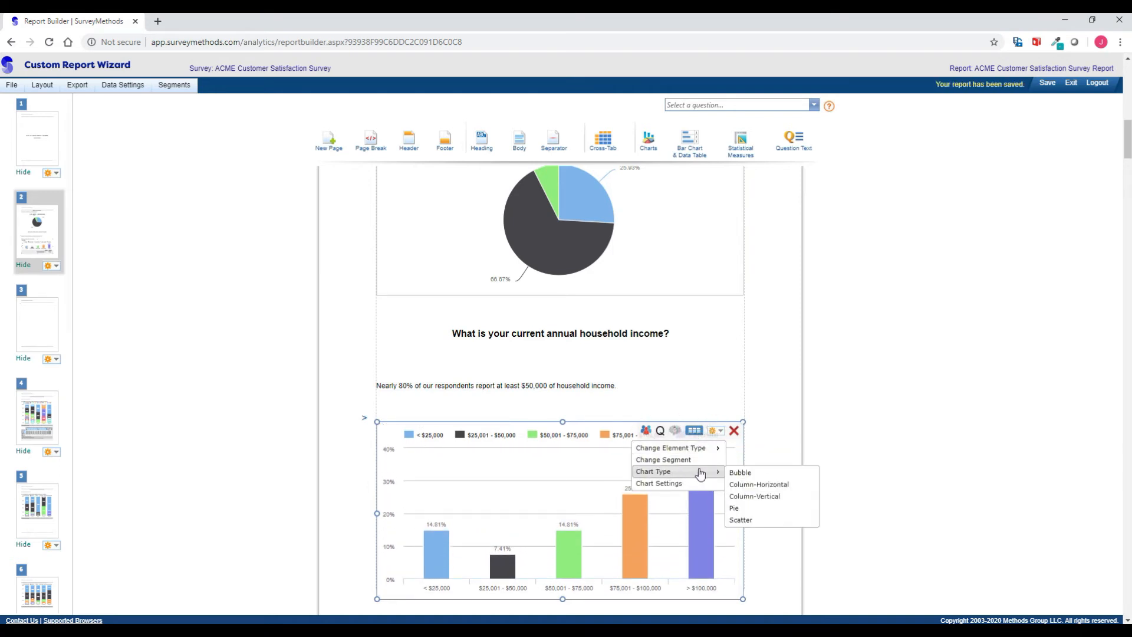
click(753, 508)
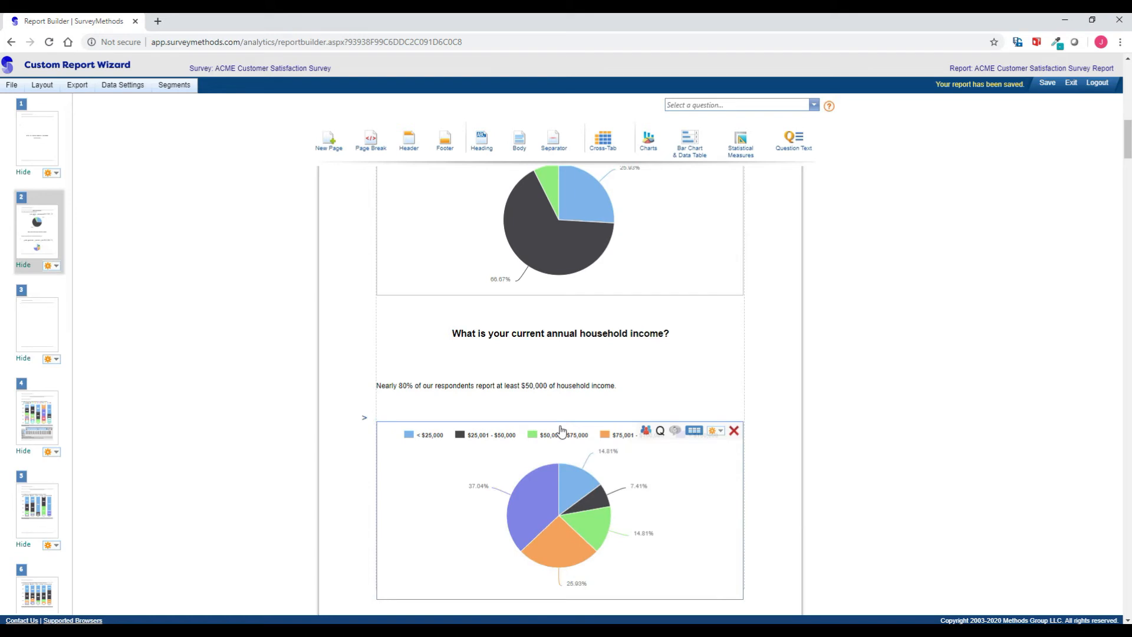
Remove the blank space above and below the household income body text and delete the empty page 3.
click(390, 374)
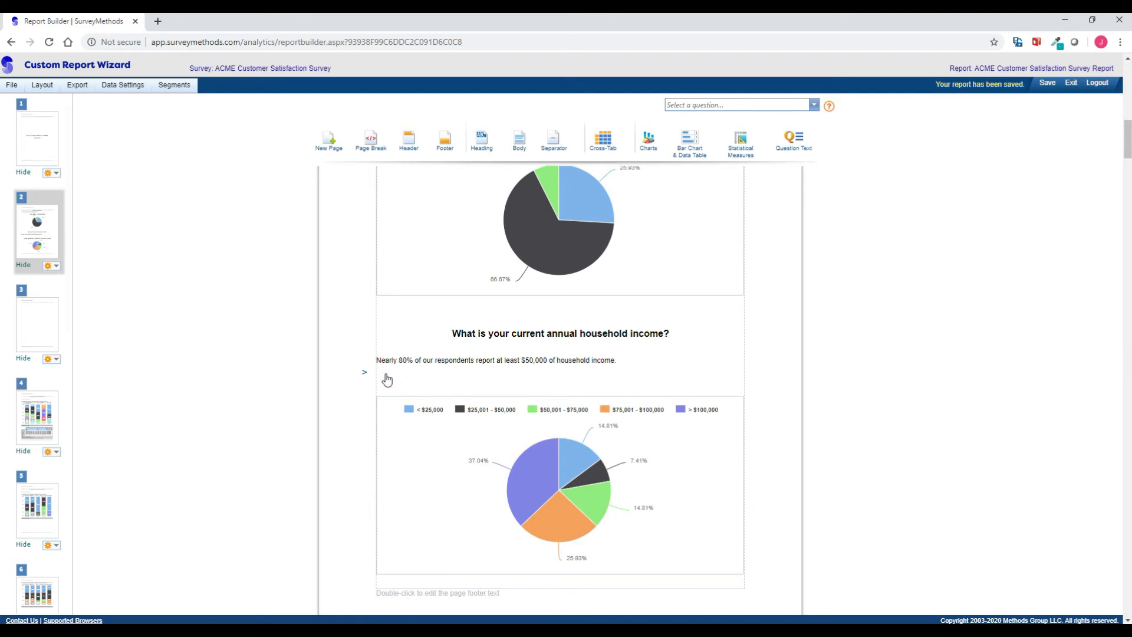
key(Delete)
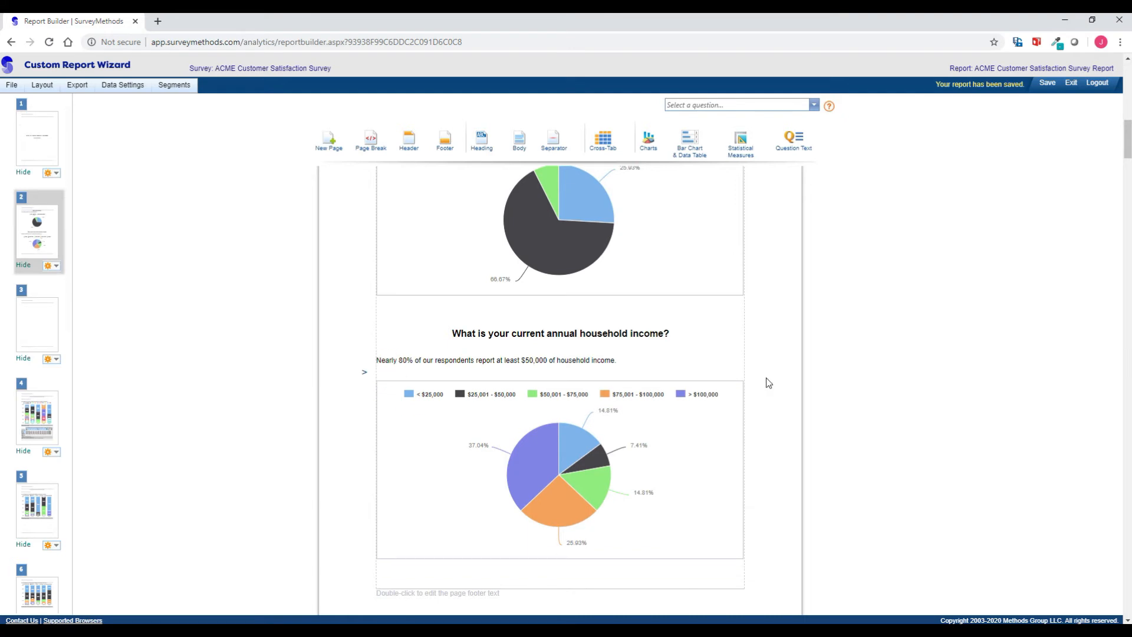
scroll(769, 383, down, 7)
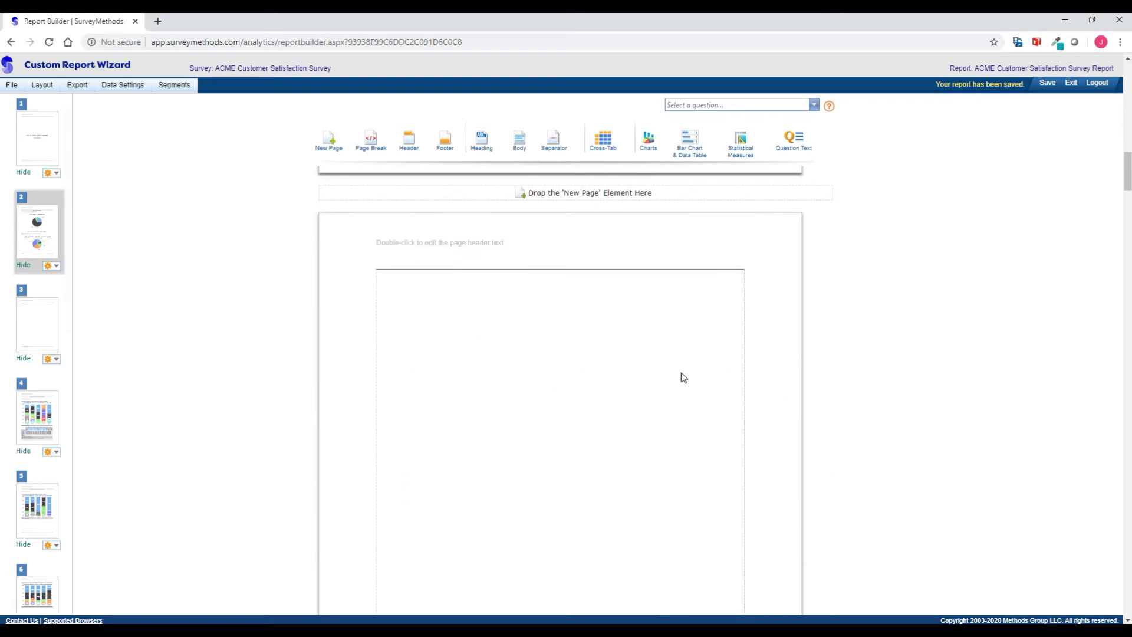
click(51, 358)
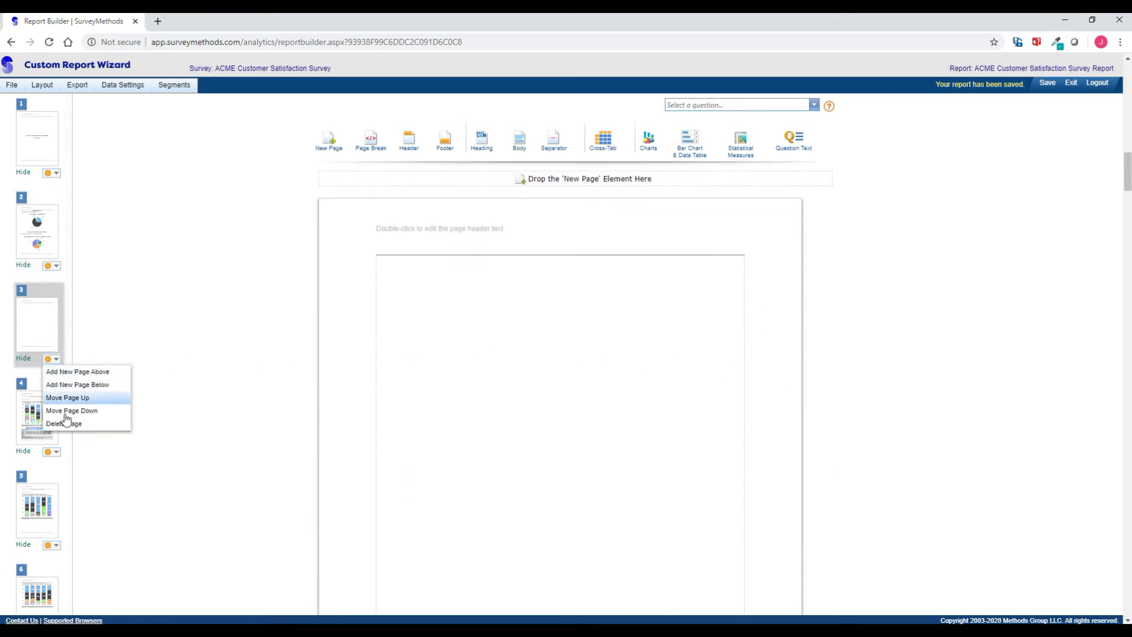
click(86, 414)
click(577, 361)
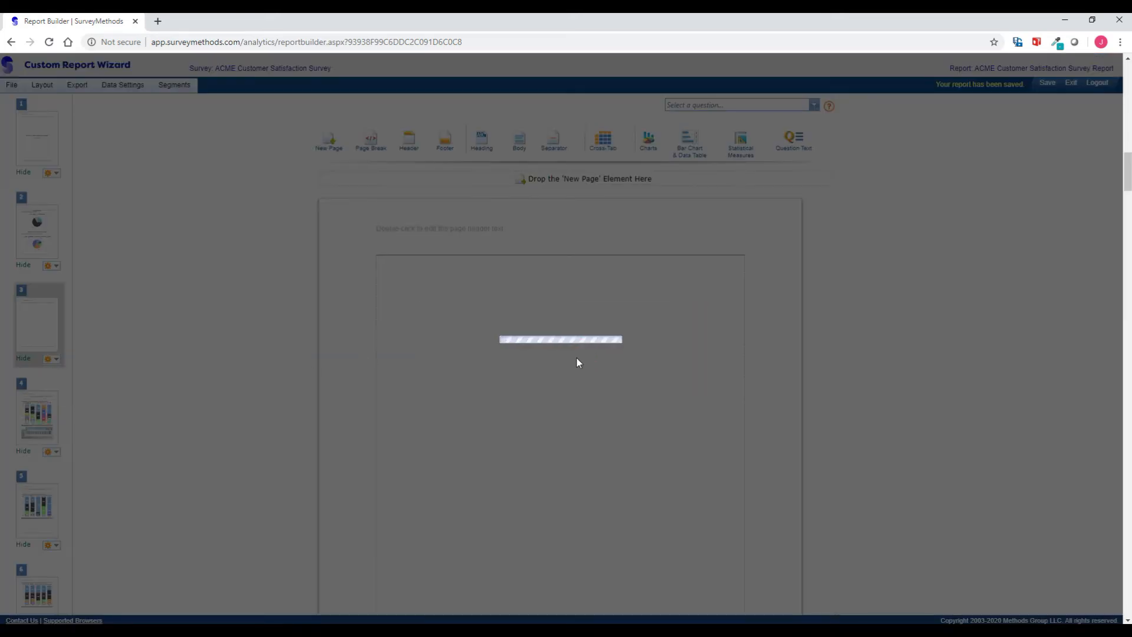
Enter the page 3 heading "How likely would you be to recommend ACME products to your friends and colleagues?".
scroll(790, 235, down, 1)
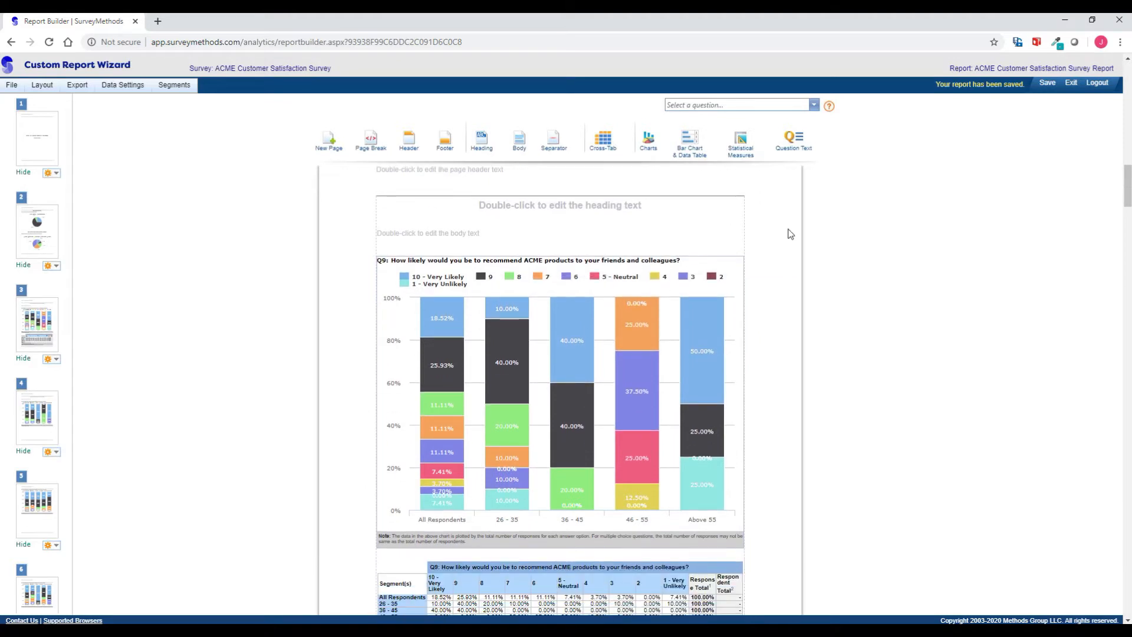
double_click(580, 213)
text(How)
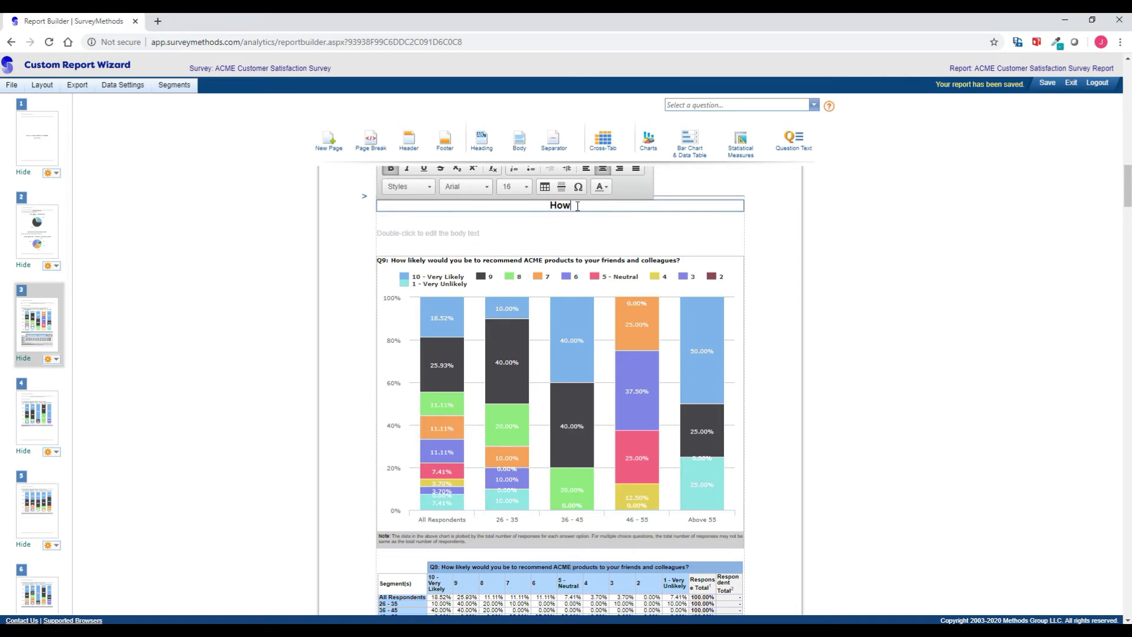
text( likely would you be to recommend ACME )
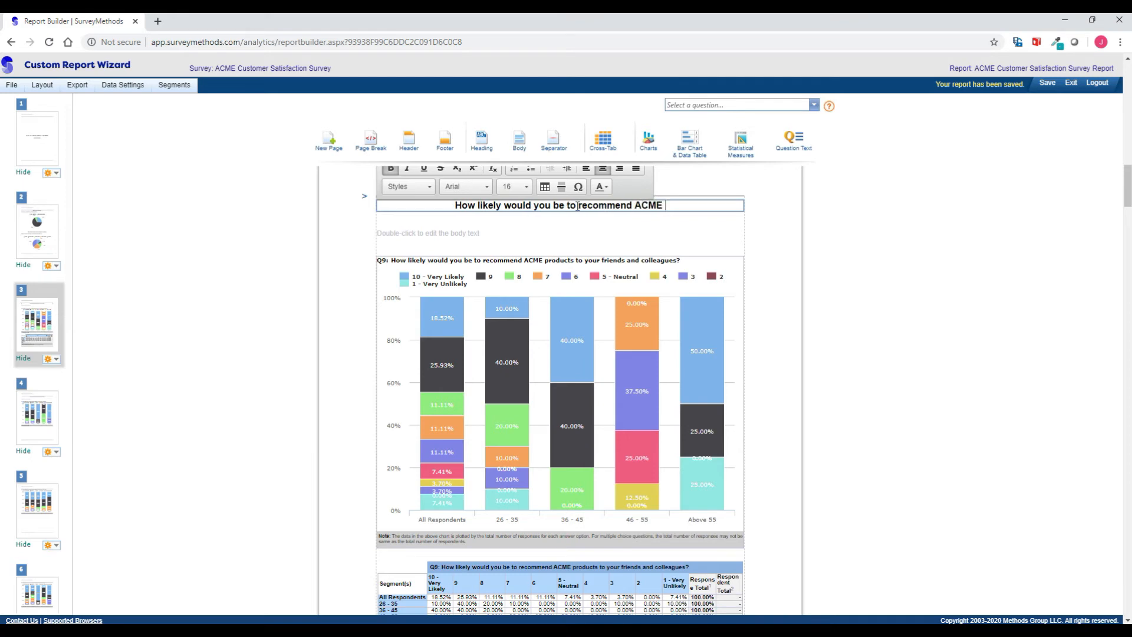
text(products to your fir)
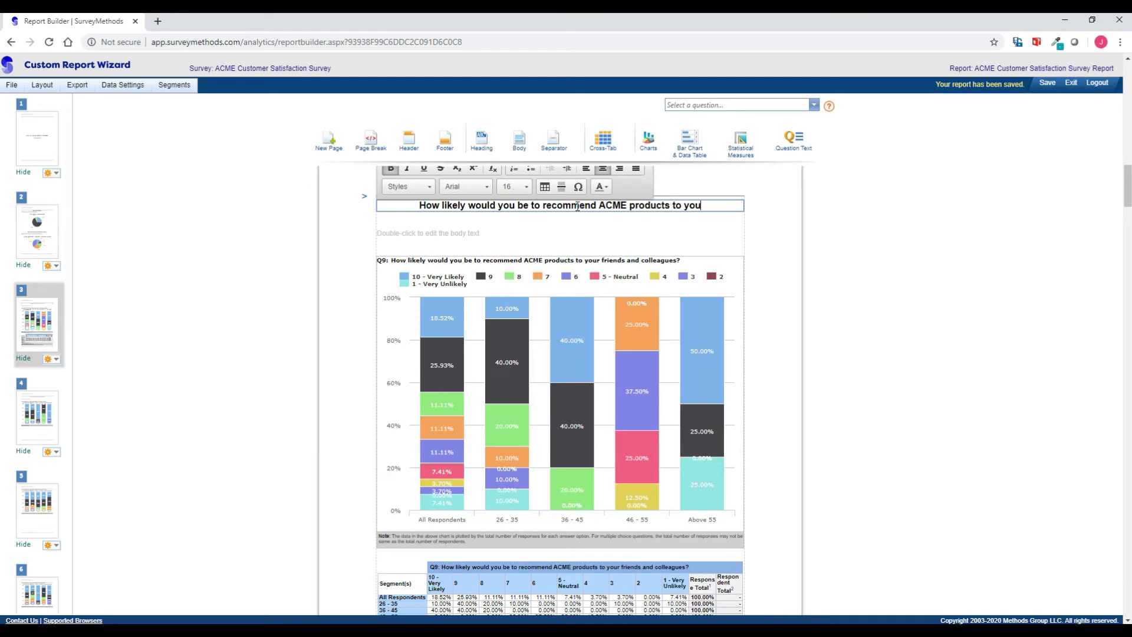
key(BackSpace)
key(BackSpace)
text(riends an)
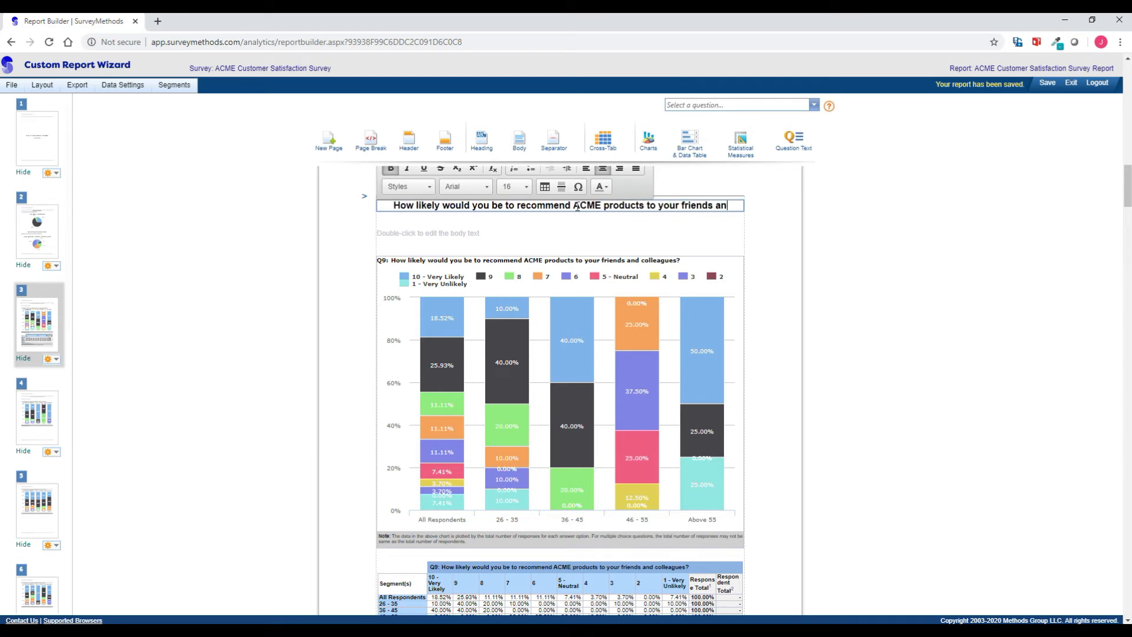
text(d colleagues.)
key(BackSpace)
text(?)
Add body text below the heading with overall Net Promoter Score 11, age-segment scores 30, 80, (75) and 50, and the 46 - 55 review plan.
click(463, 244)
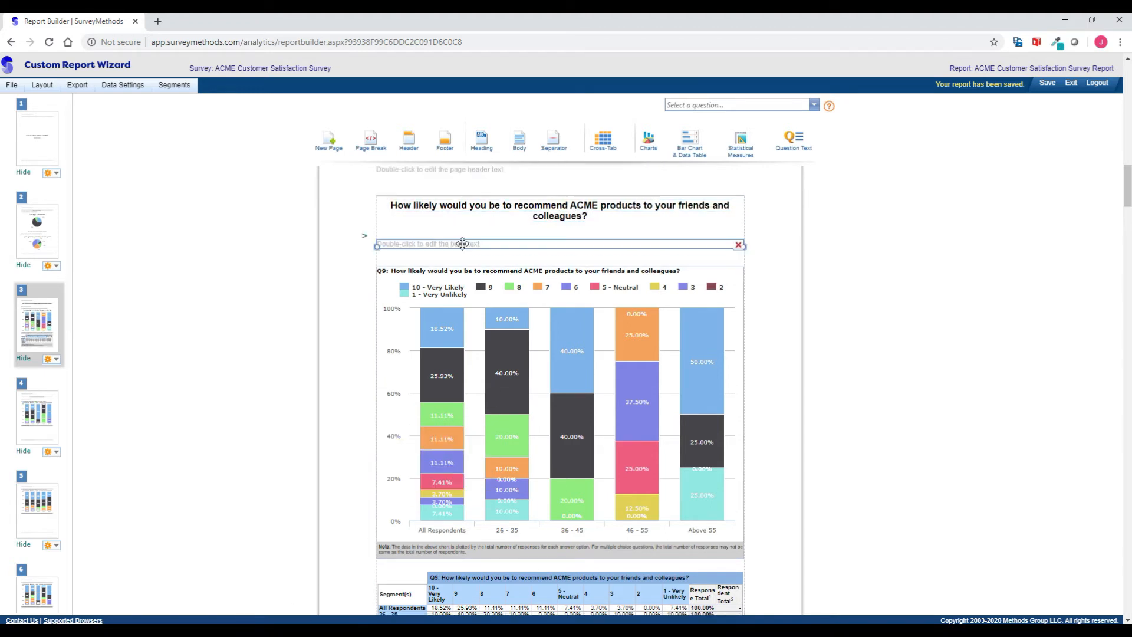
click(436, 245)
click(445, 244)
double_click(445, 243)
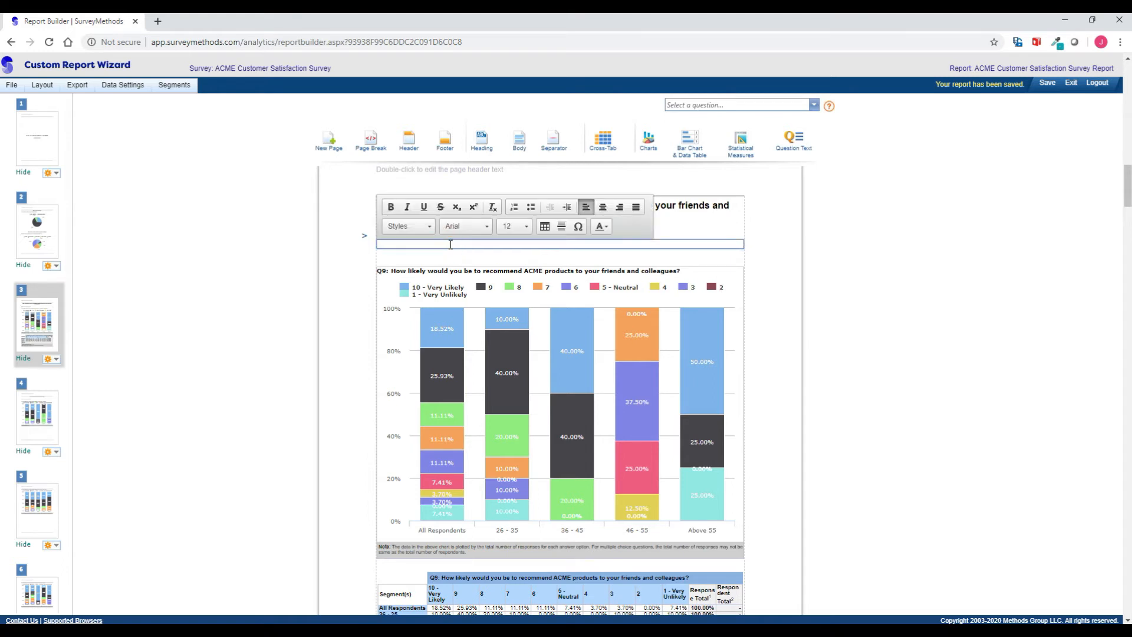
text(Based on initial results, ACME has an overall Net Promoter Score of 11. However, results vary widely between segments: 26 - 35:	30 36 - 45:	80 46 - 55:	(75) Above 55:	50  We intend to review survey data for the 46 - 55 age group to identify any weaknesses and propose solutions. We expect to continue receiving survey data and will continue to monitor the overall and category-specific NPS.)
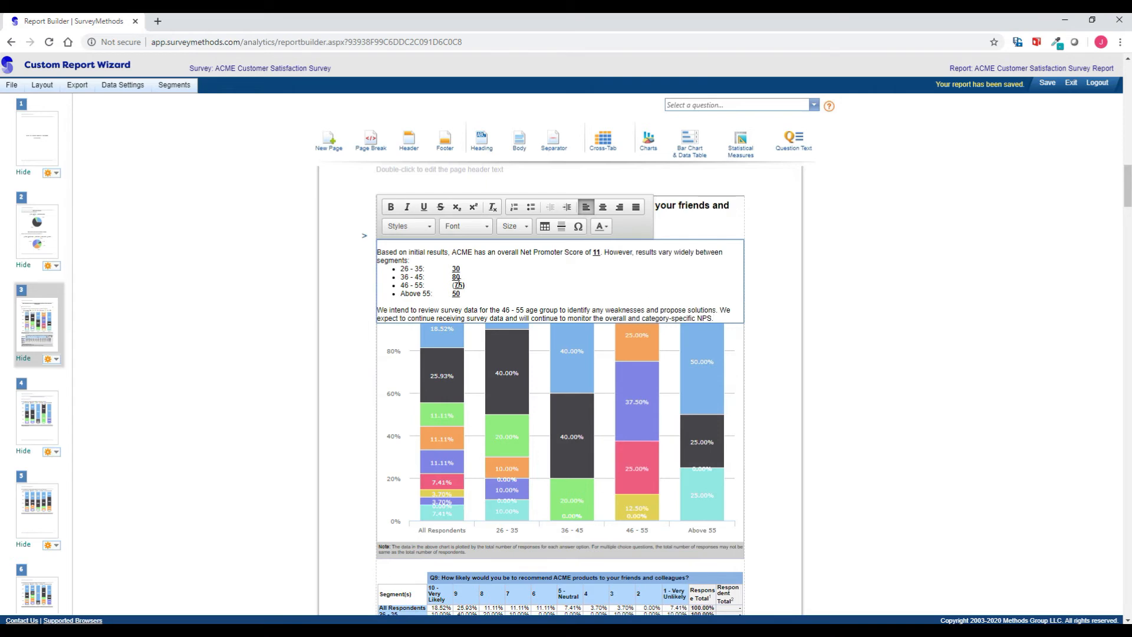
click(458, 277)
click(430, 252)
click(790, 314)
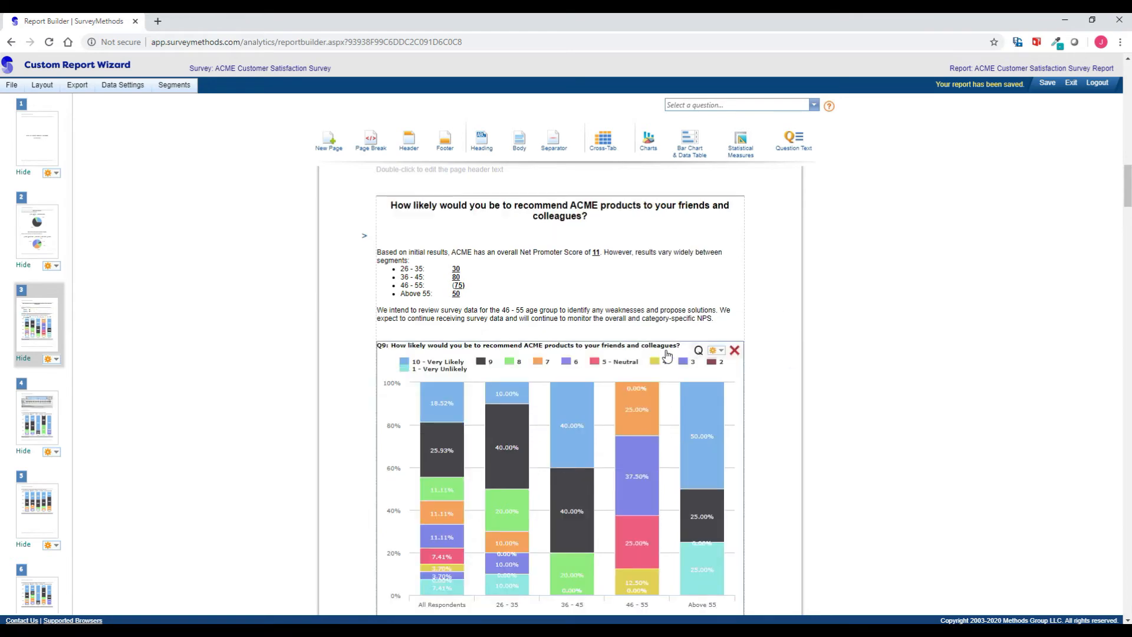
Hide the question text of the Q9 recommendation chart and view its segment and question options without changing them.
click(699, 352)
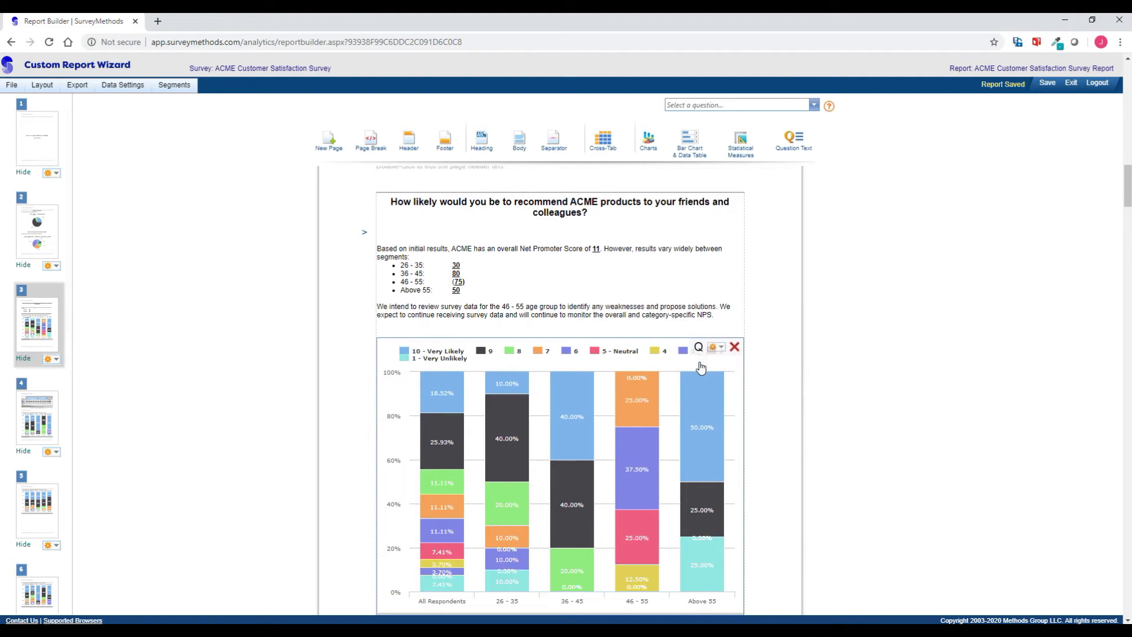
click(716, 292)
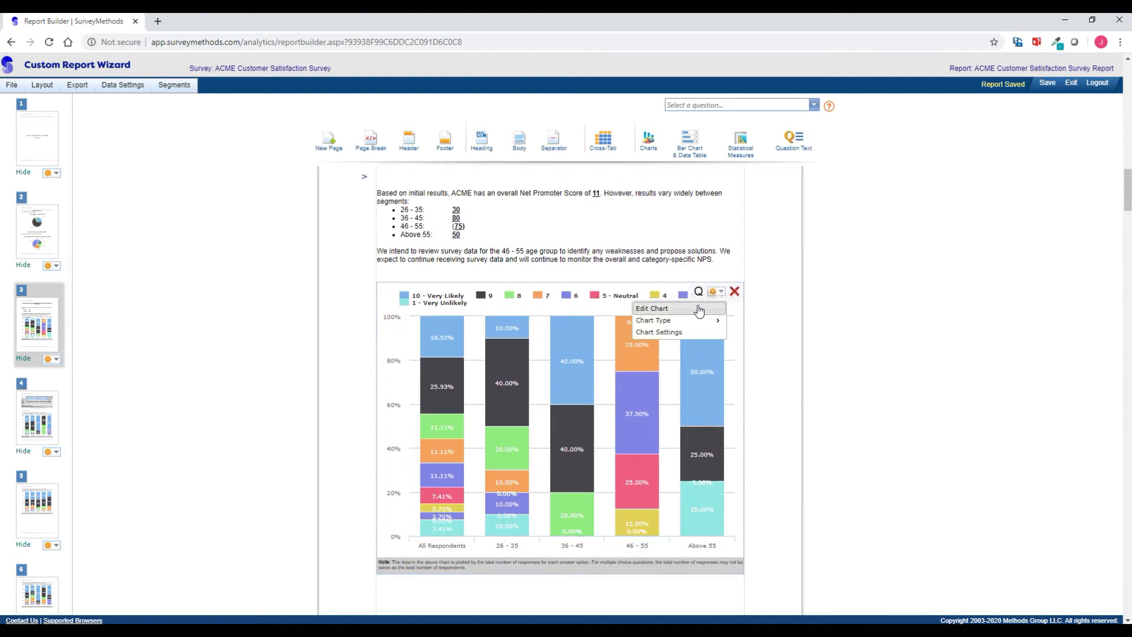
click(696, 308)
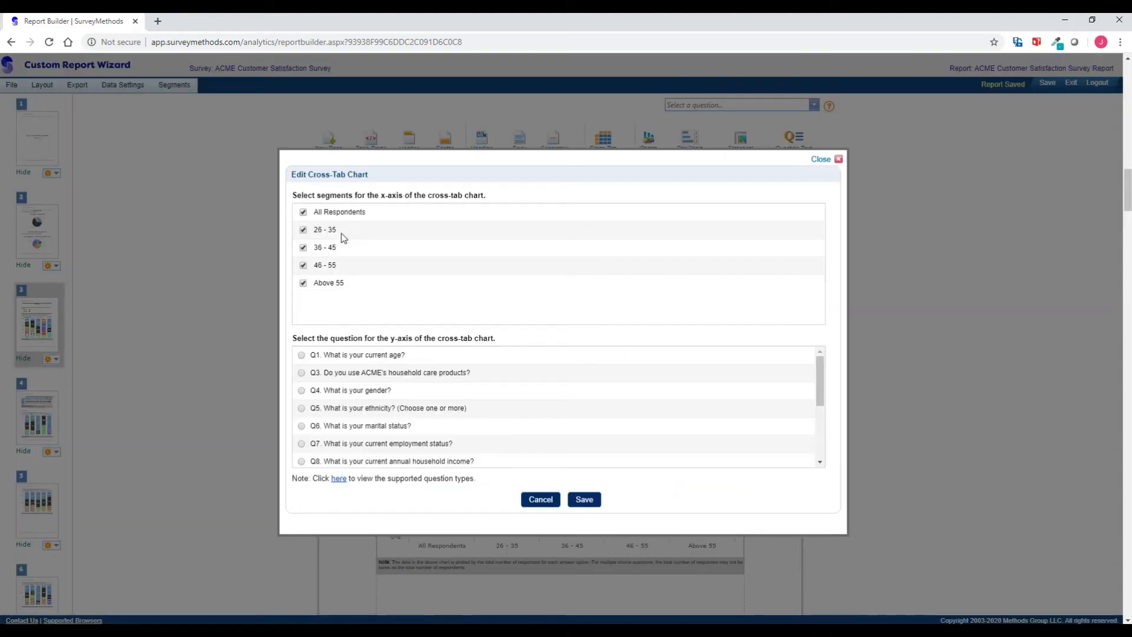
click(533, 501)
Try the Area chart type on the Q9 recommendation chart and return it to Stacked Column.
click(716, 291)
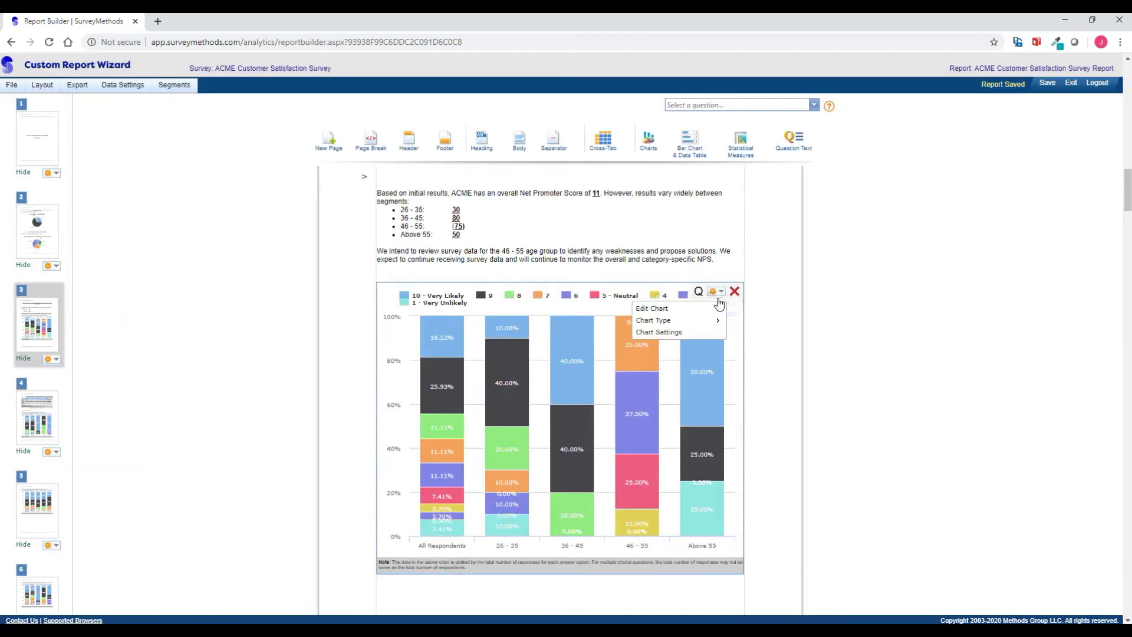
click(735, 322)
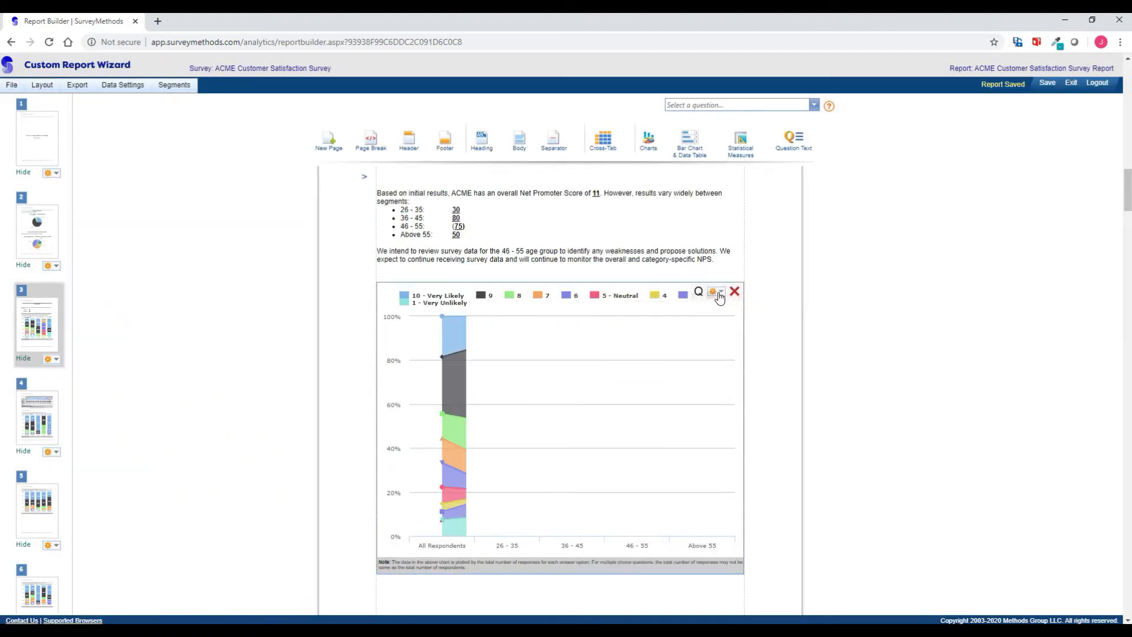
click(715, 292)
mouse_move(705, 322)
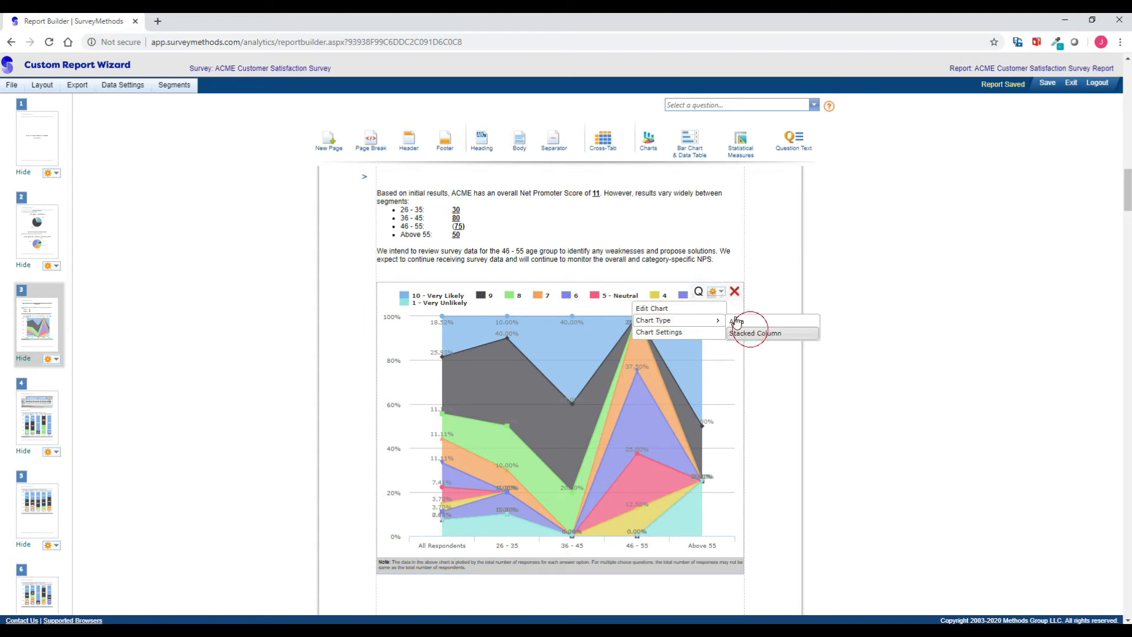
click(740, 330)
Review the cross-tab chart settings of the Q9 recommendation chart, keeping the existing options.
click(721, 297)
click(702, 330)
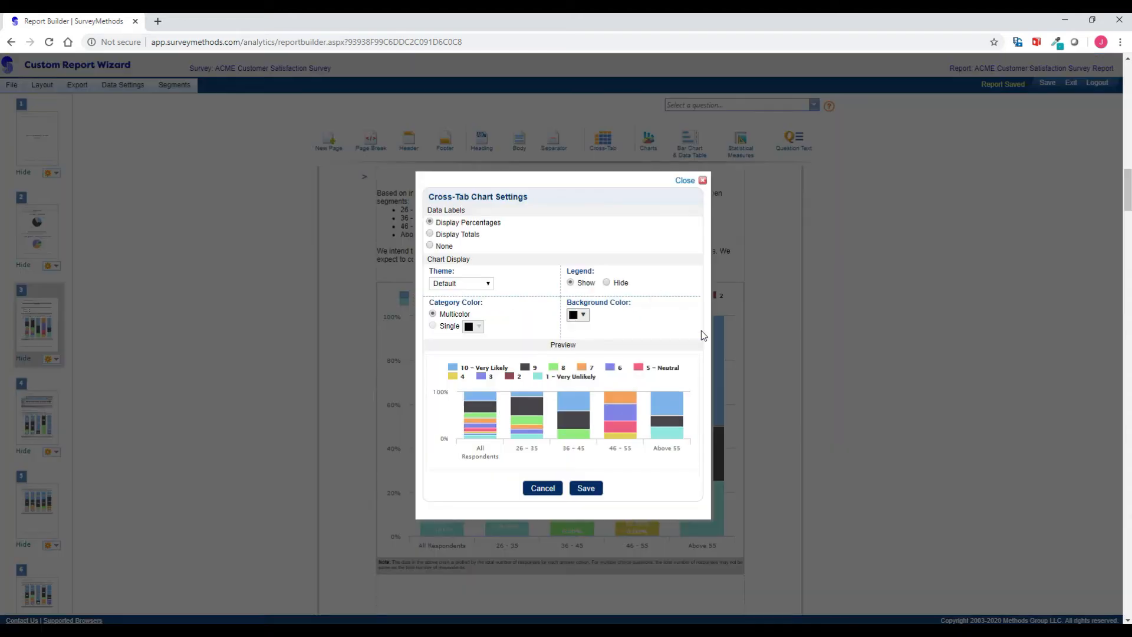
click(586, 490)
Review the segment and question choices of the Q9 cross-tab table without changing them.
scroll(755, 336, down, 4)
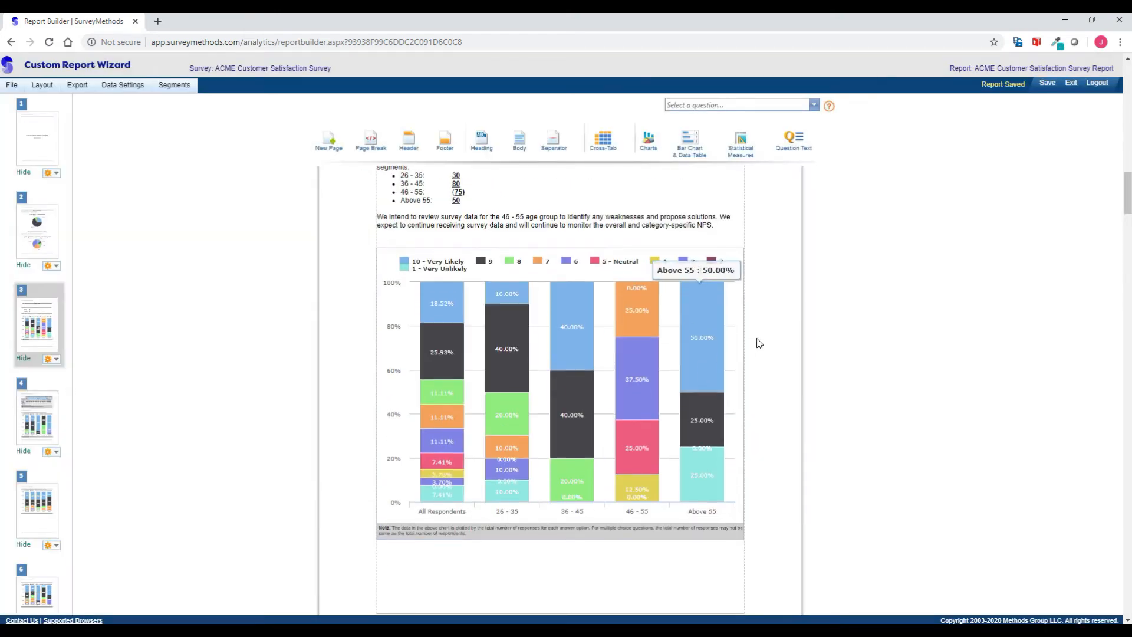
scroll(751, 325, down, 4)
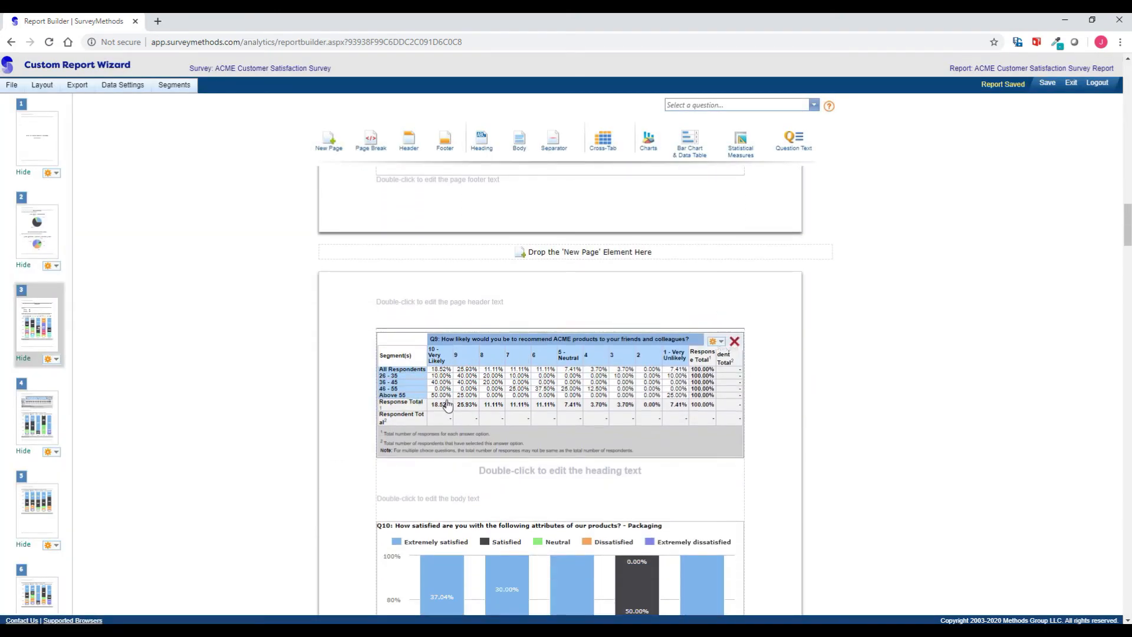
click(715, 342)
click(701, 359)
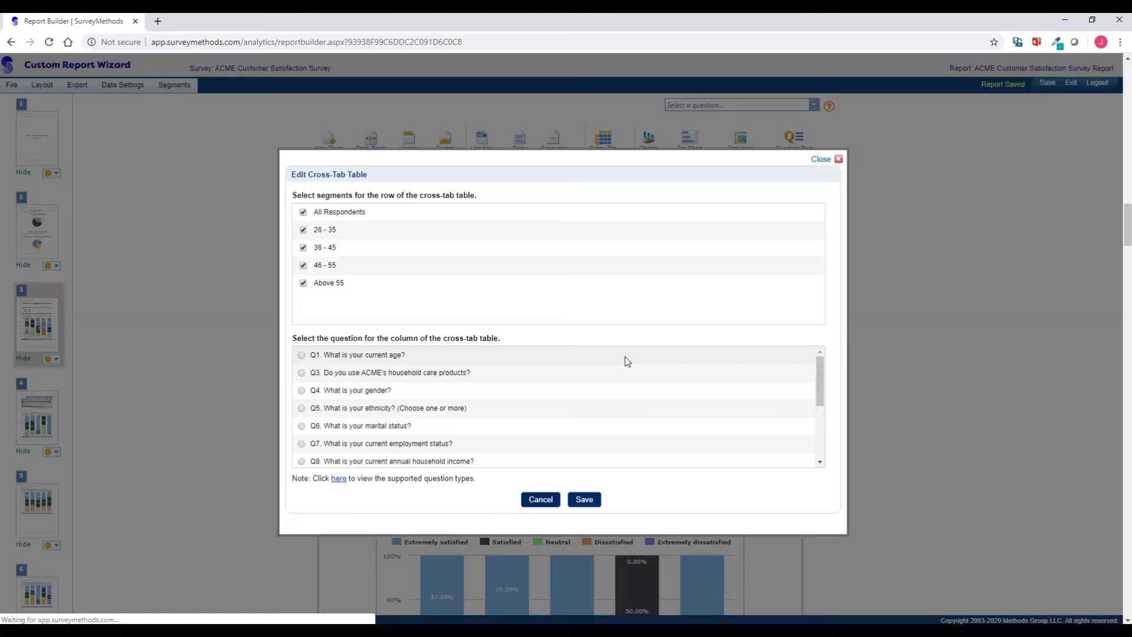
click(540, 500)
Display the data in the Q9 cross-tab table as counts.
click(716, 342)
mouse_move(701, 370)
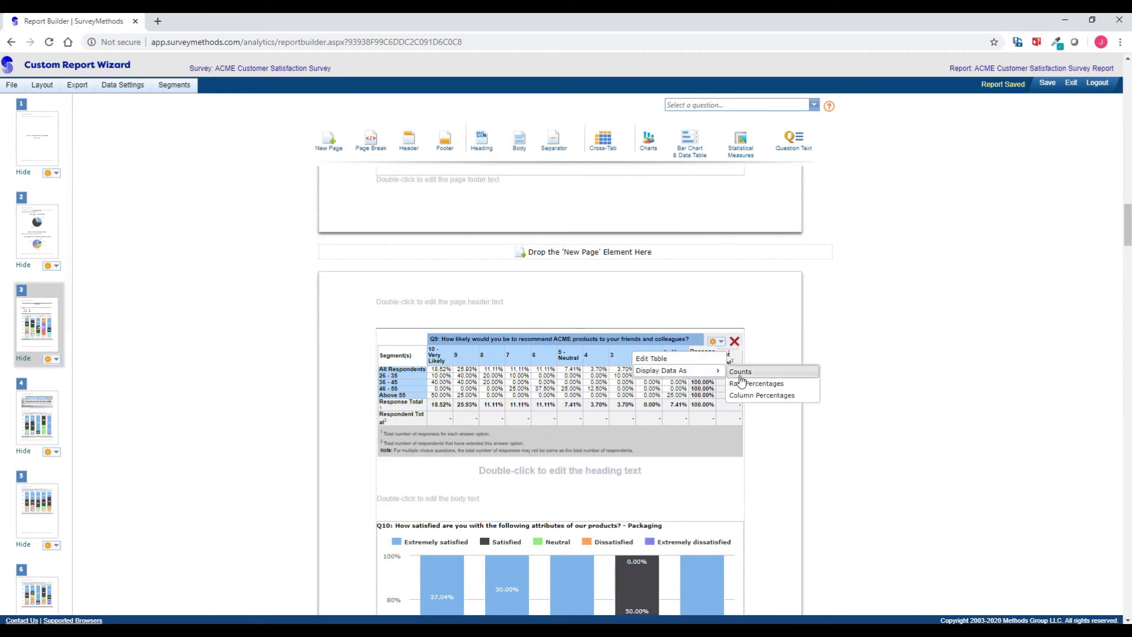
click(720, 343)
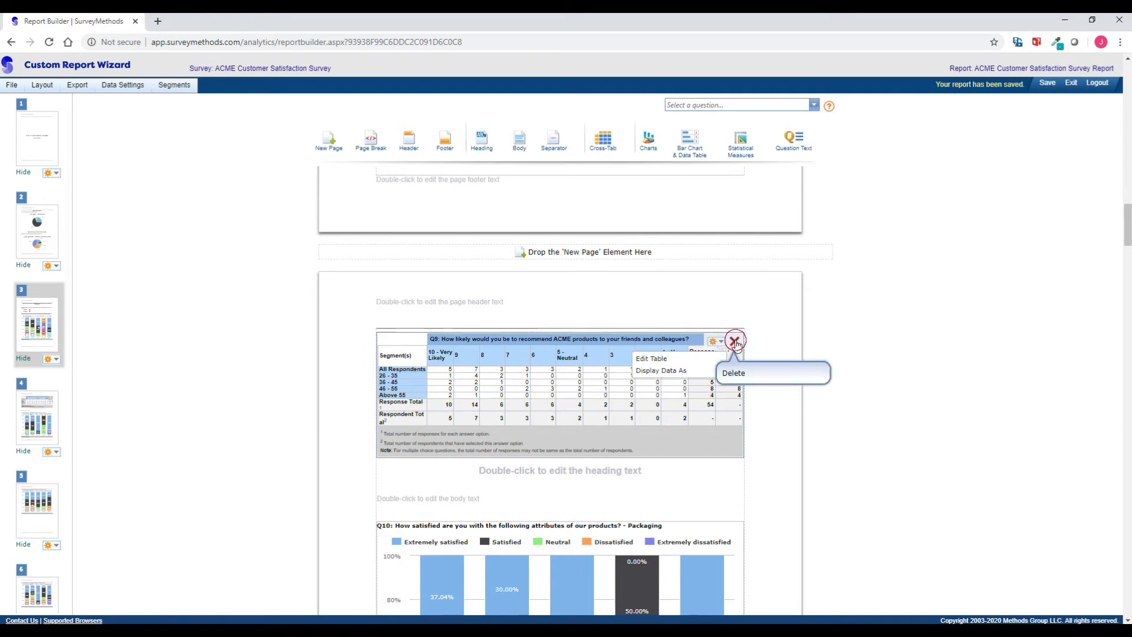
Delete the Q9 cross-tab table from the top of page 4.
click(735, 342)
click(580, 361)
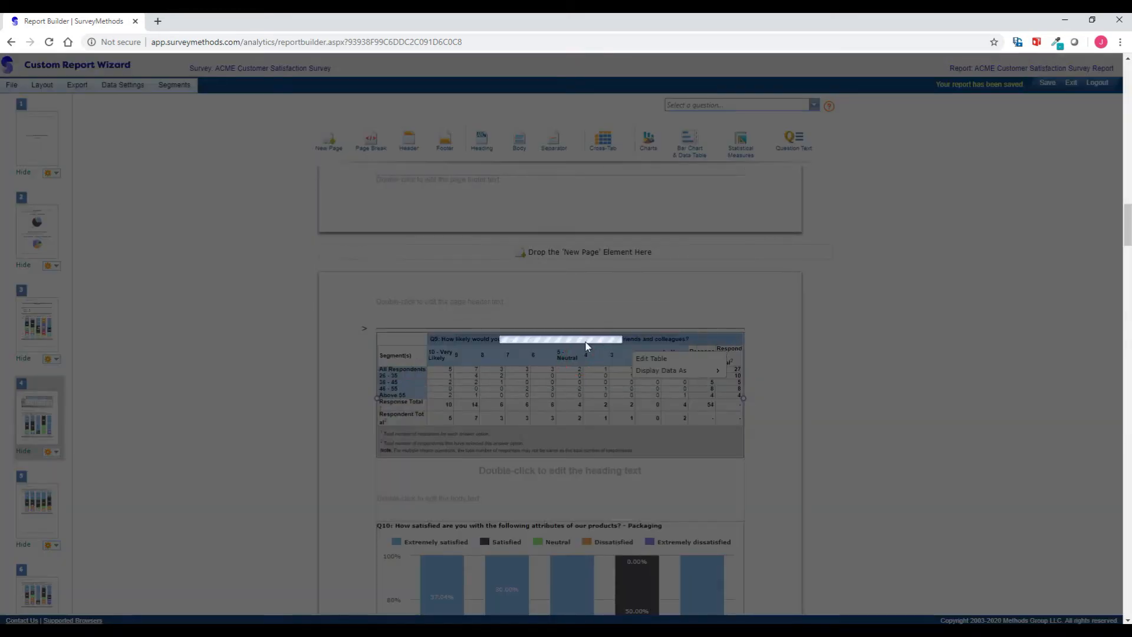
scroll(696, 267, down, 2)
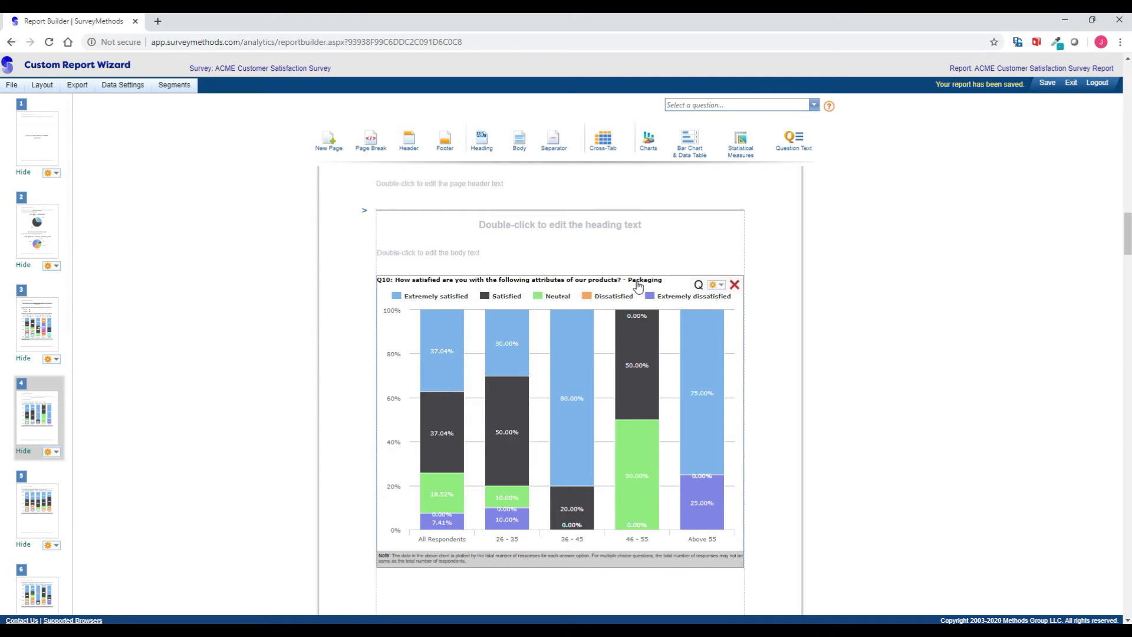
Switch to ACME Survey 2020.pdf in Adobe Acrobat and look up question 10 on satisfaction with product attributes.
click(470, 630)
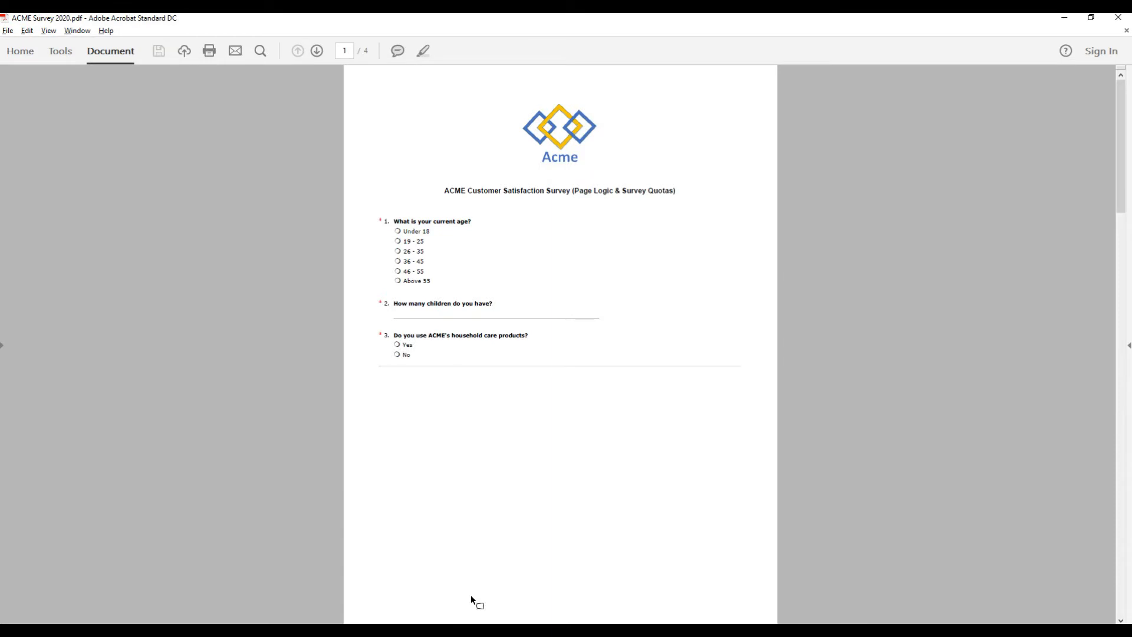
scroll(566, 217, down, 15)
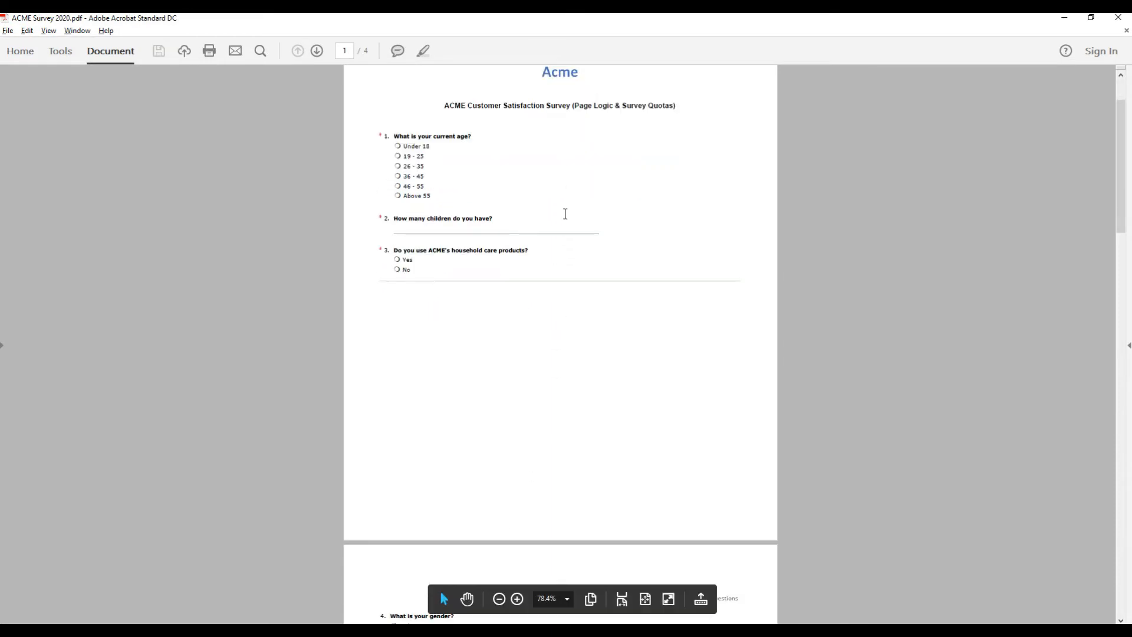
scroll(572, 225, down, 15)
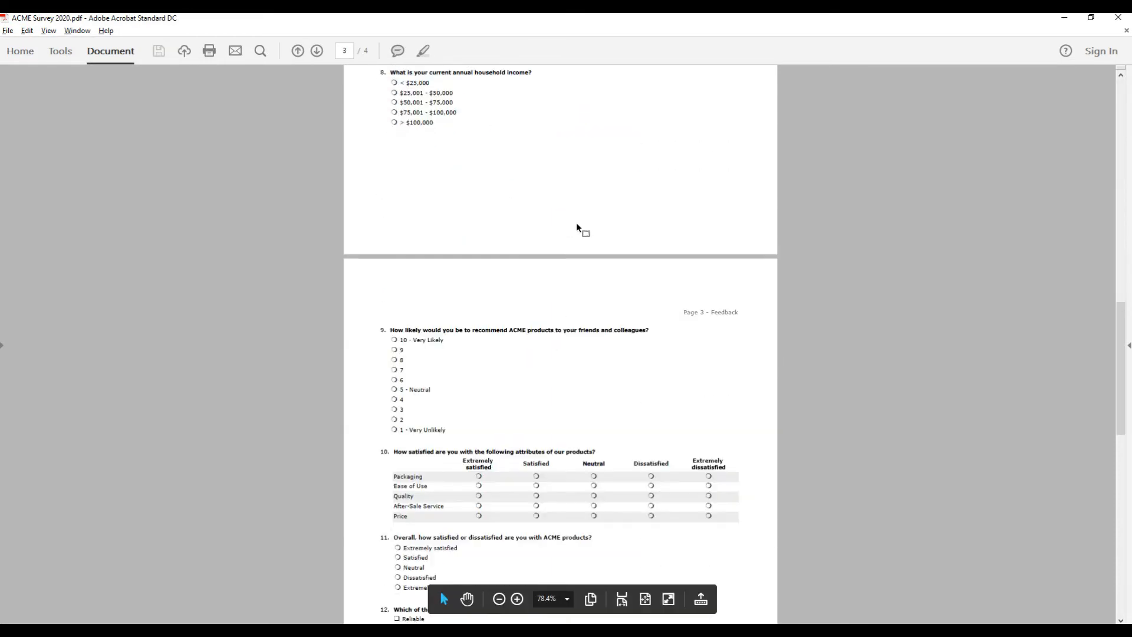
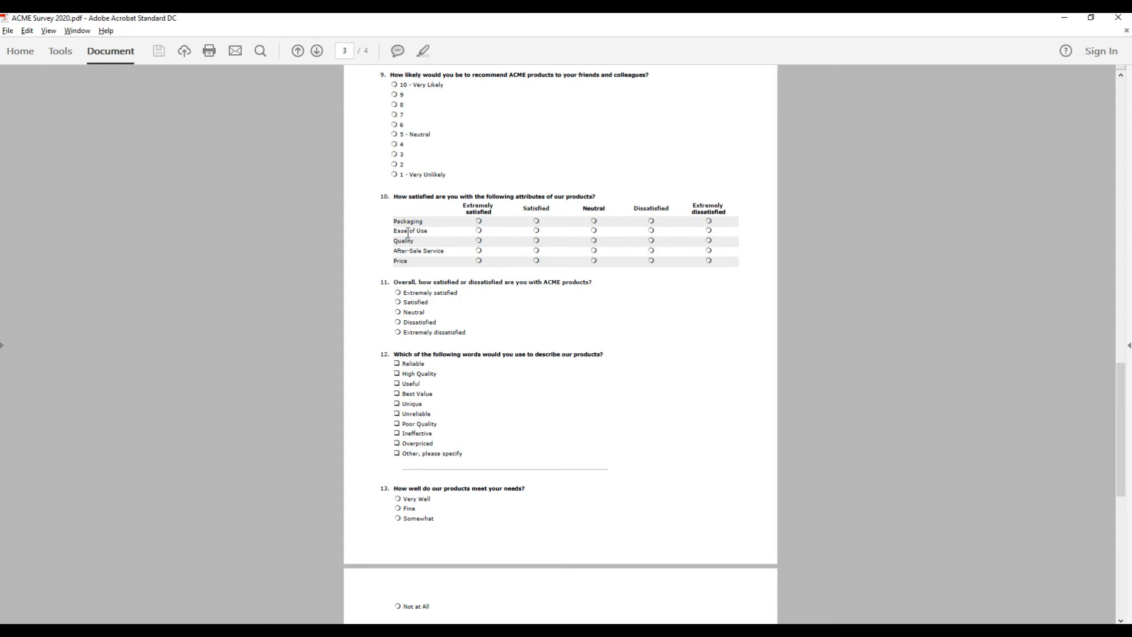
Highlight question 10's attributes in the PDF, switch back to the report builder in Chrome, and review the Q10 chart for each attribute.
drag(394, 223, 438, 247)
key(alt+Tab)
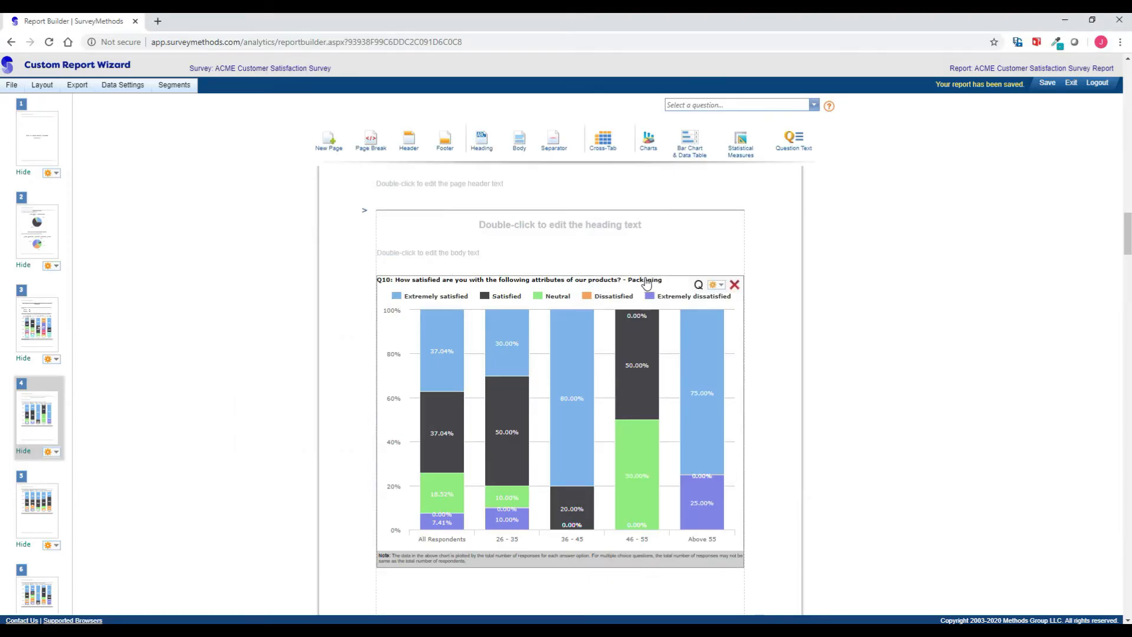
scroll(641, 282, down, 10)
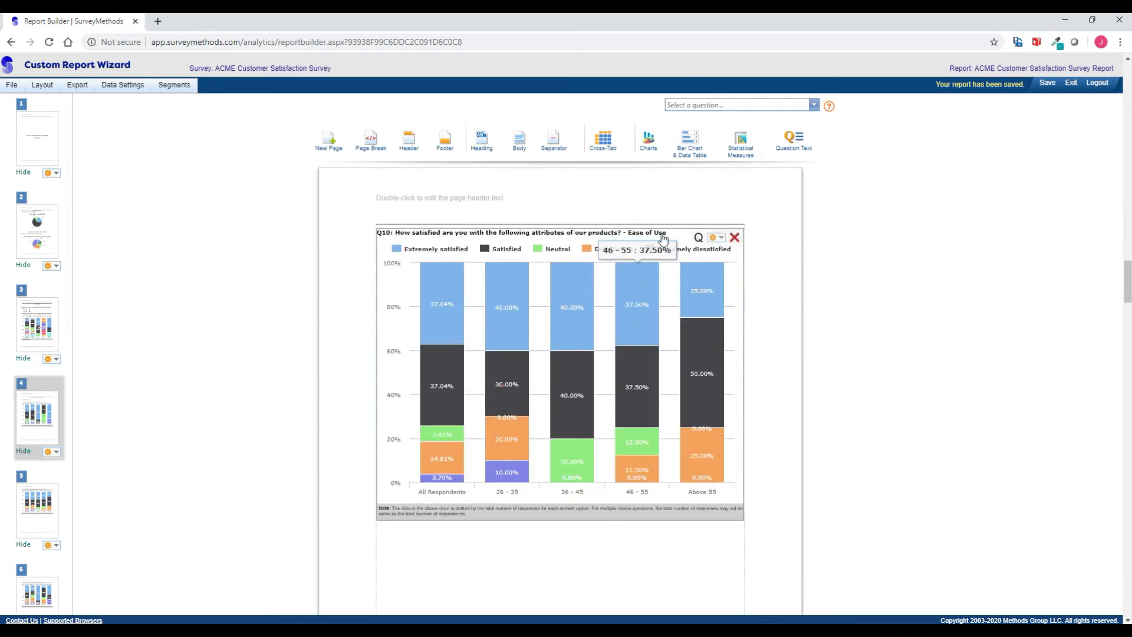
scroll(643, 271, down, 10)
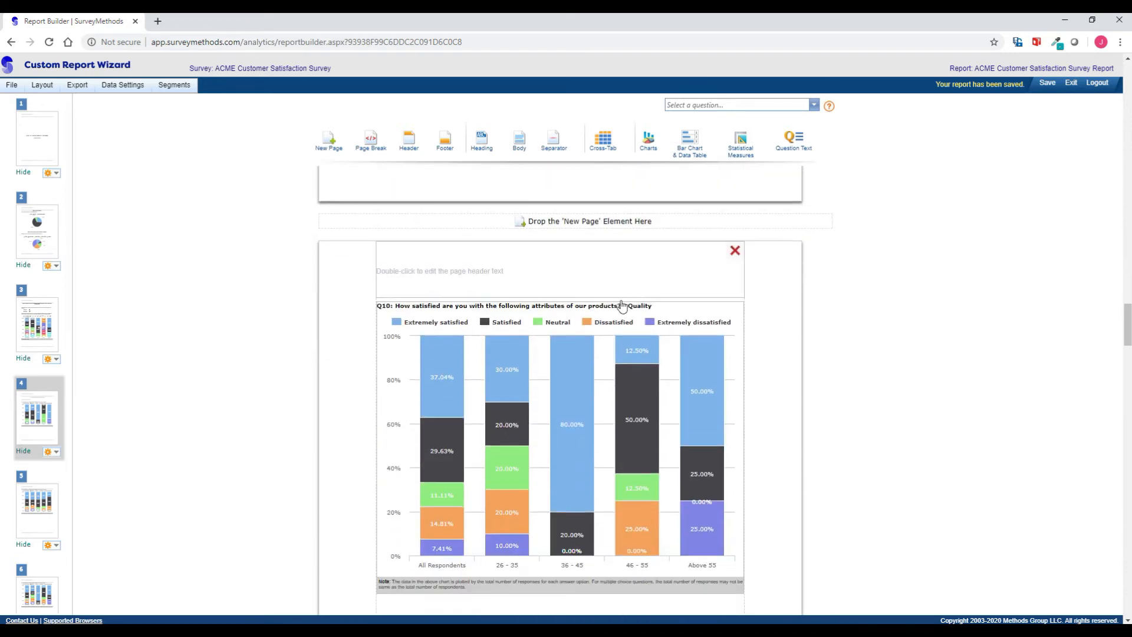
scroll(625, 295, down, 10)
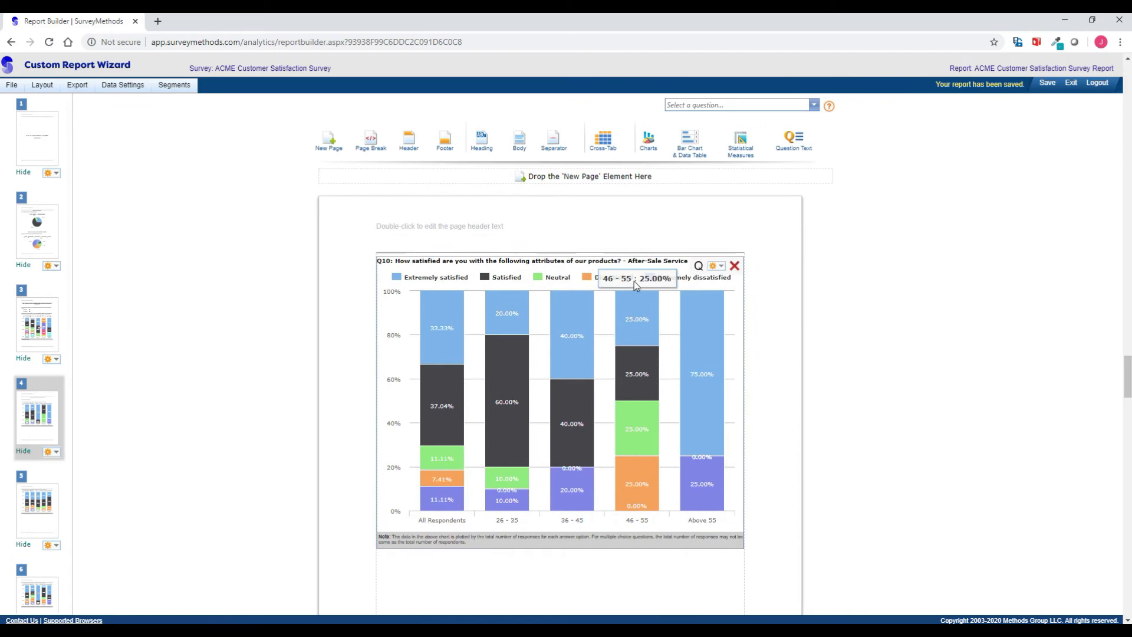
scroll(640, 274, down, 10)
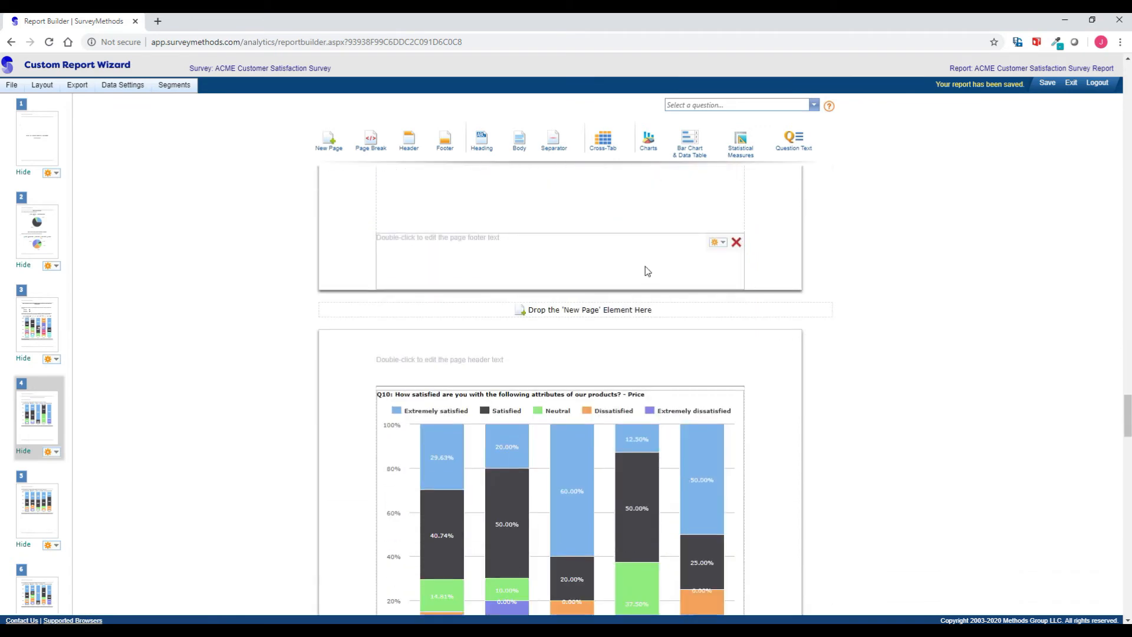
scroll(645, 268, down, 2)
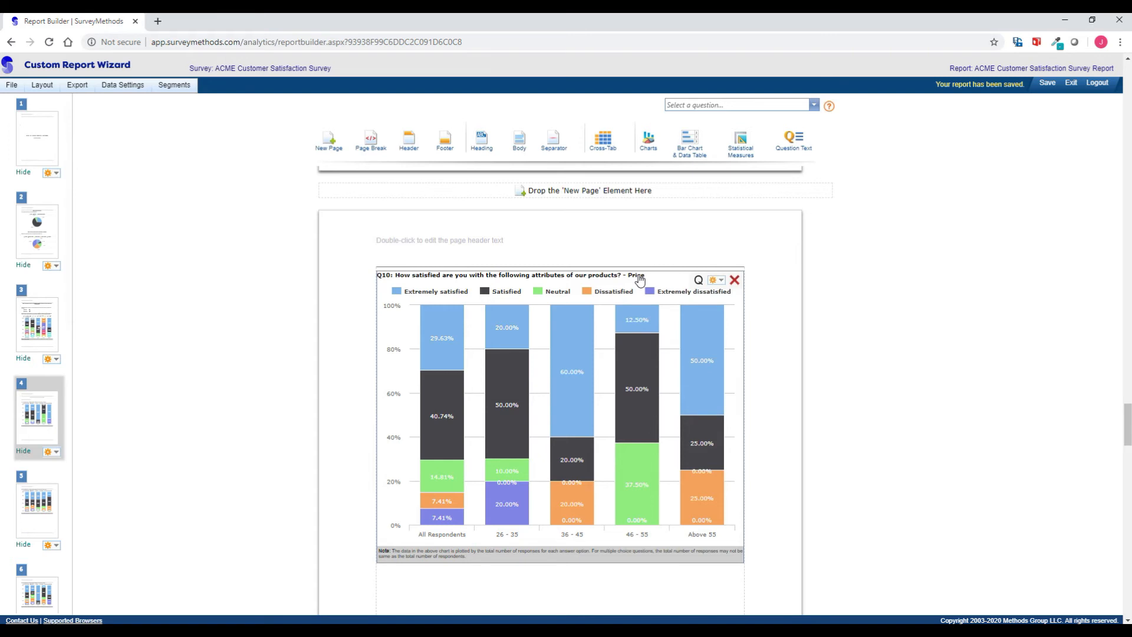
scroll(643, 280, down, 1)
scroll(647, 282, down, 1)
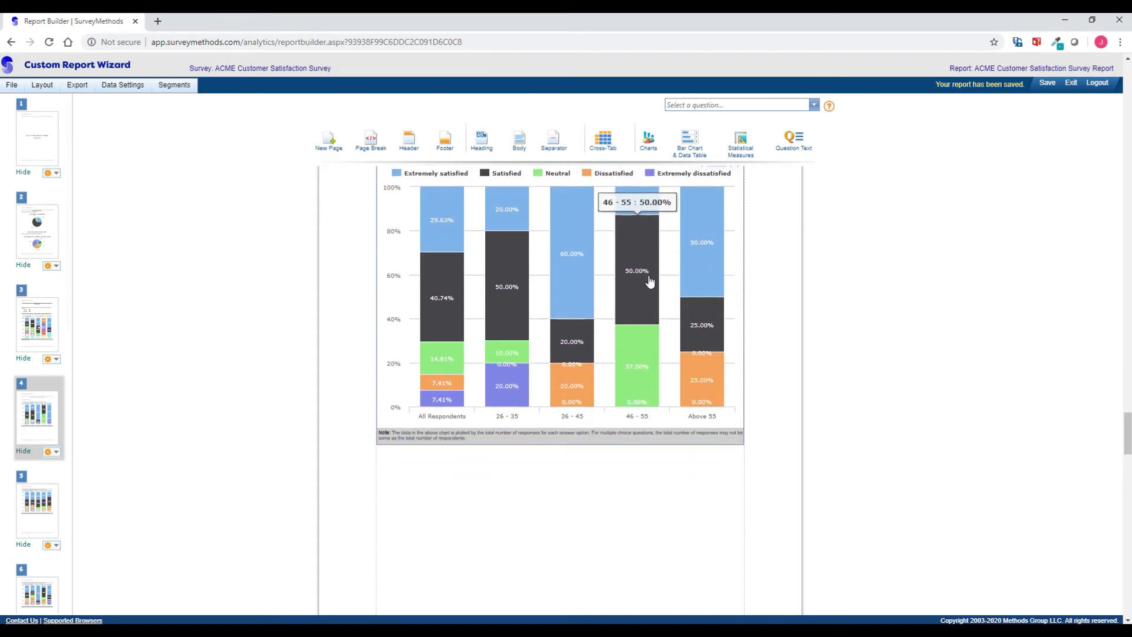
scroll(649, 282, down, 8)
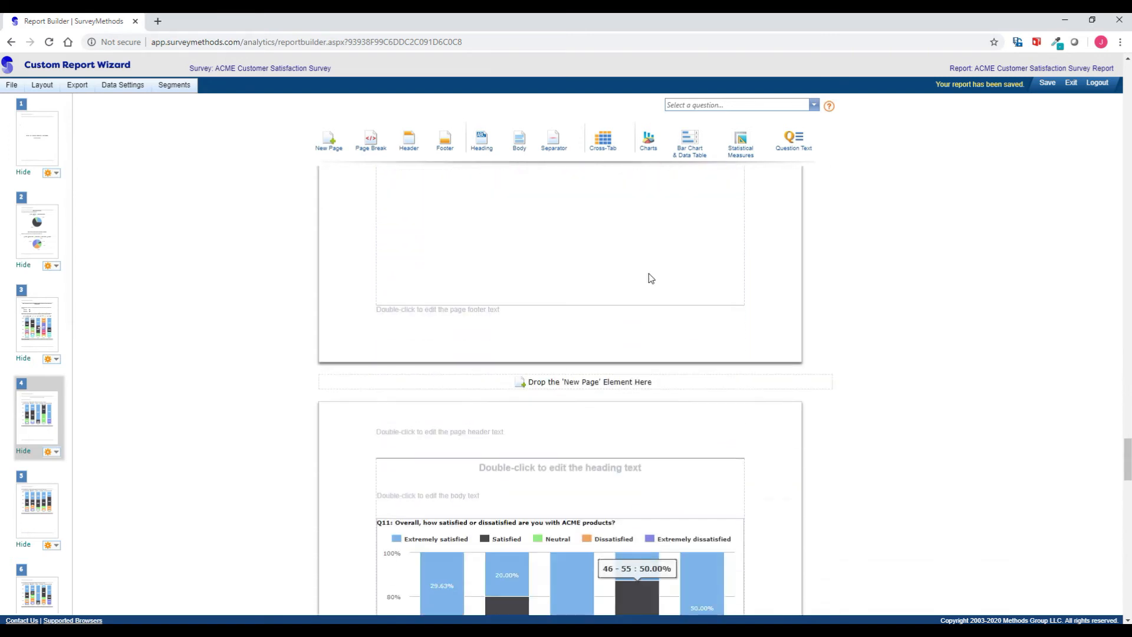
Examine the Q11 overall satisfaction and Q13 product needs cross-tab charts by age segment.
scroll(643, 280, down, 1)
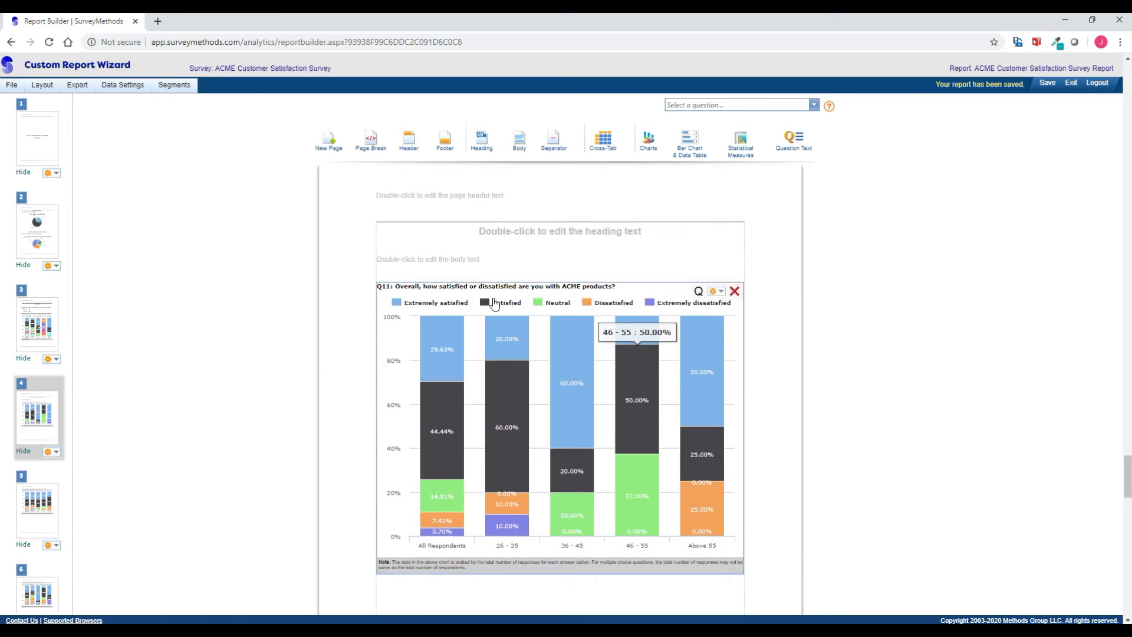
scroll(587, 292, down, 2)
scroll(634, 271, up, 1)
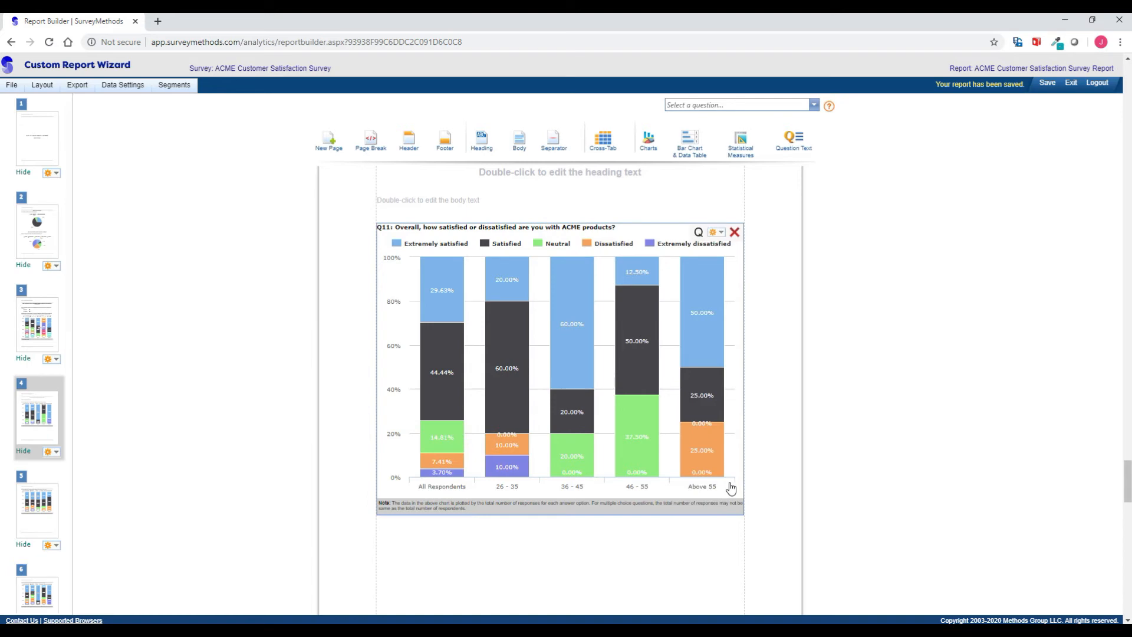
mouse_move(708, 396)
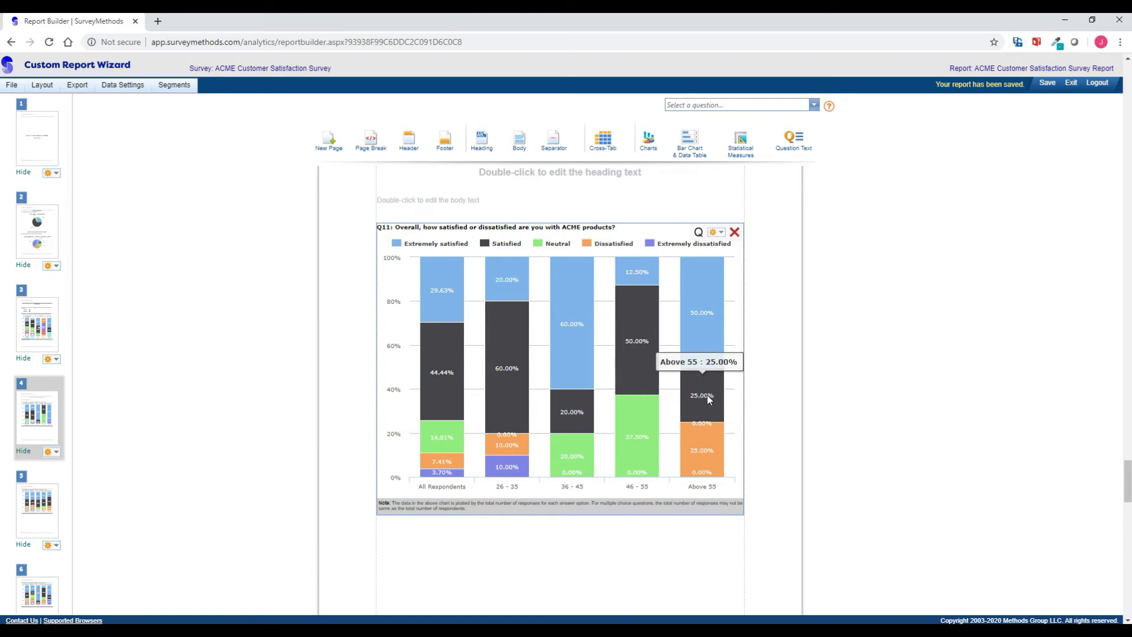
mouse_move(646, 341)
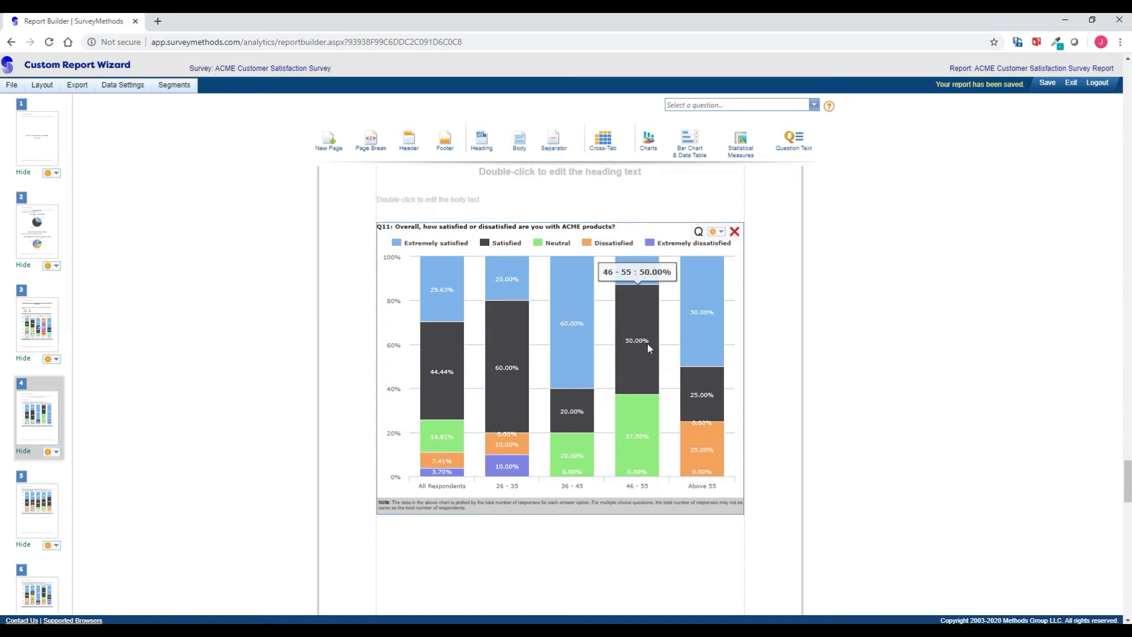
scroll(648, 348, down, 8)
scroll(650, 330, down, 2)
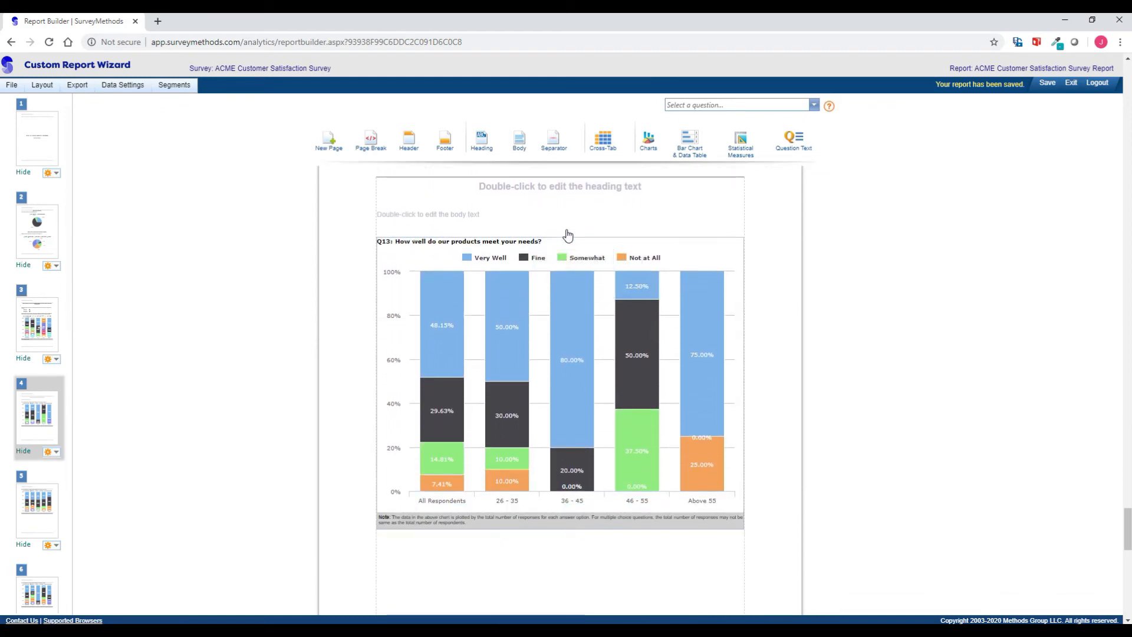
scroll(669, 240, down, 1)
scroll(694, 246, up, 1)
mouse_move(744, 263)
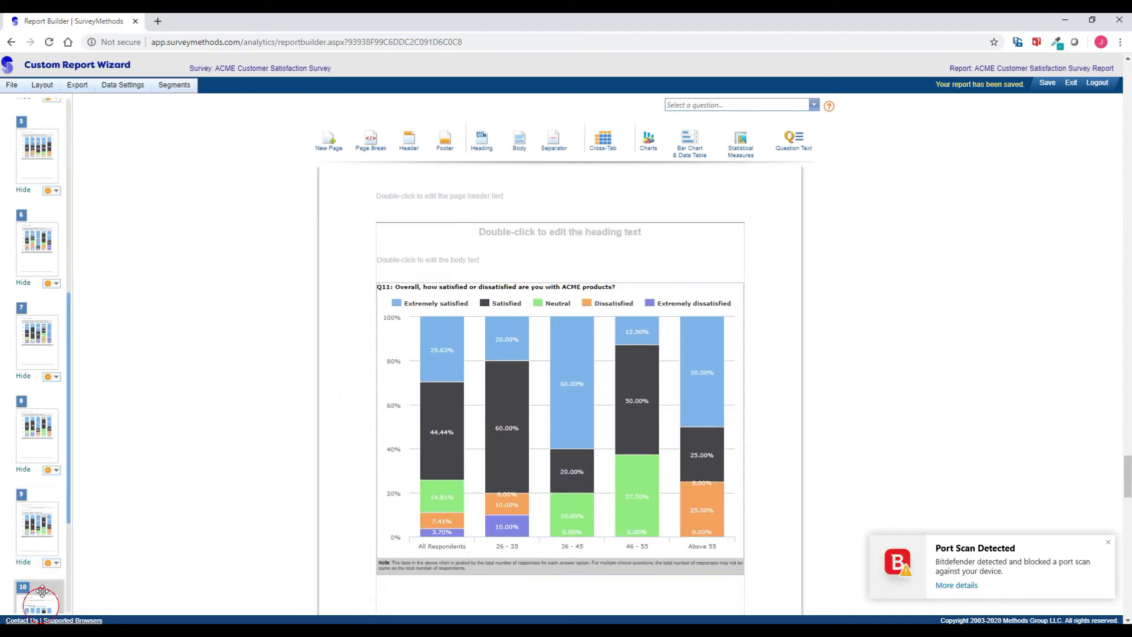
Add a new blank page above page 10, which holds the Q13 chart.
click(40, 601)
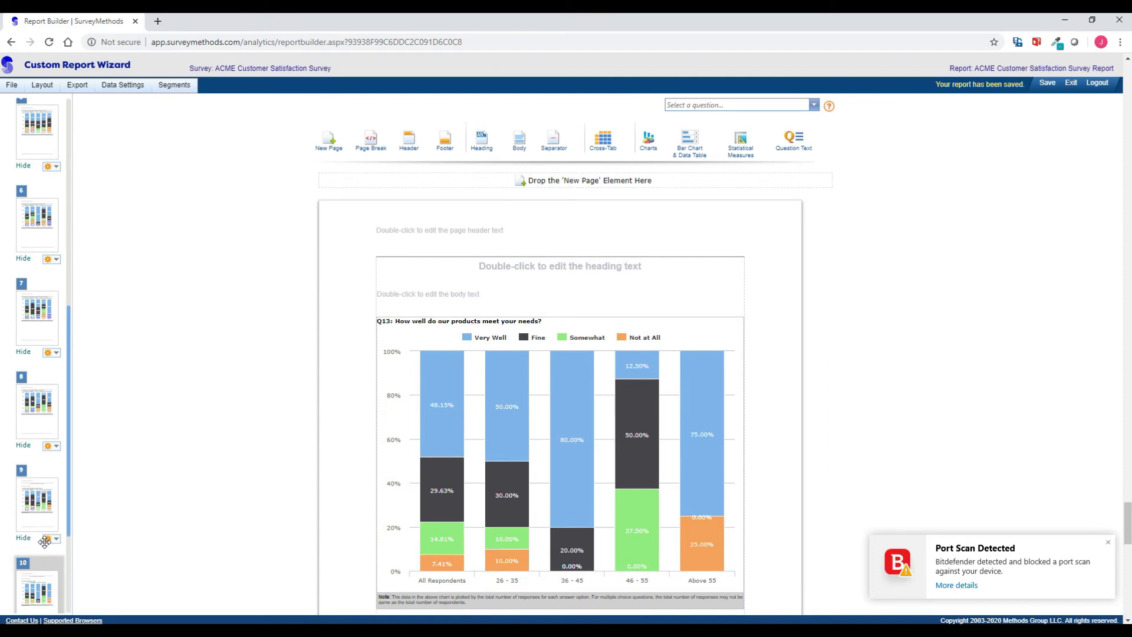
click(51, 597)
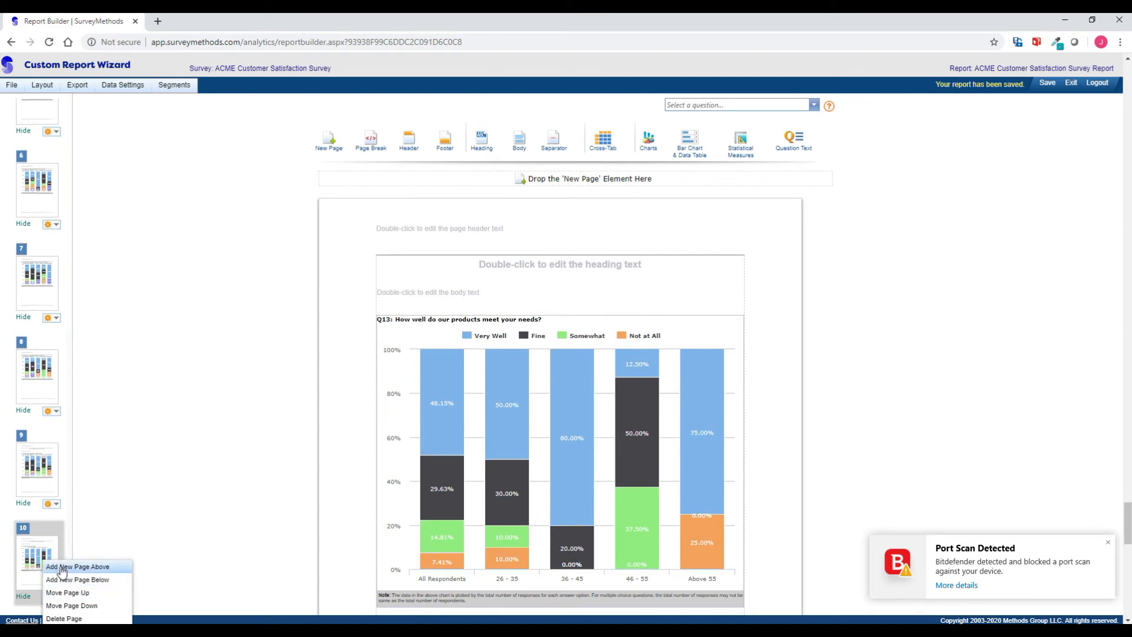
click(62, 568)
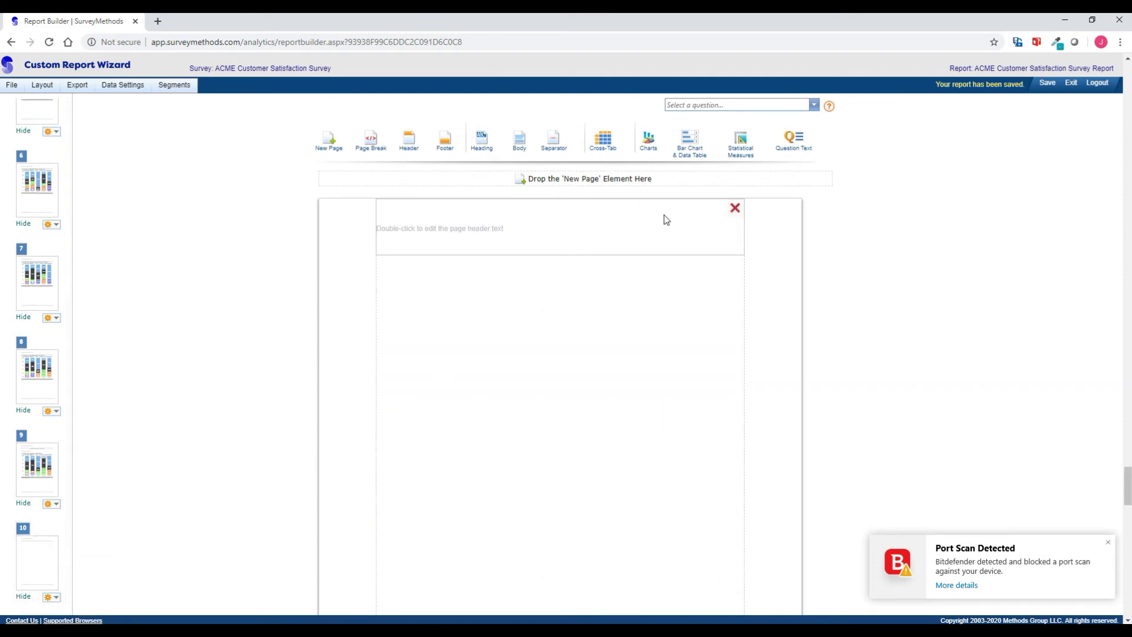
Place a chart for Q12 on the new page, assigned to the All Respondents segment.
click(725, 105)
scroll(718, 157, down, 3)
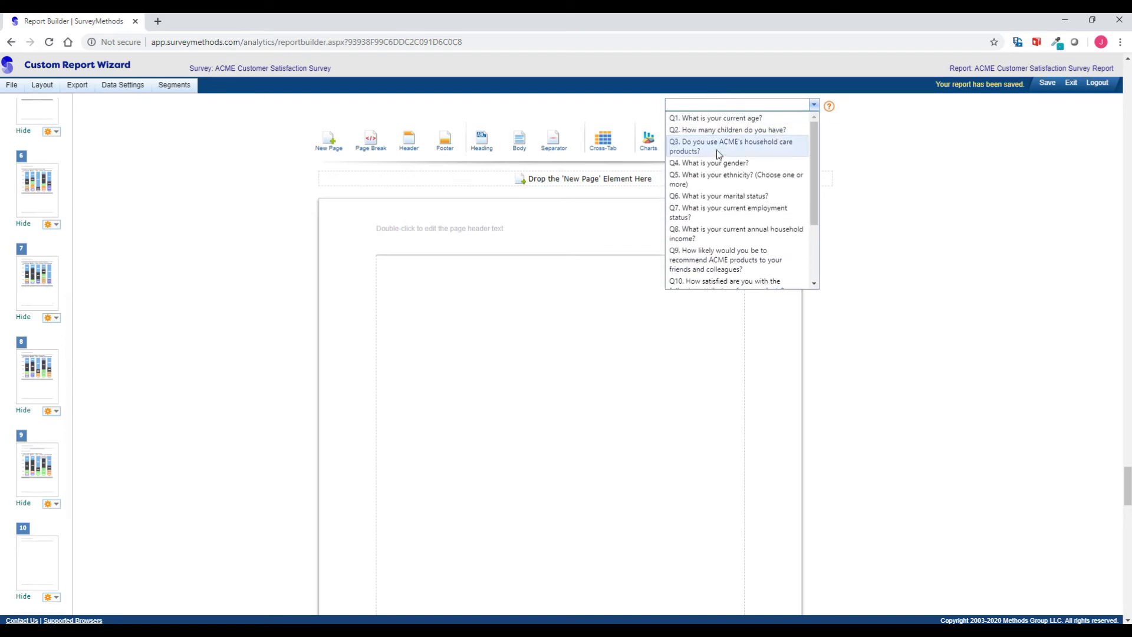
click(701, 265)
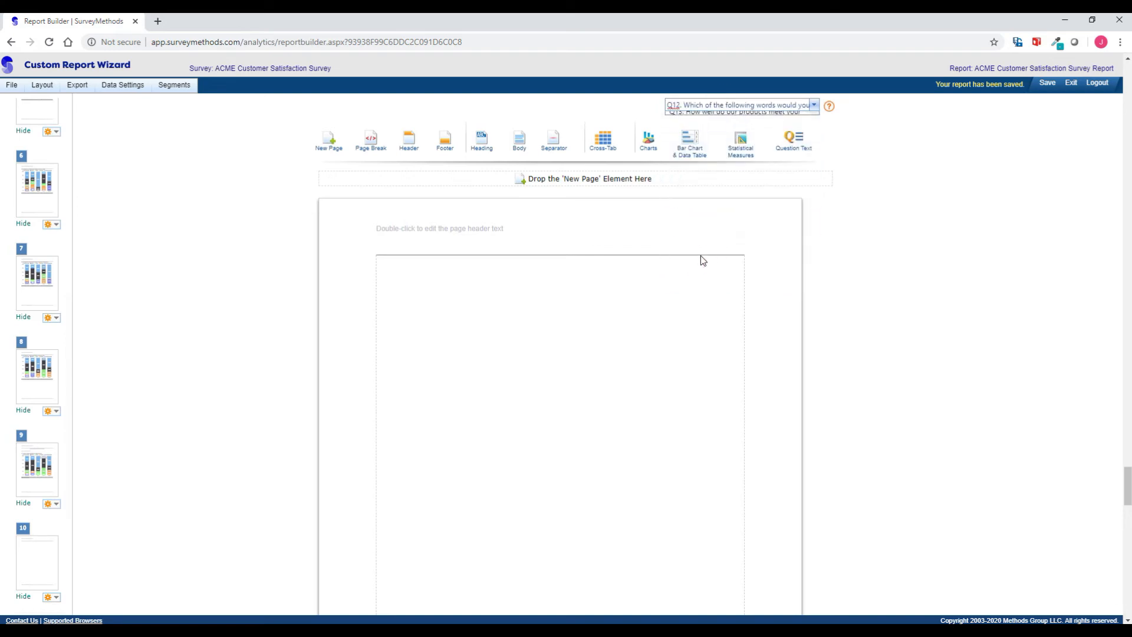
drag(654, 141, 582, 311)
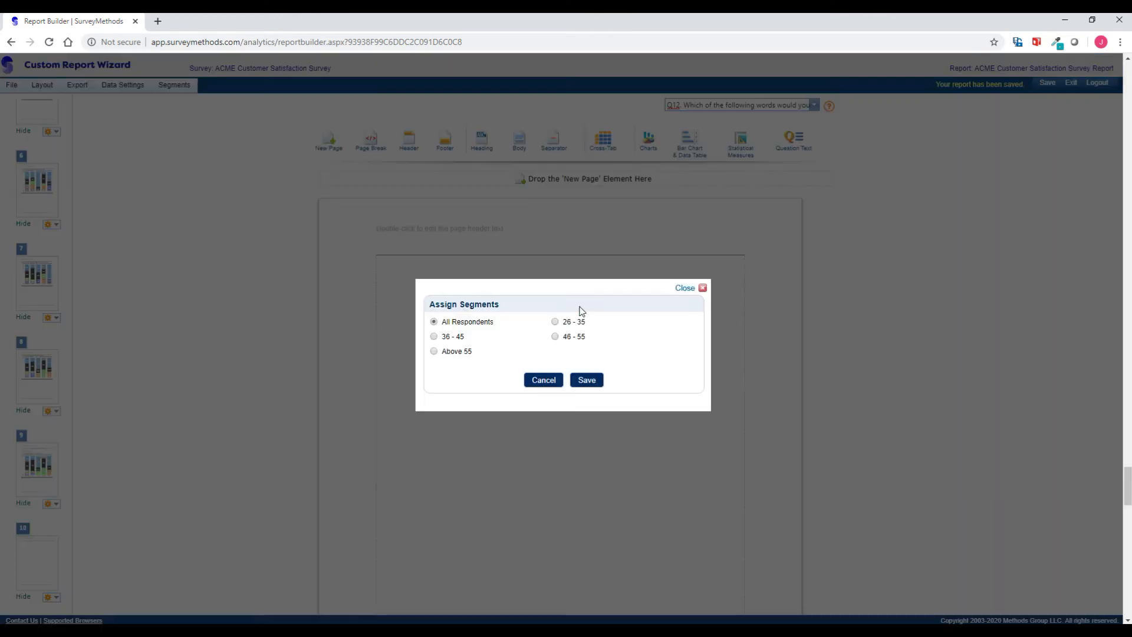
click(435, 322)
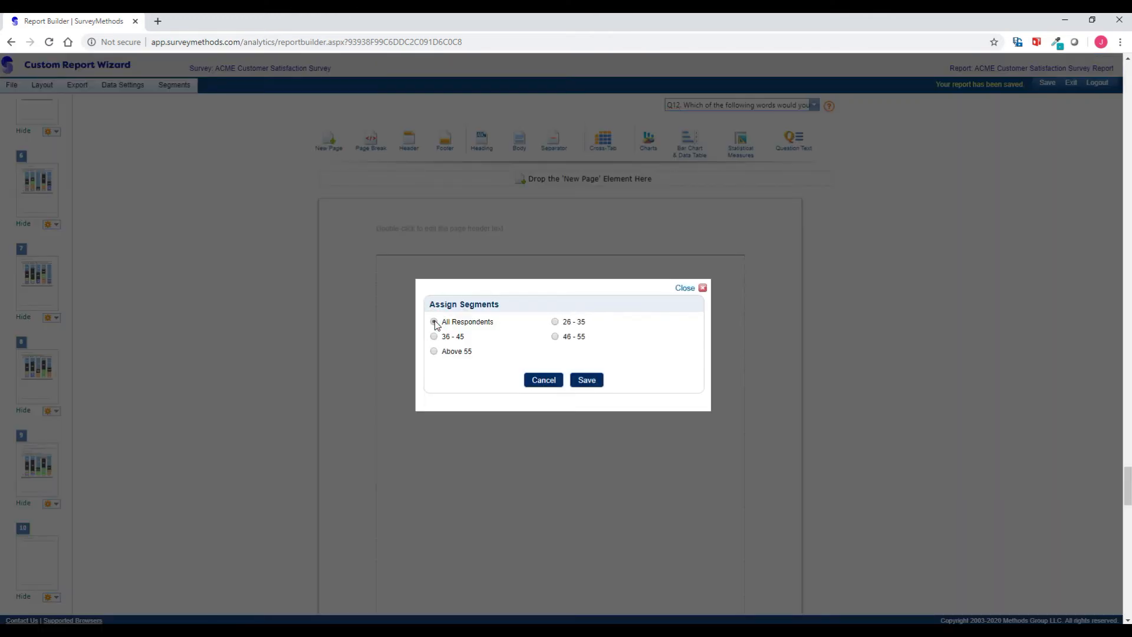
click(587, 381)
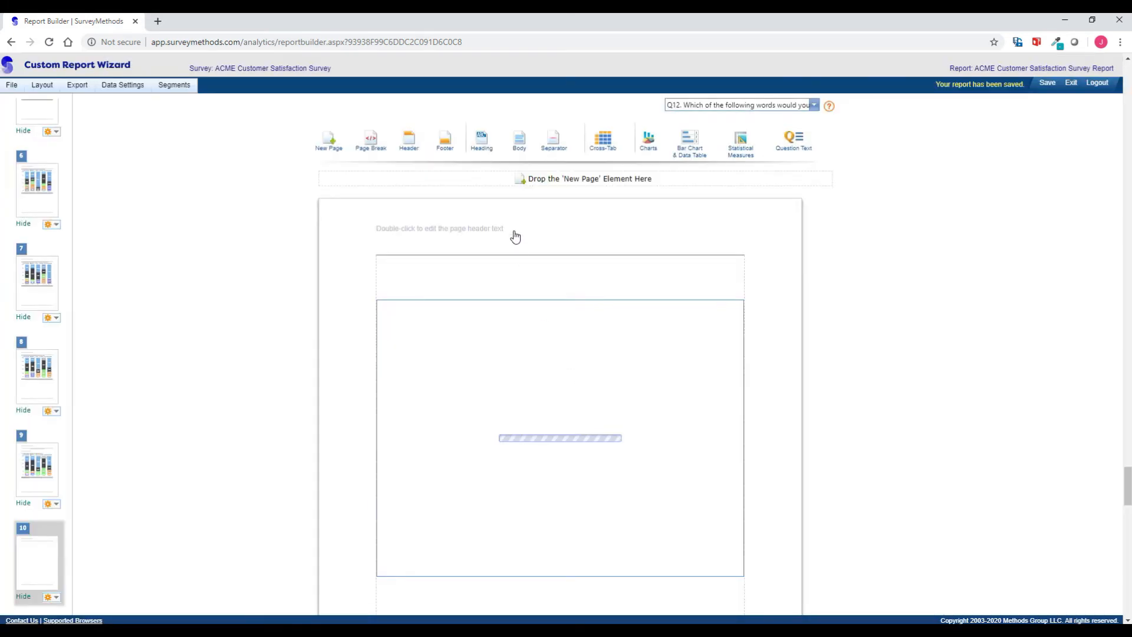
Add a heading above the Q12 chart reading "Which of the following words would you use to describe our products?".
drag(482, 138, 485, 276)
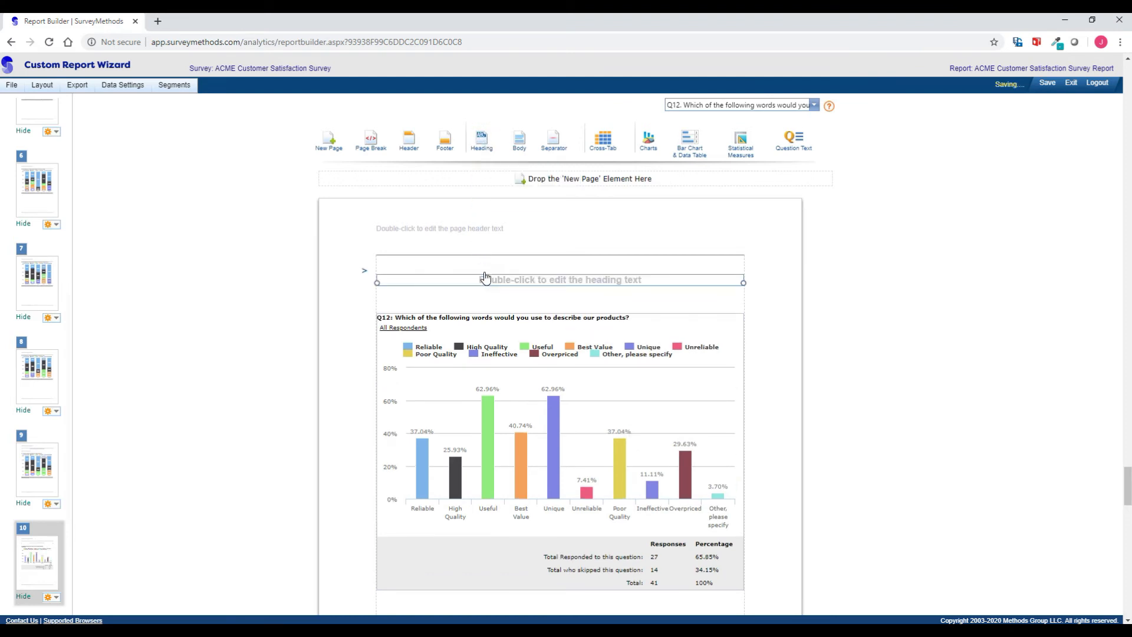
double_click(515, 280)
text(Which of the following words would)
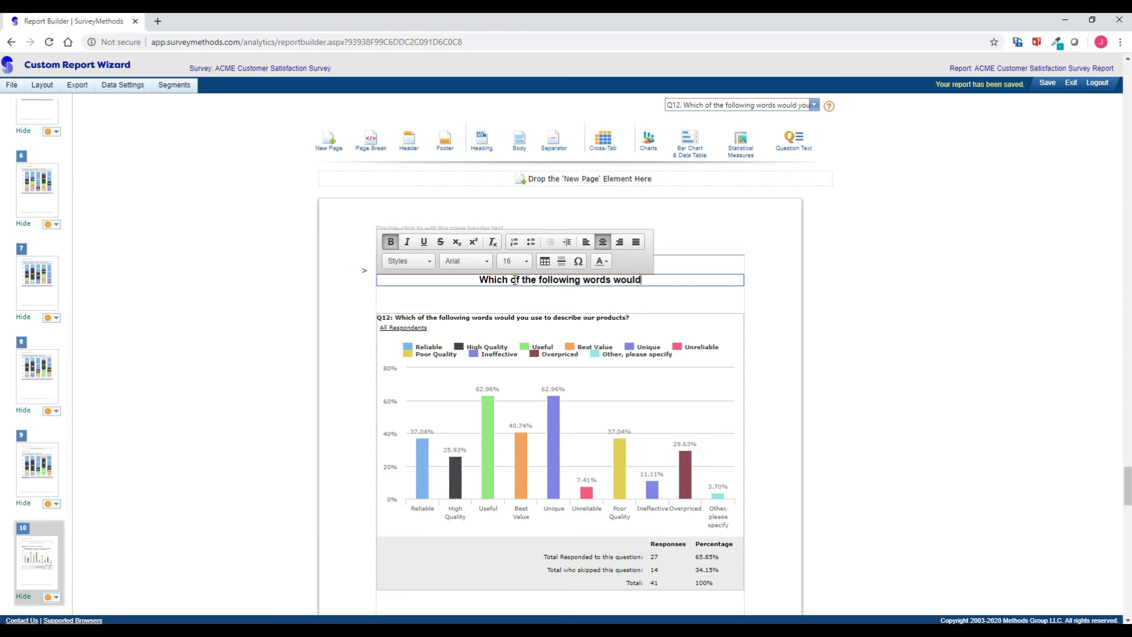
text( you use to describe our products?)
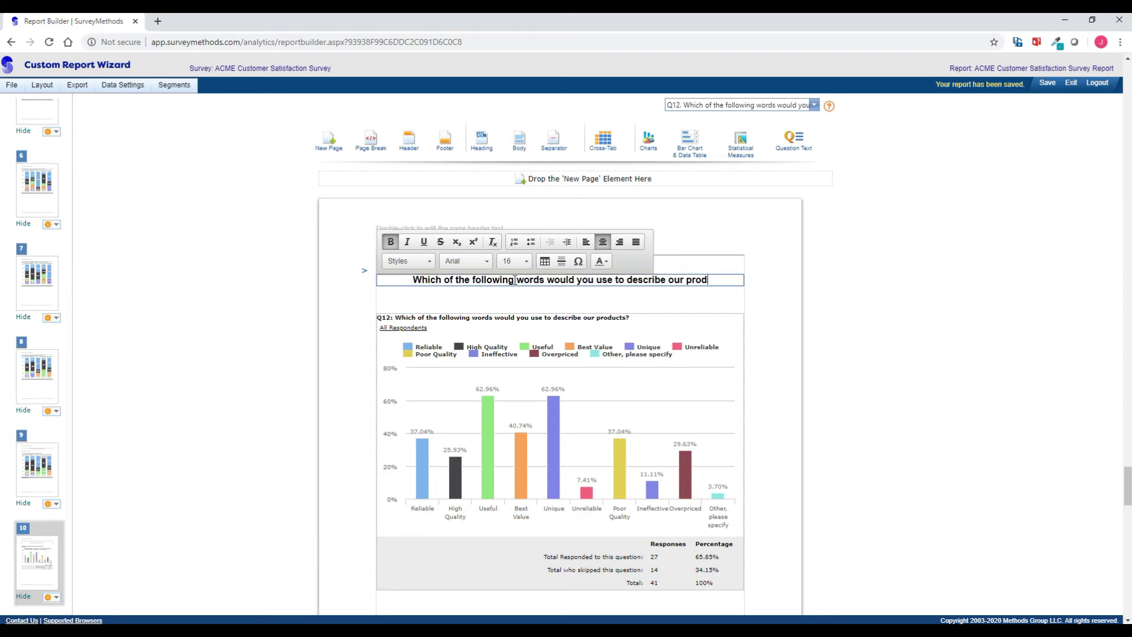
Hide the segment name and the question text on the Q12 chart.
click(646, 265)
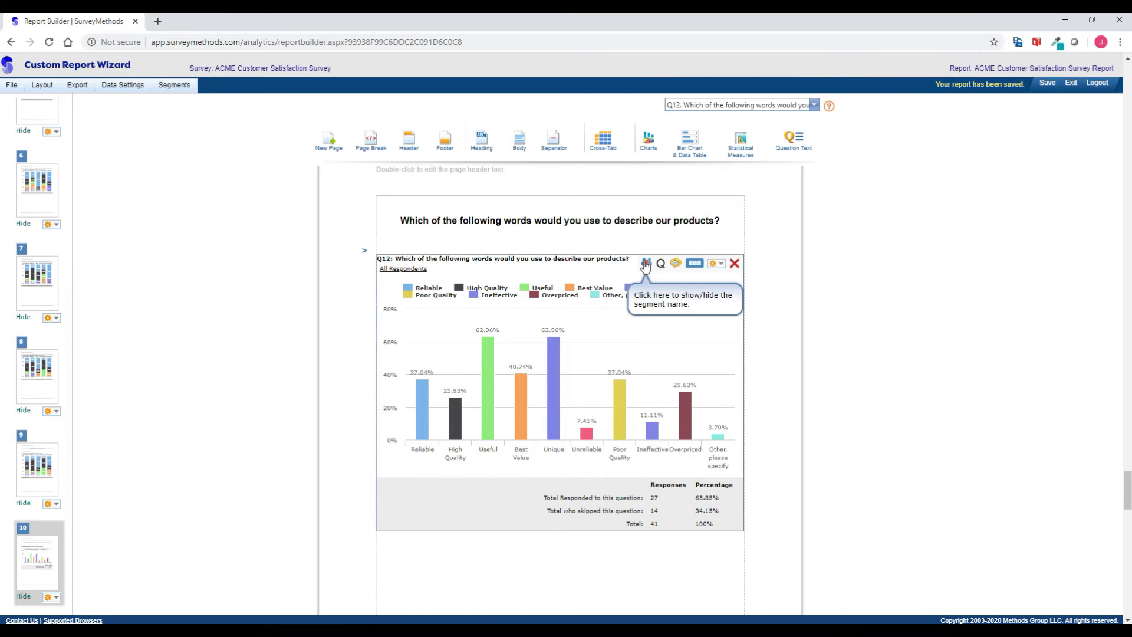
click(646, 266)
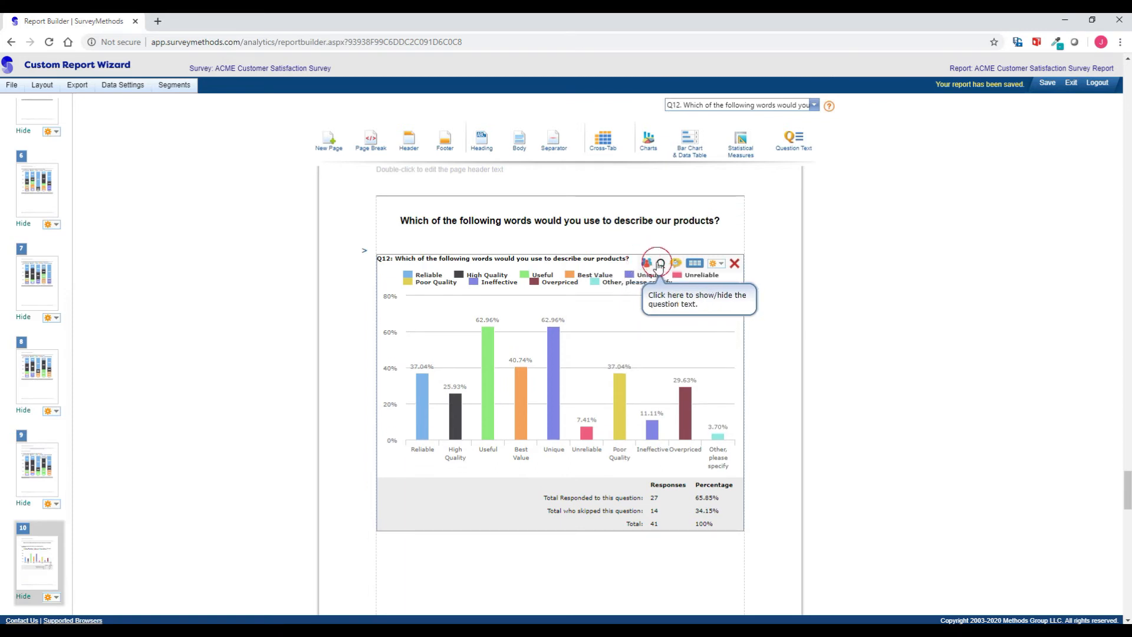
click(662, 265)
Hide the response totals table under the Q12 chart and show the comments provided by respondents.
click(693, 264)
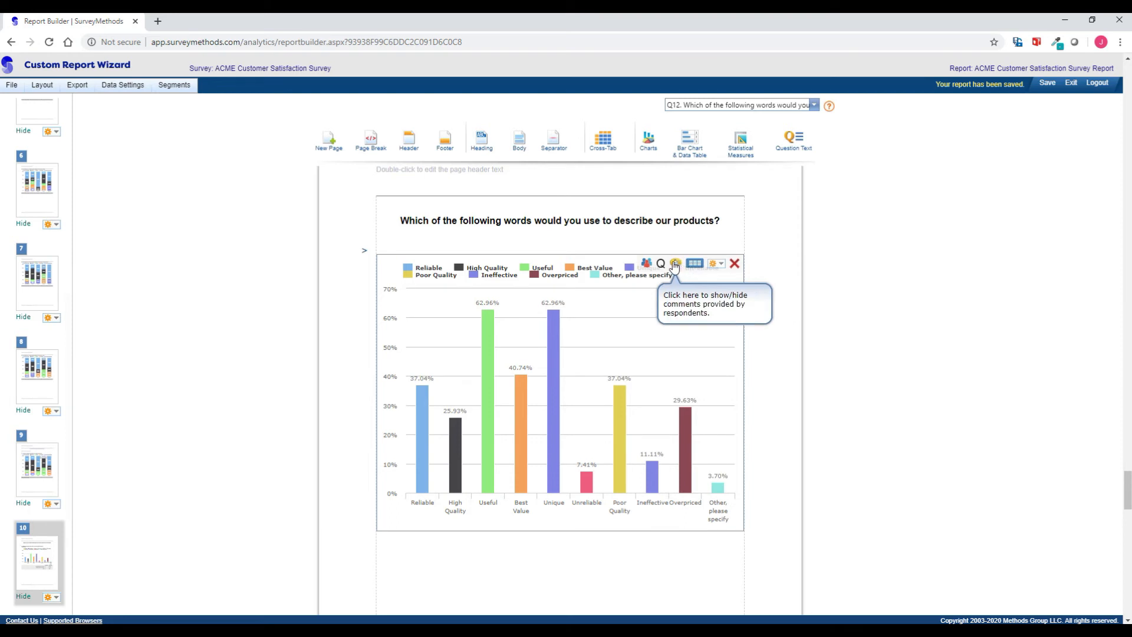
click(675, 265)
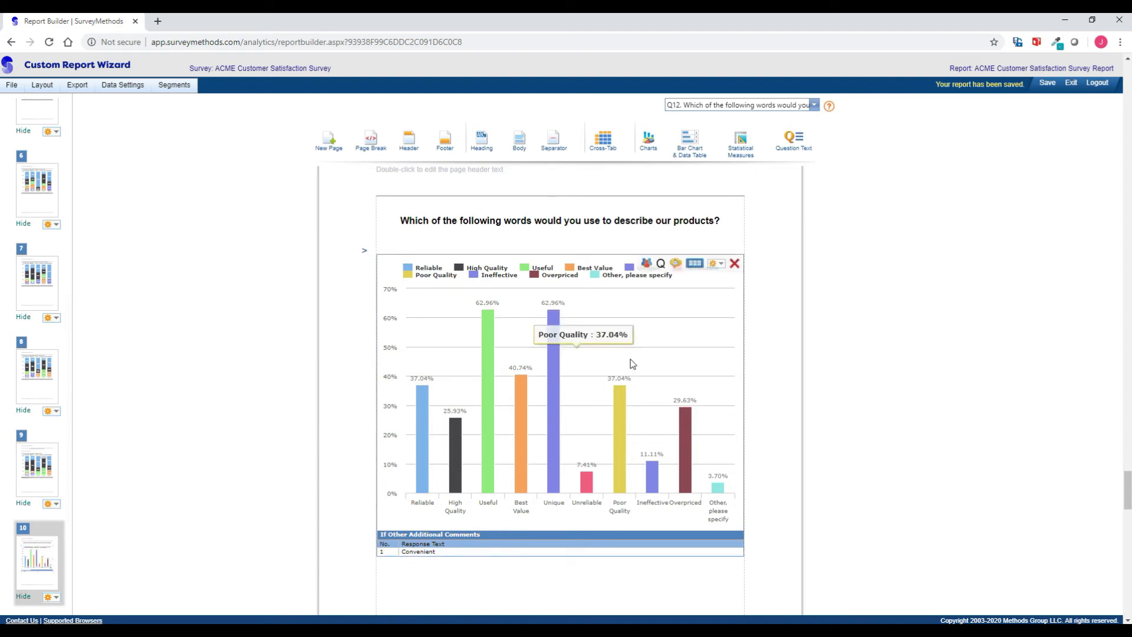
Set the Q12 chart's data labels to display totals and save the chart settings.
click(714, 265)
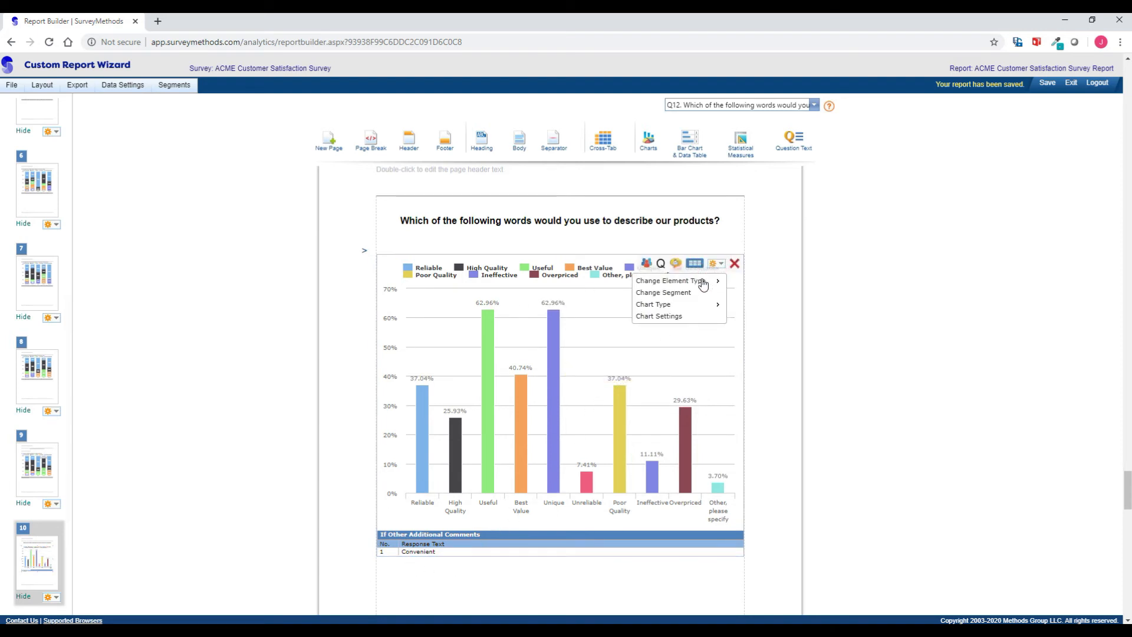
click(682, 317)
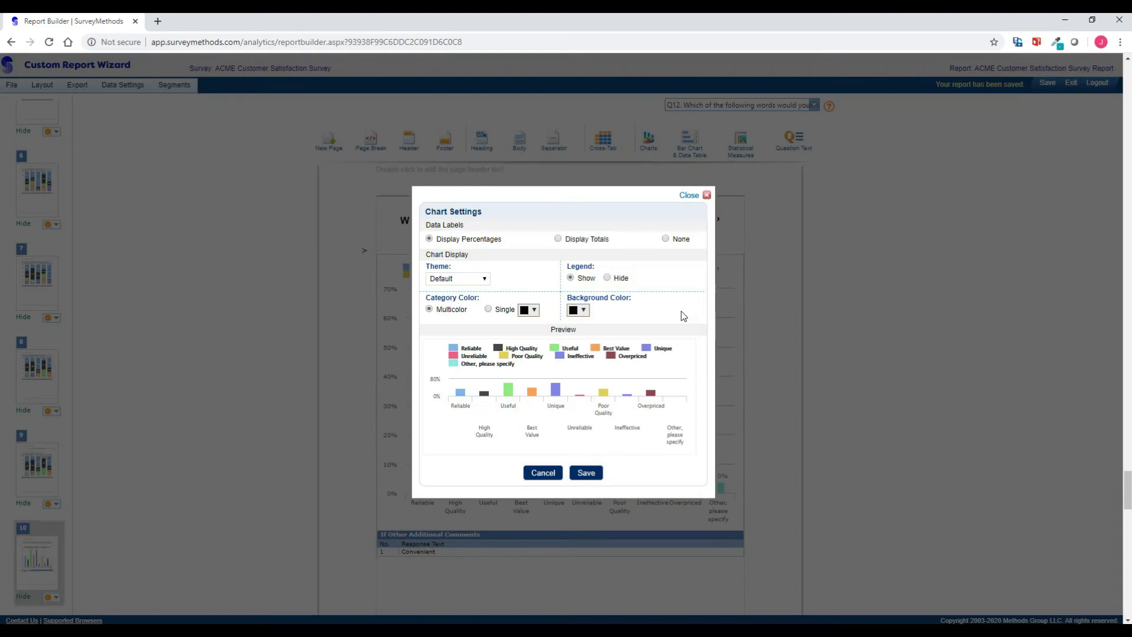
click(558, 239)
click(585, 473)
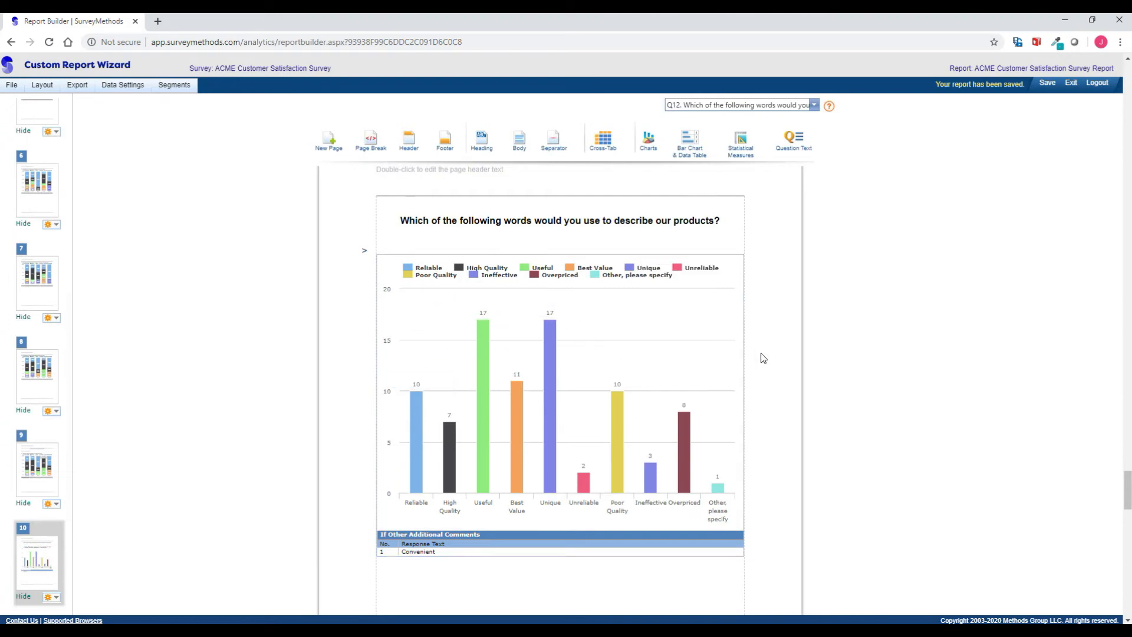
Delete the Q14 chart about other feedback on the products from its page.
scroll(767, 352, down, 10)
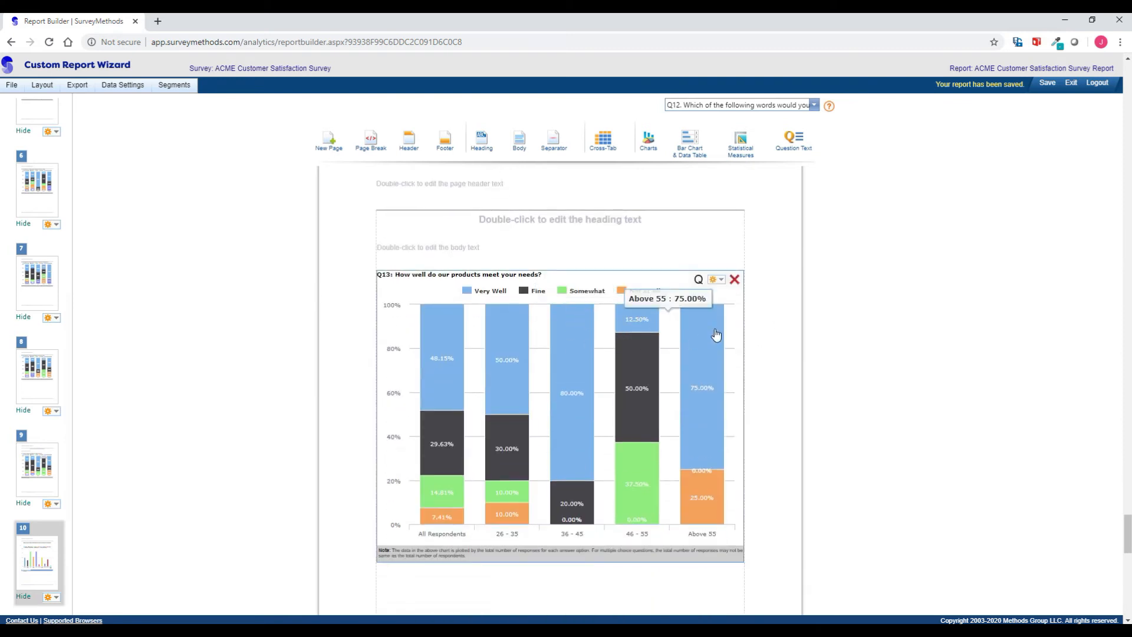
scroll(733, 321, down, 8)
scroll(755, 305, down, 3)
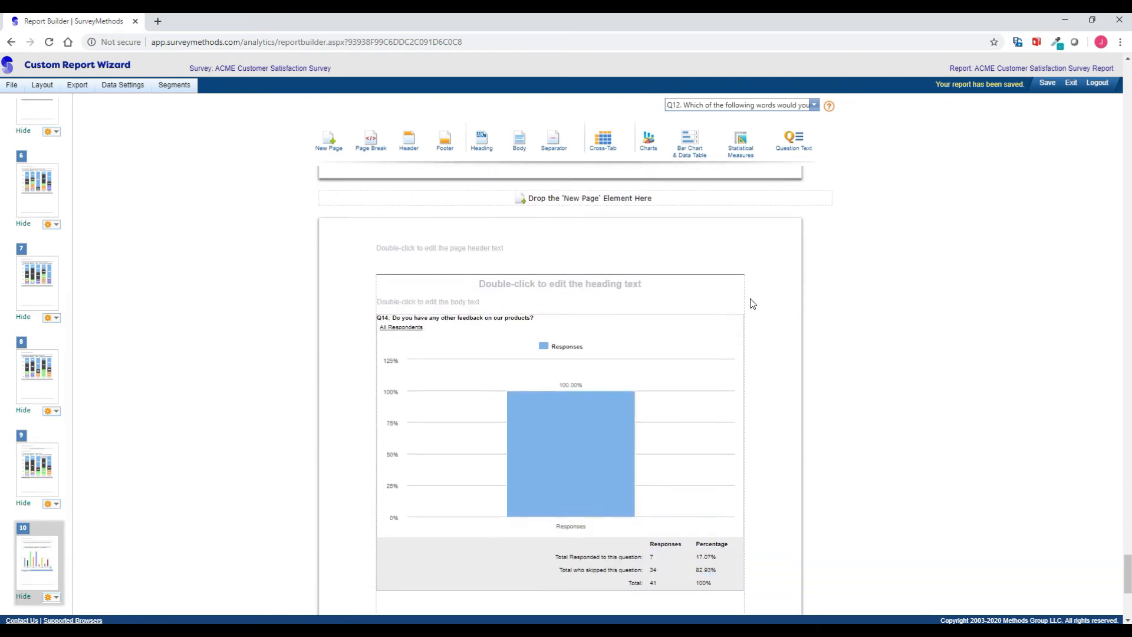
scroll(768, 305, up, 1)
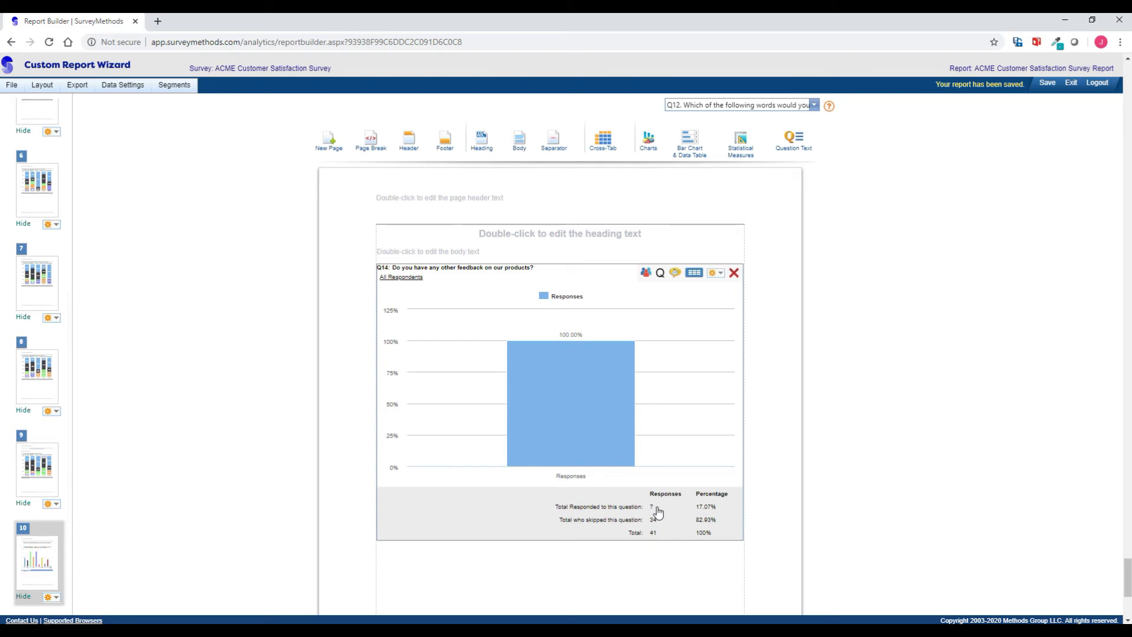
mouse_move(568, 337)
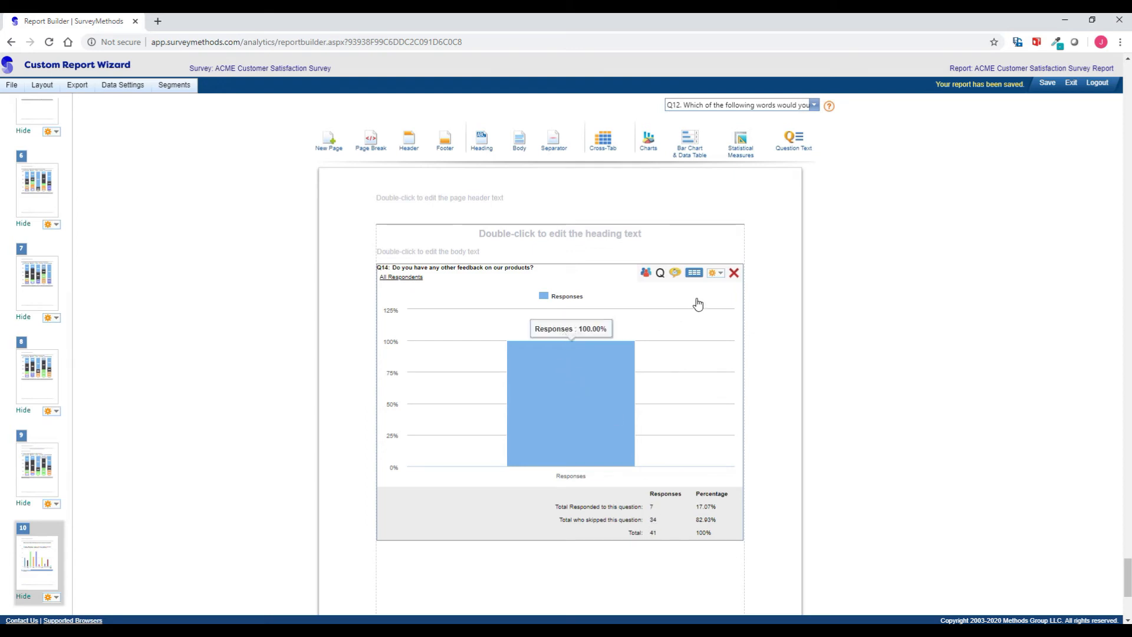
click(734, 273)
click(580, 361)
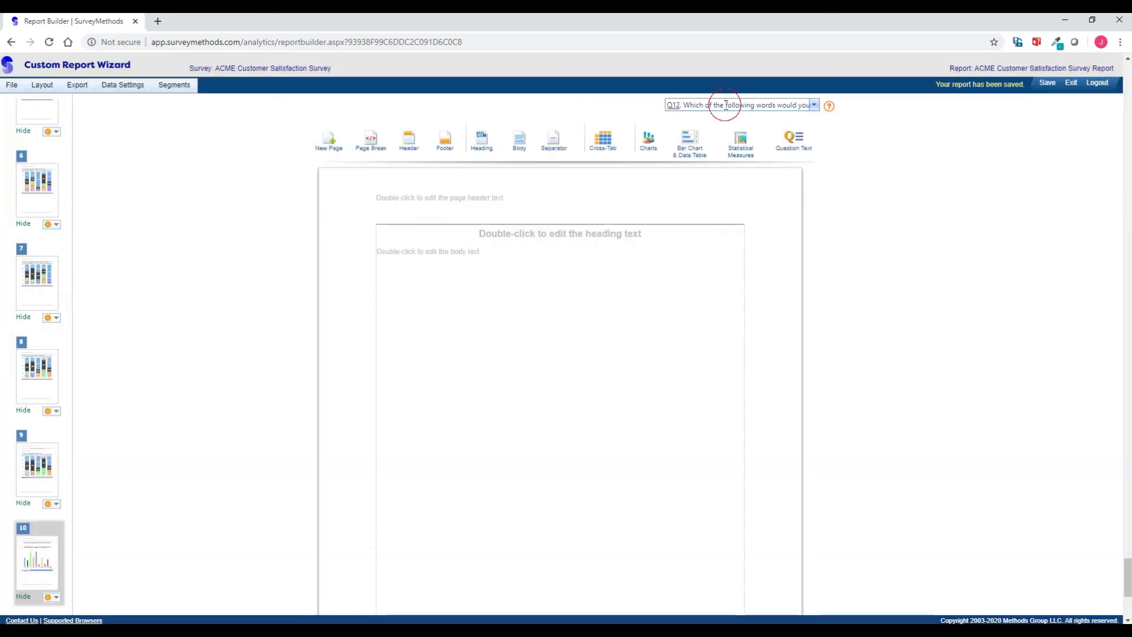
Insert a bar chart and data table for Q14 on the emptied page, assigned to the All Respondents segment.
click(726, 105)
scroll(715, 177, down, 5)
click(710, 266)
drag(692, 141, 576, 326)
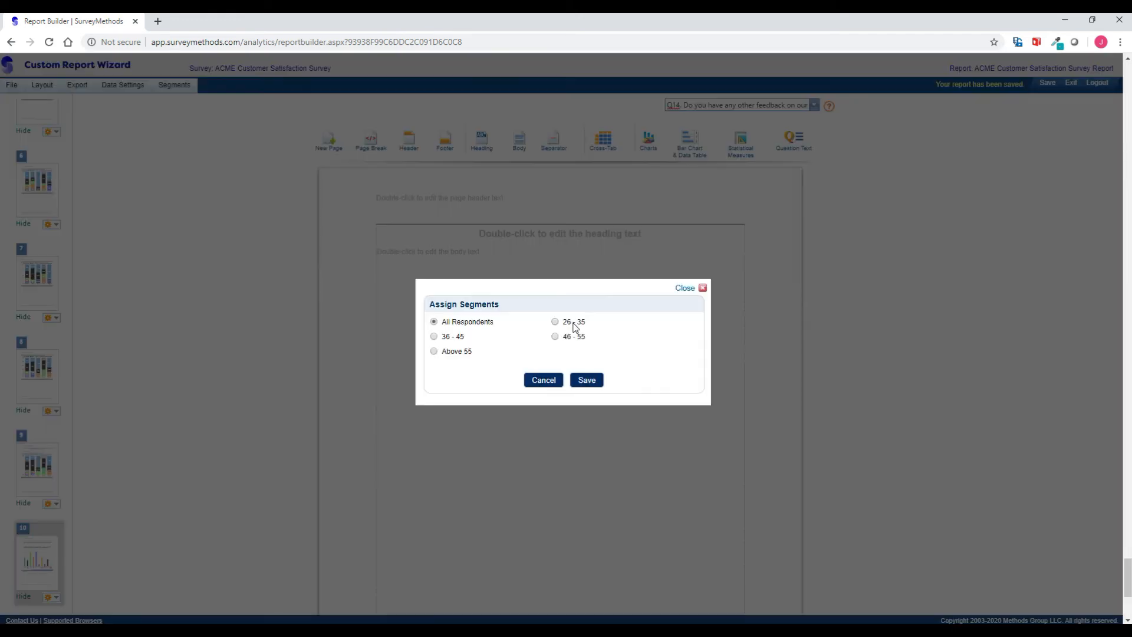
click(586, 380)
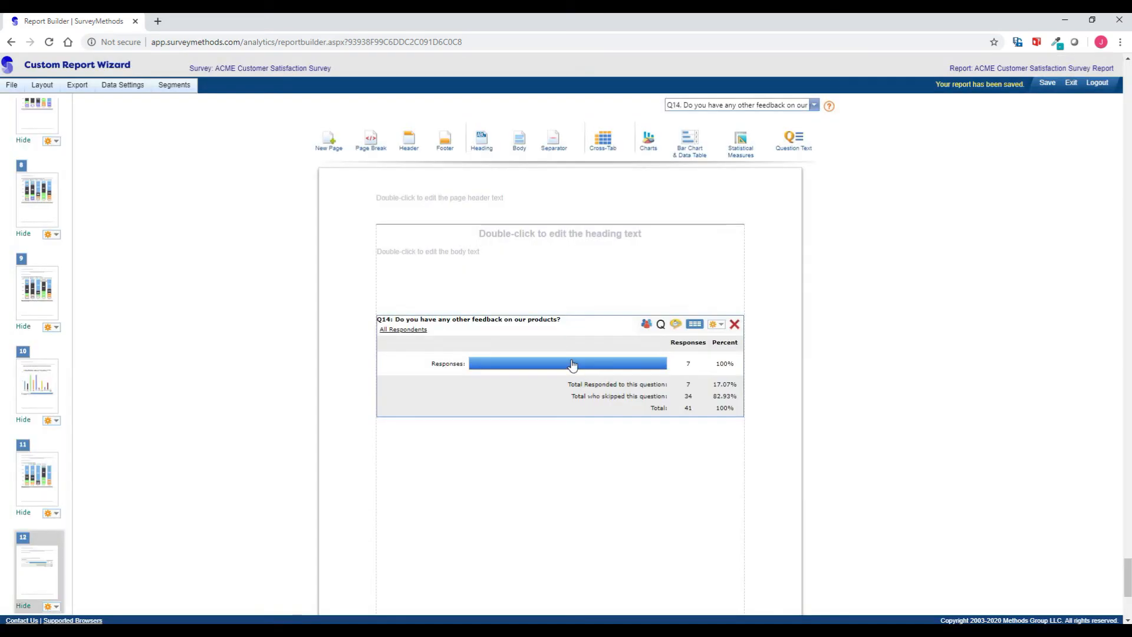
Show the respondents' comments on the Q14 table and hide its data summary, question text and segment name.
click(675, 325)
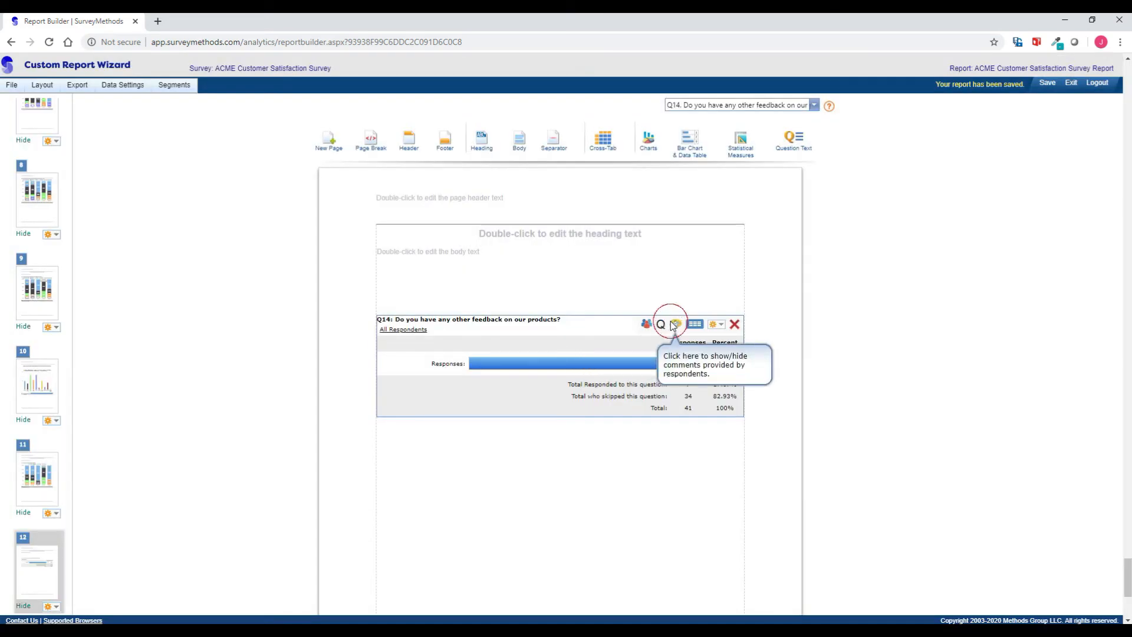
scroll(672, 324, down, 1)
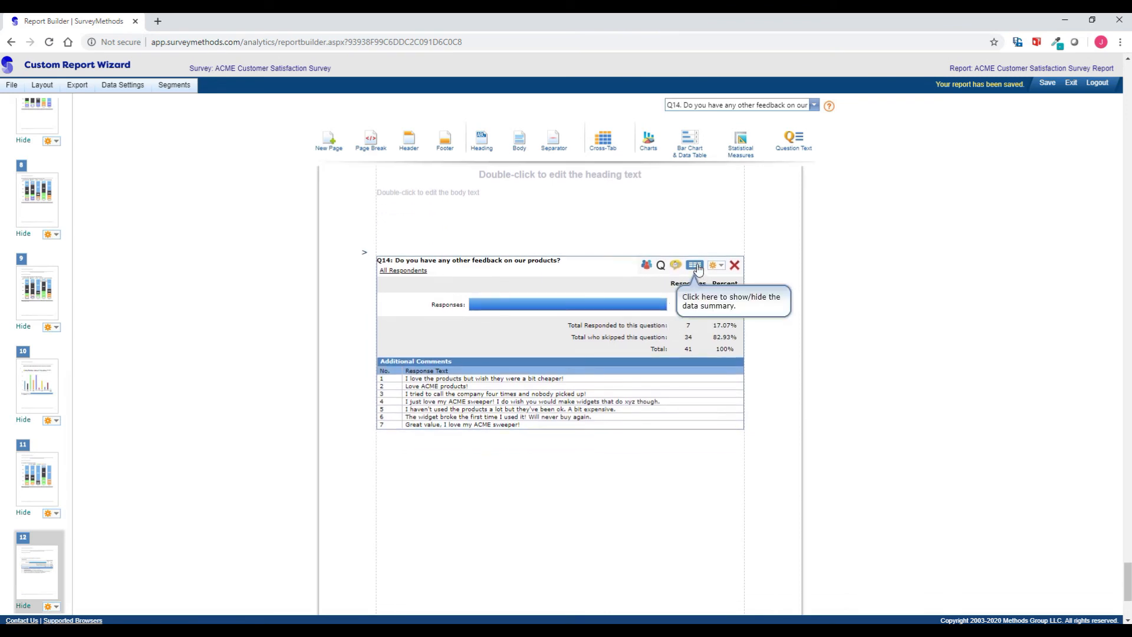
click(696, 265)
click(662, 266)
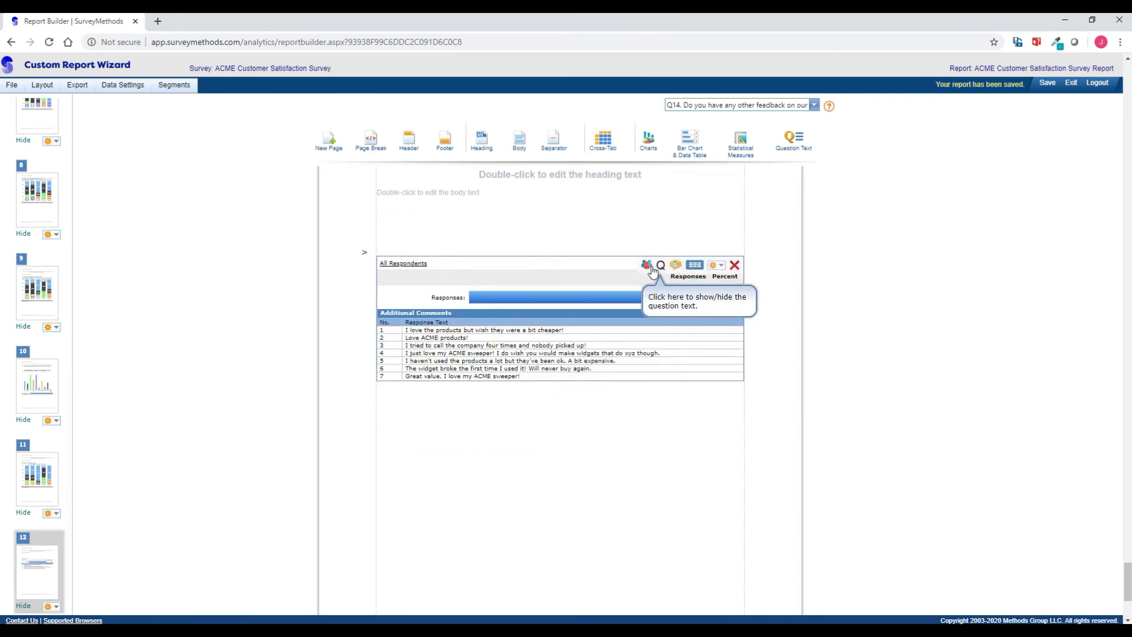
click(647, 266)
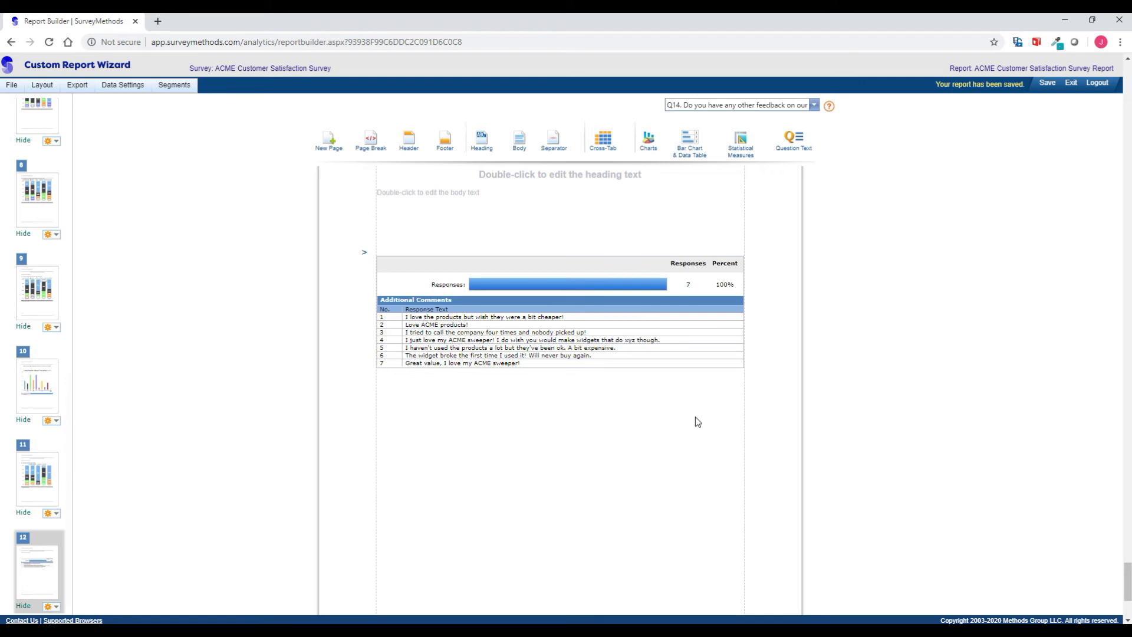
Delete the page header element at the top of the report's cover page.
scroll(698, 421, down, 3)
scroll(697, 421, up, 10)
scroll(696, 421, up, 20)
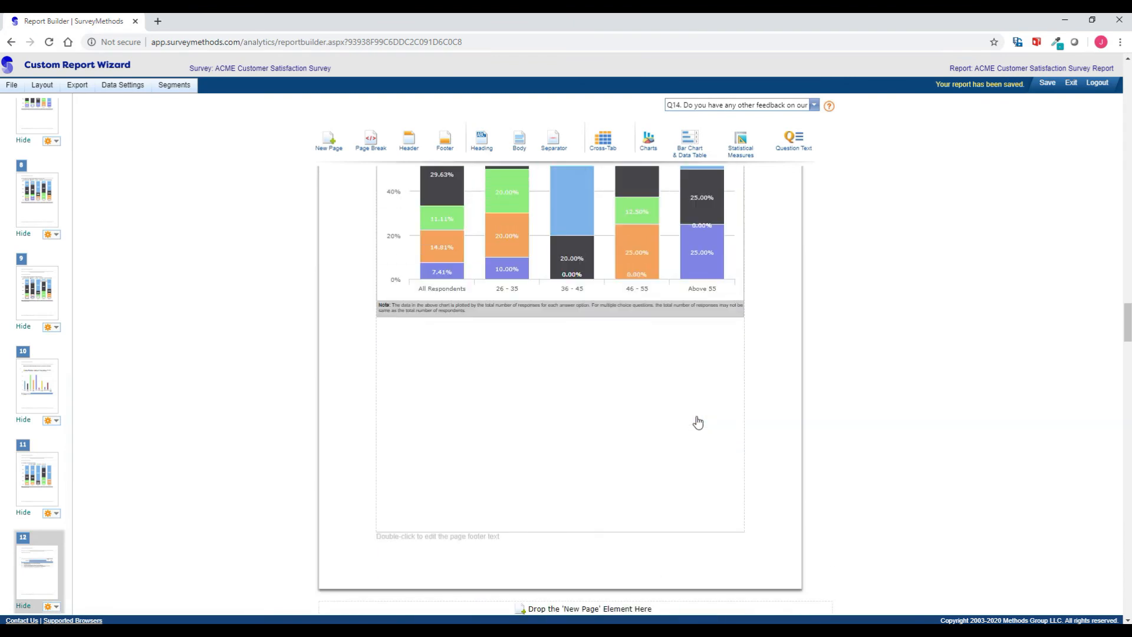
scroll(697, 423, up, 20)
scroll(698, 420, up, 8)
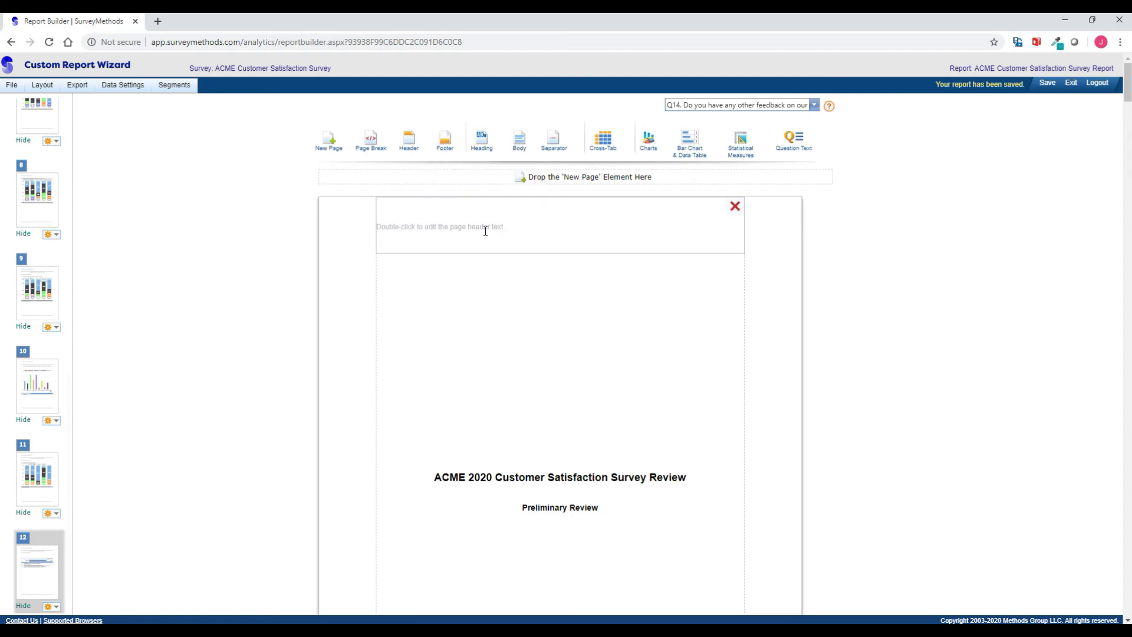
scroll(489, 232, down, 5)
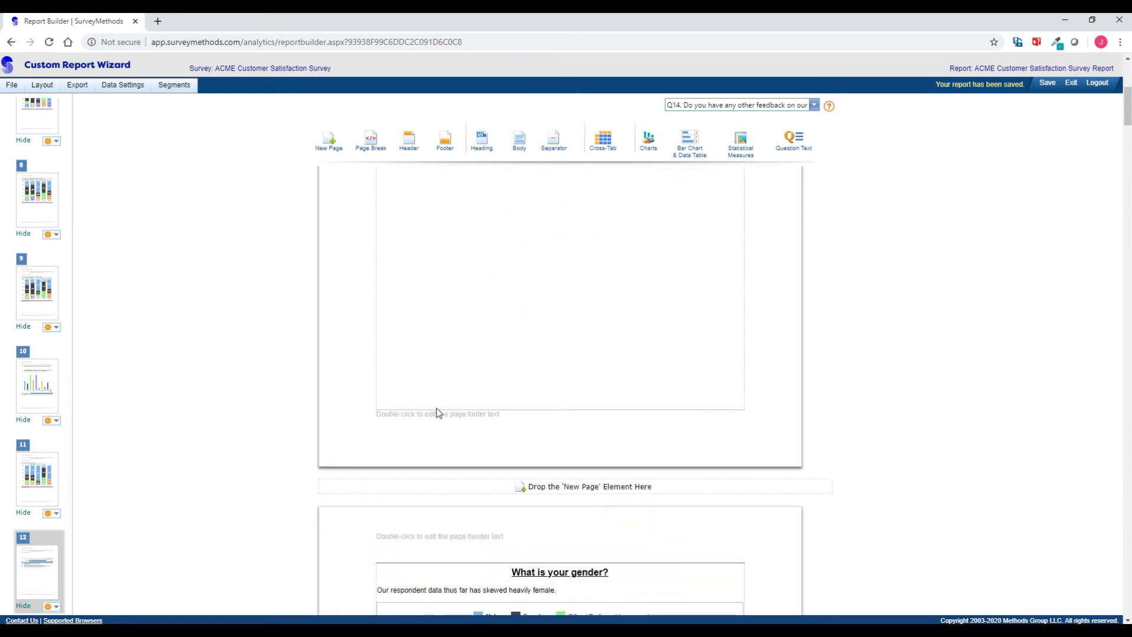
scroll(525, 366, up, 5)
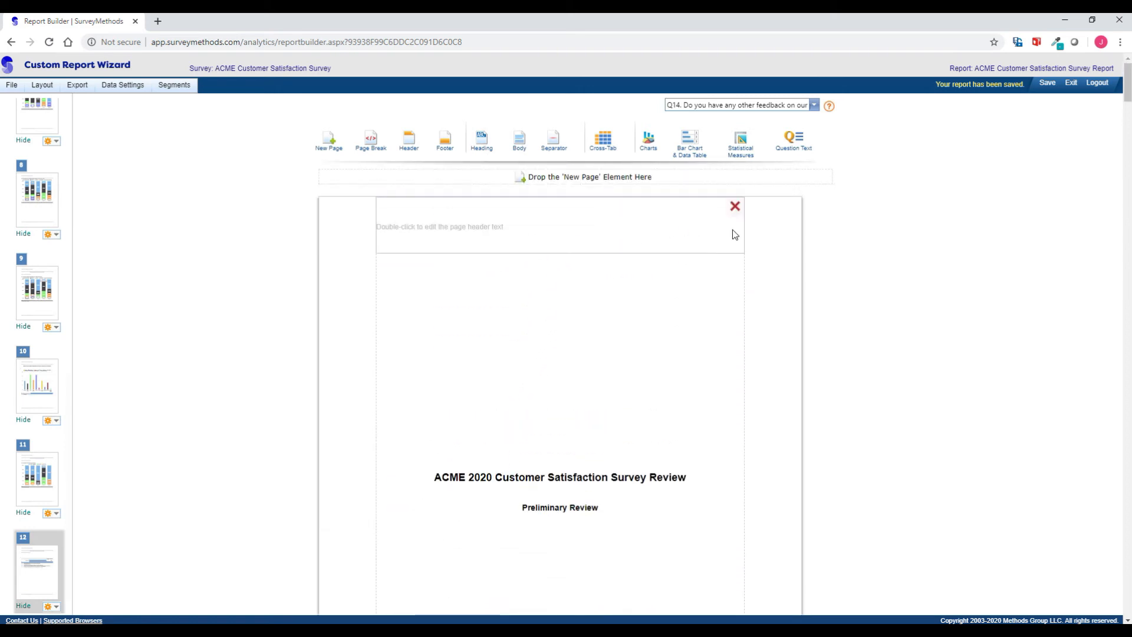
click(735, 209)
click(580, 361)
Enter "ACME 2020 Customer Service Survey" as the page footer, bold and centred.
scroll(578, 351, down, 5)
double_click(468, 416)
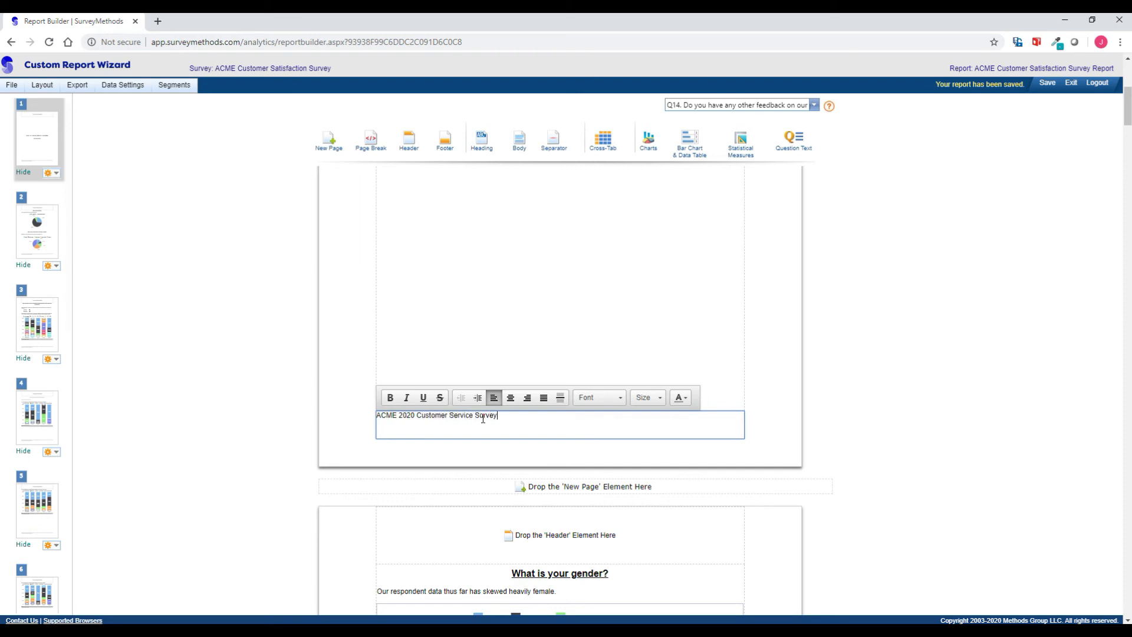
text(ACME 2020 Customer Service Survey)
triple_click(483, 418)
click(390, 398)
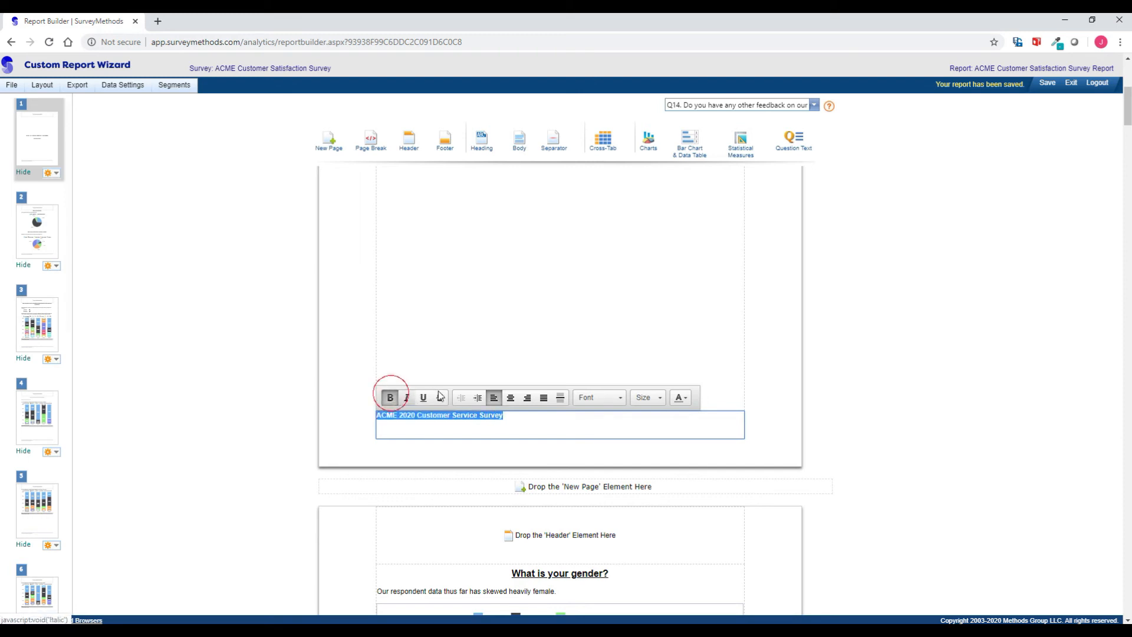
click(507, 397)
click(549, 336)
Insert a cross-tab chart below the page 4 chart with Q1 current age on the x-axis and Q4 gender on the y-axis.
scroll(549, 341, up, 4)
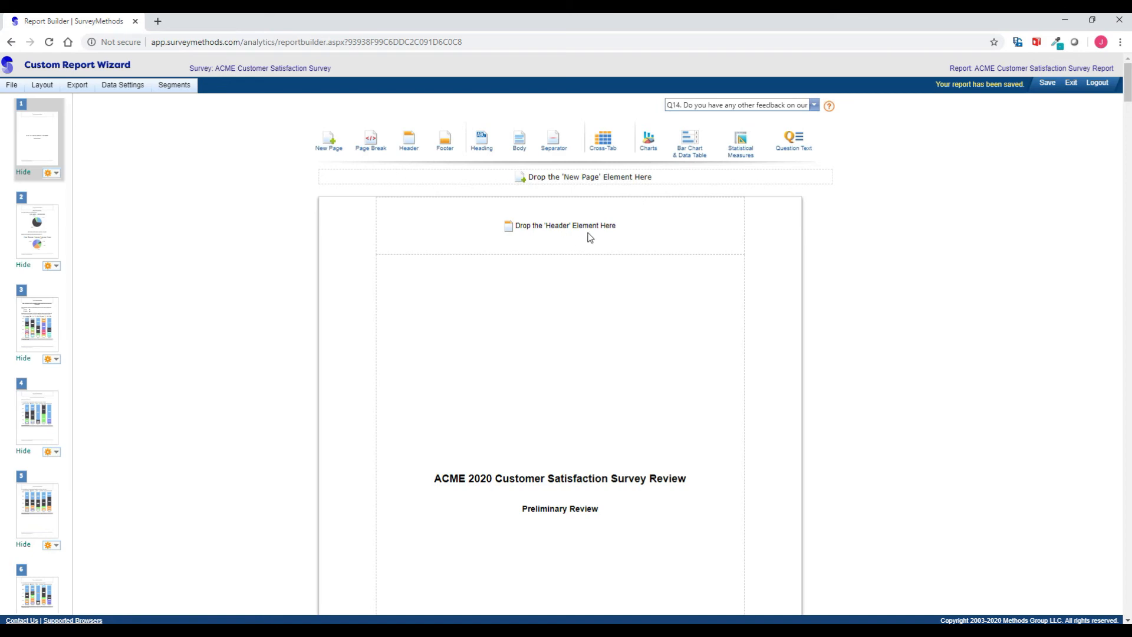
scroll(590, 240, down, 20)
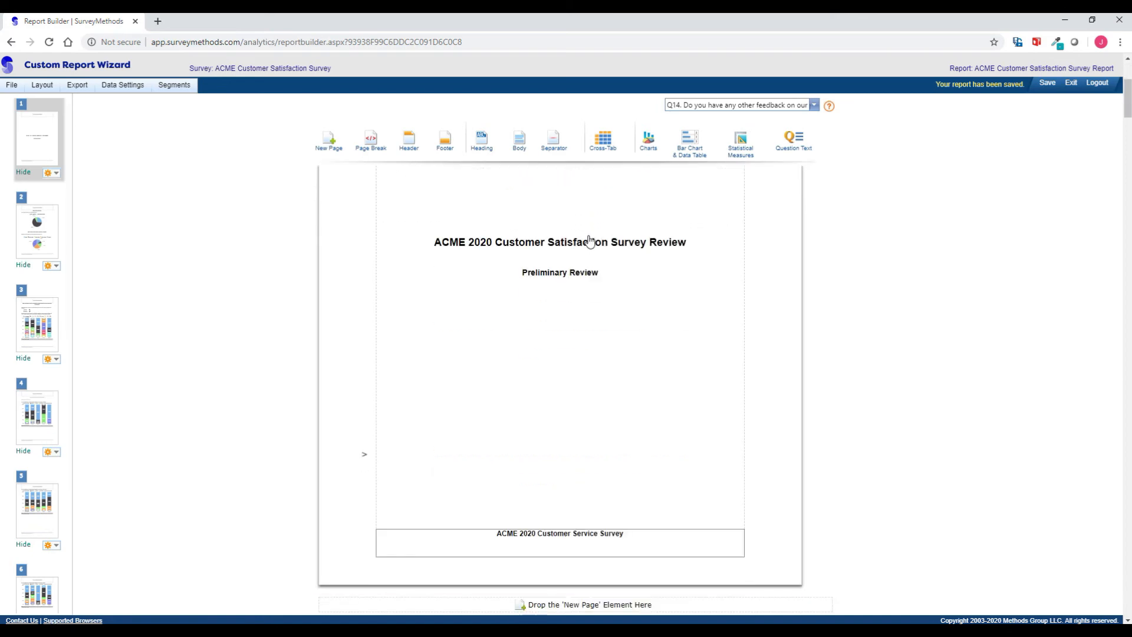
scroll(601, 251, down, 20)
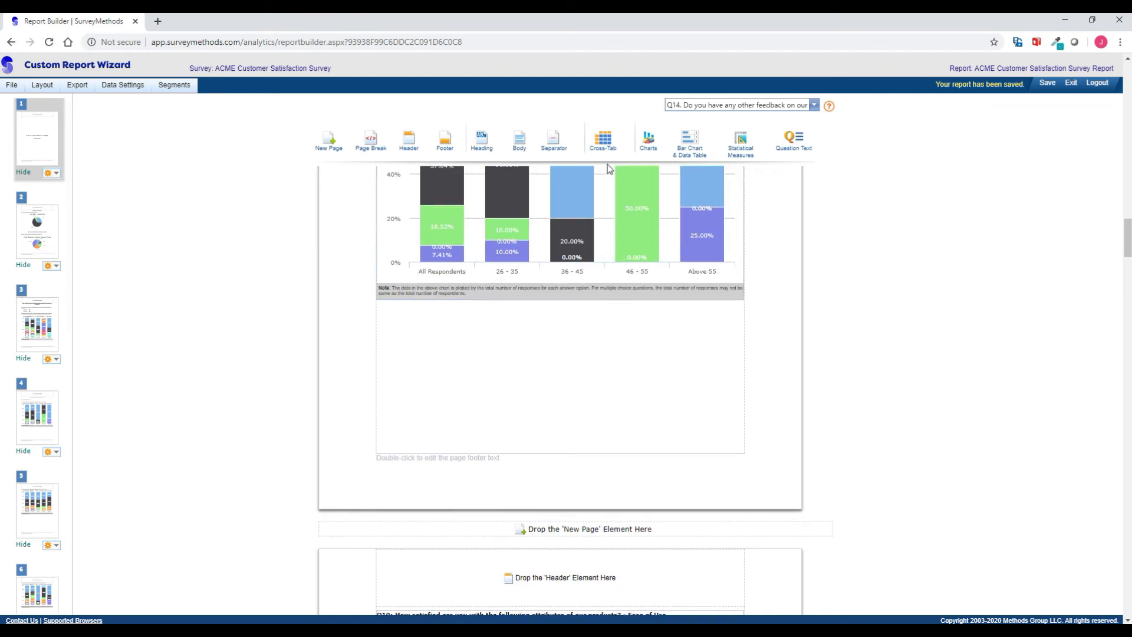
drag(604, 138, 584, 360)
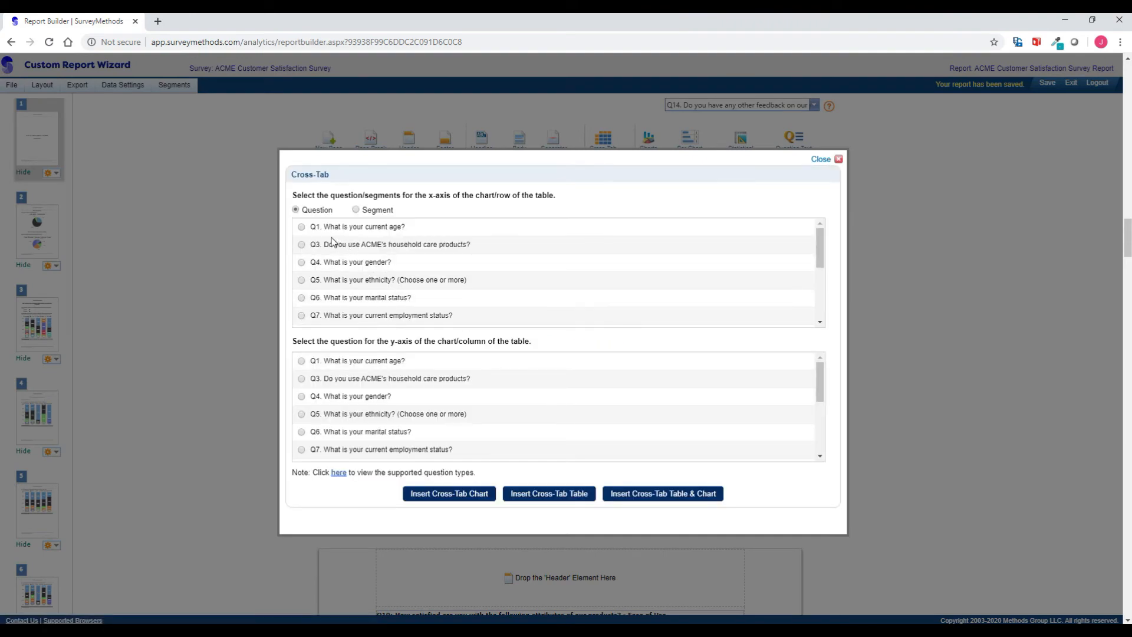
click(356, 210)
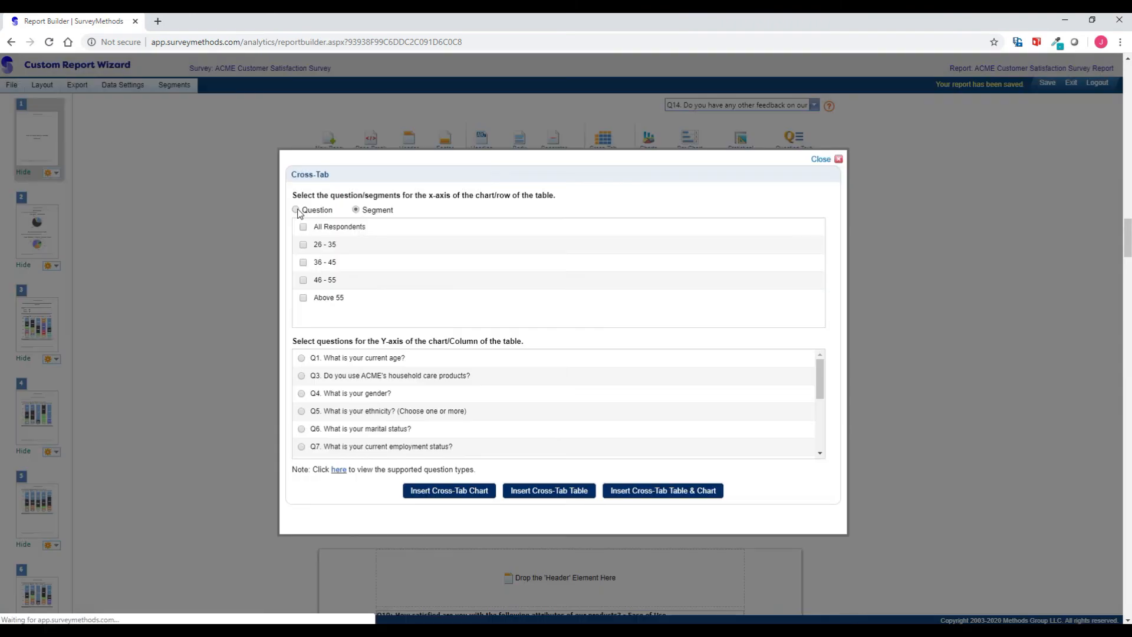
click(296, 210)
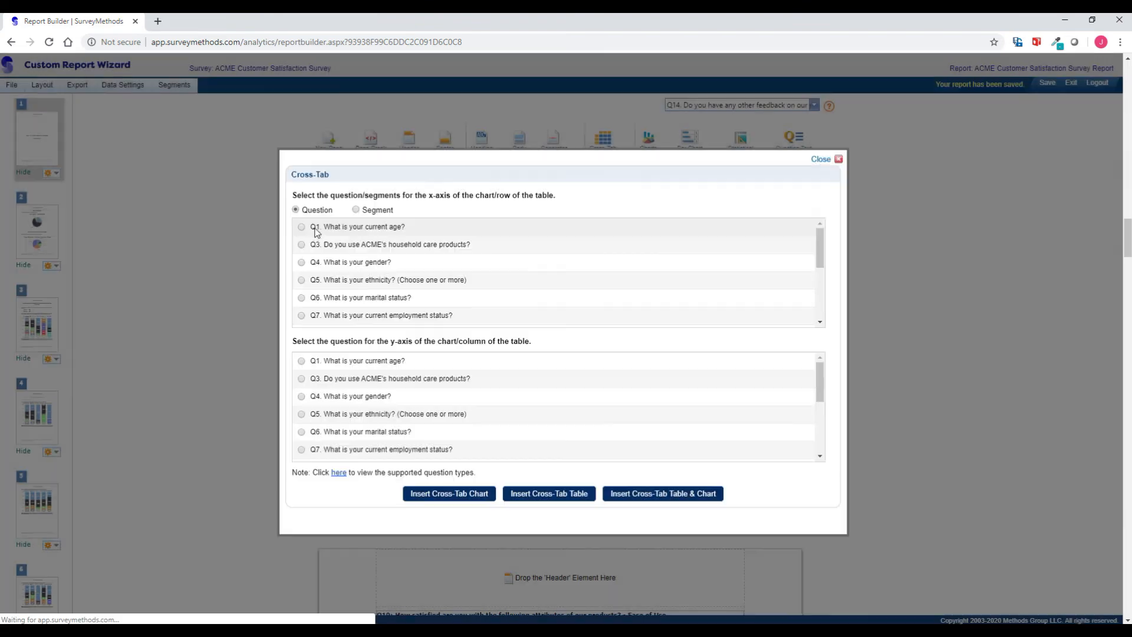
click(301, 228)
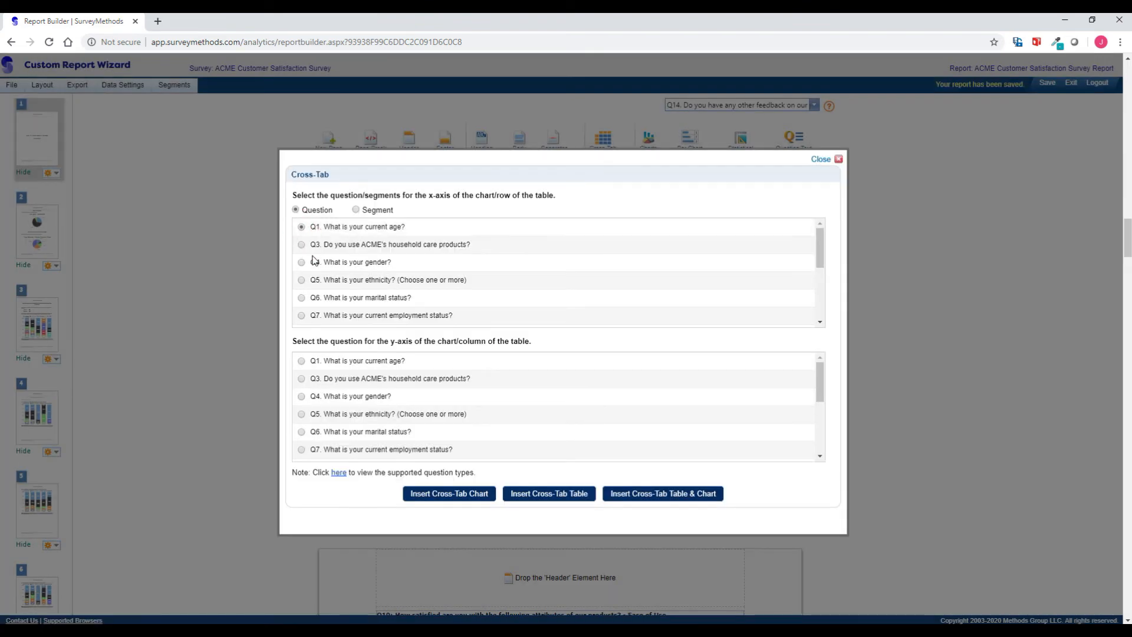
click(302, 400)
click(469, 493)
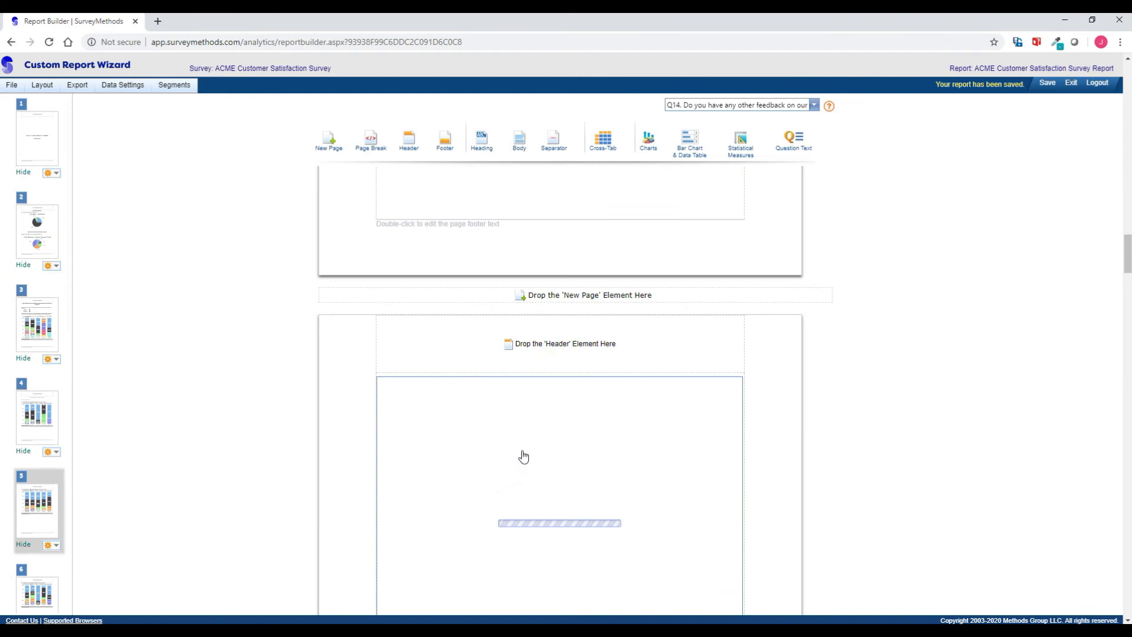
scroll(523, 457, down, 1)
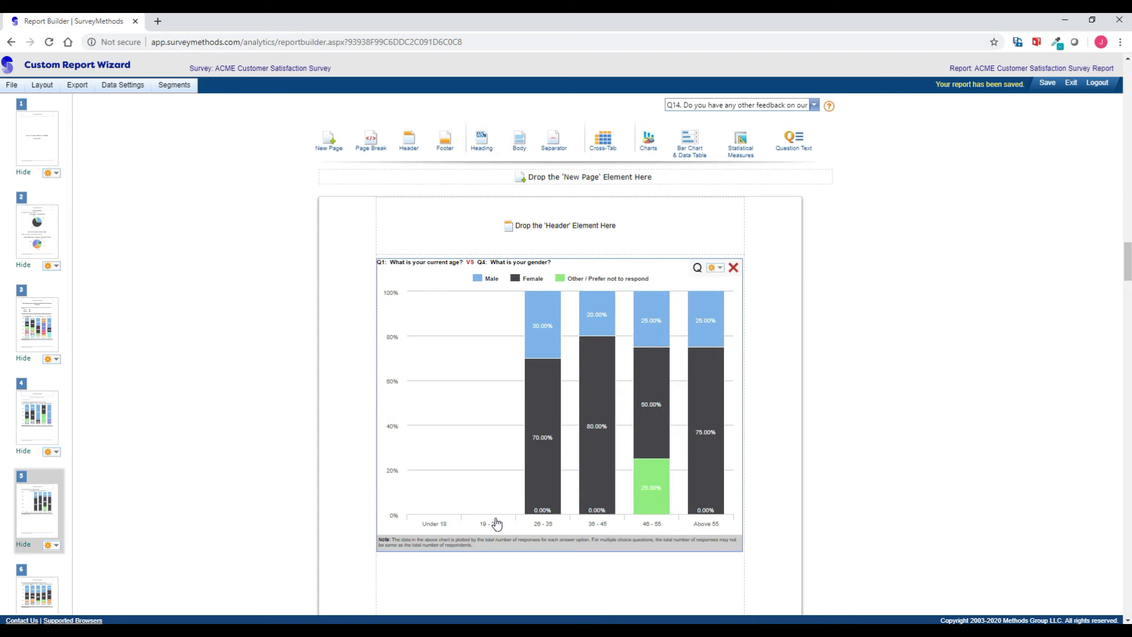
Delete page 5 containing the age versus gender cross-tab chart.
click(52, 549)
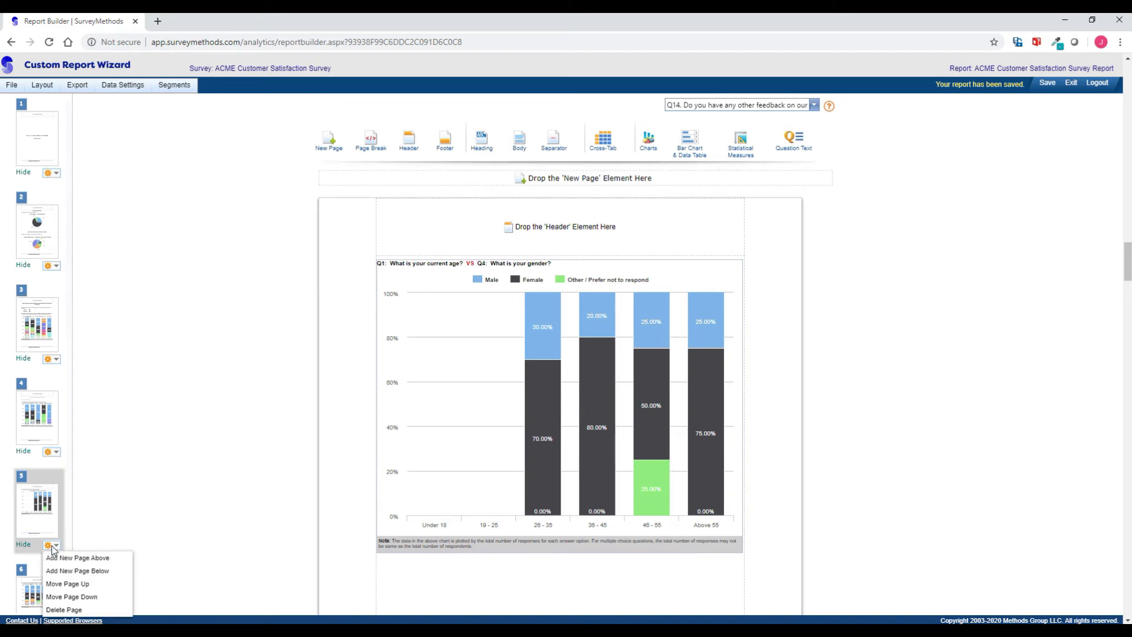
click(82, 609)
click(579, 362)
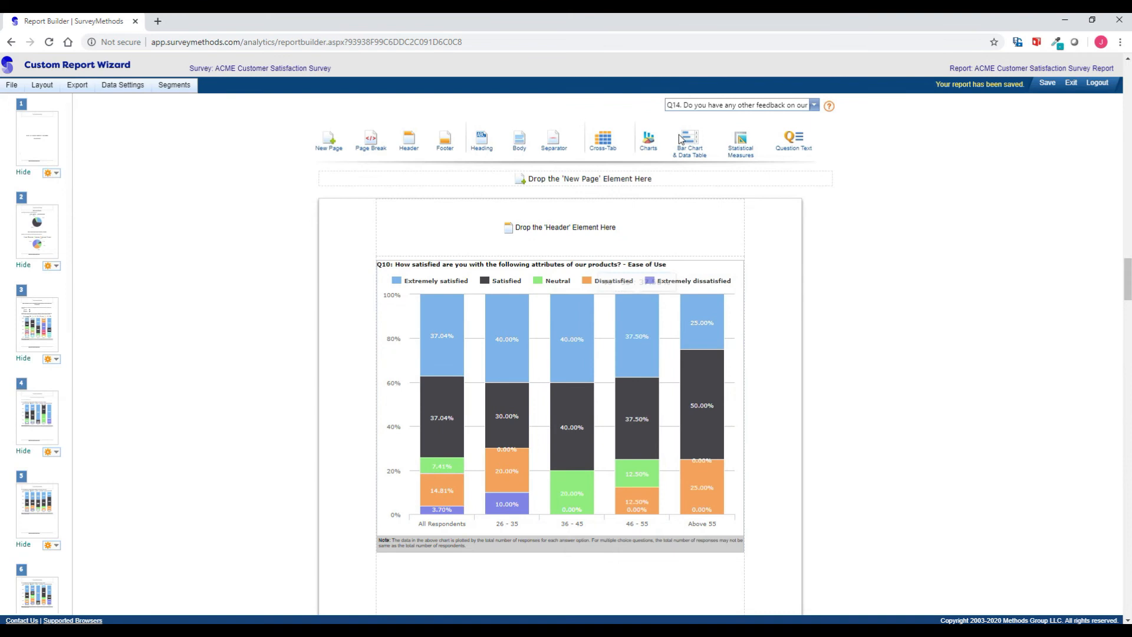
click(729, 105)
scroll(737, 195, down, 3)
click(720, 236)
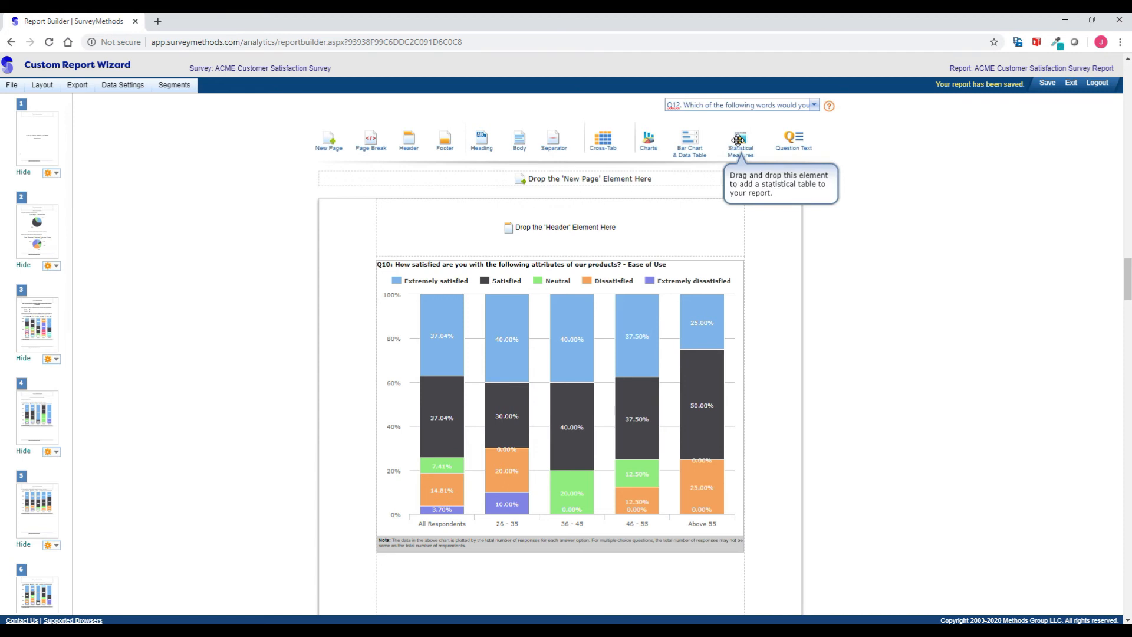
Add a statistical measures table for Q2 "How many children do you have?" below the Q10 Ease of Use chart, using the All Respondents segment.
click(741, 105)
scroll(742, 152, up, 5)
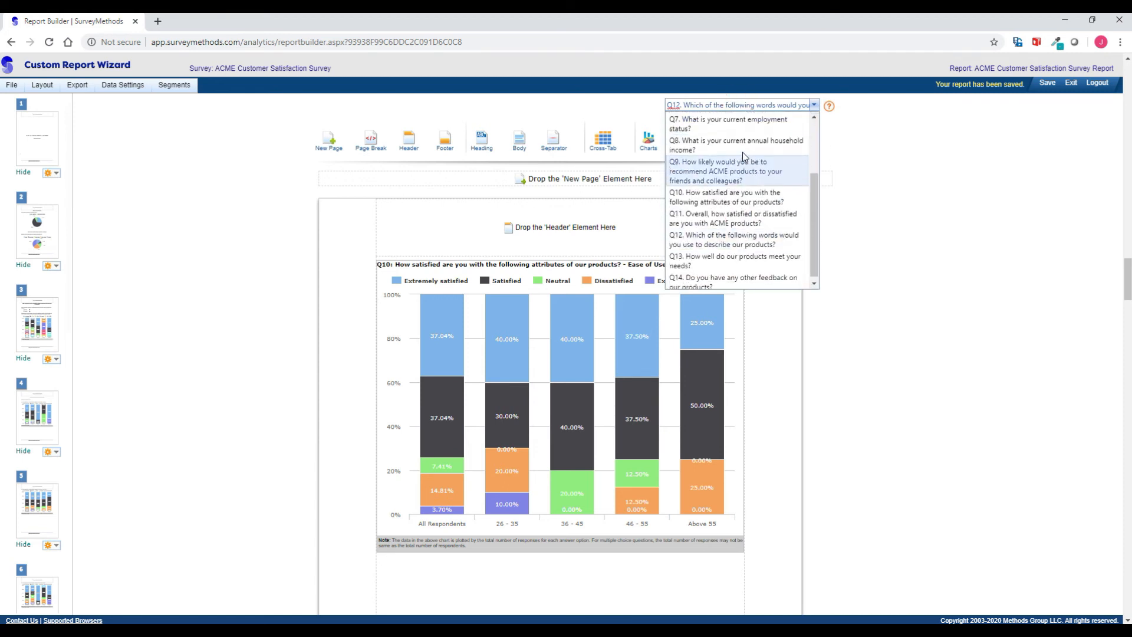
scroll(743, 156, up, 1)
click(736, 105)
scroll(723, 135, down, 1)
scroll(723, 134, up, 1)
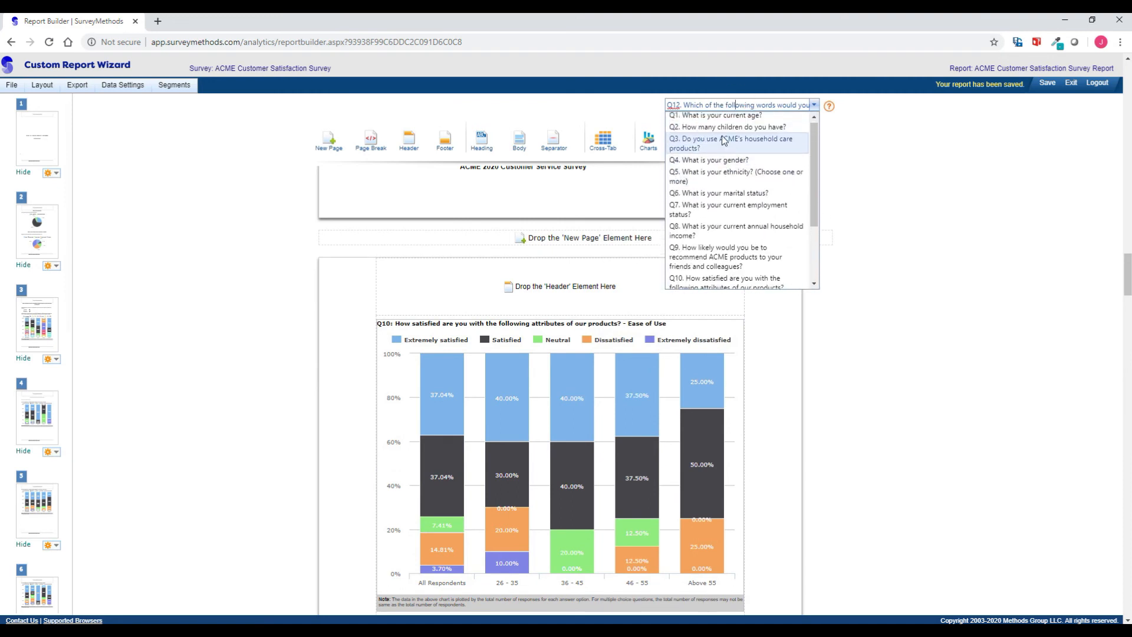
click(722, 131)
click(739, 141)
drag(739, 142, 557, 392)
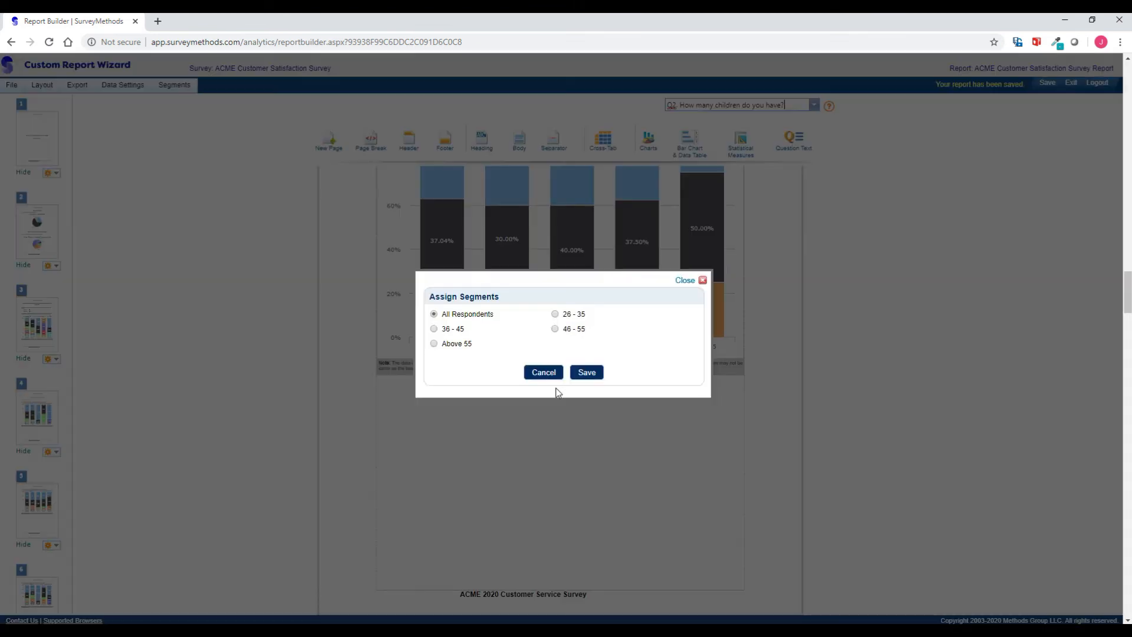
click(586, 373)
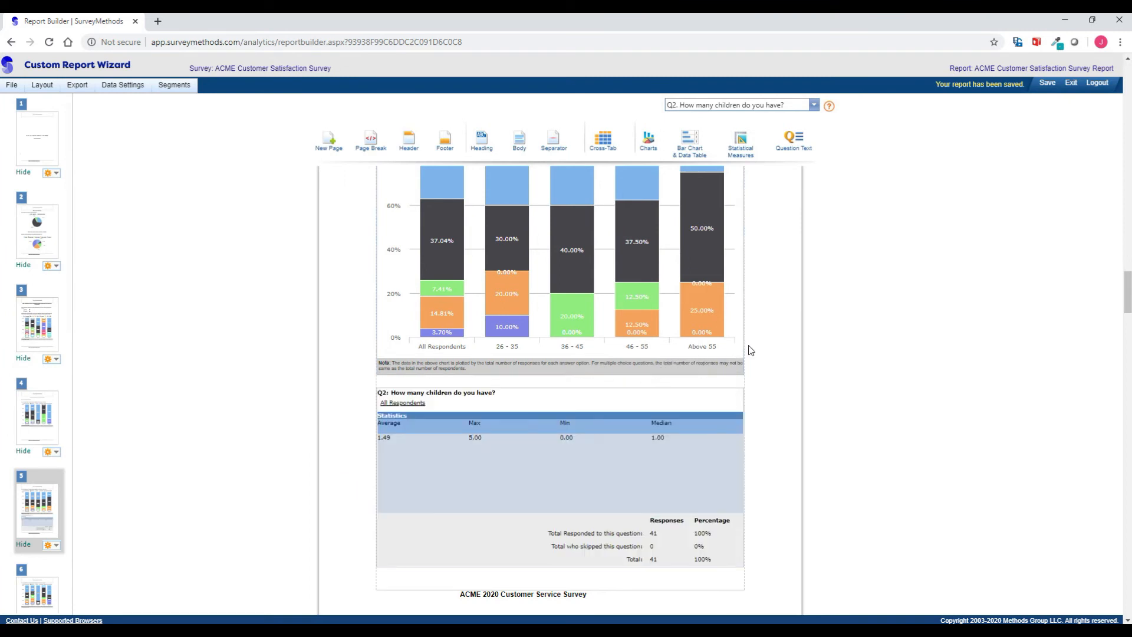
Show the additional comments in the Q2 statistics table and examine the response list that continues onto the following page.
scroll(749, 351, down, 2)
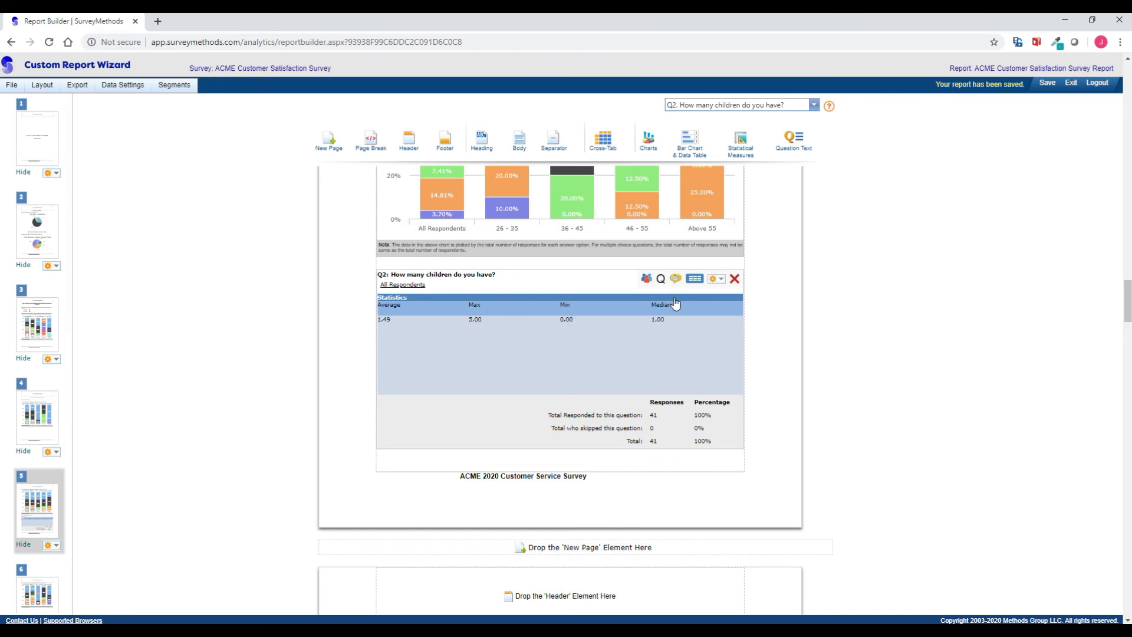
click(677, 278)
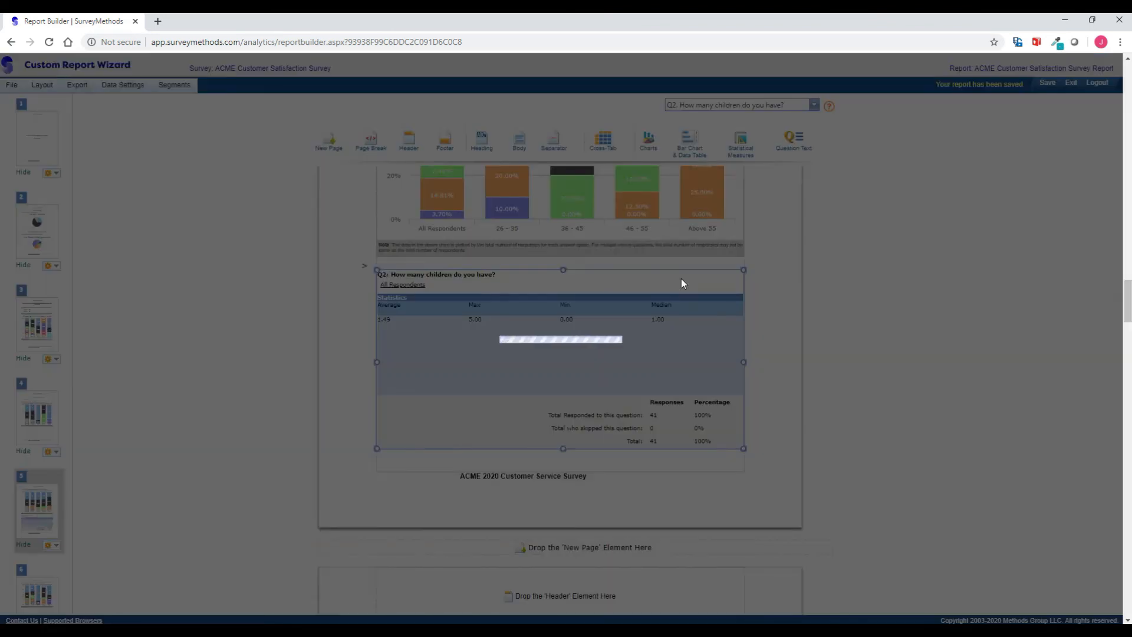
scroll(657, 323, down, 5)
scroll(543, 344, down, 4)
scroll(647, 324, up, 8)
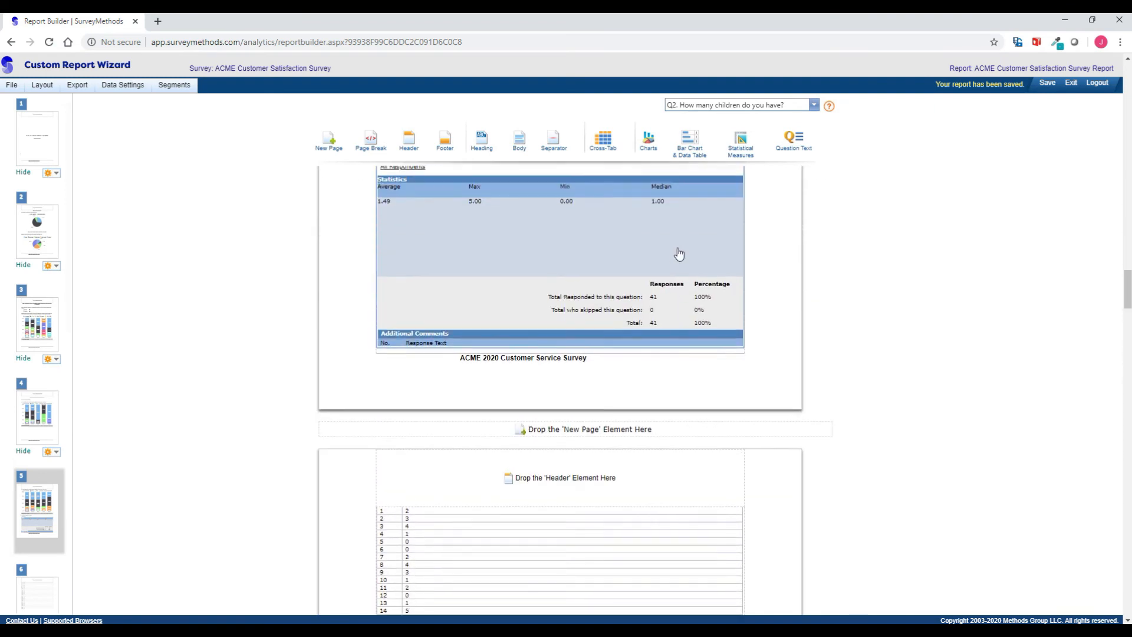
Replace the Q2 statistics table below the Q10 Ease of Use chart with the question text "Q2. How many children do you have?".
scroll(720, 242, up, 1)
click(735, 219)
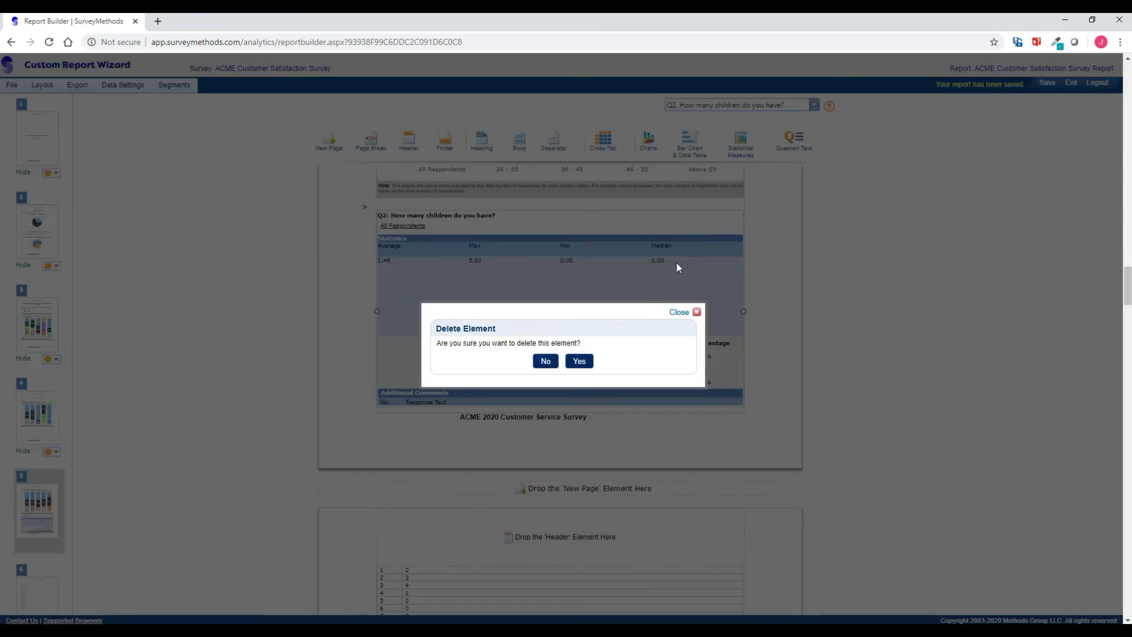
click(579, 361)
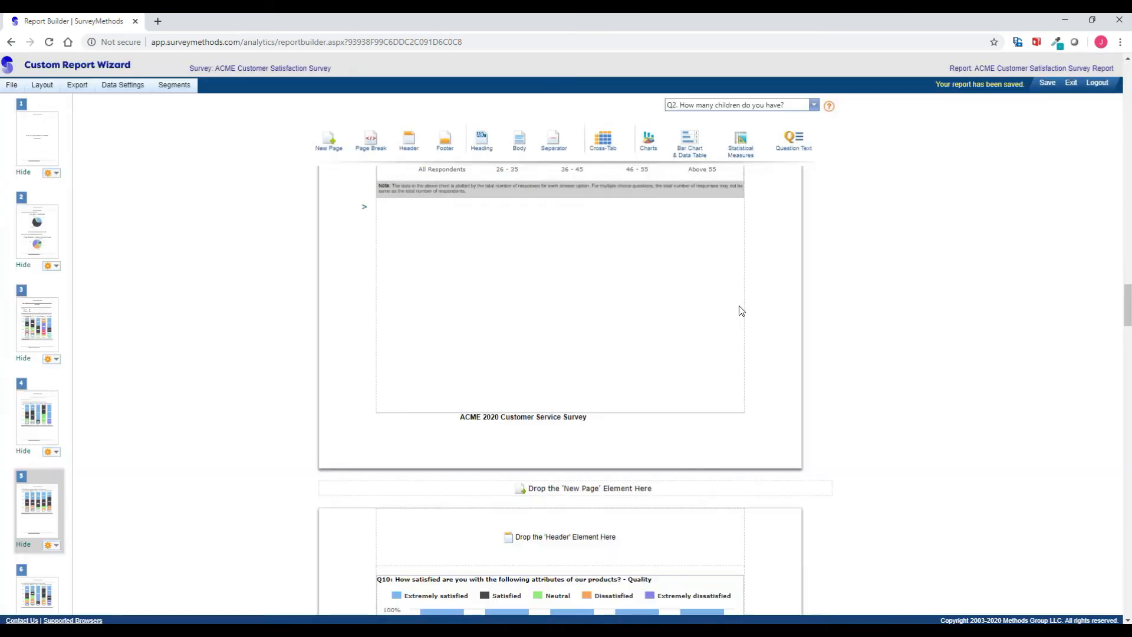
scroll(742, 291, up, 1)
drag(794, 139, 515, 268)
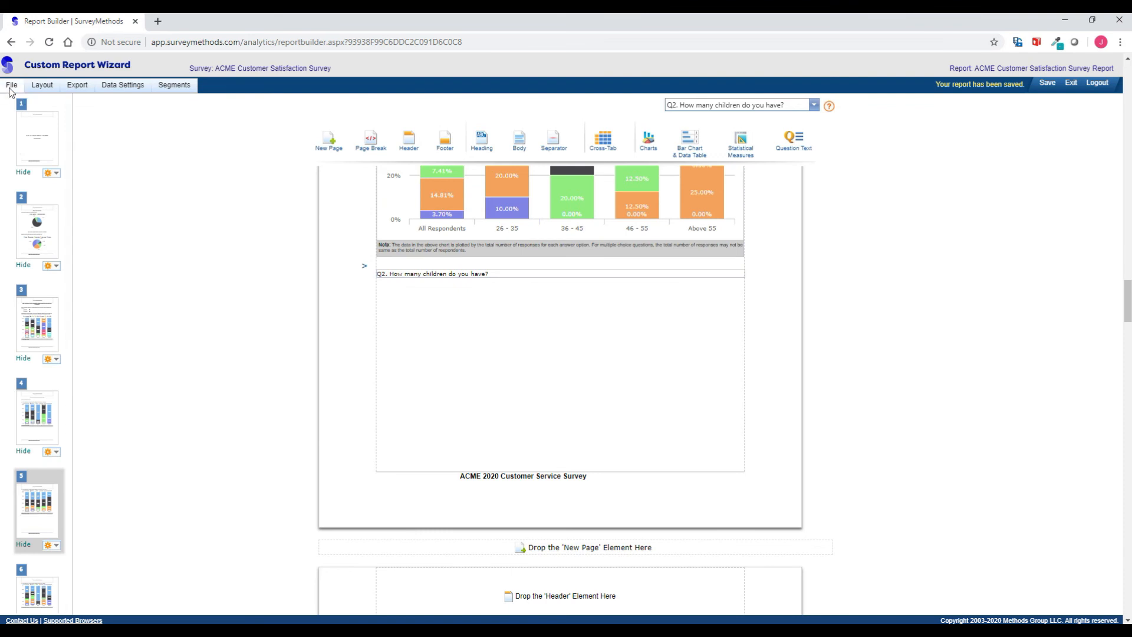
Look over the report's export options and its title settings, leaving the title dialog without saving.
mouse_move(11, 86)
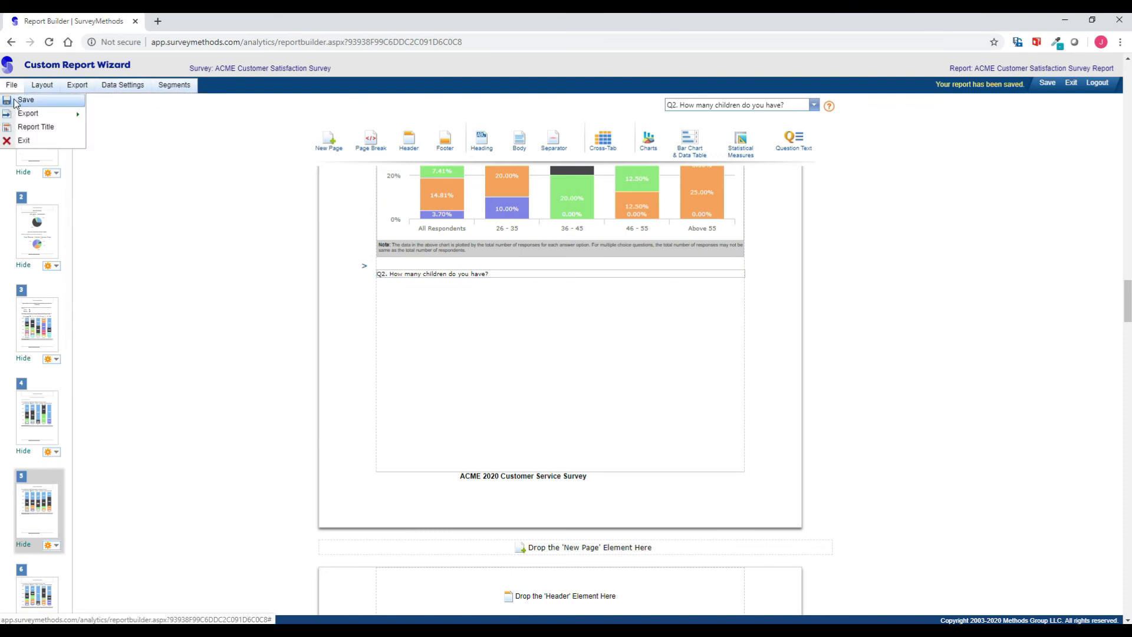
mouse_move(24, 113)
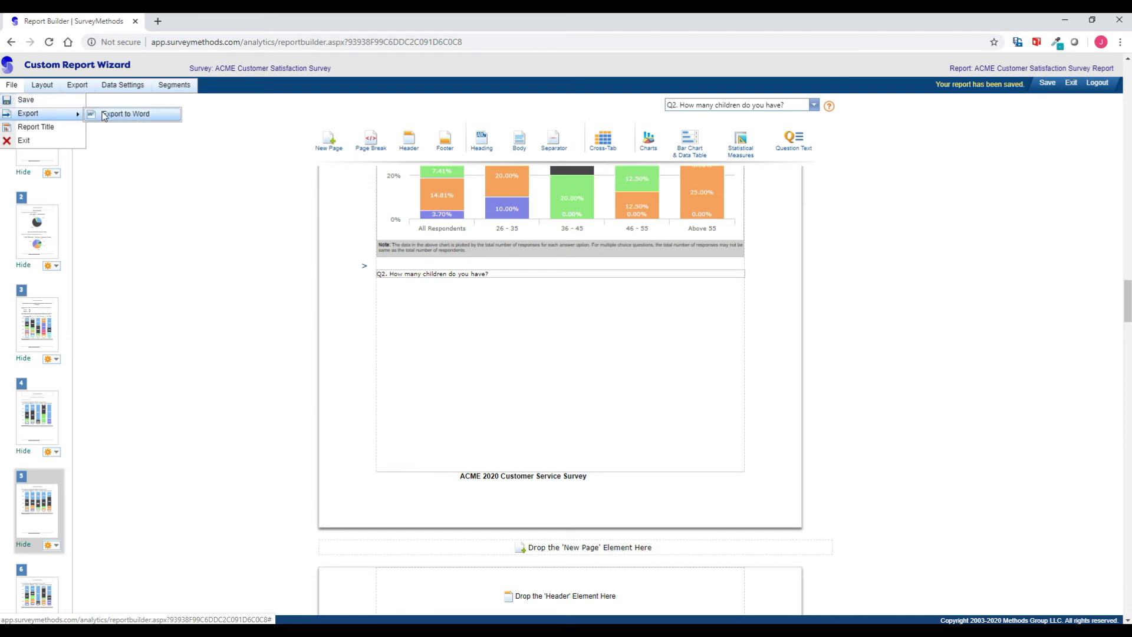
click(40, 127)
click(544, 371)
click(11, 84)
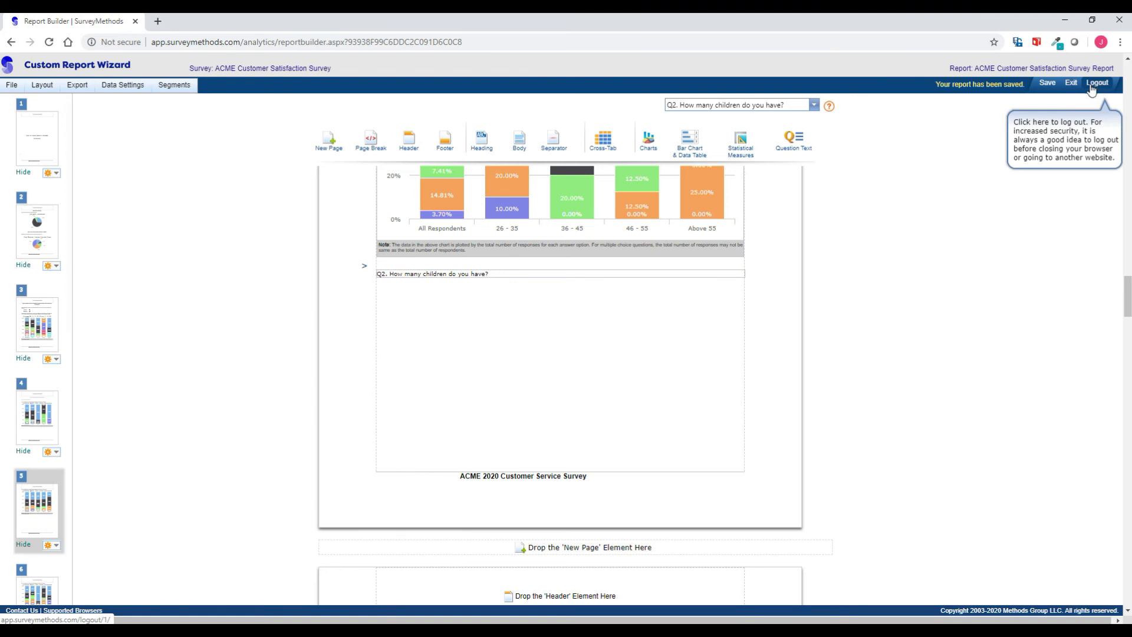
Review the global page settings, text formatting and paragraph spacing dialogs, cancelling each one.
click(43, 86)
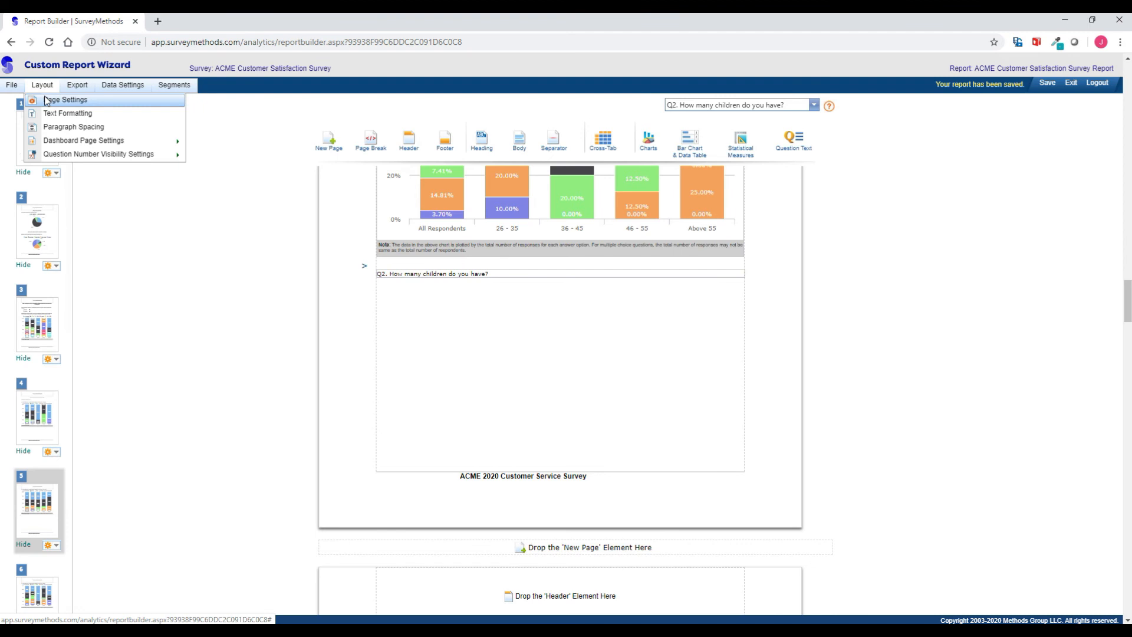
click(48, 101)
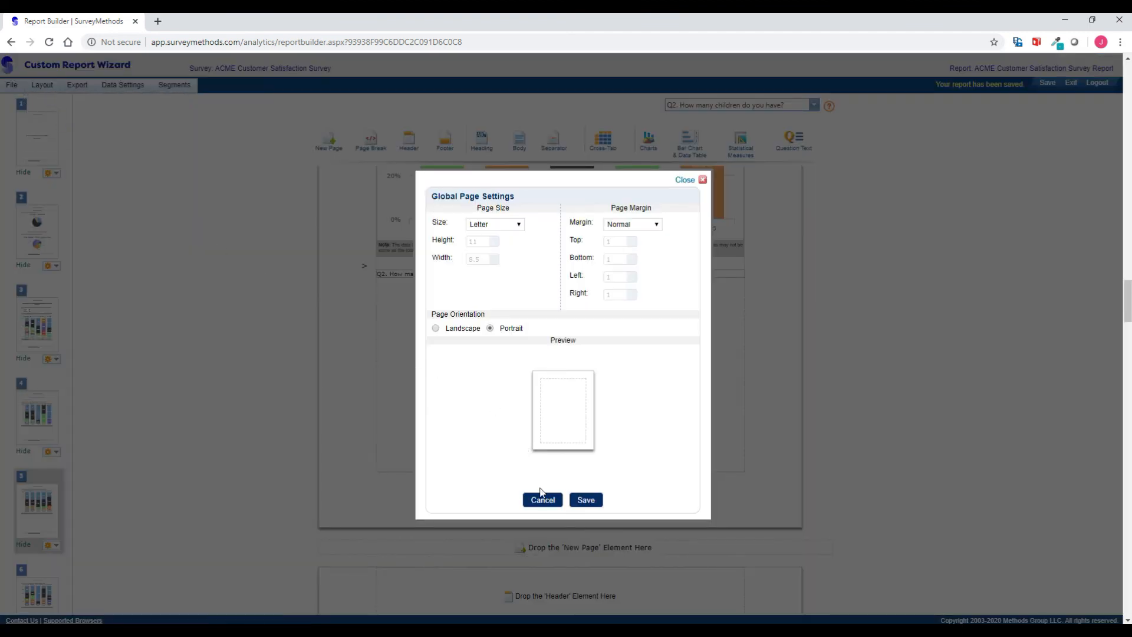
click(543, 501)
click(42, 84)
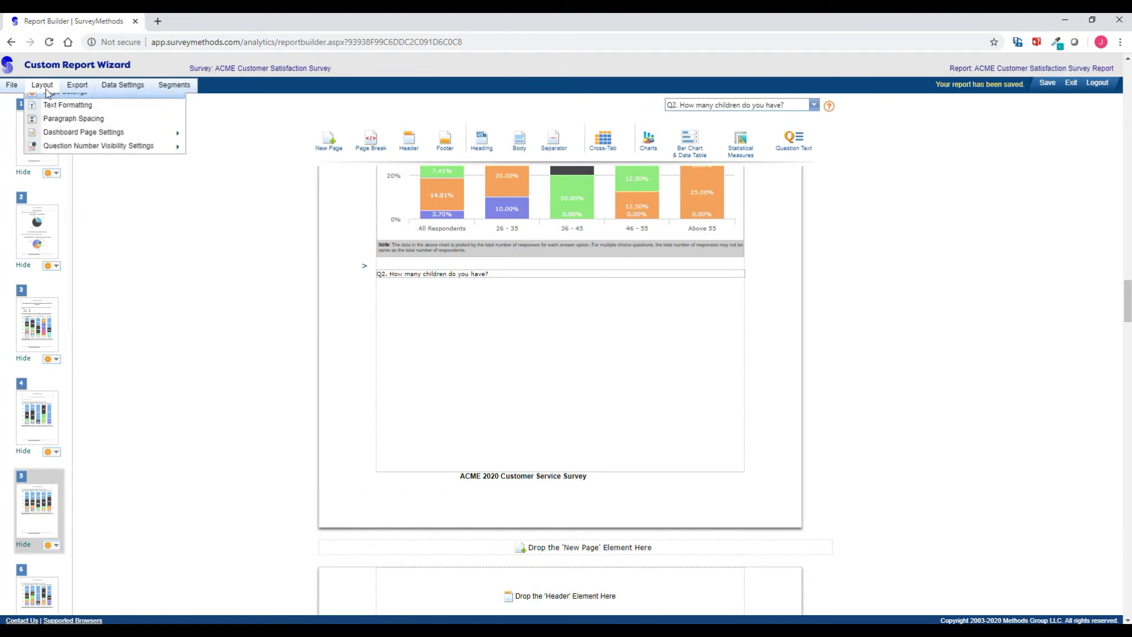
click(51, 112)
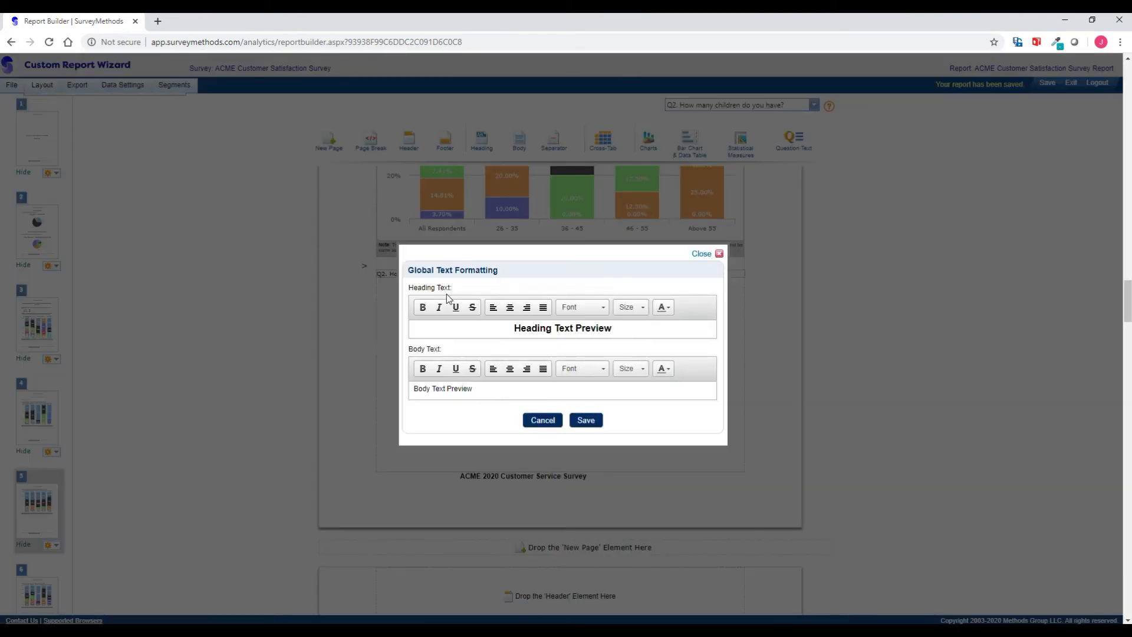
click(541, 422)
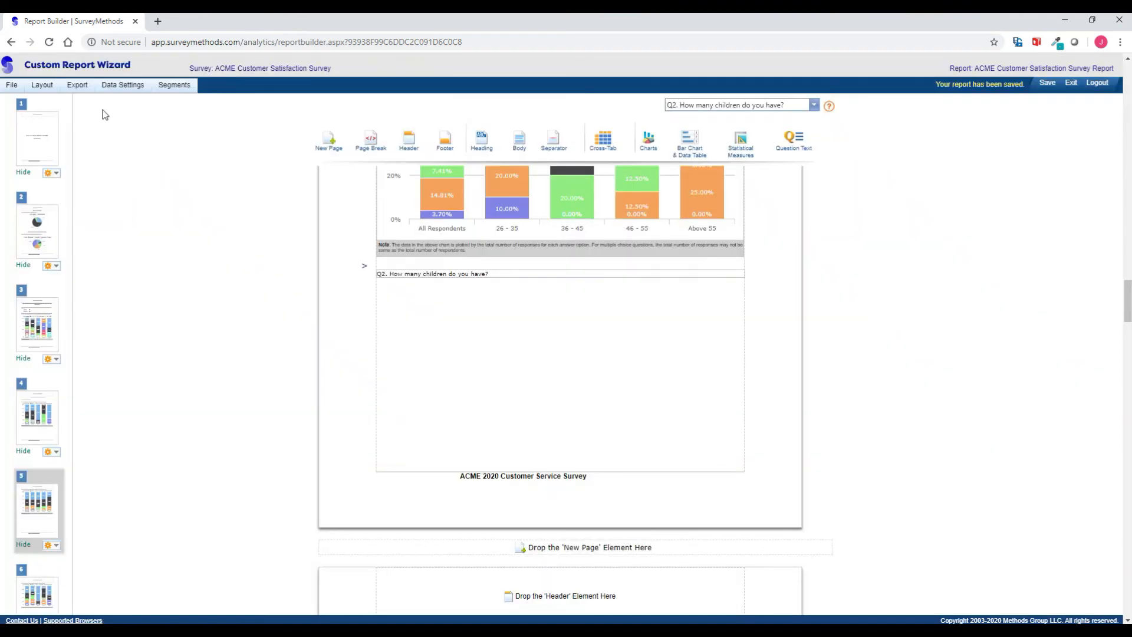
click(42, 84)
click(52, 126)
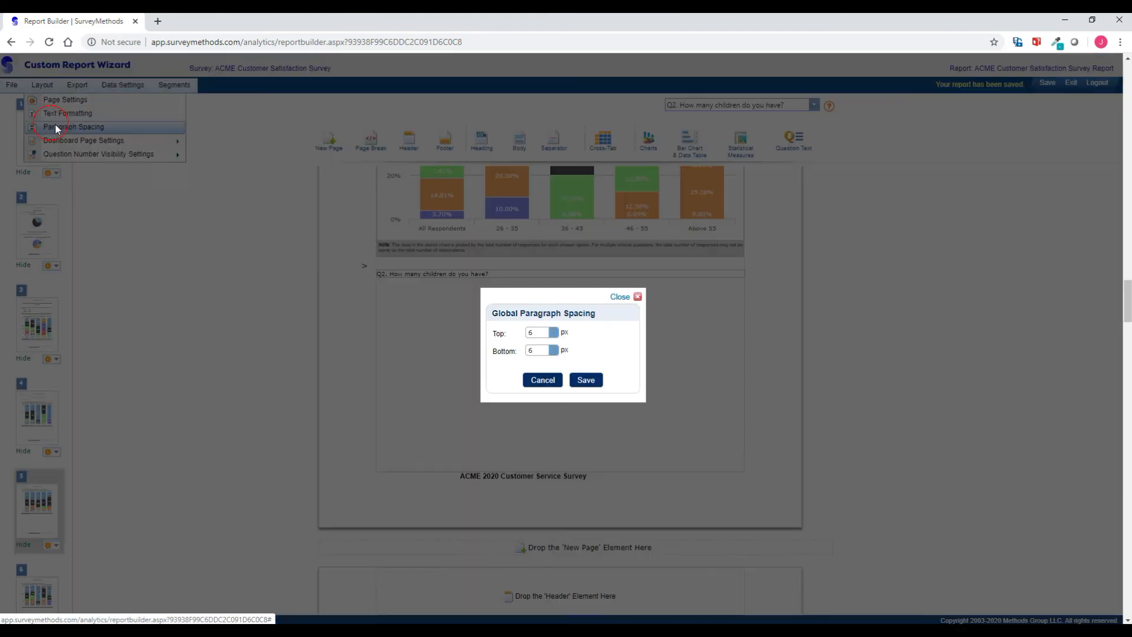
click(542, 380)
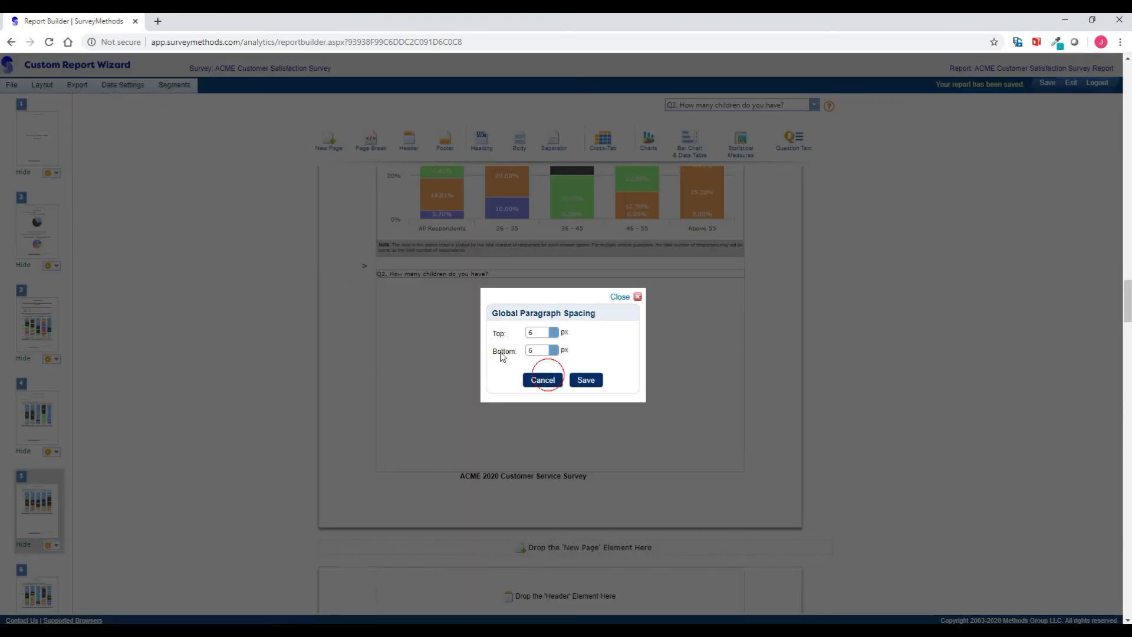
Add a dashboard page to the report.
click(42, 84)
mouse_move(52, 146)
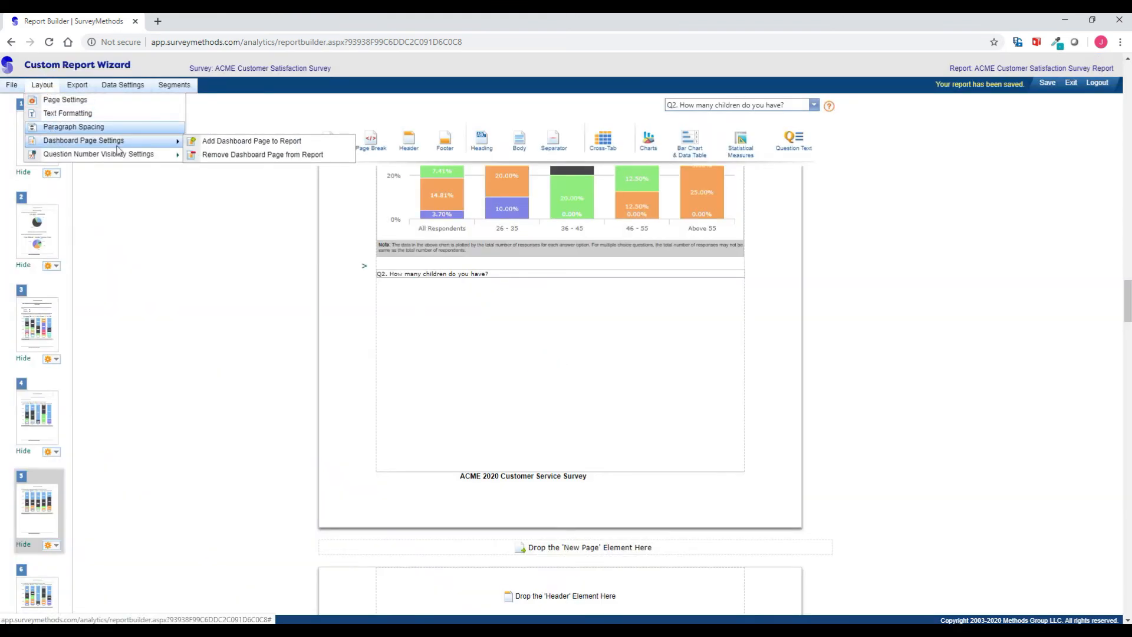
click(216, 144)
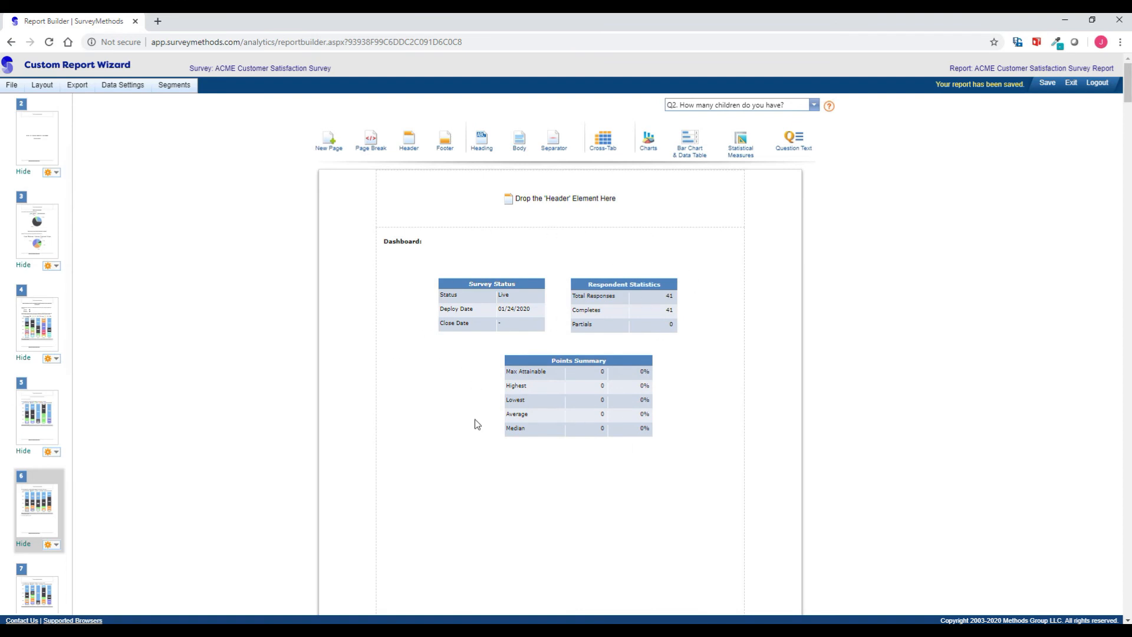
Remove the dashboard page from the report.
click(42, 84)
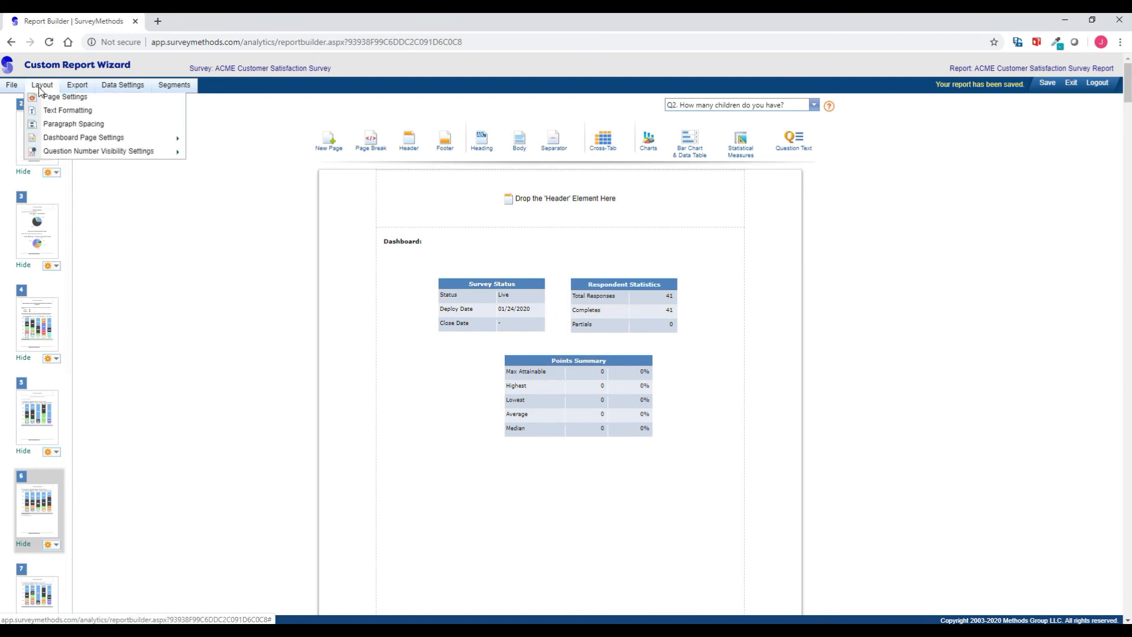
mouse_move(118, 140)
click(260, 154)
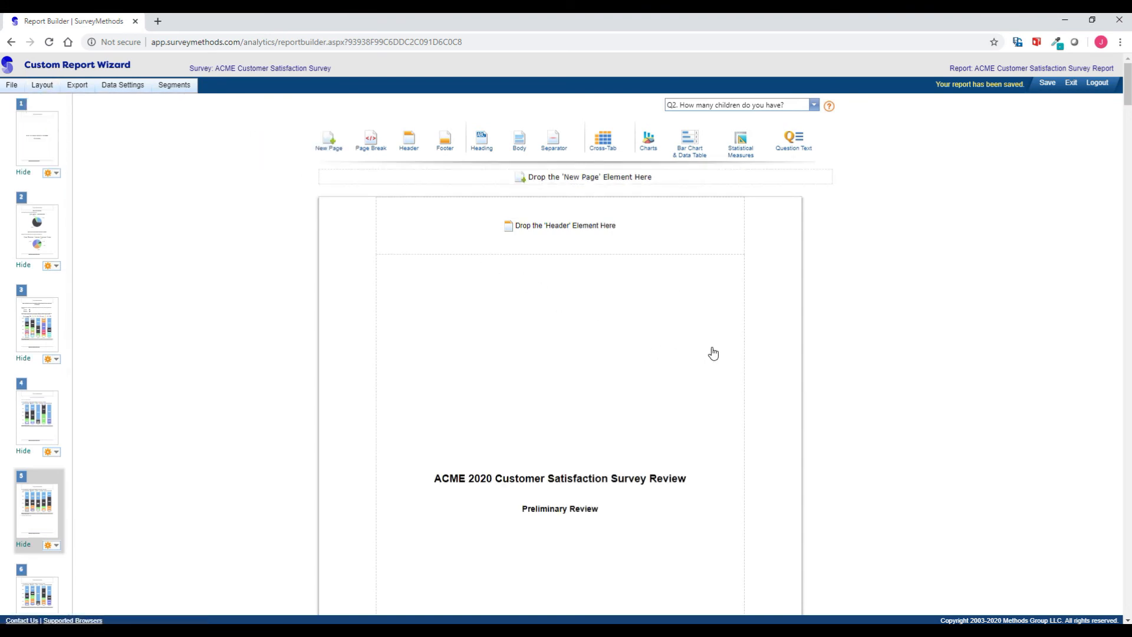
Examine the question number visibility options, the Word export option and the global settings for comments, question text and segment names.
click(46, 88)
mouse_move(118, 154)
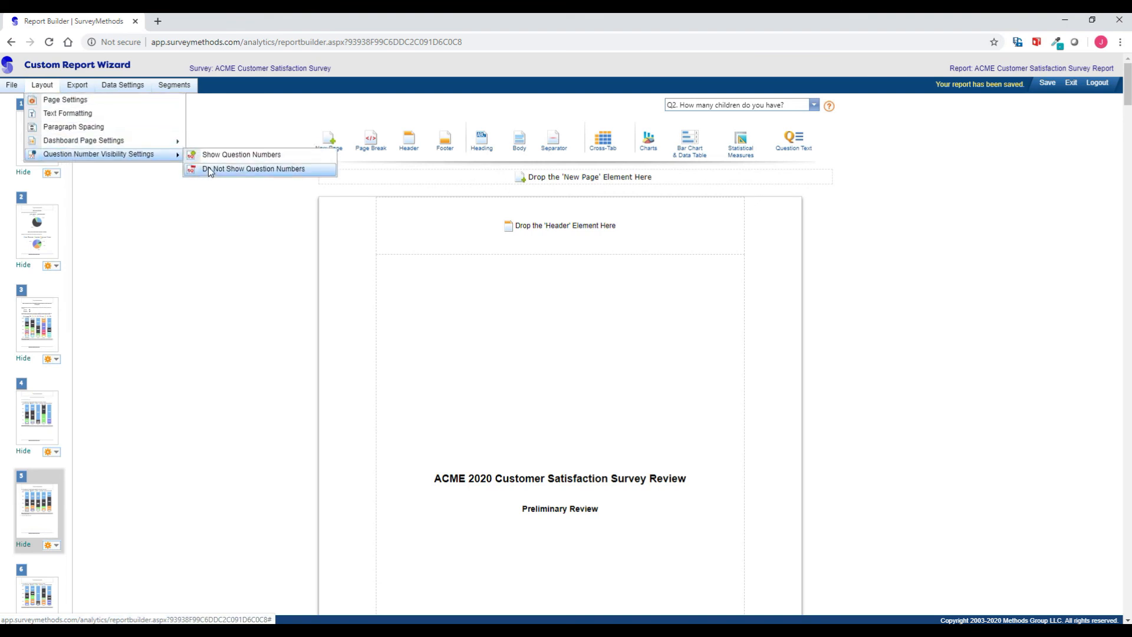
click(78, 86)
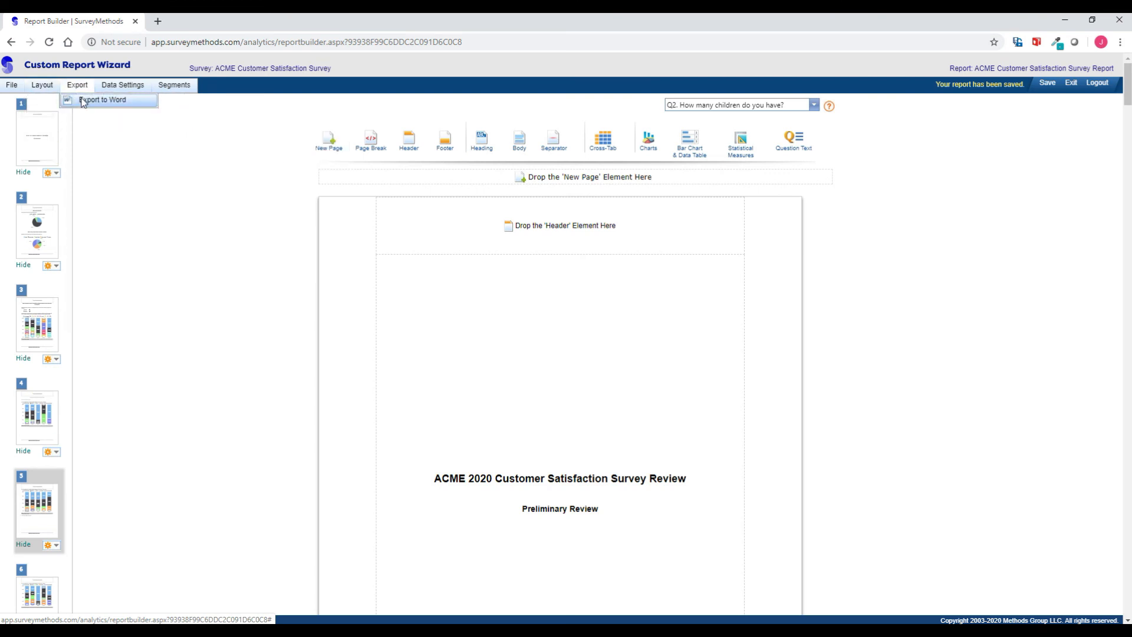
click(123, 86)
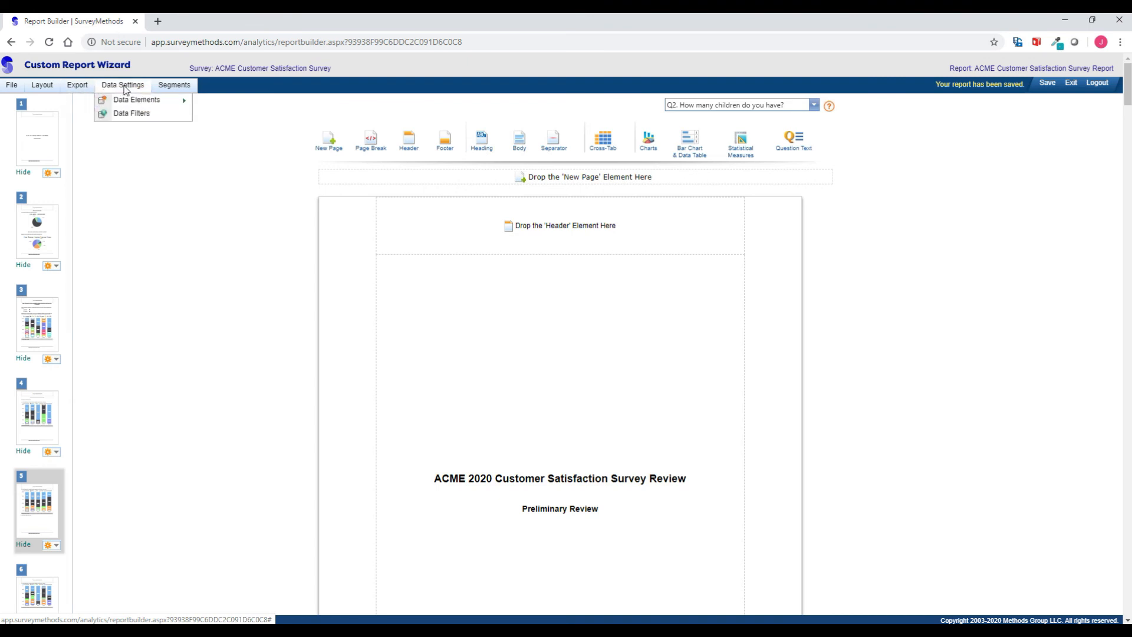
mouse_move(126, 95)
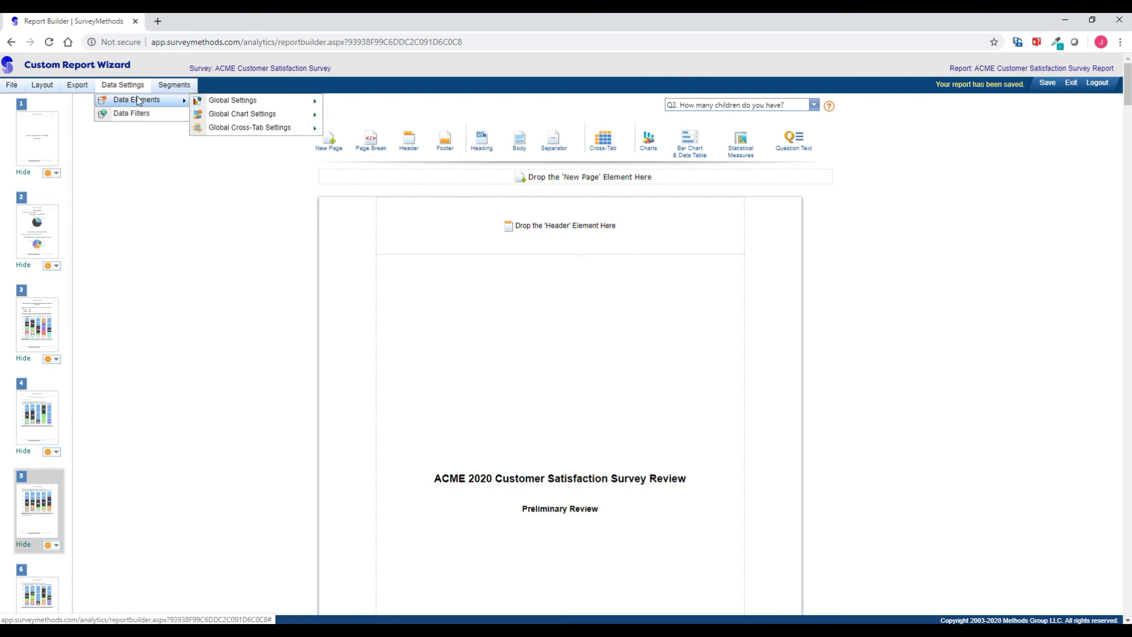
mouse_move(207, 102)
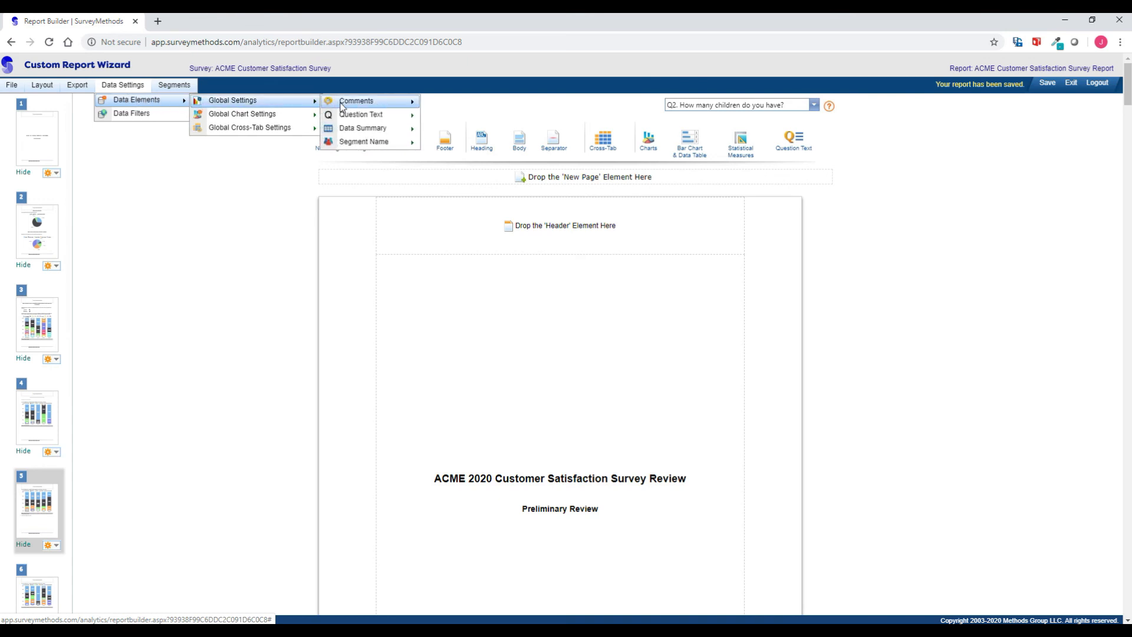
mouse_move(343, 104)
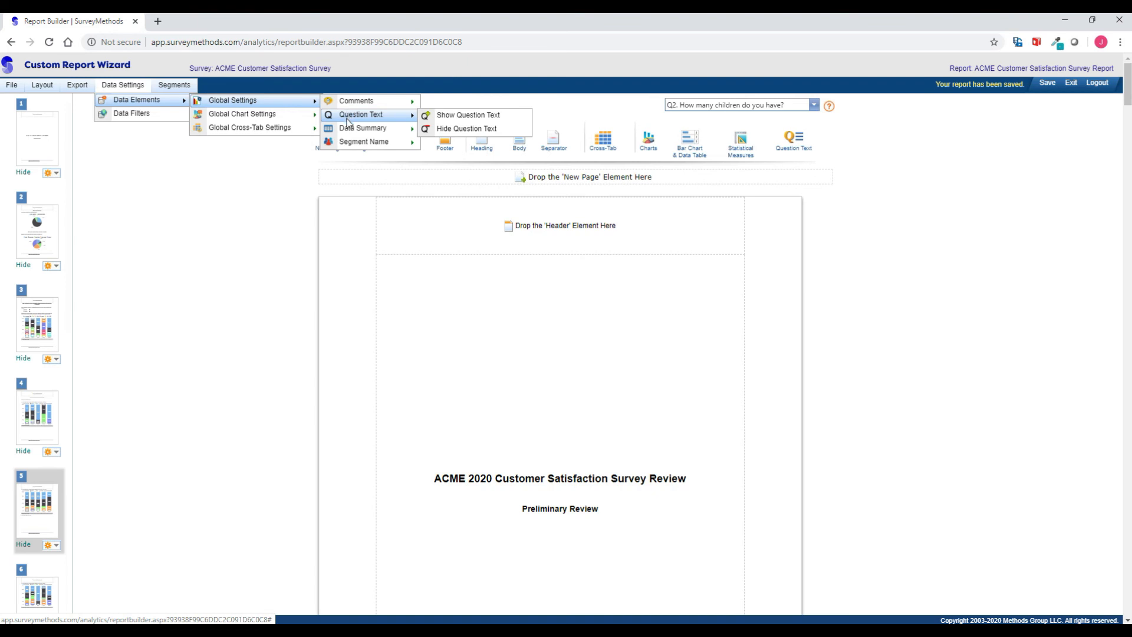
mouse_move(345, 142)
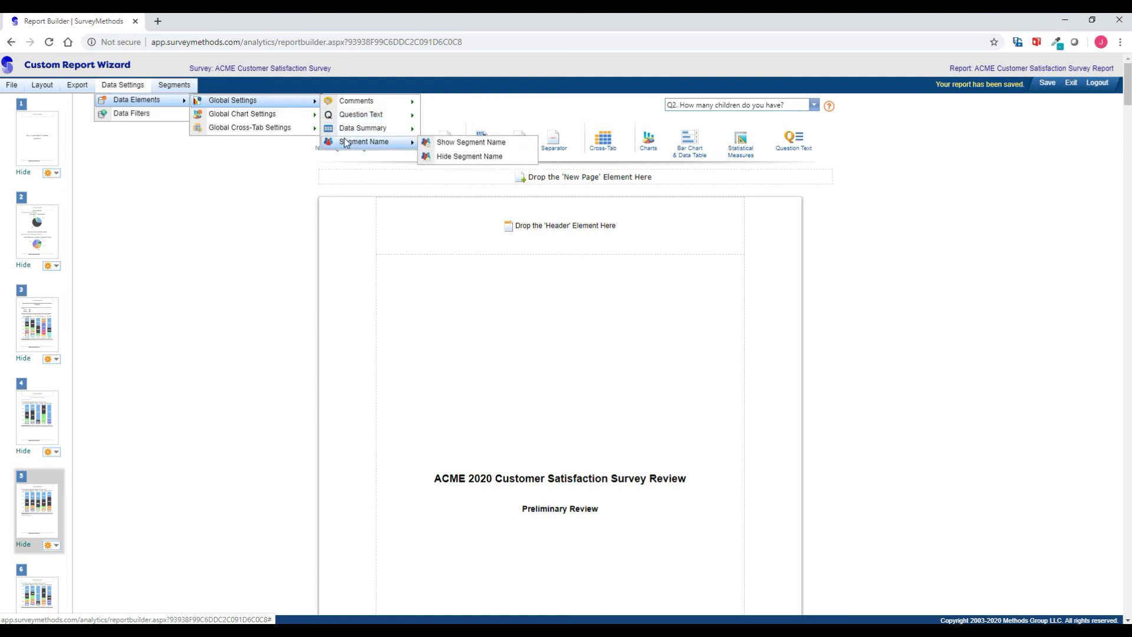
Set the global pie chart theme to Dark-Green and apply it to all charts, including customised ones.
mouse_move(306, 115)
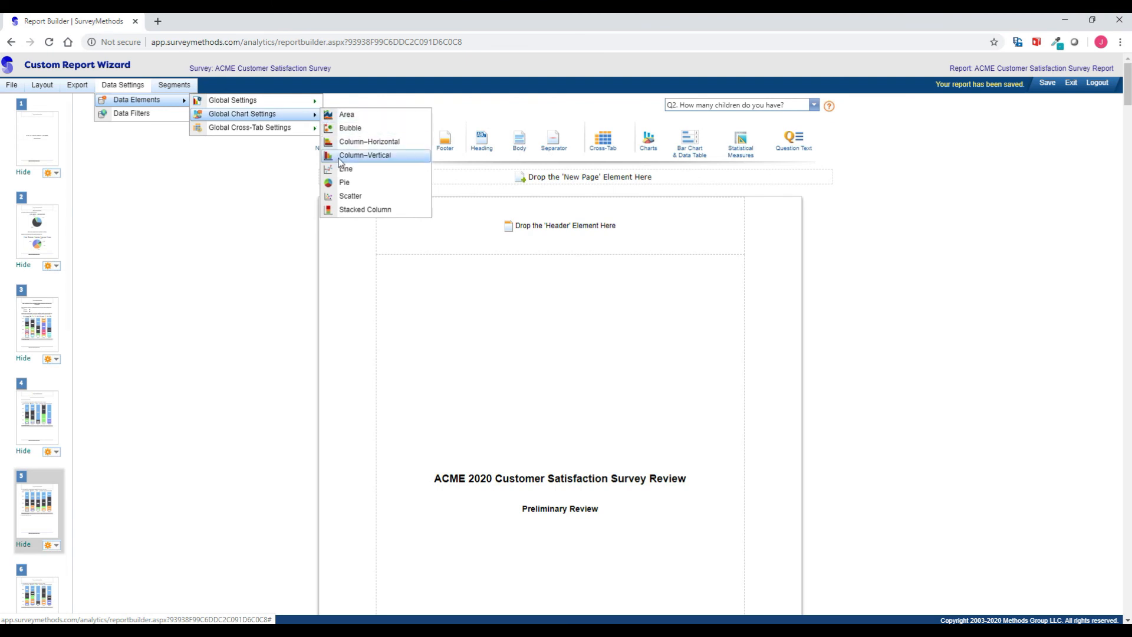
click(346, 183)
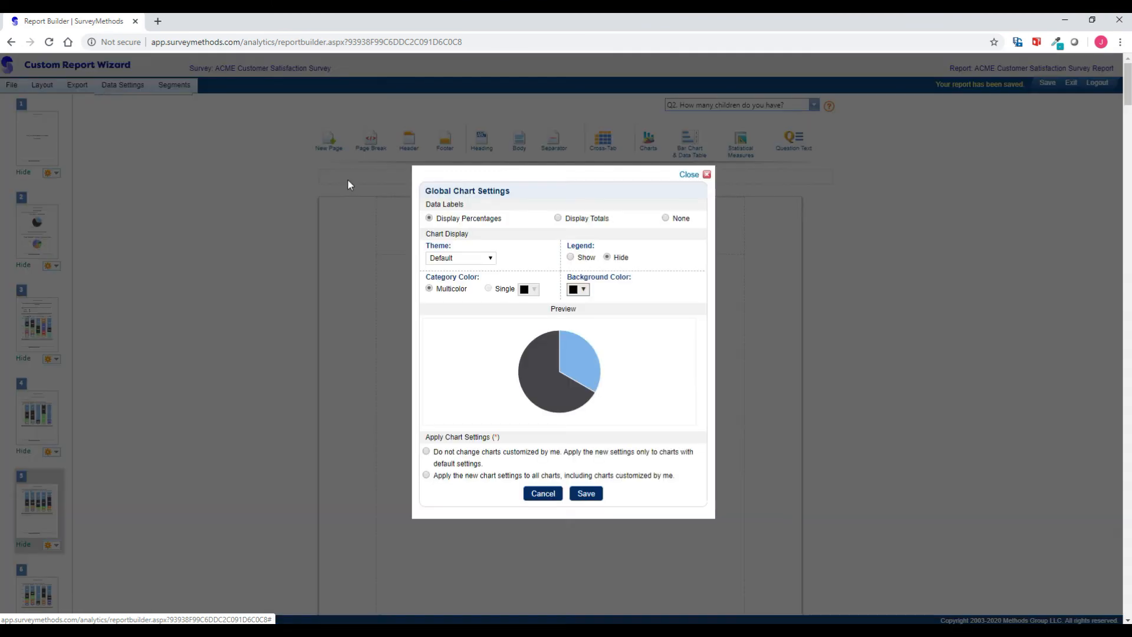
click(466, 261)
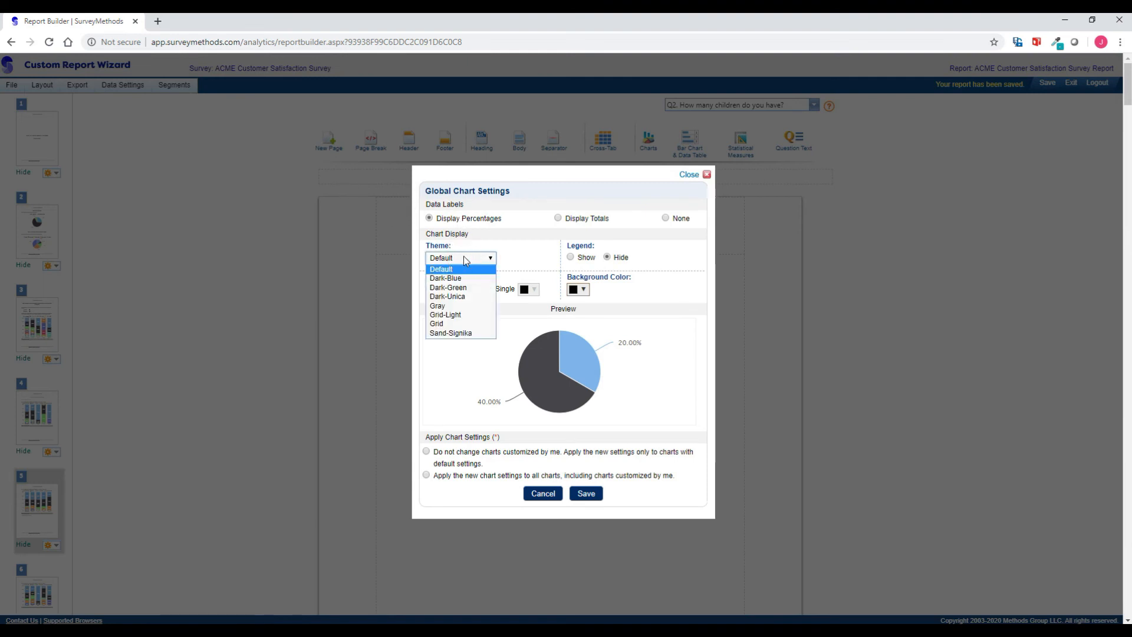
click(465, 288)
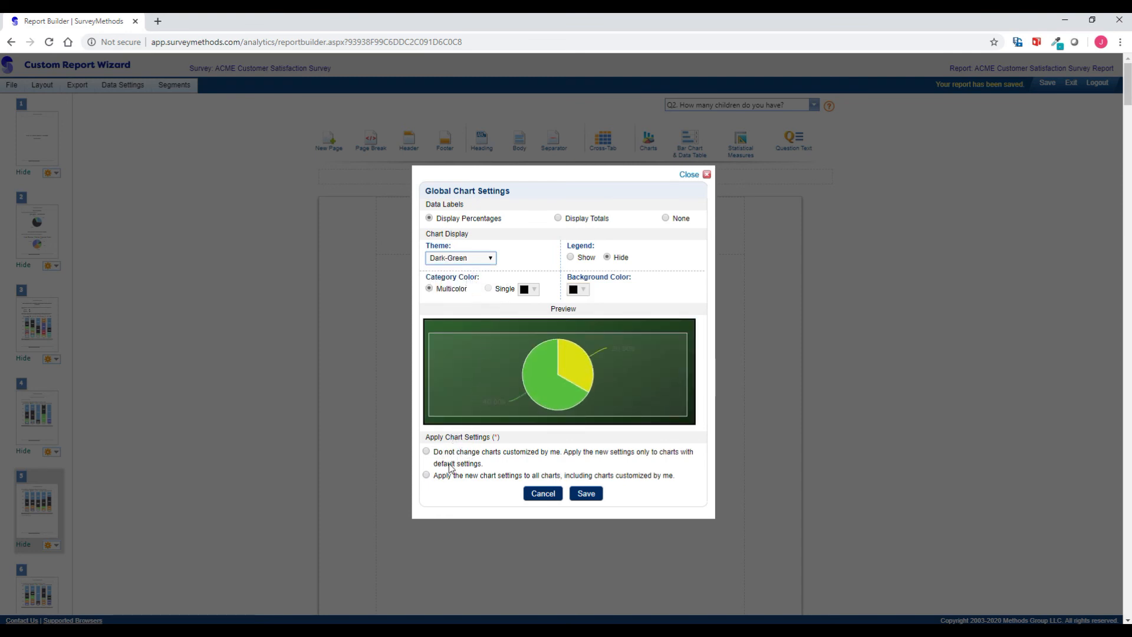
click(427, 476)
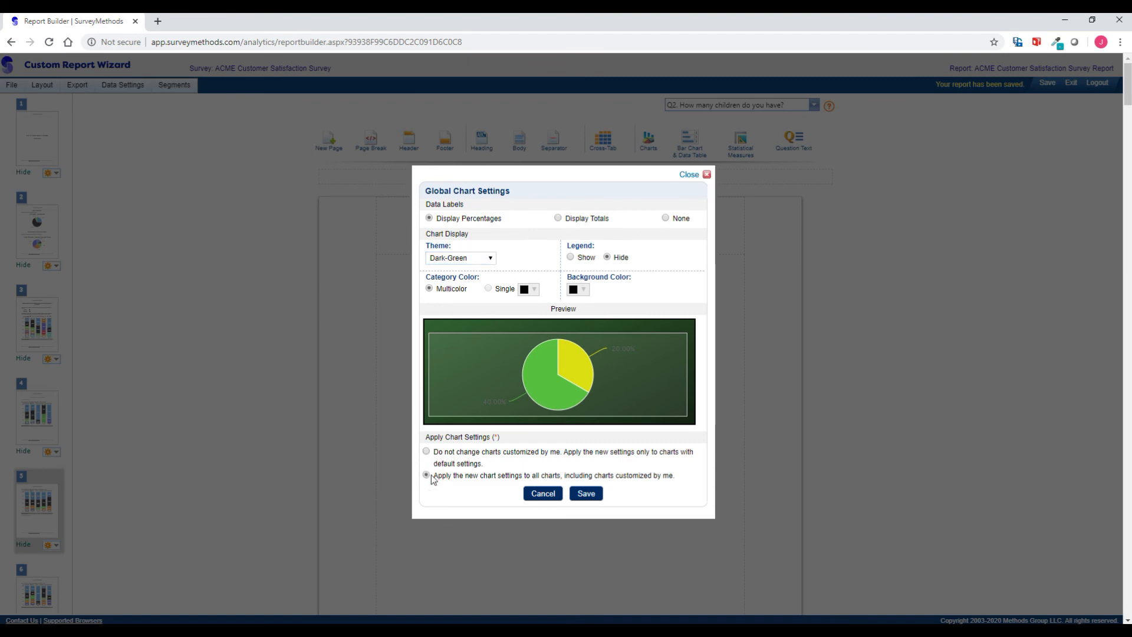
click(589, 493)
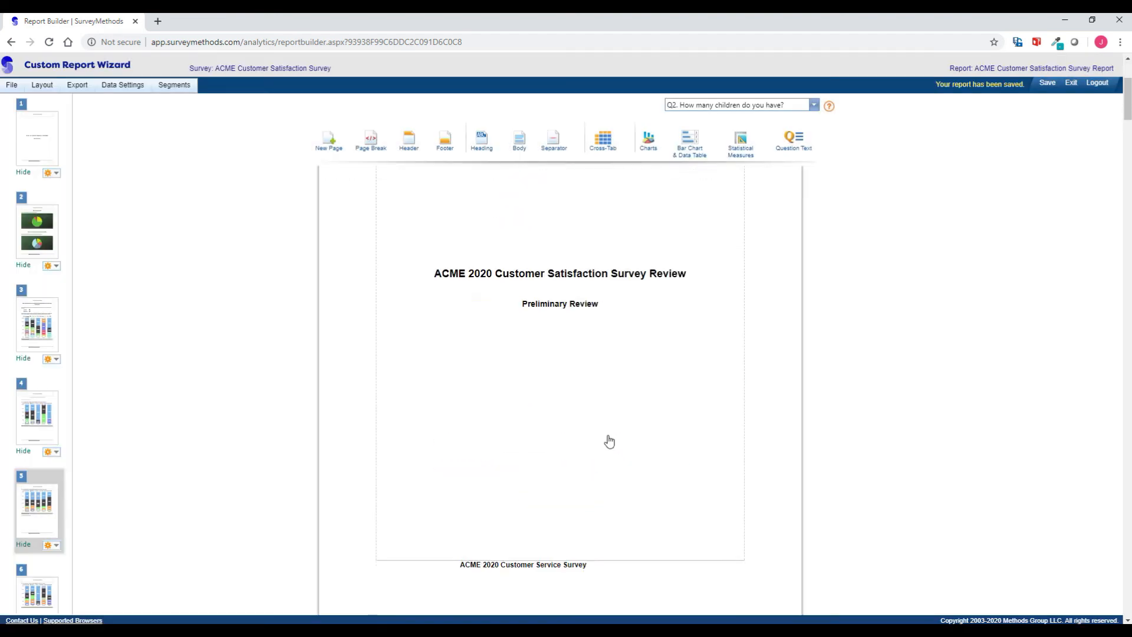
scroll(610, 431, down, 6)
scroll(613, 411, down, 3)
Return the global pie chart theme to the default light theme and apply it to all charts, including customised ones.
mouse_move(548, 318)
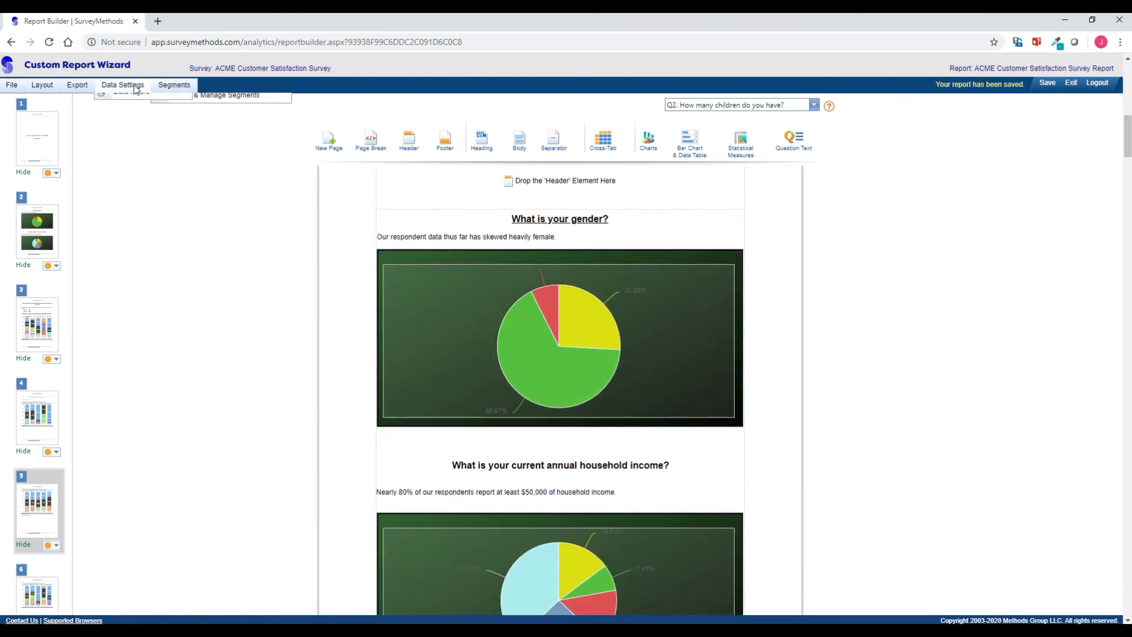
mouse_move(232, 115)
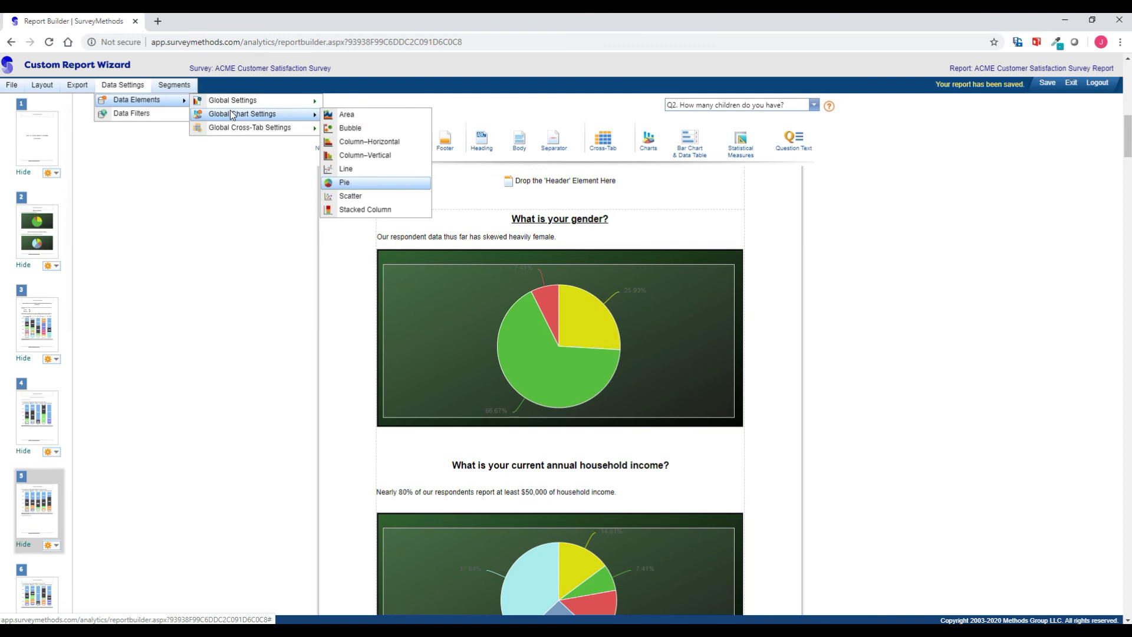
click(348, 182)
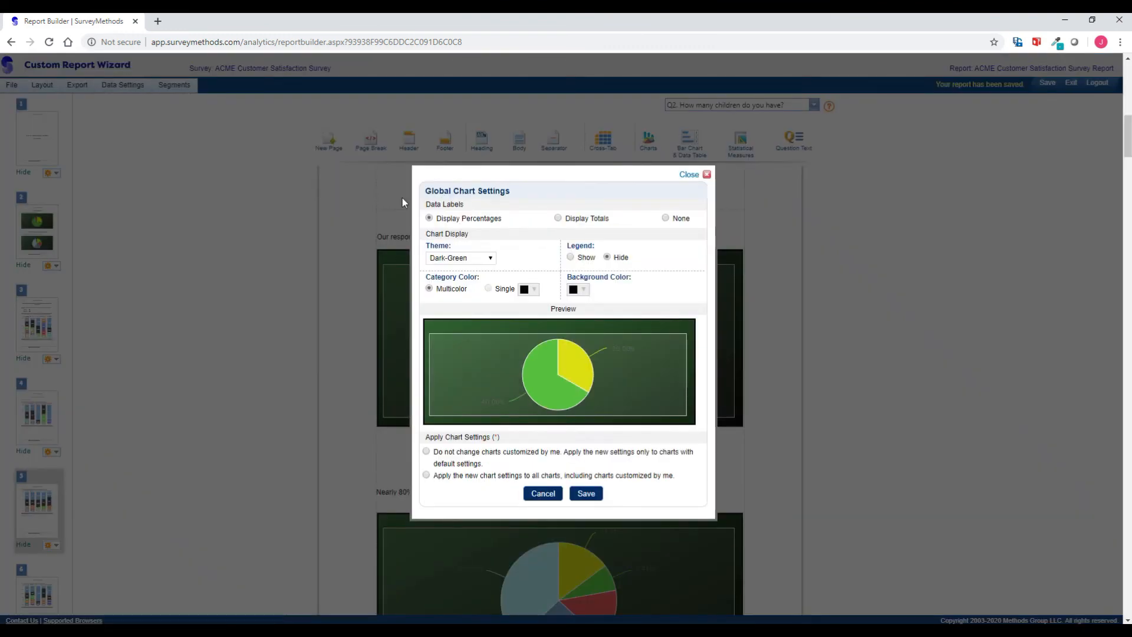
click(465, 257)
click(448, 270)
click(427, 475)
click(585, 496)
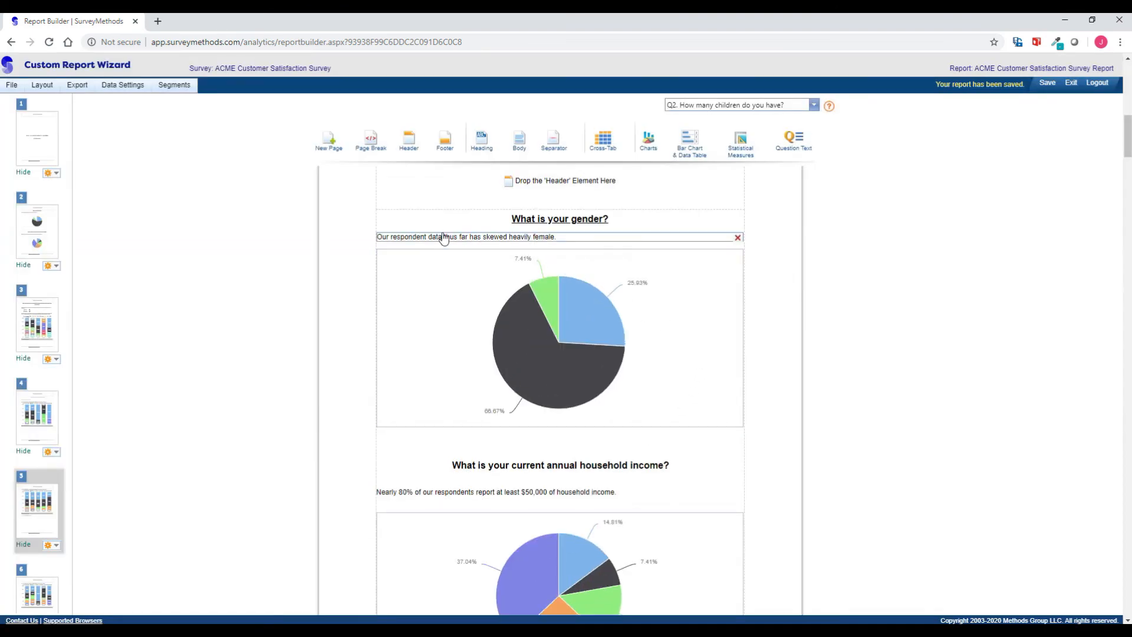
Start a data filter criterion for the report based on the date and time the respondents took the survey.
click(137, 90)
mouse_move(130, 100)
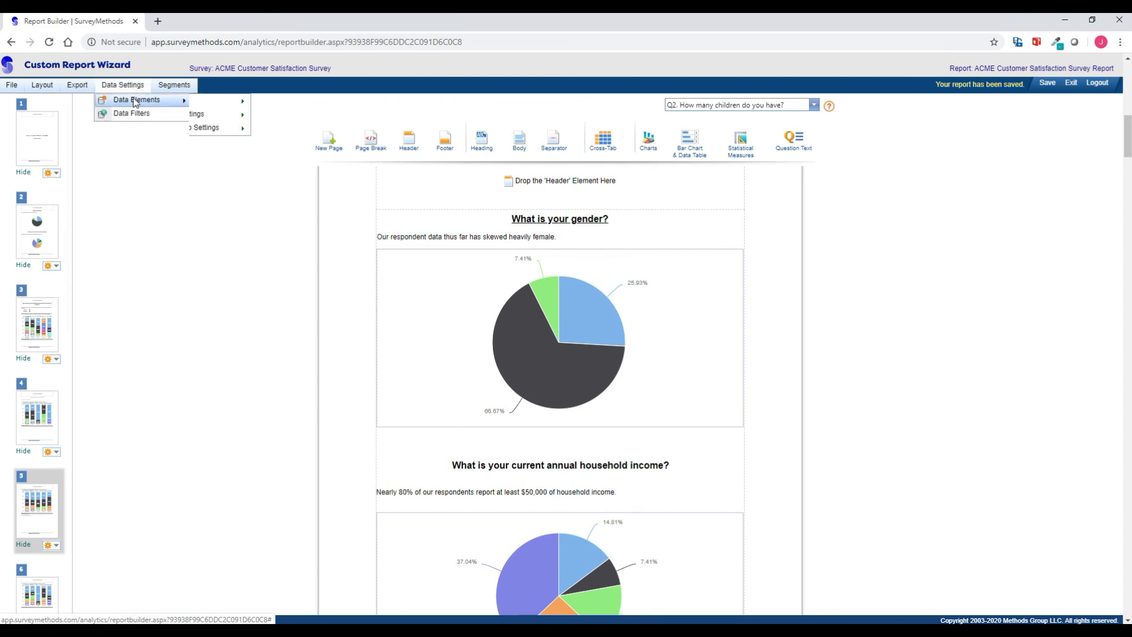
mouse_move(251, 128)
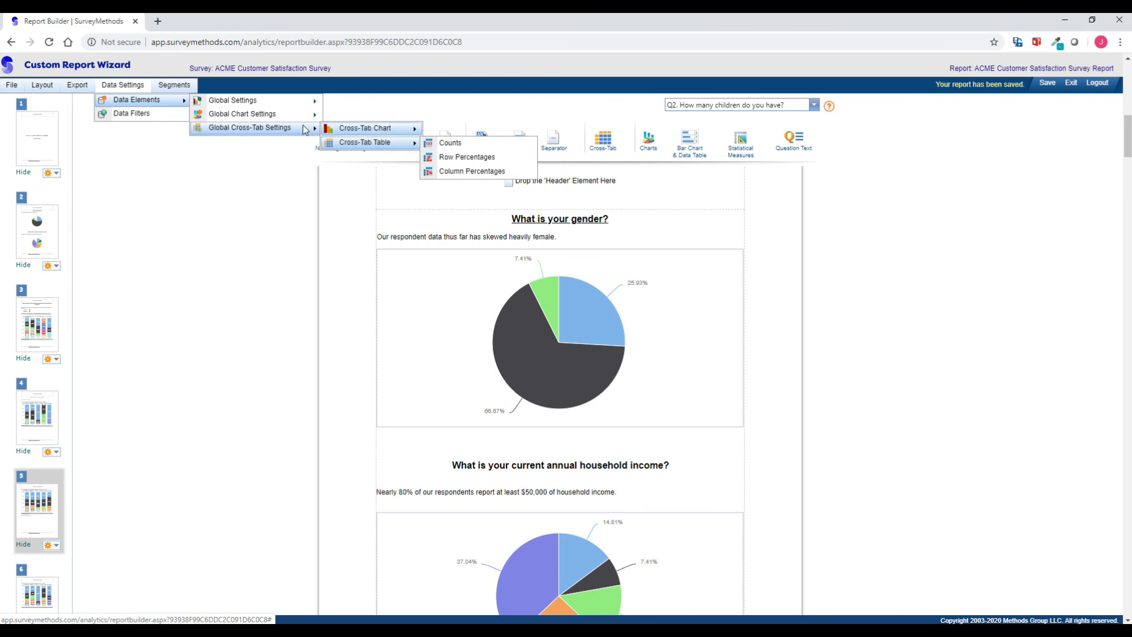
click(139, 113)
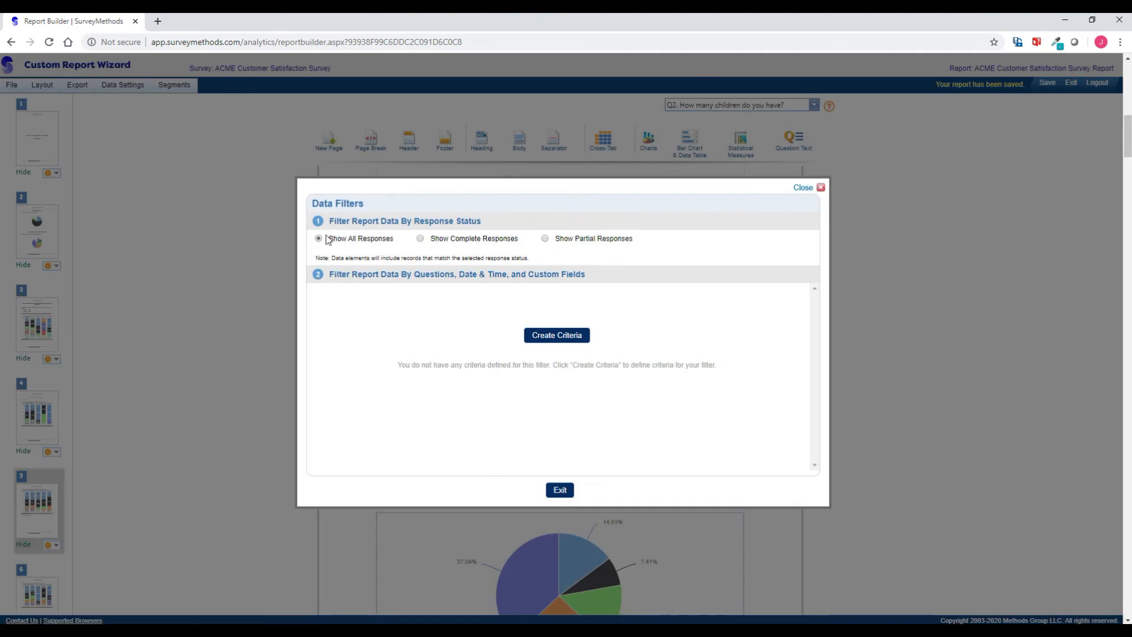
click(547, 340)
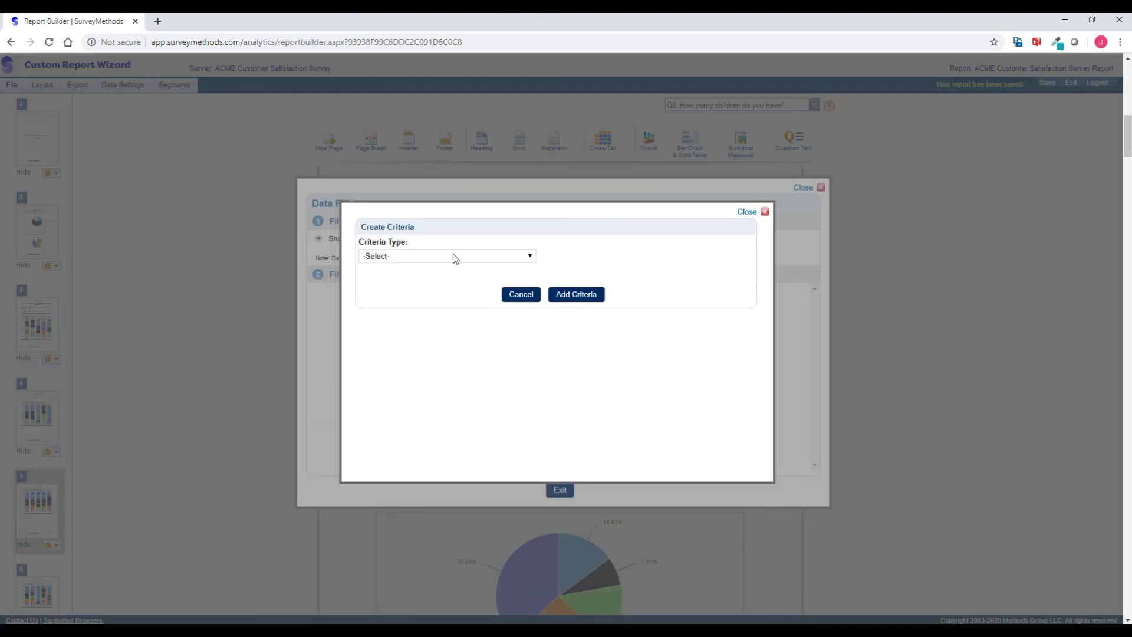
click(453, 256)
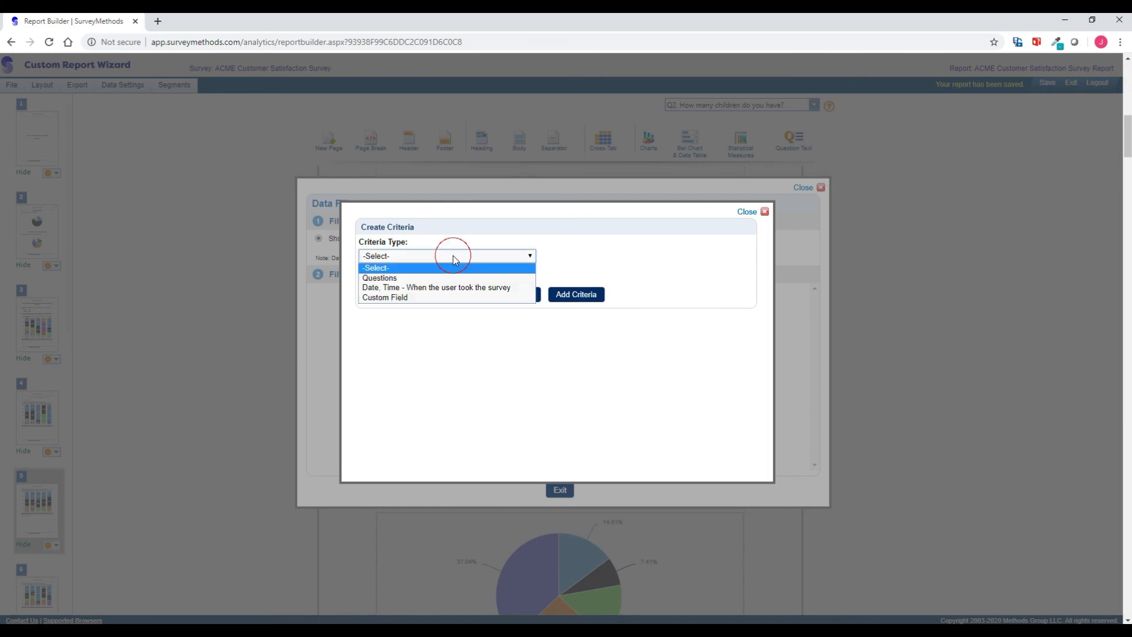
click(432, 288)
click(432, 288)
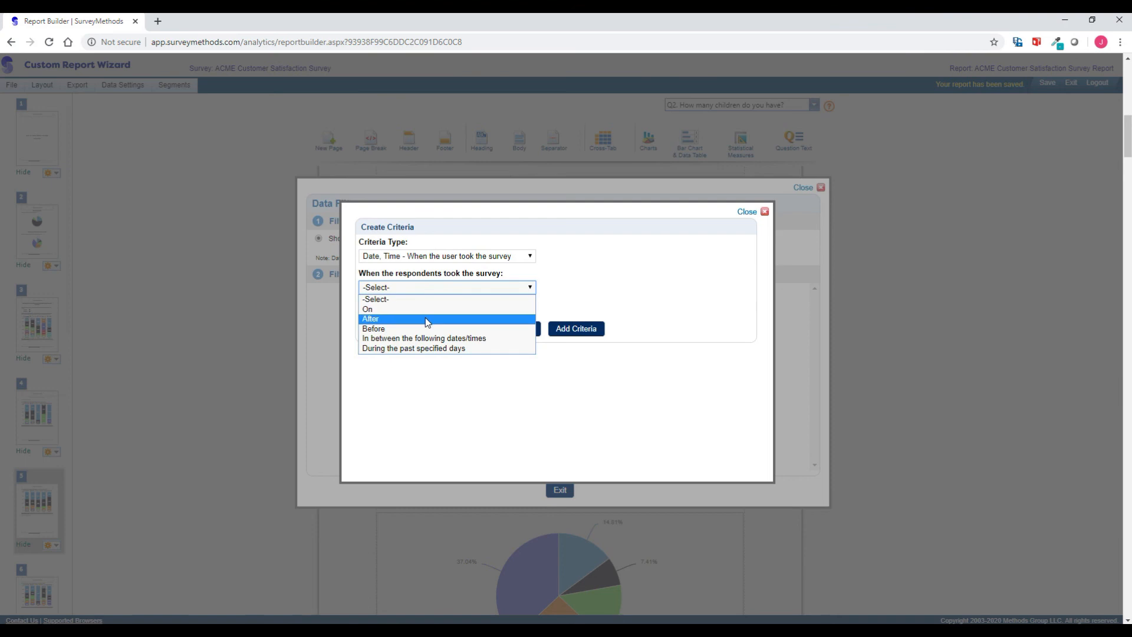
Filter for responses after month 02, day 15, 2020 at 12:00 AM, minute 01, and apply the filter to the report.
click(426, 319)
click(399, 328)
click(396, 357)
click(470, 325)
click(457, 486)
click(526, 325)
click(612, 325)
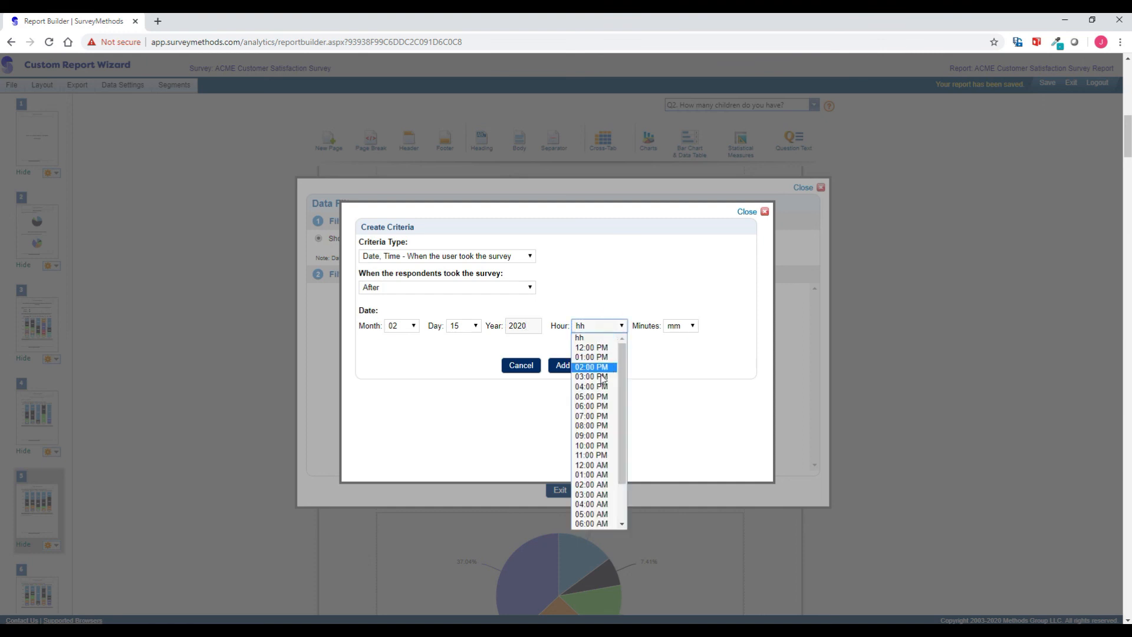
click(593, 466)
click(675, 326)
click(674, 358)
click(575, 364)
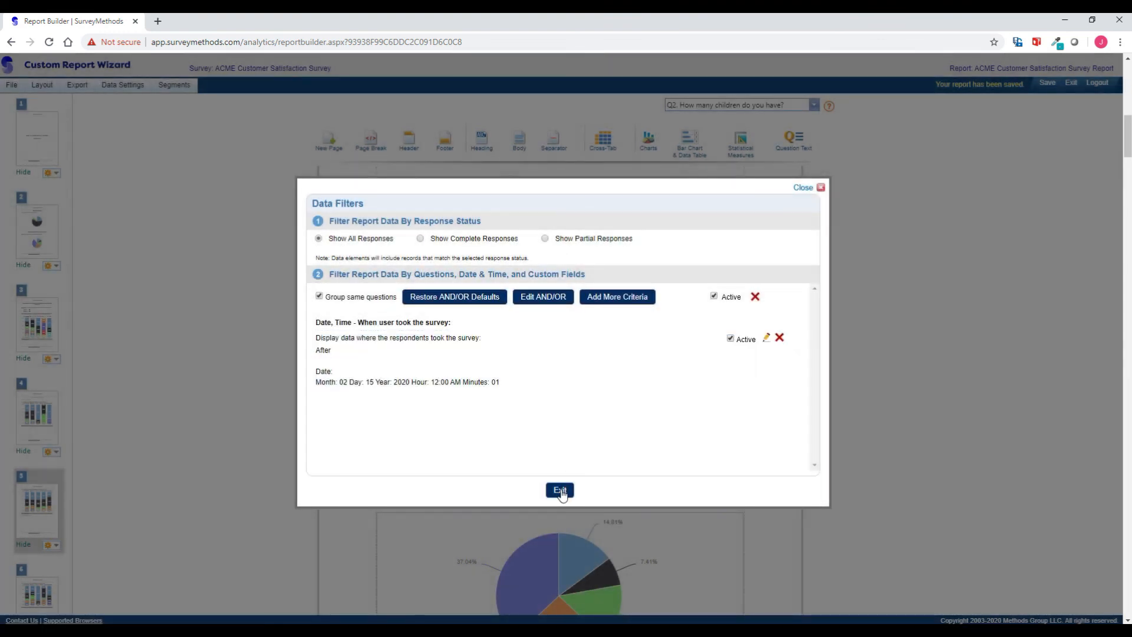
click(560, 491)
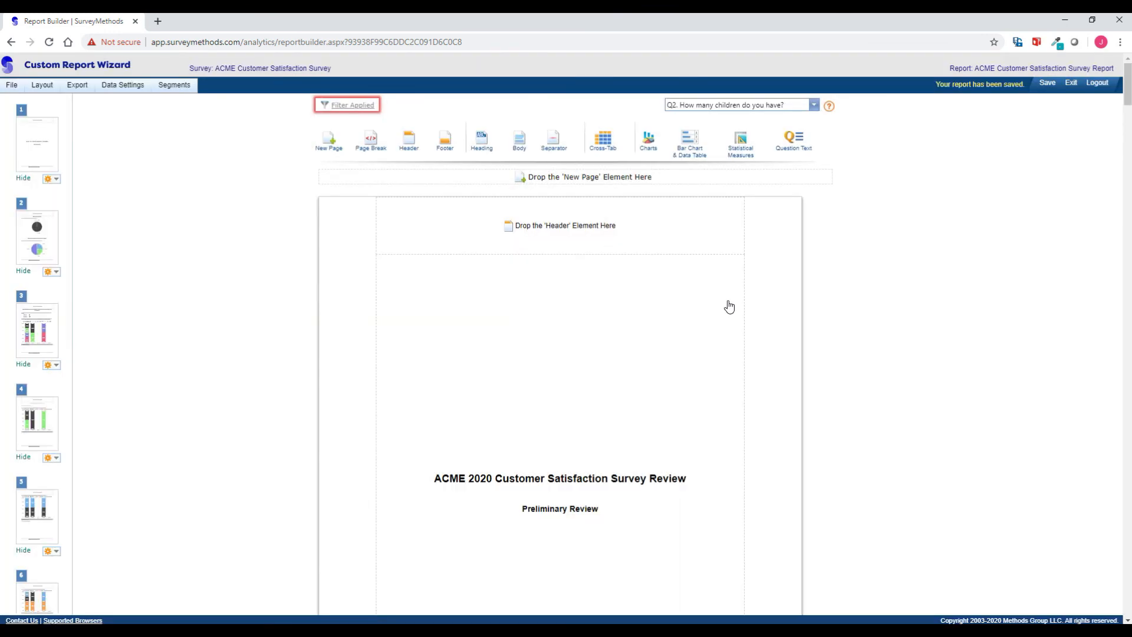
Review the filtered charts and delete the survey date filter from the report.
scroll(729, 306, down, 10)
scroll(730, 305, down, 15)
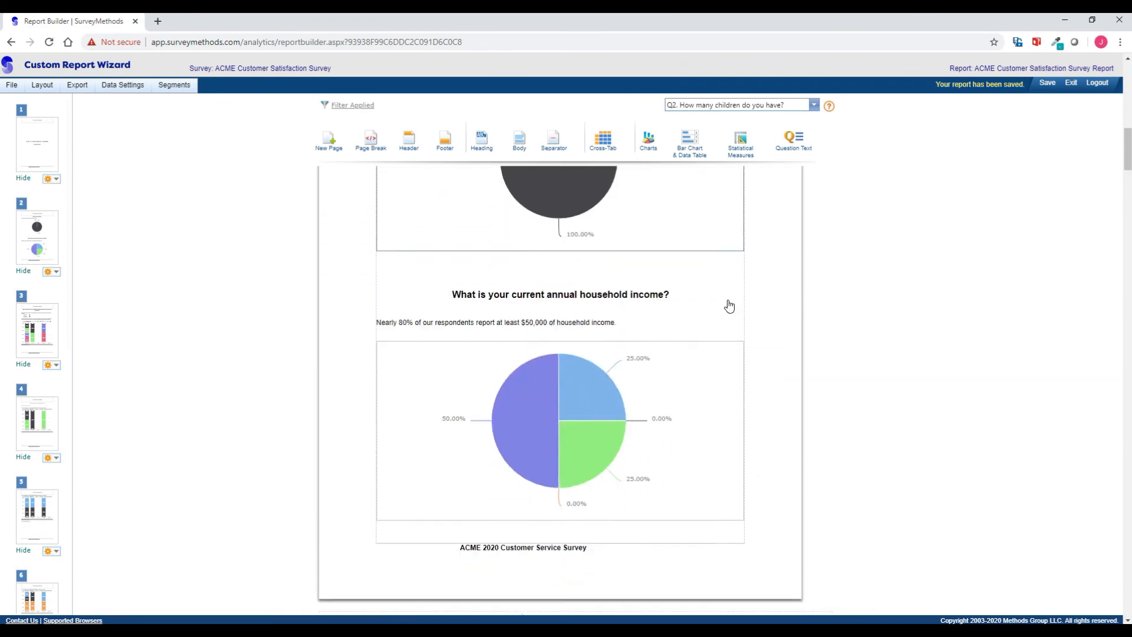
scroll(729, 303, down, 15)
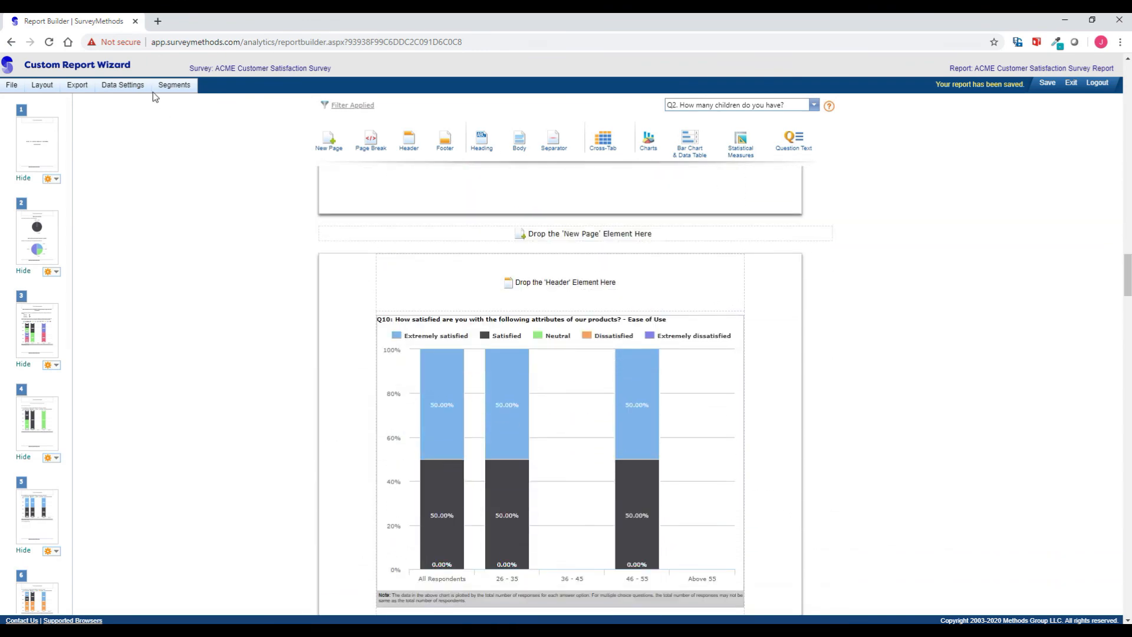
click(123, 85)
click(135, 116)
click(755, 297)
click(559, 489)
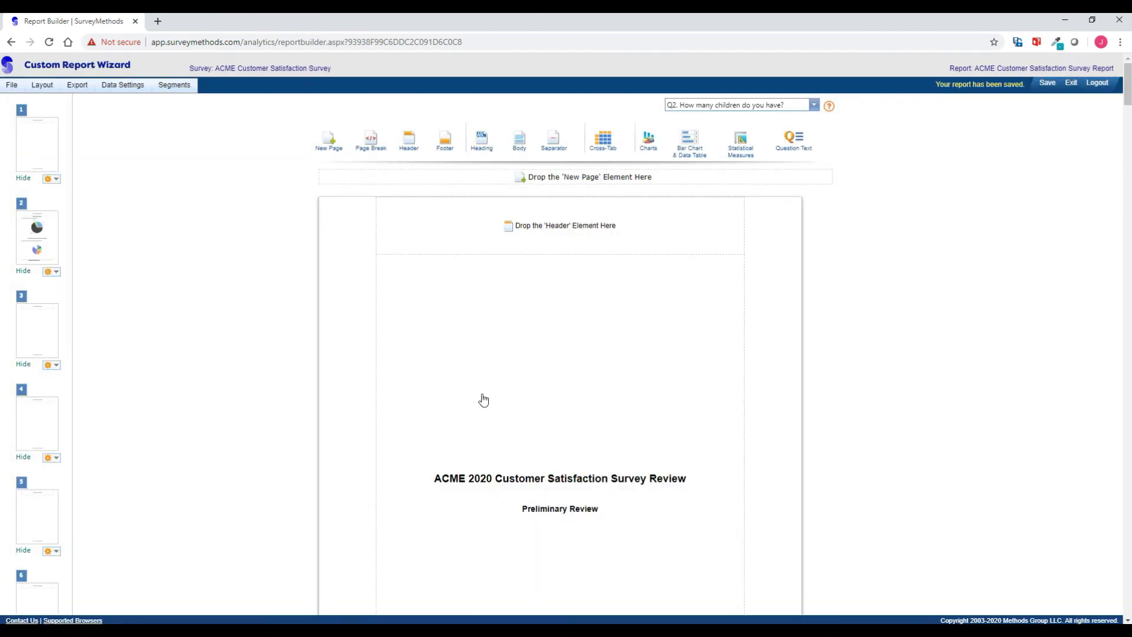
Add a segment named Male for respondents whose answer to "What is your gender?" is equal to Male.
click(174, 84)
click(181, 101)
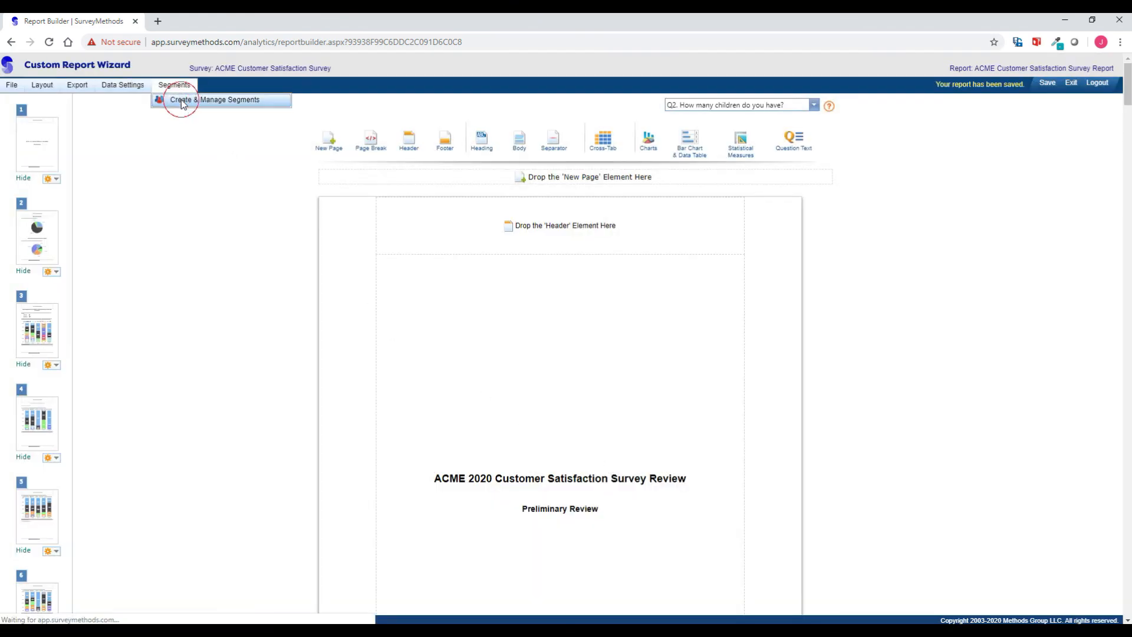
click(763, 214)
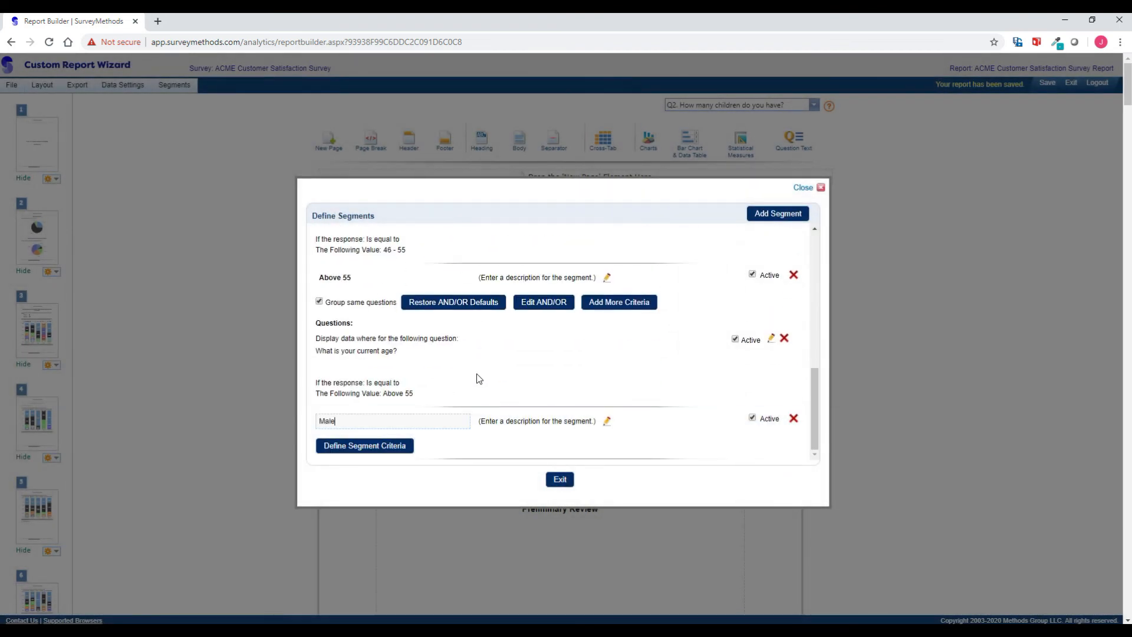
click(386, 445)
click(405, 292)
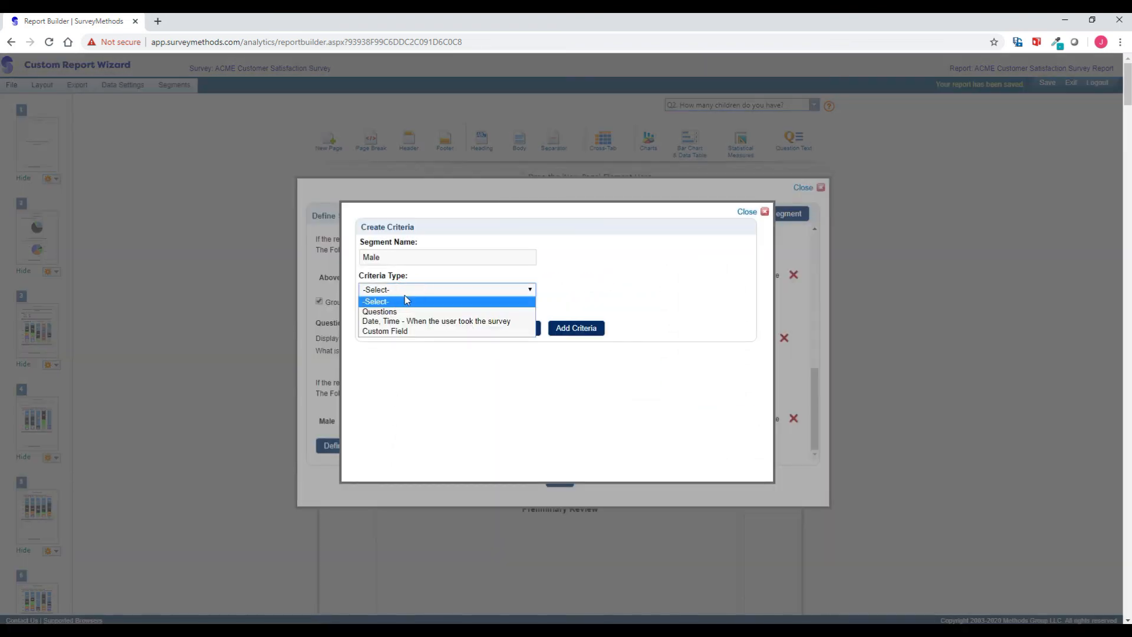
click(404, 312)
click(410, 325)
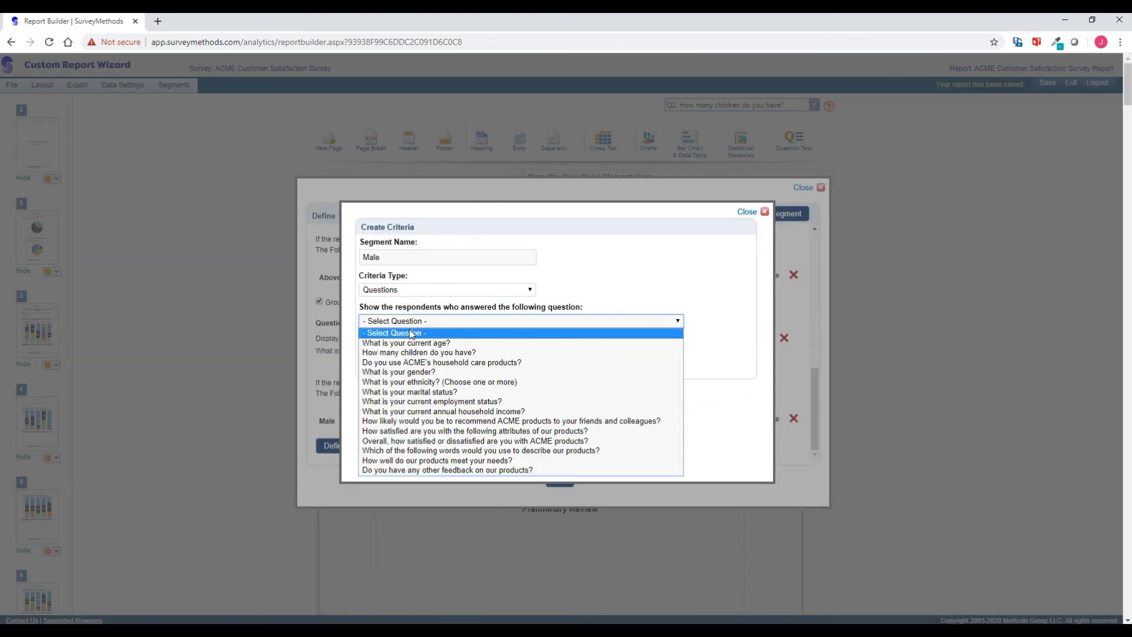
click(418, 372)
click(434, 382)
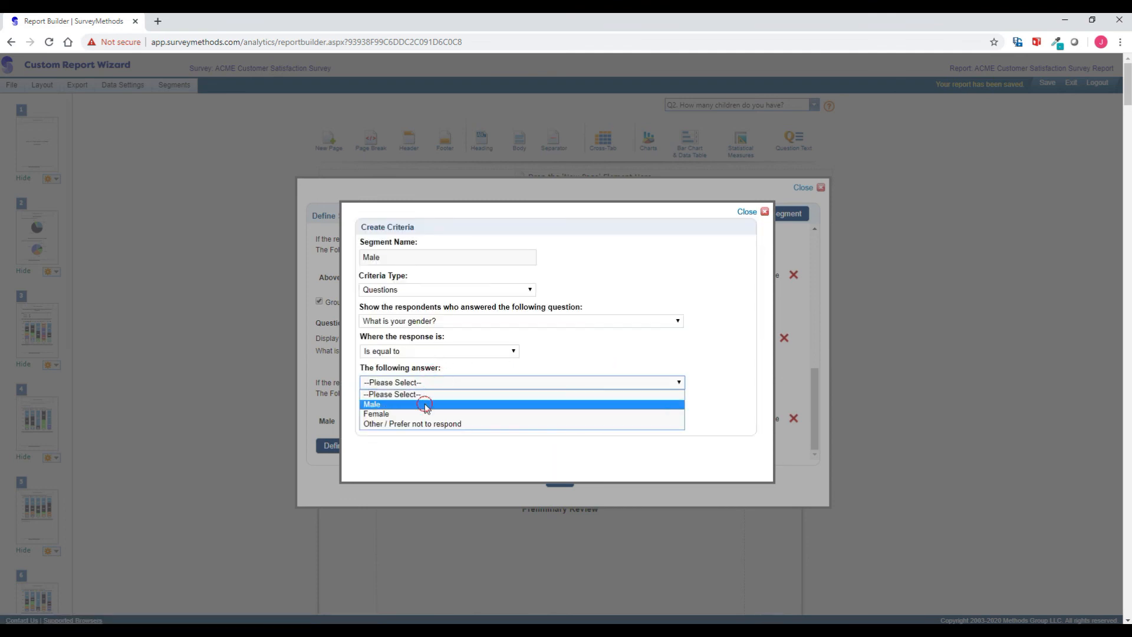
click(427, 406)
click(570, 422)
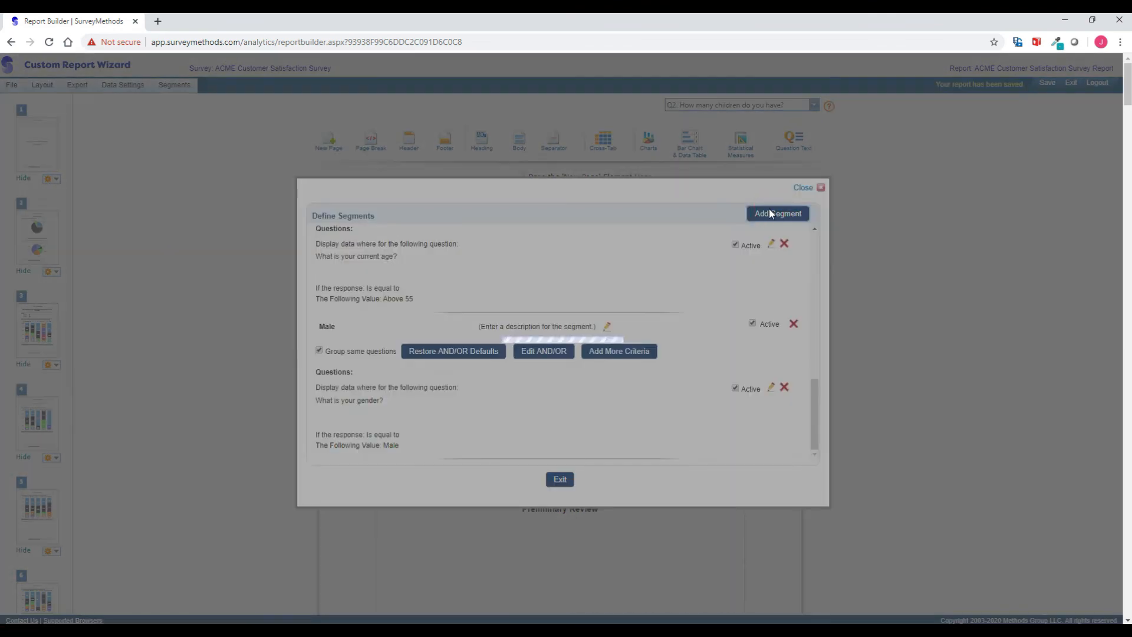
Add a segment named Female for respondents whose answer to "What is your gender?" is equal to Female, and finish defining segments.
click(771, 214)
text(Fema)
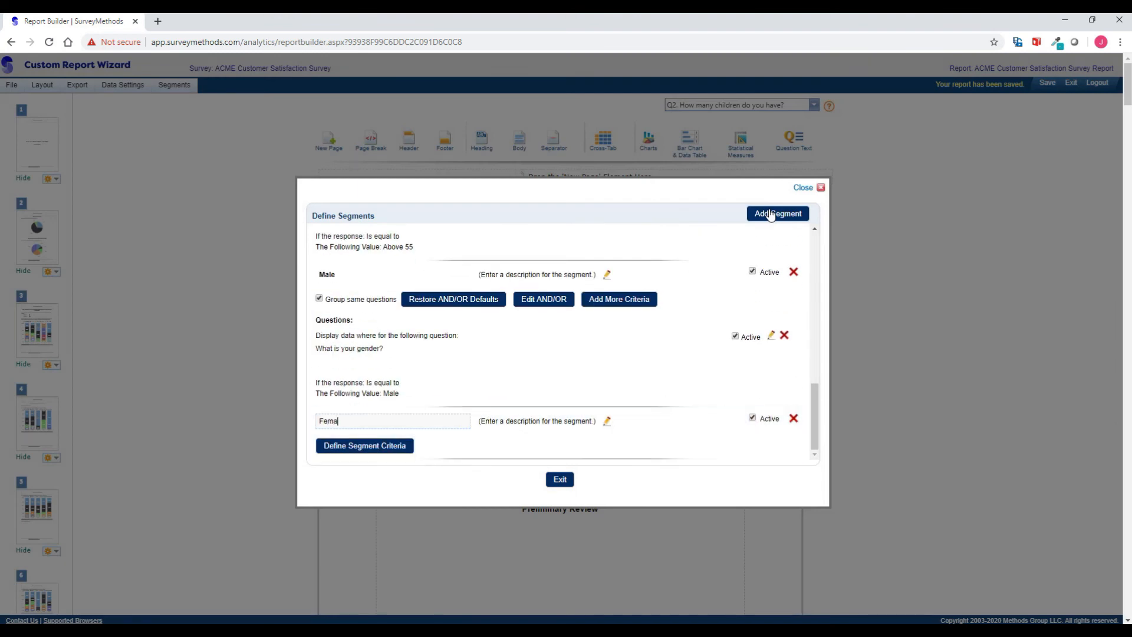
text(le)
click(391, 445)
click(416, 289)
click(413, 311)
click(413, 321)
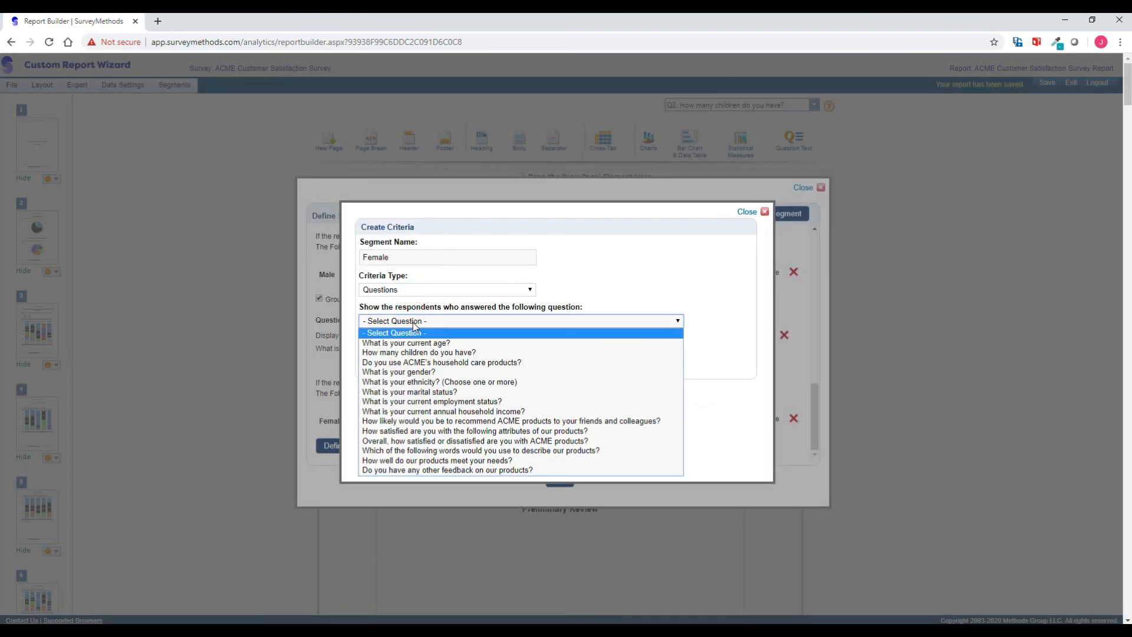
click(412, 369)
click(422, 382)
click(397, 412)
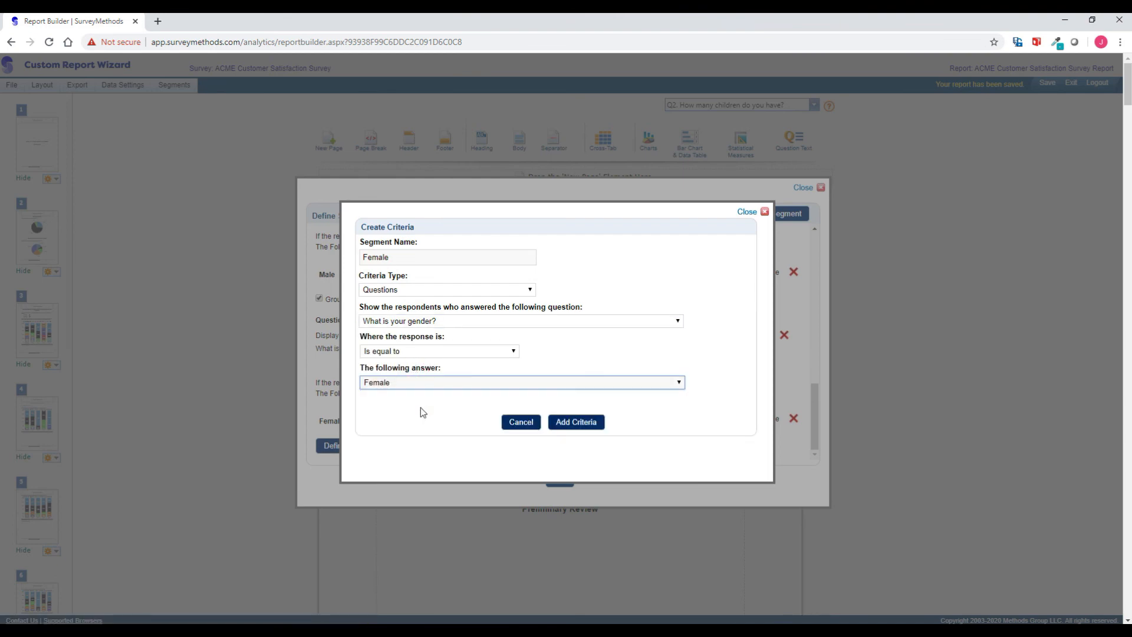
click(584, 427)
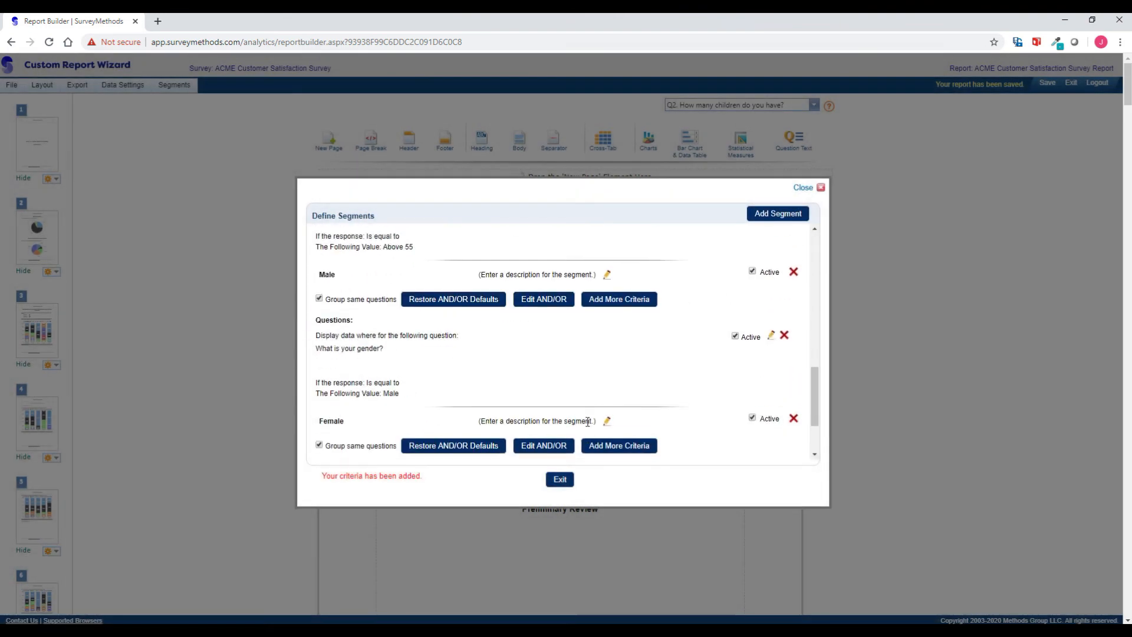
click(560, 481)
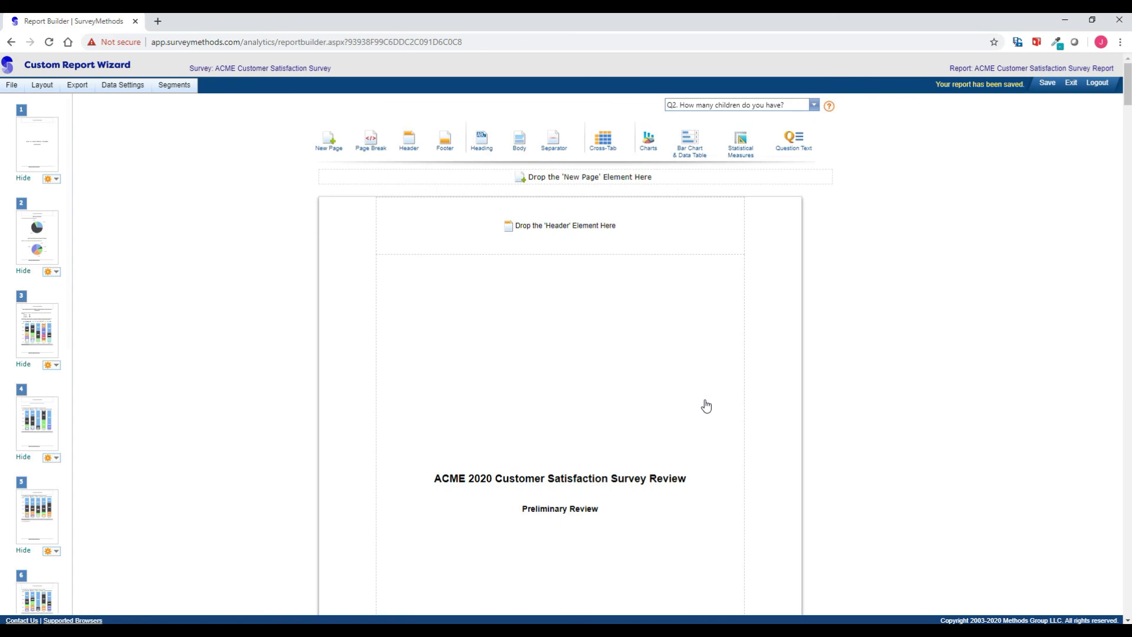
Add the Male and Female segments to the x-axis of the cross-tab chart with the Very Likely to Very Unlikely ratings.
scroll(726, 374, down, 20)
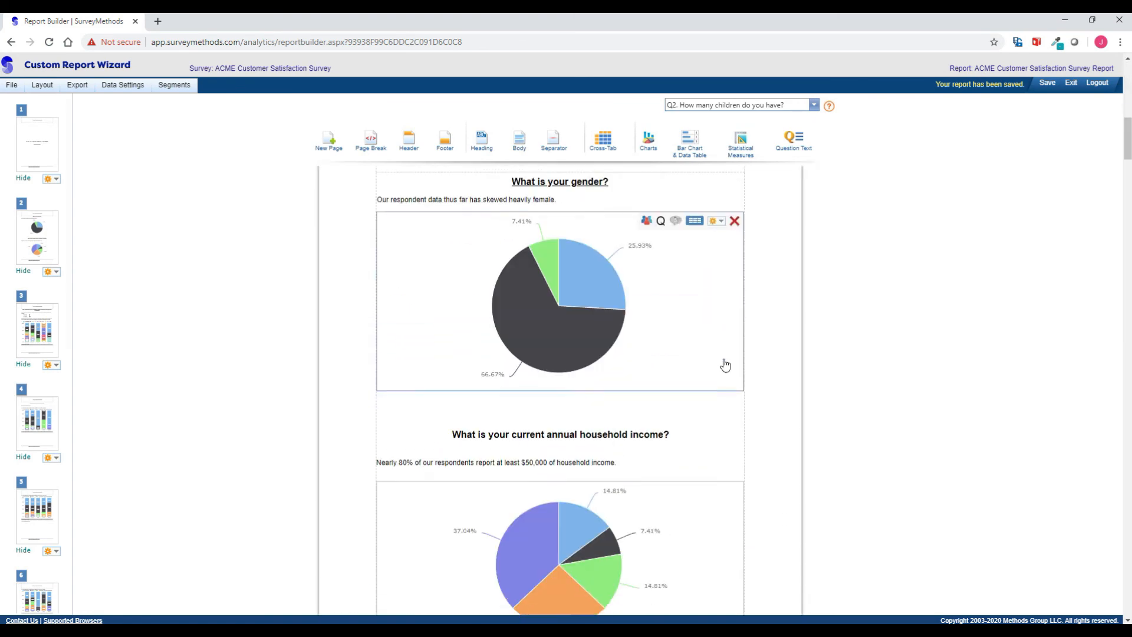
scroll(733, 353, down, 4)
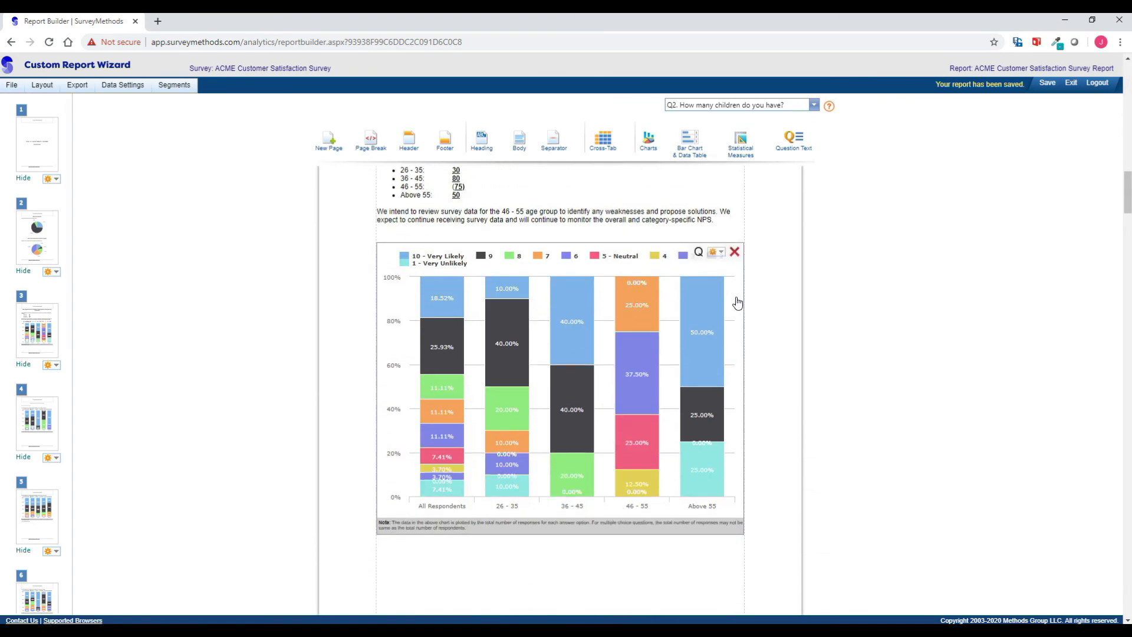
click(715, 260)
click(665, 270)
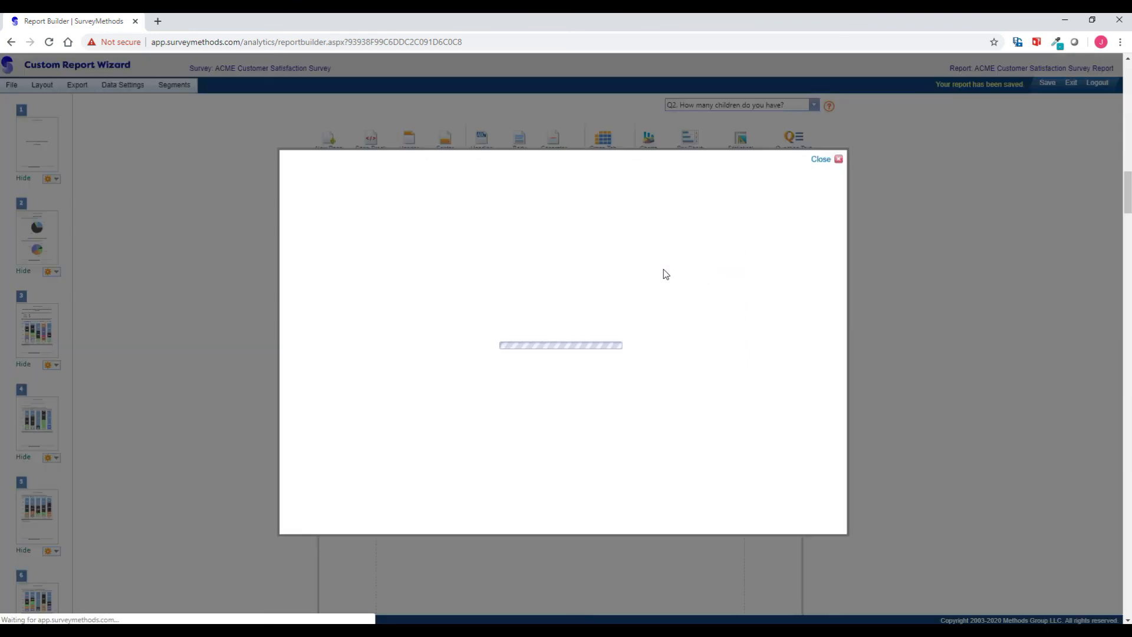
click(303, 301)
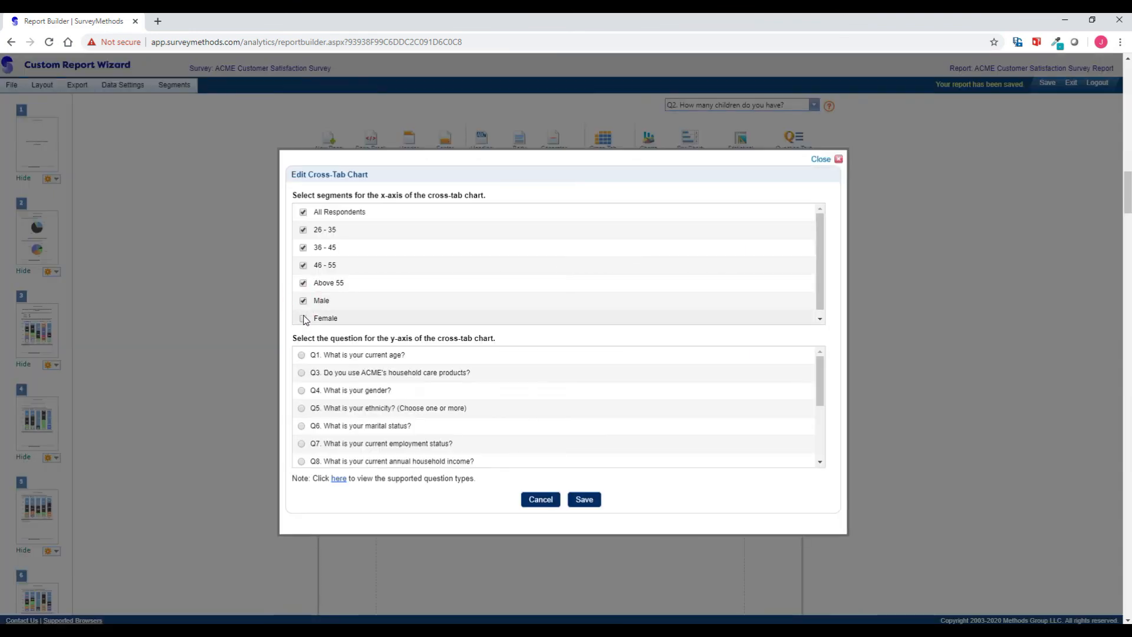
click(581, 500)
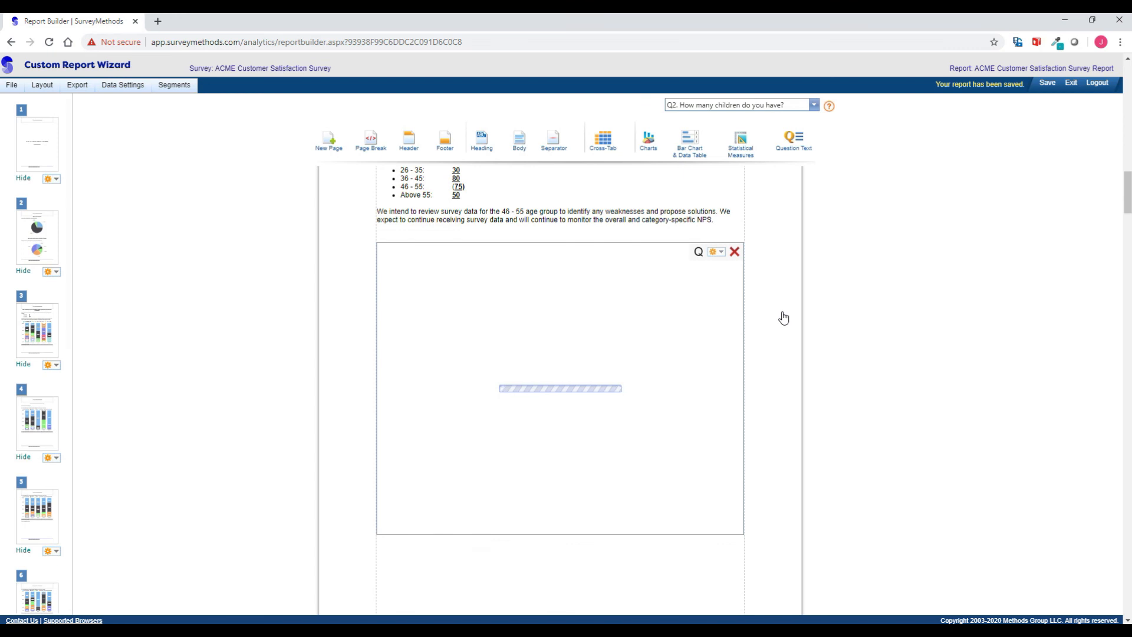
Remove the Male and Female segments from the x-axis of the cross-tab chart with the Very Likely to Very Unlikely ratings.
scroll(756, 449, down, 1)
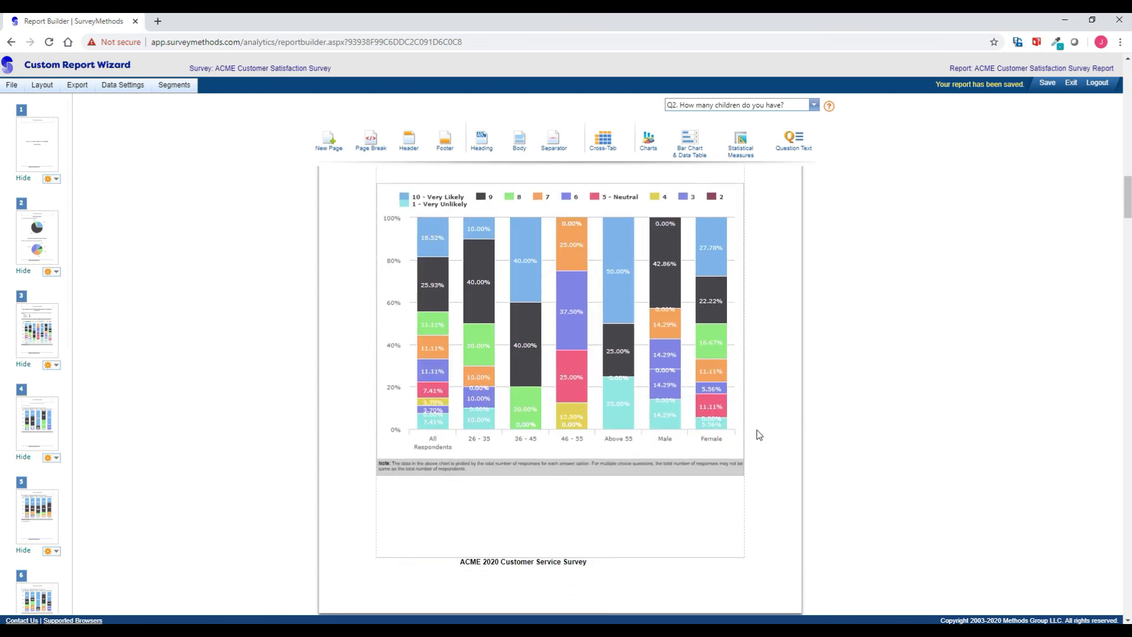
mouse_move(731, 303)
click(716, 193)
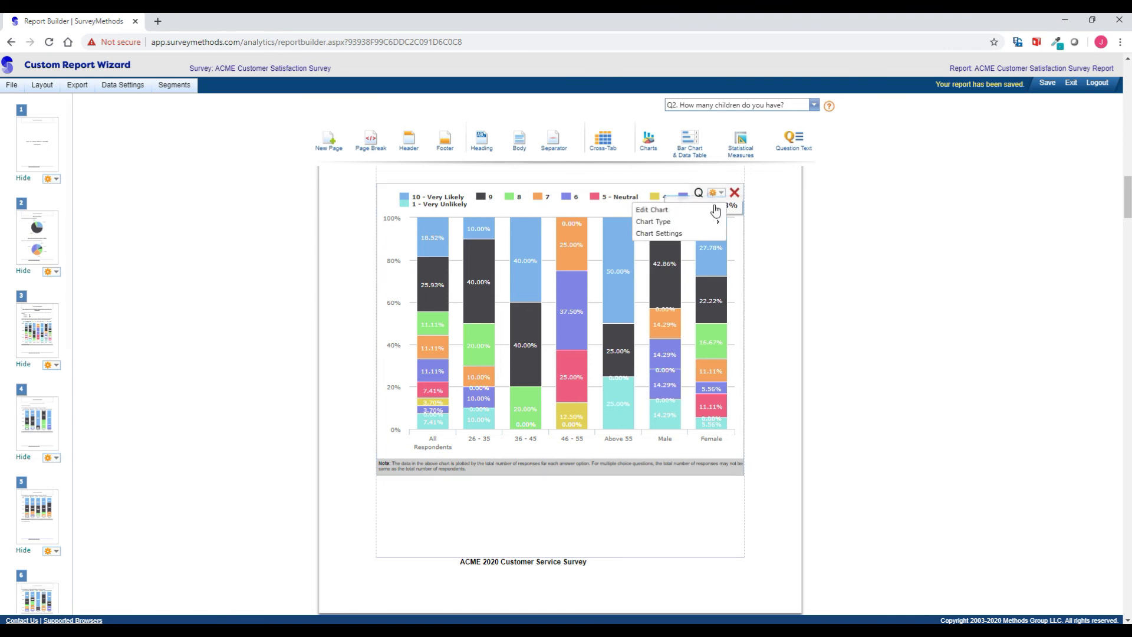
click(708, 212)
click(304, 301)
click(303, 319)
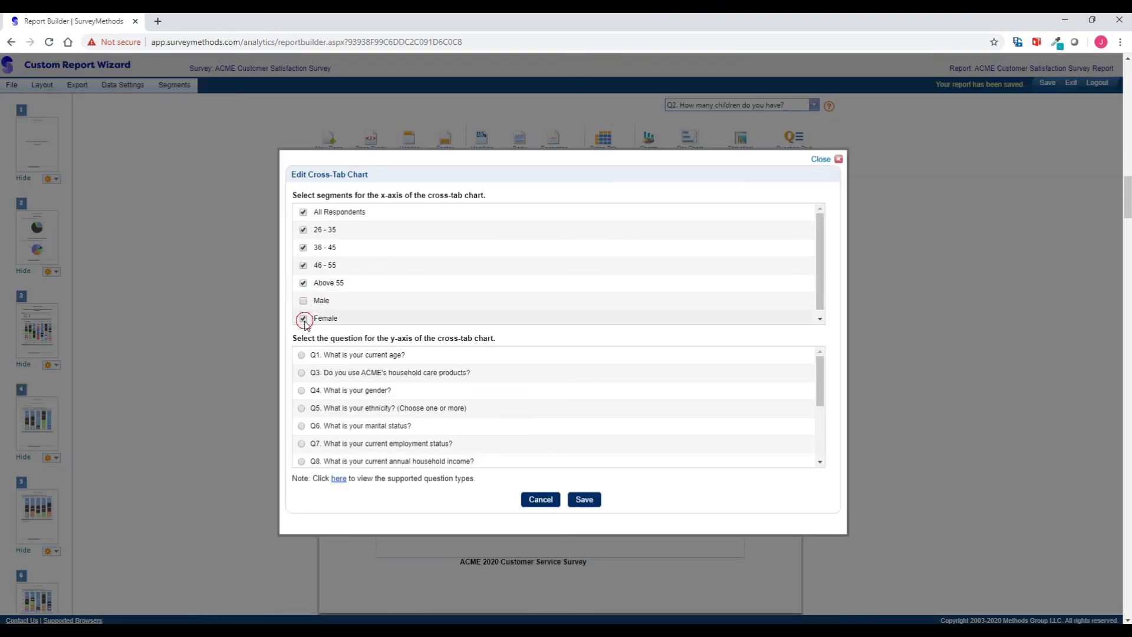
click(584, 500)
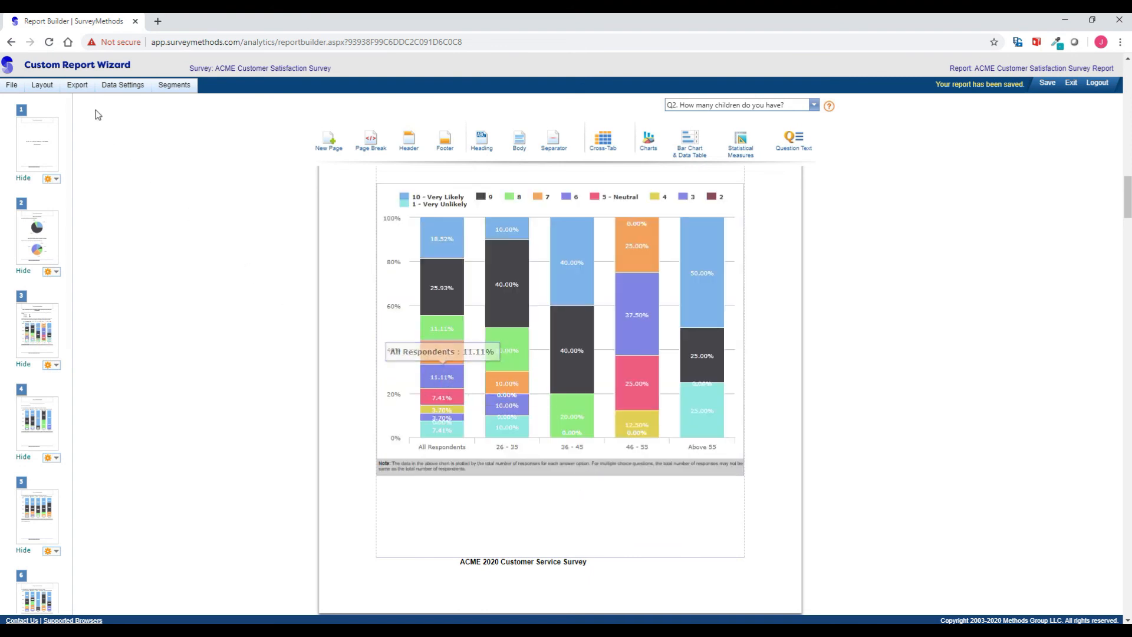
Export the report as a Word document and open the downloaded file in Word.
click(86, 97)
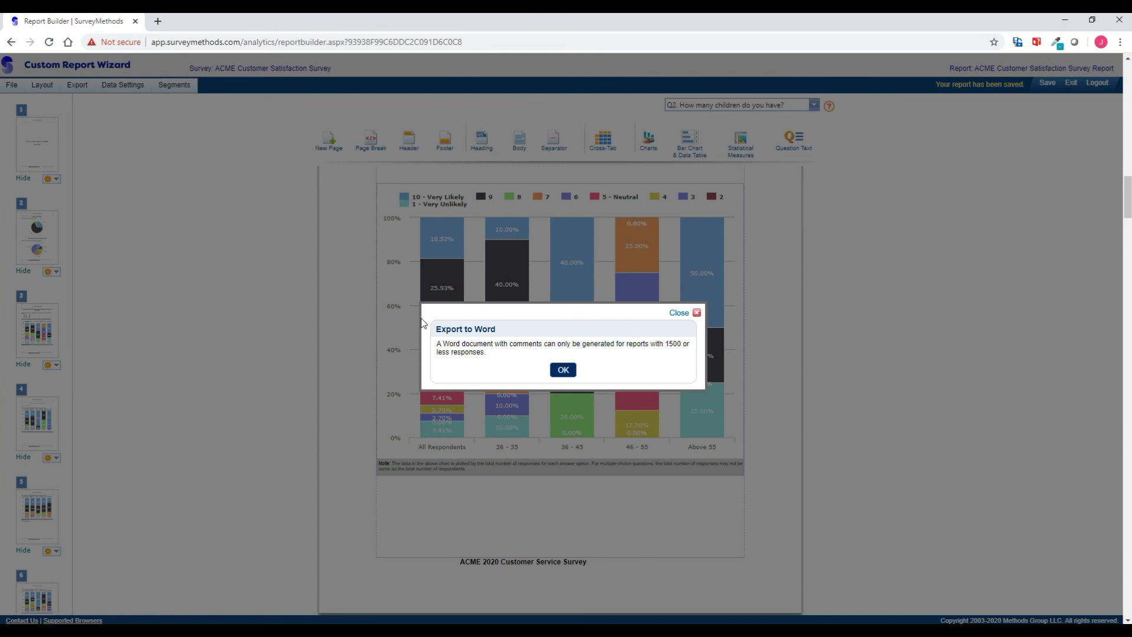
click(563, 370)
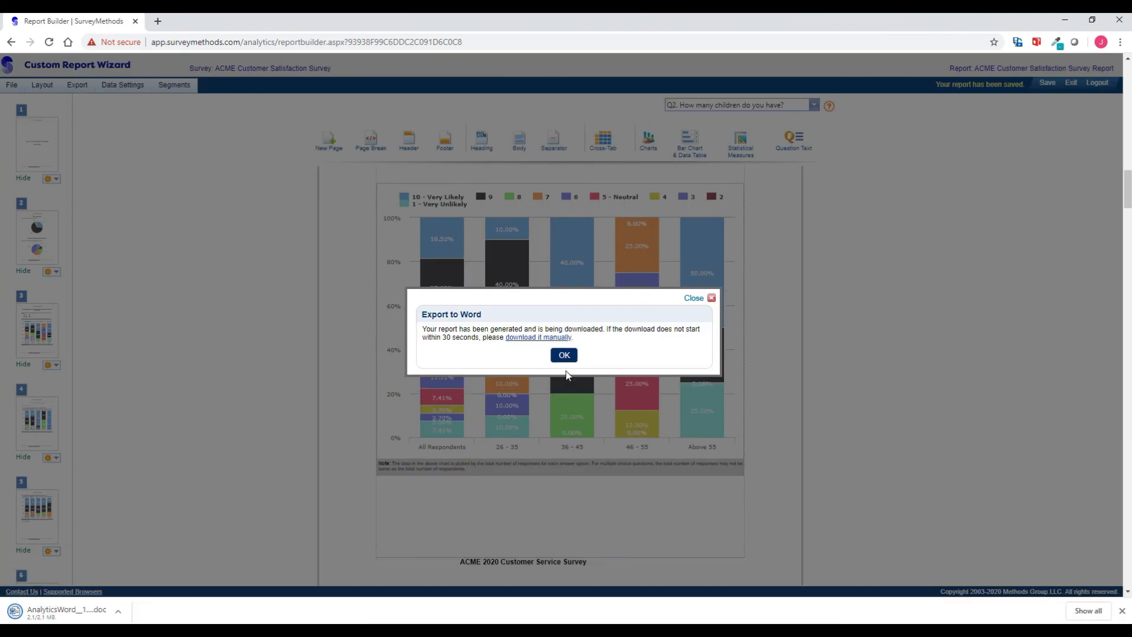
click(66, 612)
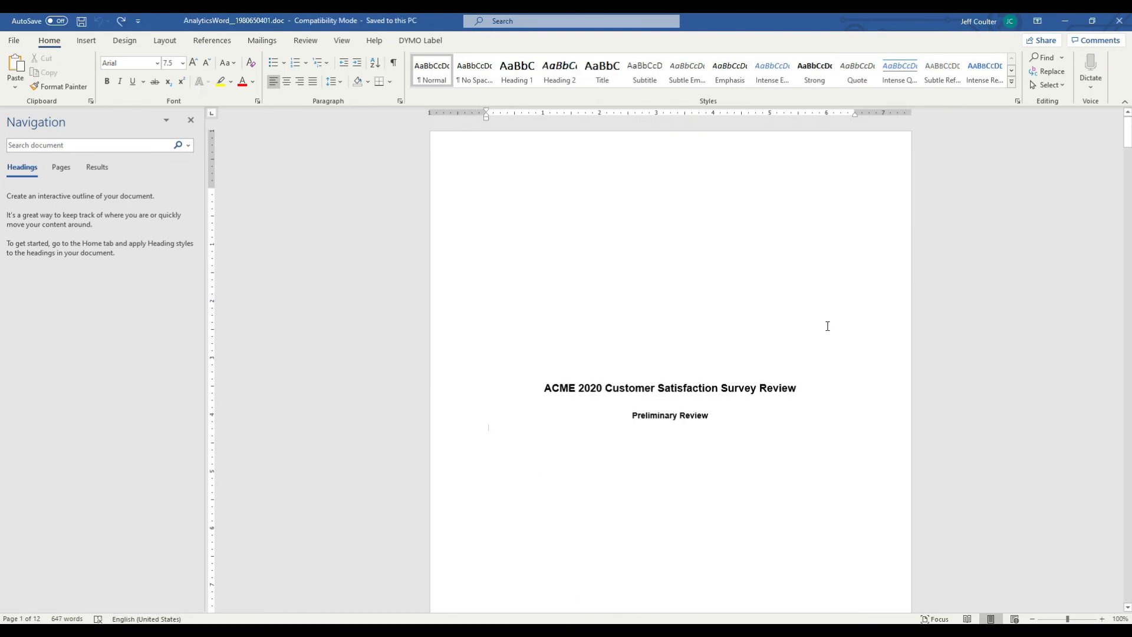
Insert the Acme logo picture above the title on the cover page and centre it.
scroll(828, 326, down, 10)
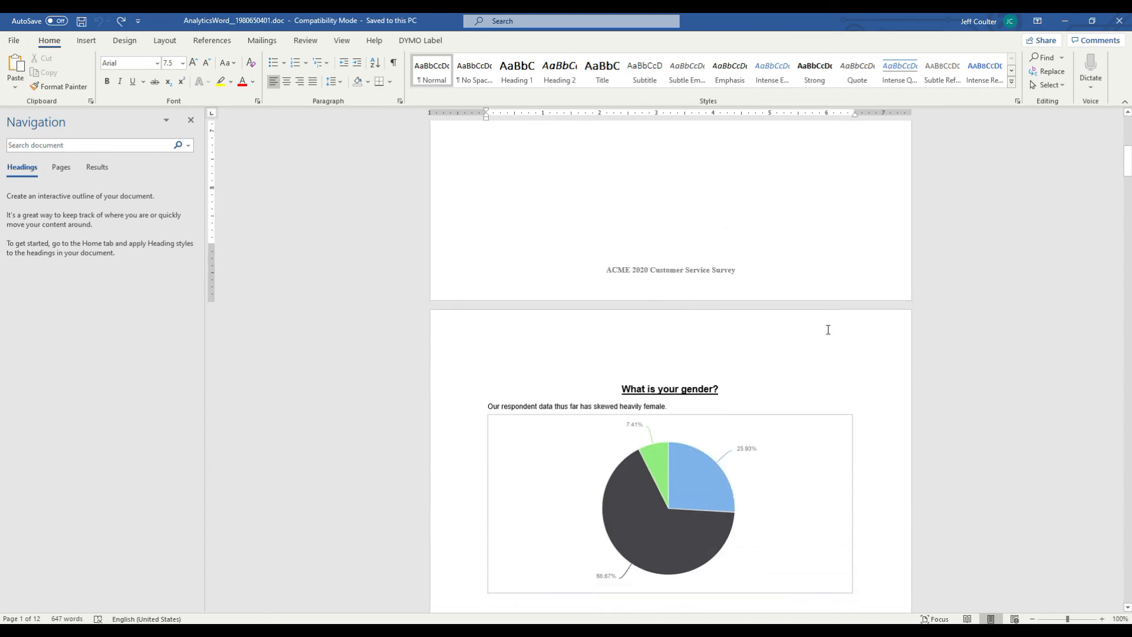
scroll(828, 332, down, 10)
scroll(826, 335, up, 9)
scroll(825, 331, up, 15)
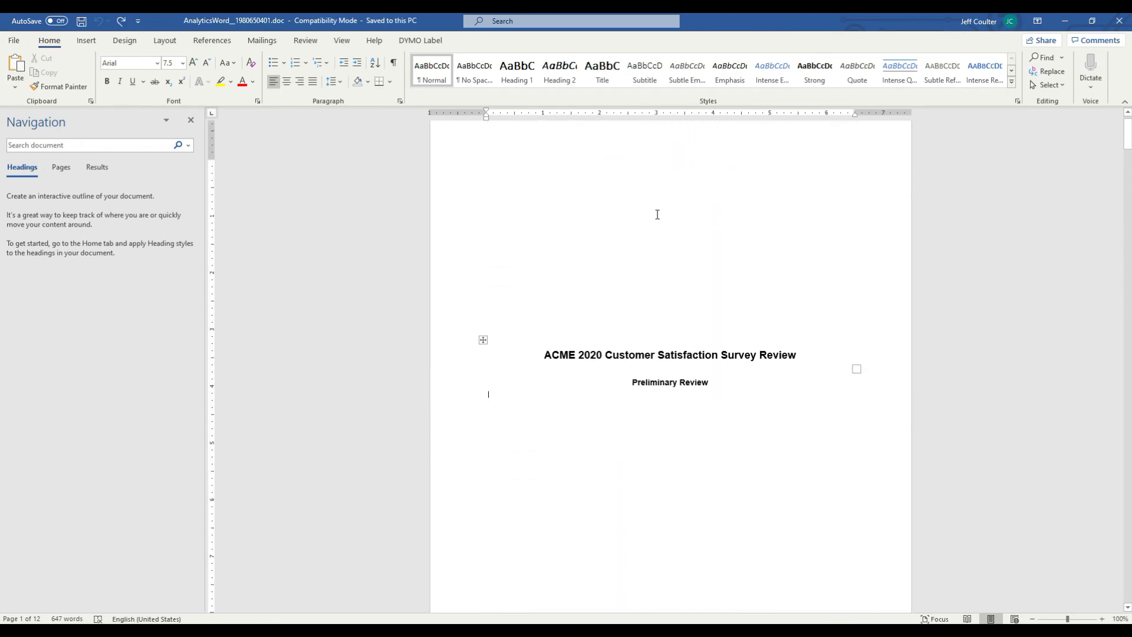
click(87, 40)
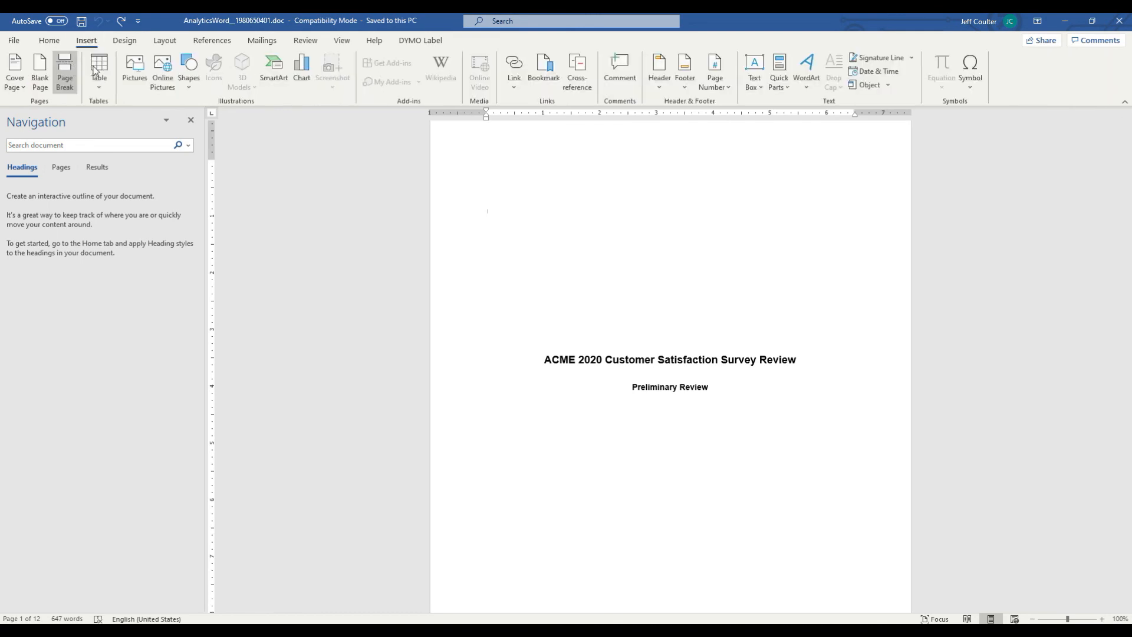
click(135, 69)
click(134, 103)
click(466, 310)
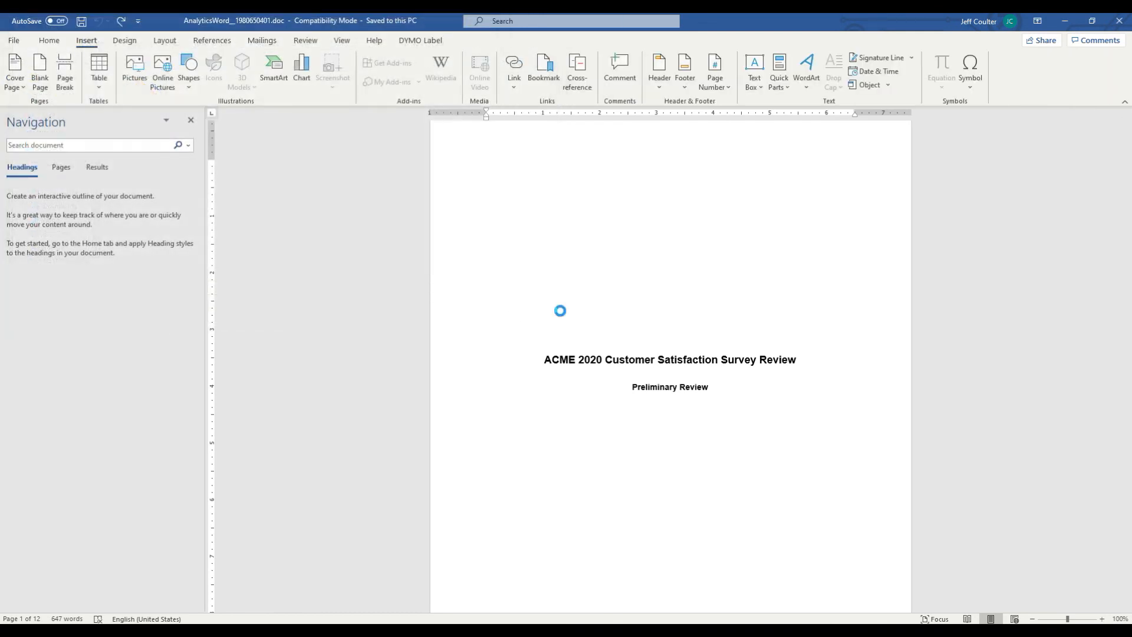
click(49, 40)
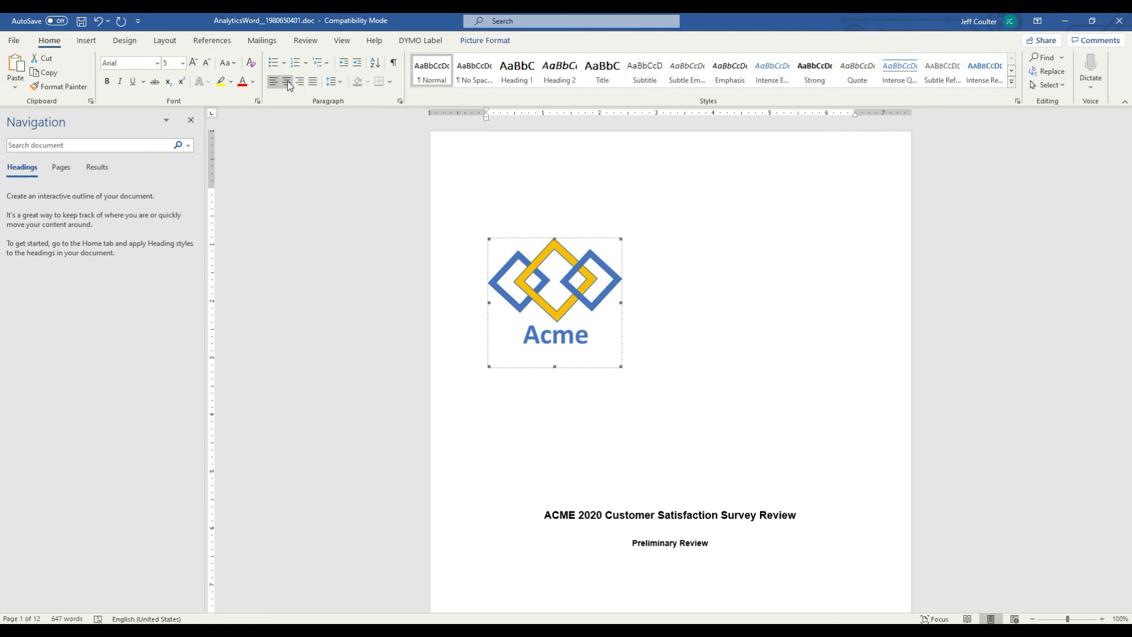
click(287, 82)
Delete the grey note about response totals below the age-group cross-tab chart on page 3, and return to the cover page.
scroll(634, 379, down, 20)
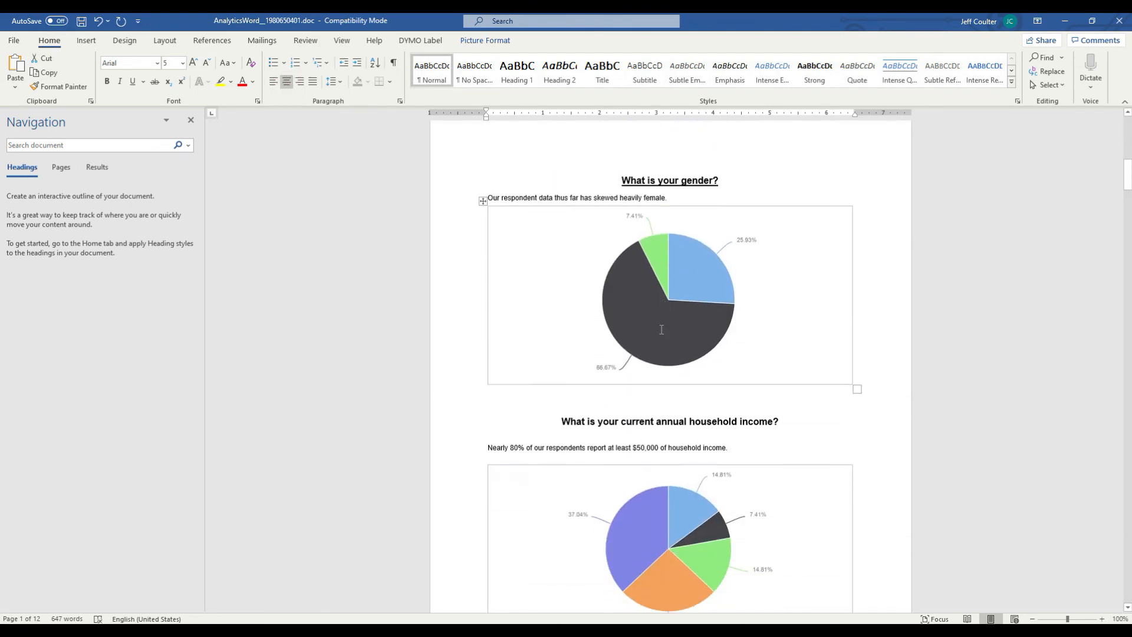
scroll(659, 343, down, 15)
click(541, 469)
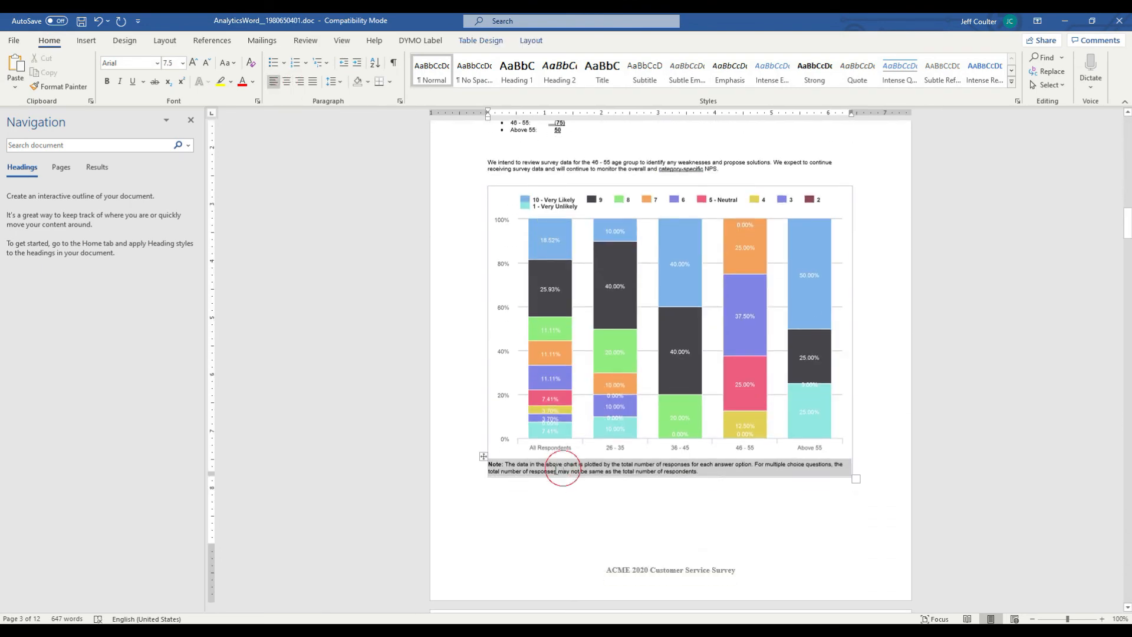
right_click(540, 470)
click(584, 359)
right_click(540, 467)
right_click(562, 436)
click(583, 361)
click(598, 472)
scroll(614, 466, up, 7)
scroll(662, 414, up, 10)
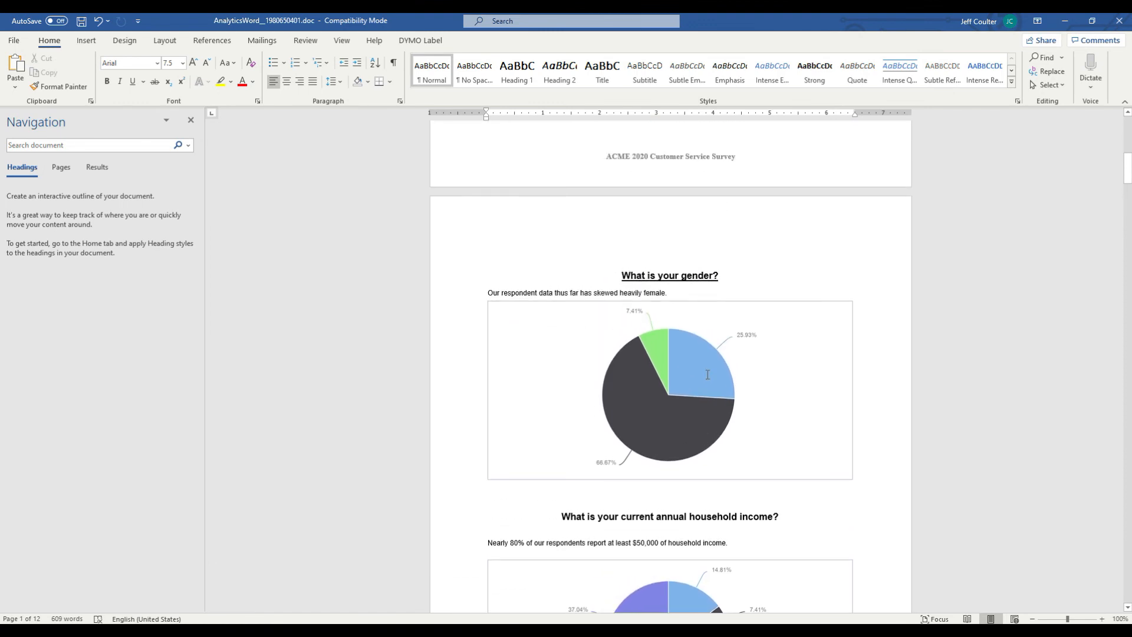
scroll(707, 375, up, 10)
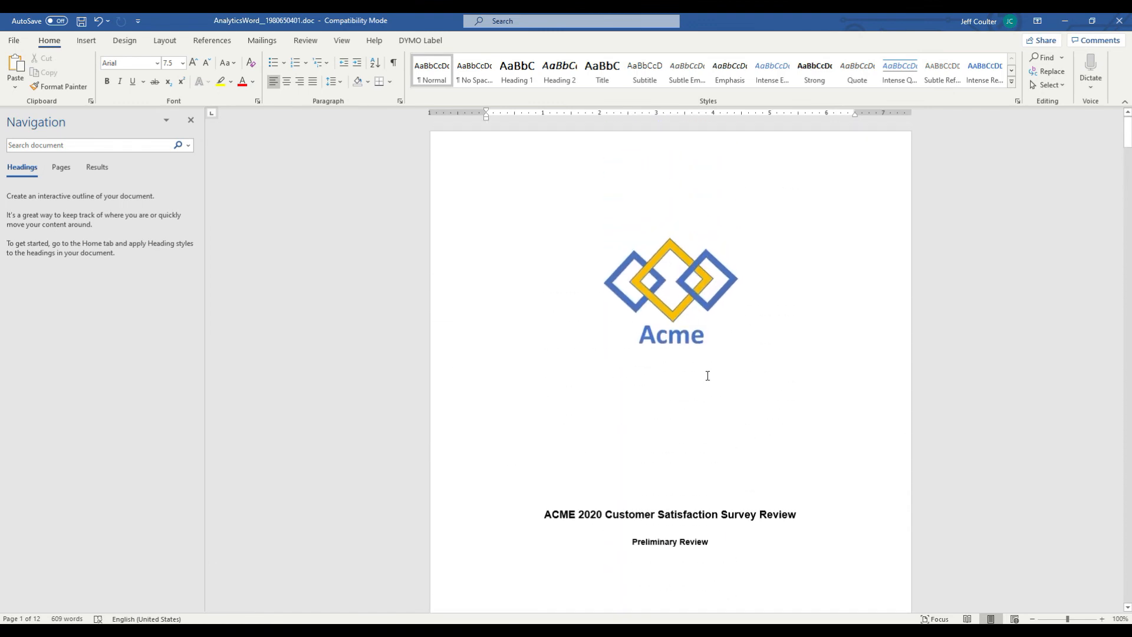